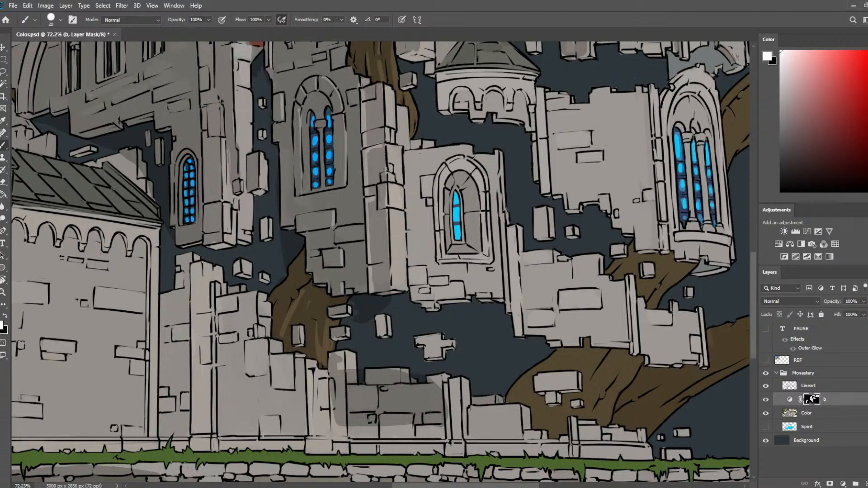
# Save the painting.
pyautogui.hotkey('ctrl', '0')
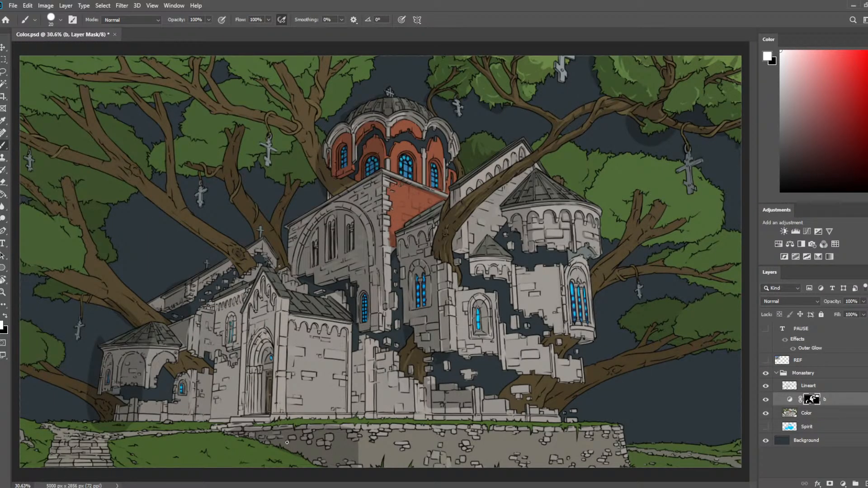
pyautogui.scroll(4, 370, 425)
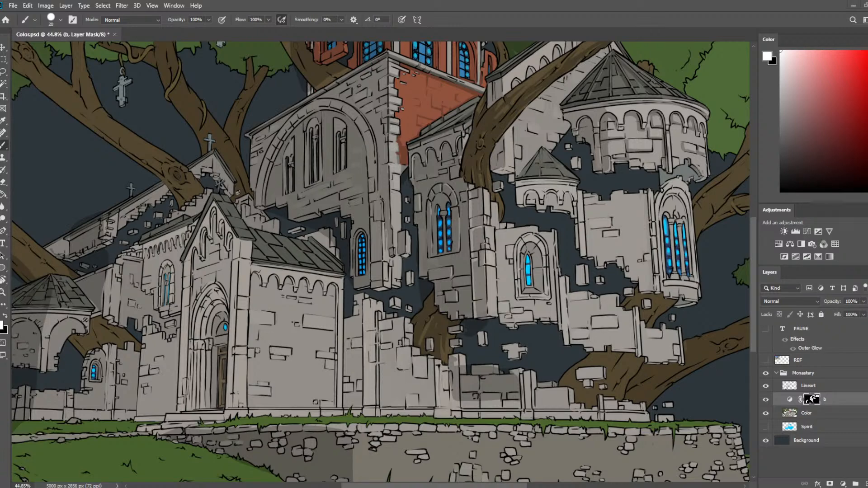
pyautogui.scroll(-5, 568, 63)
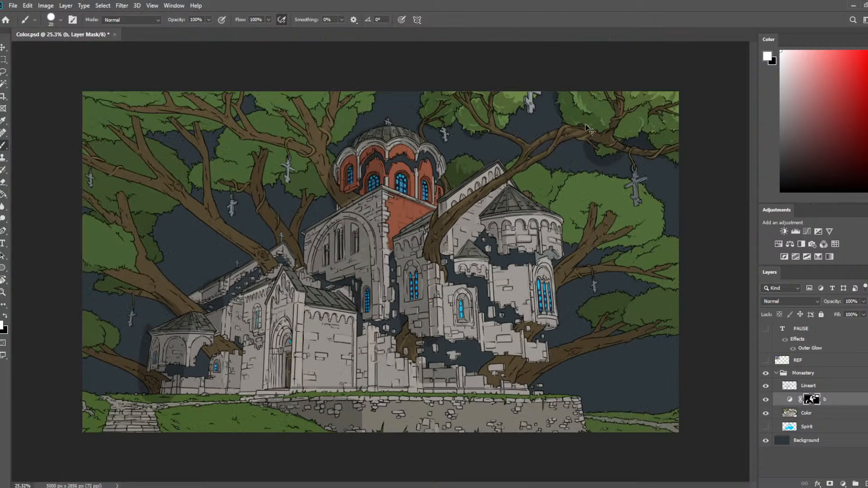
pyautogui.hotkey('ctrl', 's')
# Paint shadow on layer b's mask over the gable area and the small patch of foliage beside its peak.
pyautogui.scroll(5, 590, 129)
pyautogui.moveTo(561, 150); pyautogui.dragTo(370, 254)
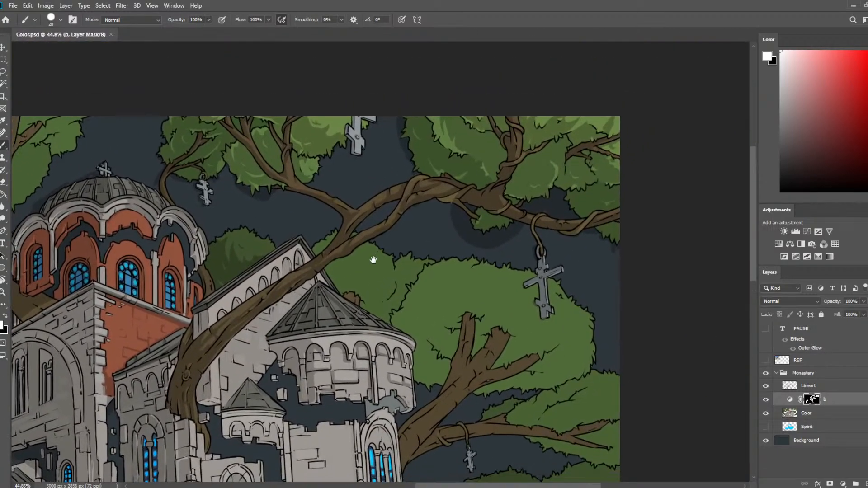
pyautogui.scroll(4, 651, 248)
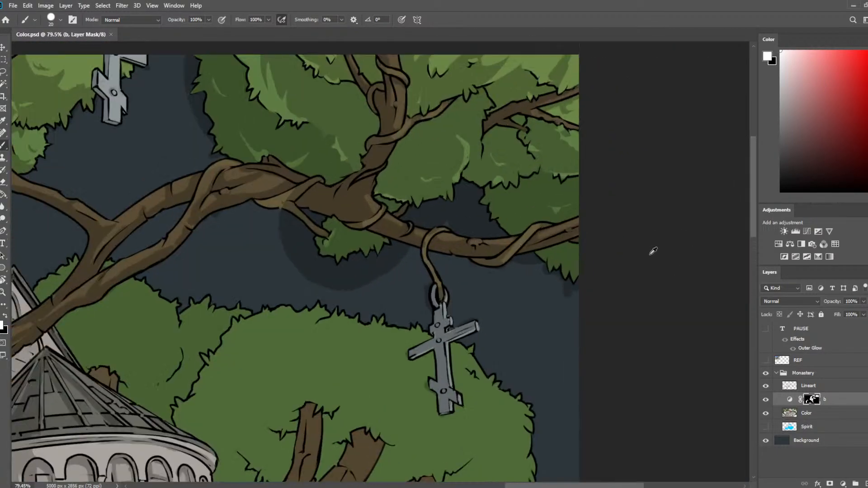
pyautogui.moveTo(408, 377); pyautogui.dragTo(437, 291)
pyautogui.moveTo(441, 342); pyautogui.dragTo(560, 205)
pyautogui.moveTo(537, 283); pyautogui.dragTo(670, 340)
pyautogui.moveTo(392, 246); pyautogui.dragTo(608, 314)
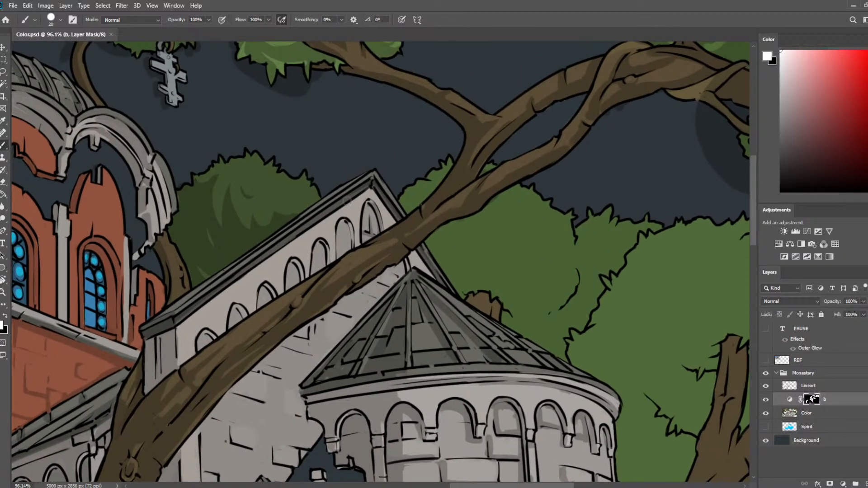
pyautogui.moveTo(181, 324)
pyautogui.mouseDown()
pyautogui.moveTo(373, 184)
pyautogui.moveTo(397, 218)
pyautogui.mouseUp()
pyautogui.hotkey('ctrl', 'z')
pyautogui.moveTo(419, 248); pyautogui.dragTo(436, 278)
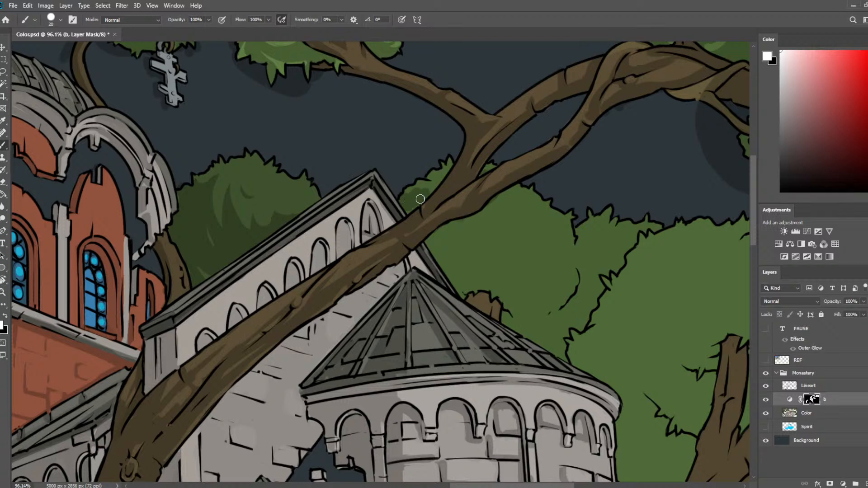
# Shade the underside of the rounded foliage clump behind the conical tower roof and the cut stump beneath it.
pyautogui.press('e')
pyautogui.press('b')
pyautogui.moveTo(460, 226)
pyautogui.mouseDown()
pyautogui.moveTo(432, 247)
pyautogui.moveTo(461, 227)
pyautogui.moveTo(467, 245)
pyautogui.moveTo(504, 269)
pyautogui.moveTo(505, 286)
pyautogui.moveTo(470, 286)
pyautogui.moveTo(465, 295)
pyautogui.moveTo(439, 260)
pyautogui.moveTo(449, 258)
pyautogui.moveTo(446, 240)
pyautogui.moveTo(428, 244)
pyautogui.moveTo(464, 280)
pyautogui.moveTo(463, 259)
pyautogui.moveTo(481, 273)
pyautogui.moveTo(476, 262)
pyautogui.moveTo(476, 284)
pyautogui.moveTo(494, 264)
pyautogui.moveTo(511, 277)
pyautogui.moveTo(526, 263)
pyautogui.moveTo(489, 263)
pyautogui.moveTo(541, 250)
pyautogui.moveTo(523, 286)
pyautogui.moveTo(540, 290)
pyautogui.moveTo(508, 282)
pyautogui.moveTo(533, 236)
pyautogui.moveTo(530, 265)
pyautogui.moveTo(541, 259)
pyautogui.moveTo(534, 225)
pyautogui.moveTo(543, 245)
pyautogui.moveTo(518, 228)
pyautogui.moveTo(515, 256)
pyautogui.moveTo(529, 224)
pyautogui.moveTo(516, 242)
pyautogui.mouseUp()
pyautogui.press('e')
pyautogui.press('b')
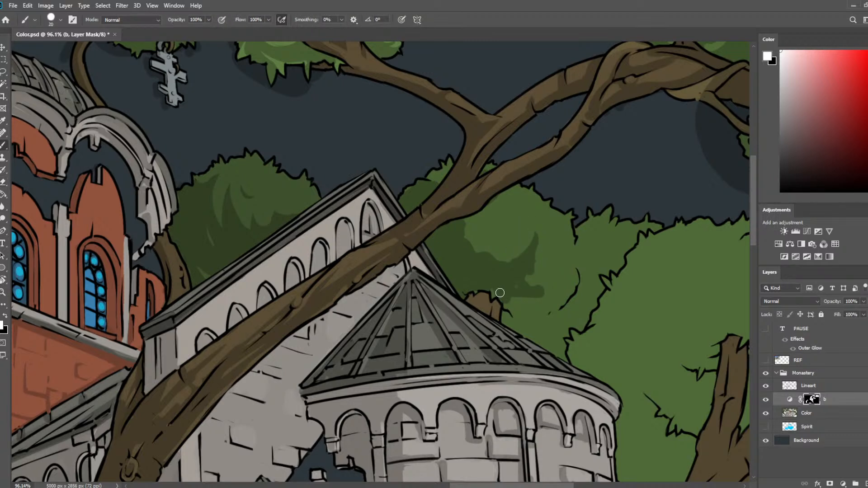
pyautogui.moveTo(471, 299); pyautogui.dragTo(485, 308)
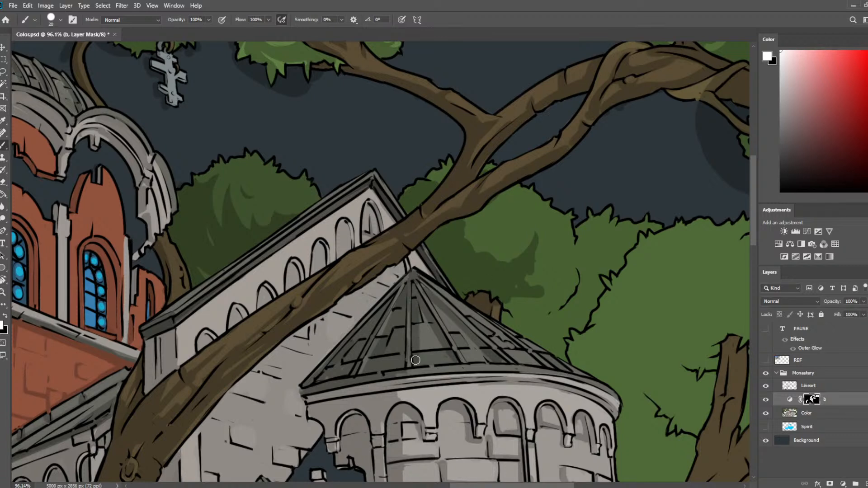
# Refine the shadows between the ribs of the large conical tower roof with alternating eraser and brush strokes on the mask.
pyautogui.press('e')
pyautogui.moveTo(411, 283); pyautogui.dragTo(411, 349)
pyautogui.press('b')
pyautogui.hotkey('ctrl', 'z')
pyautogui.press('e')
pyautogui.moveTo(412, 292)
pyautogui.mouseDown()
pyautogui.moveTo(432, 315)
pyautogui.moveTo(447, 356)
pyautogui.moveTo(430, 307)
pyautogui.moveTo(446, 349)
pyautogui.mouseUp()
pyautogui.press('b')
pyautogui.press('e')
pyautogui.press('b')
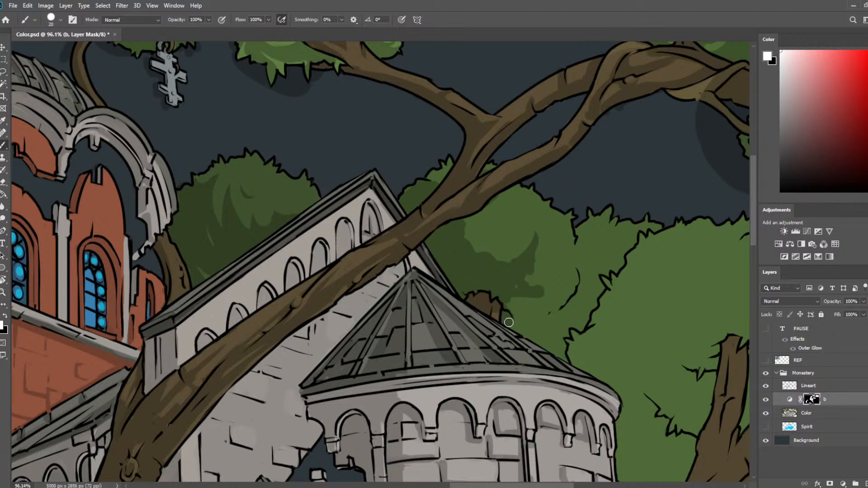
# Extend the foliage shadow above the stump and clean up its edge with the eraser.
pyautogui.moveTo(510, 302)
pyautogui.mouseDown()
pyautogui.moveTo(541, 283)
pyautogui.moveTo(568, 295)
pyautogui.moveTo(576, 289)
pyautogui.moveTo(546, 301)
pyautogui.moveTo(568, 283)
pyautogui.moveTo(565, 295)
pyautogui.moveTo(543, 303)
pyautogui.moveTo(568, 284)
pyautogui.moveTo(552, 316)
pyautogui.moveTo(575, 272)
pyautogui.moveTo(575, 284)
pyautogui.moveTo(552, 289)
pyautogui.moveTo(568, 273)
pyautogui.moveTo(534, 305)
pyautogui.moveTo(535, 276)
pyautogui.moveTo(549, 266)
pyautogui.moveTo(542, 286)
pyautogui.moveTo(558, 268)
pyautogui.moveTo(547, 298)
pyautogui.moveTo(560, 267)
pyautogui.moveTo(536, 312)
pyautogui.moveTo(550, 300)
pyautogui.moveTo(545, 269)
pyautogui.moveTo(559, 250)
pyautogui.moveTo(536, 277)
pyautogui.moveTo(559, 278)
pyautogui.moveTo(554, 259)
pyautogui.moveTo(533, 287)
pyautogui.mouseUp()
pyautogui.press('e')
pyautogui.press('b')
pyautogui.press('e')
pyautogui.press('b')
pyautogui.press('e')
pyautogui.press('b')
pyautogui.press('b')
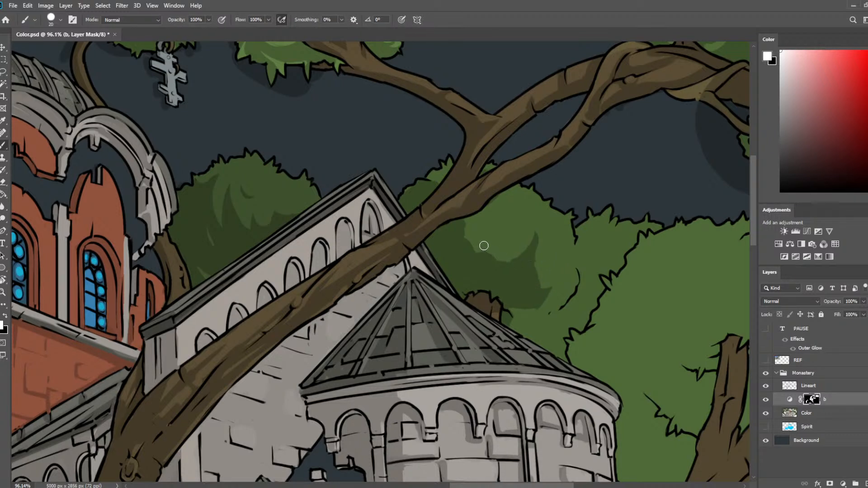
# Shape leafy shadow and highlight patches in the middle and upper part of the rounded foliage clump behind the tower.
pyautogui.moveTo(485, 246)
pyautogui.mouseDown()
pyautogui.moveTo(498, 227)
pyautogui.moveTo(479, 249)
pyautogui.mouseUp()
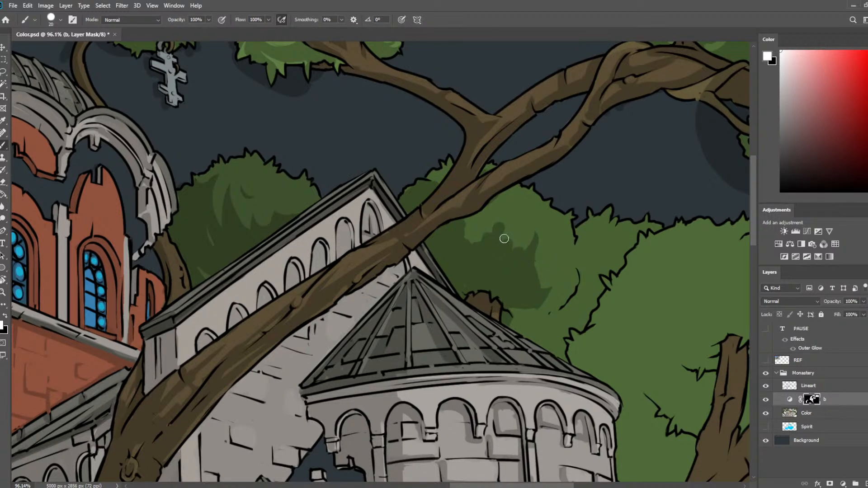
pyautogui.press('e')
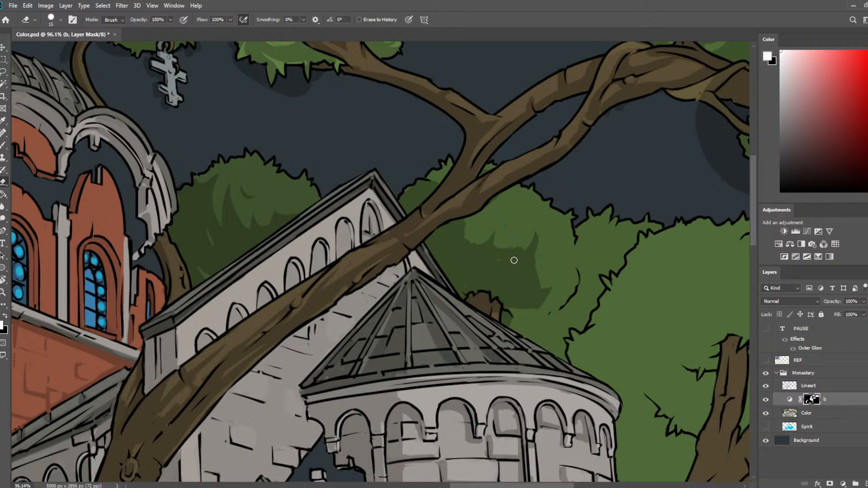
pyautogui.moveTo(498, 264)
pyautogui.mouseDown()
pyautogui.moveTo(486, 268)
pyautogui.moveTo(499, 274)
pyautogui.moveTo(484, 262)
pyautogui.mouseUp()
pyautogui.press('b')
pyautogui.moveTo(533, 247); pyautogui.dragTo(537, 219)
pyautogui.press('e')
pyautogui.press('b')
pyautogui.moveTo(470, 241)
pyautogui.mouseDown()
pyautogui.moveTo(471, 218)
pyautogui.moveTo(473, 248)
pyautogui.moveTo(502, 201)
pyautogui.moveTo(489, 209)
pyautogui.moveTo(498, 220)
pyautogui.moveTo(517, 197)
pyautogui.moveTo(488, 232)
pyautogui.moveTo(468, 237)
pyautogui.moveTo(488, 225)
pyautogui.moveTo(485, 250)
pyautogui.moveTo(453, 263)
pyautogui.moveTo(463, 288)
pyautogui.moveTo(503, 271)
pyautogui.moveTo(500, 233)
pyautogui.moveTo(495, 241)
pyautogui.moveTo(531, 215)
pyautogui.moveTo(526, 228)
pyautogui.moveTo(498, 200)
pyautogui.moveTo(493, 220)
pyautogui.moveTo(513, 203)
pyautogui.moveTo(518, 214)
pyautogui.moveTo(536, 201)
pyautogui.moveTo(510, 217)
pyautogui.mouseUp()
pyautogui.press('e')
pyautogui.press('b')
pyautogui.press('e')
pyautogui.press('b')
pyautogui.press('e')
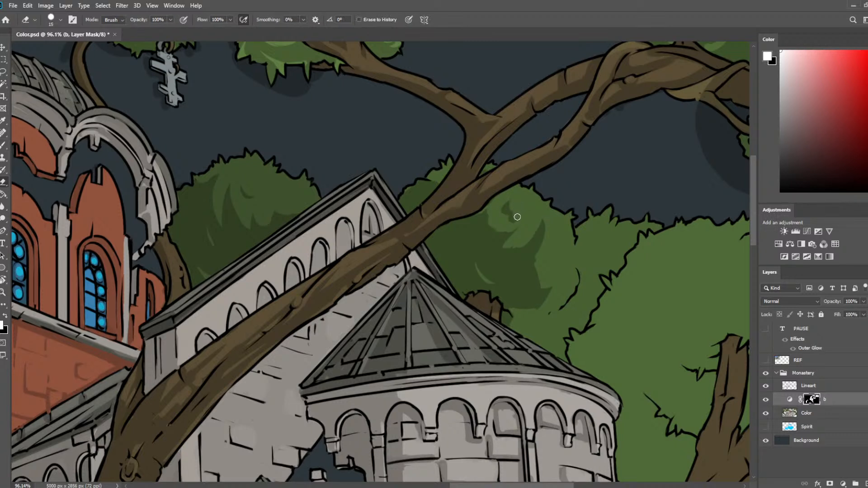
# Shade the outer edge of the rounded clump and the narrow foliage between it and the large tree crown.
pyautogui.press('b')
pyautogui.moveTo(550, 257); pyautogui.dragTo(555, 273)
pyautogui.press('e')
pyautogui.moveTo(624, 242); pyautogui.dragTo(529, 199)
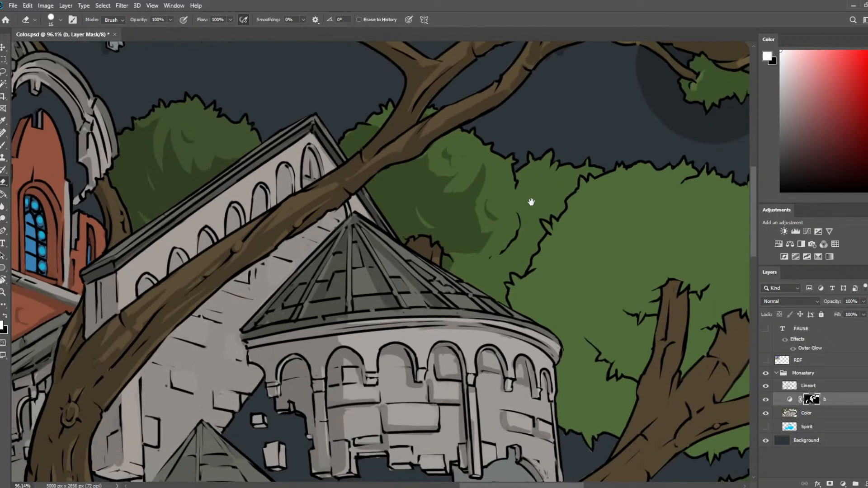
pyautogui.press('b')
pyautogui.moveTo(459, 271)
pyautogui.mouseDown()
pyautogui.moveTo(506, 260)
pyautogui.moveTo(525, 230)
pyautogui.moveTo(520, 177)
pyautogui.moveTo(529, 212)
pyautogui.moveTo(544, 218)
pyautogui.moveTo(561, 207)
pyautogui.moveTo(536, 210)
pyautogui.moveTo(541, 232)
pyautogui.moveTo(526, 267)
pyautogui.moveTo(509, 273)
pyautogui.moveTo(507, 300)
pyautogui.moveTo(458, 275)
pyautogui.moveTo(495, 286)
pyautogui.mouseUp()
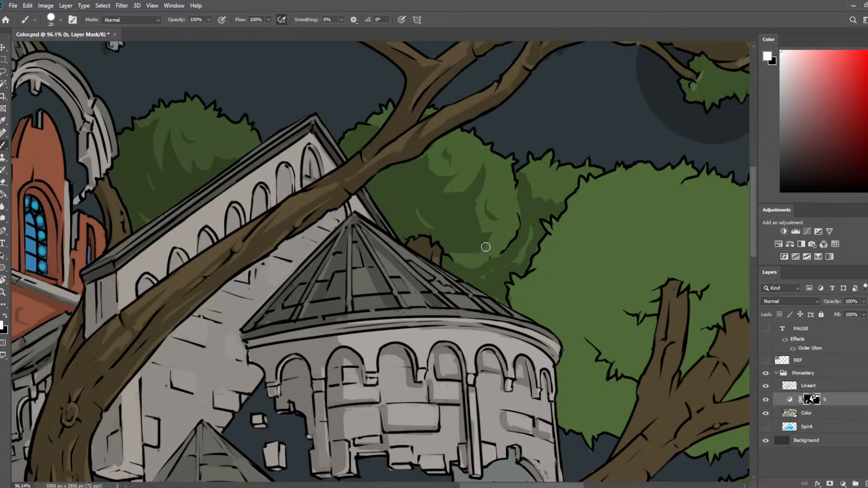
pyautogui.moveTo(500, 276); pyautogui.dragTo(524, 249)
# Save the painting and shade the large crown's lower foliage edge between the round tower and the trunk.
pyautogui.scroll(-5, 491, 285)
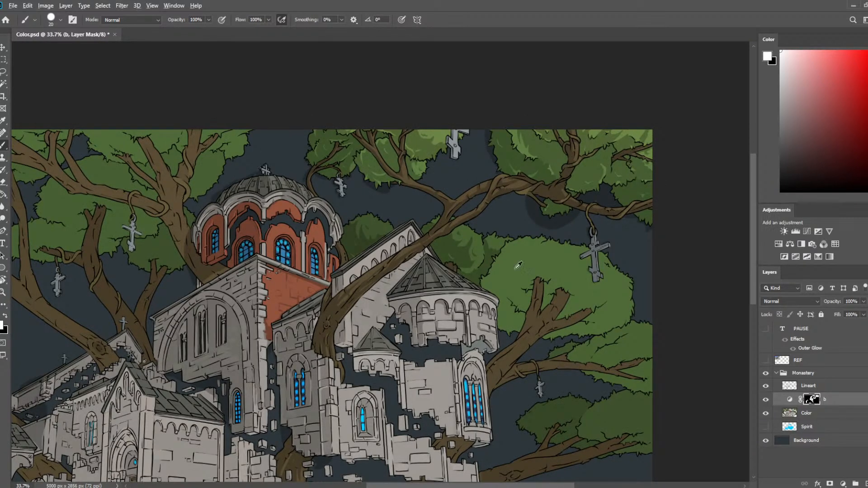
pyautogui.scroll(2, 519, 265)
pyautogui.moveTo(480, 284); pyautogui.dragTo(429, 161)
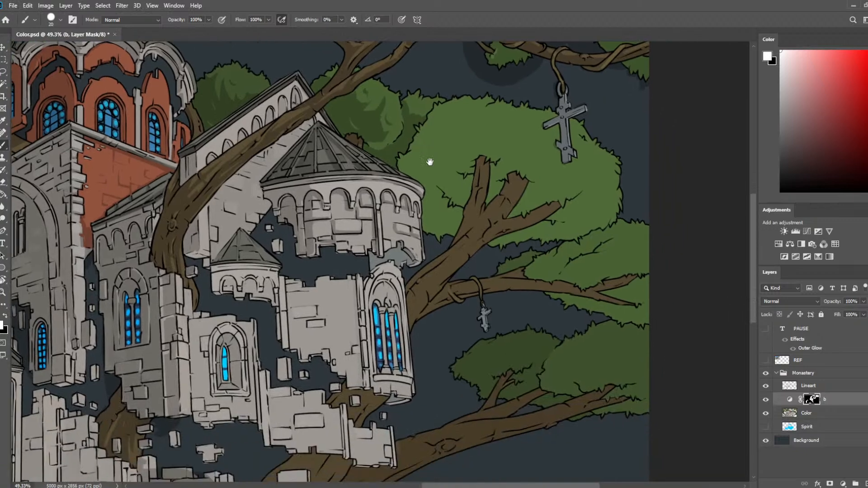
pyautogui.scroll(3, 444, 128)
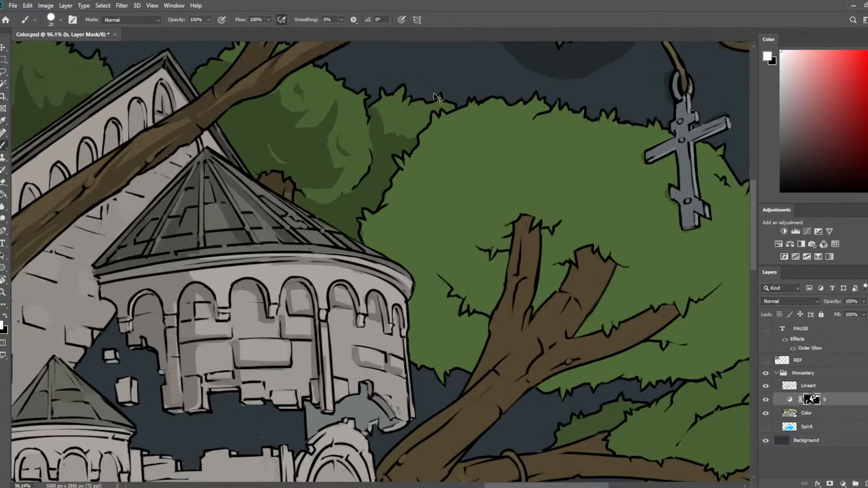
pyautogui.hotkey('ctrl', 's')
pyautogui.moveTo(457, 320); pyautogui.dragTo(424, 248)
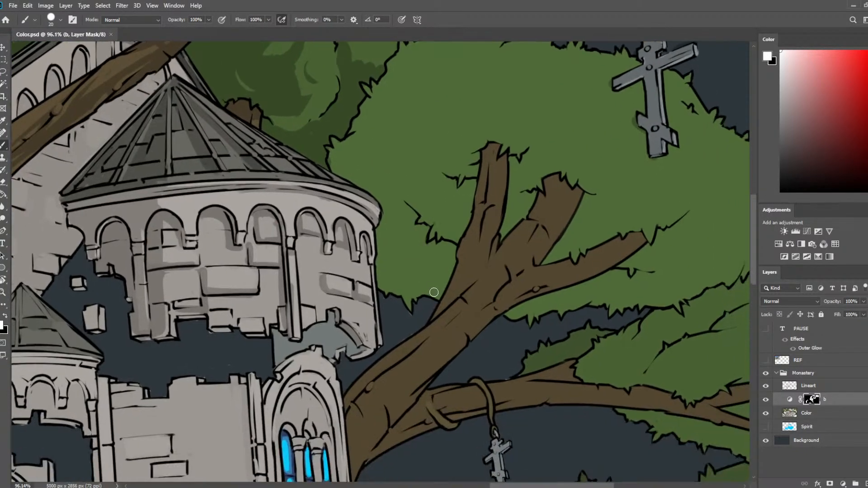
pyautogui.moveTo(433, 292)
pyautogui.mouseDown()
pyautogui.moveTo(410, 315)
pyautogui.moveTo(430, 291)
pyautogui.mouseUp()
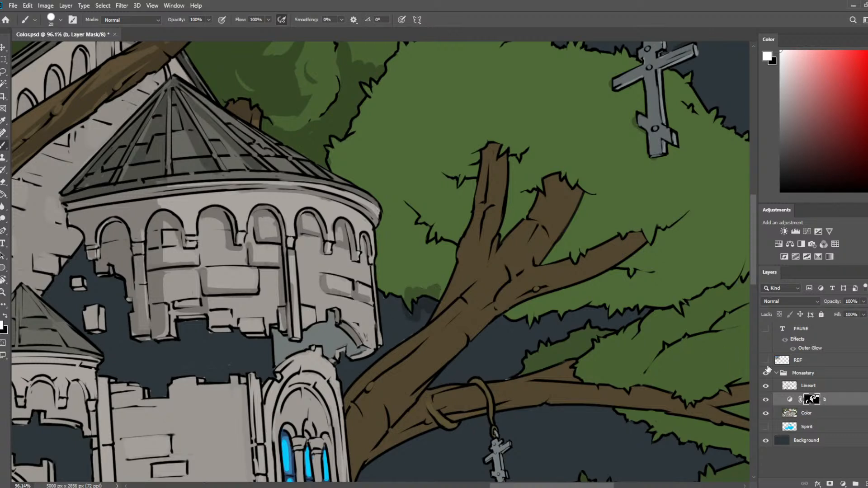
pyautogui.click(791, 400)
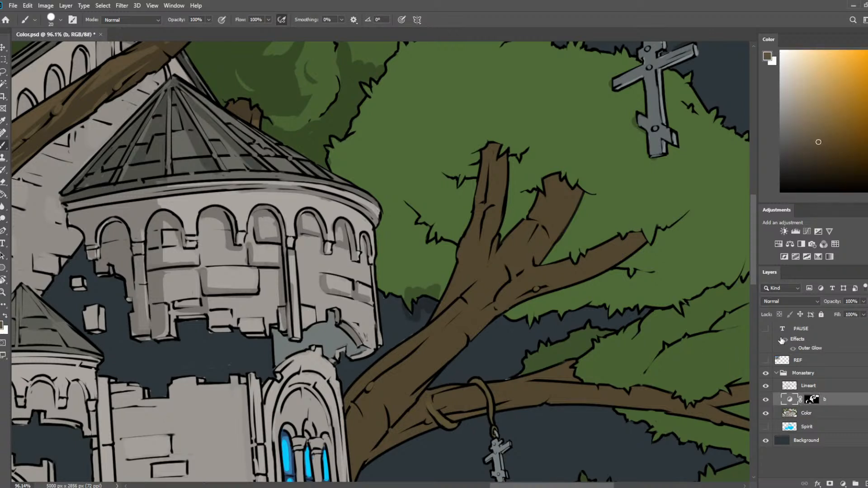
pyautogui.press('e')
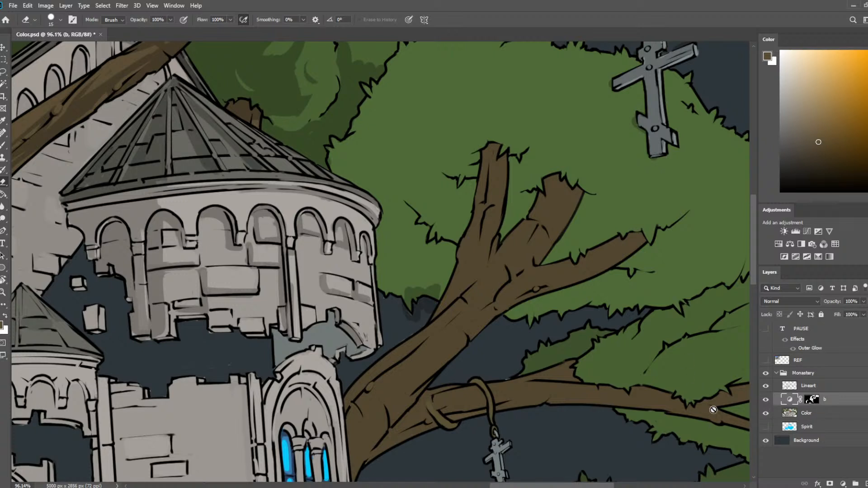
pyautogui.click(809, 416)
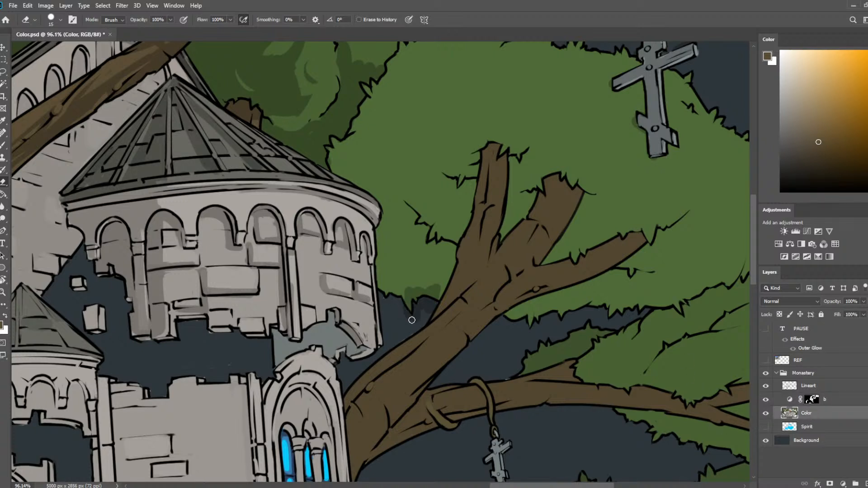
pyautogui.click(853, 402)
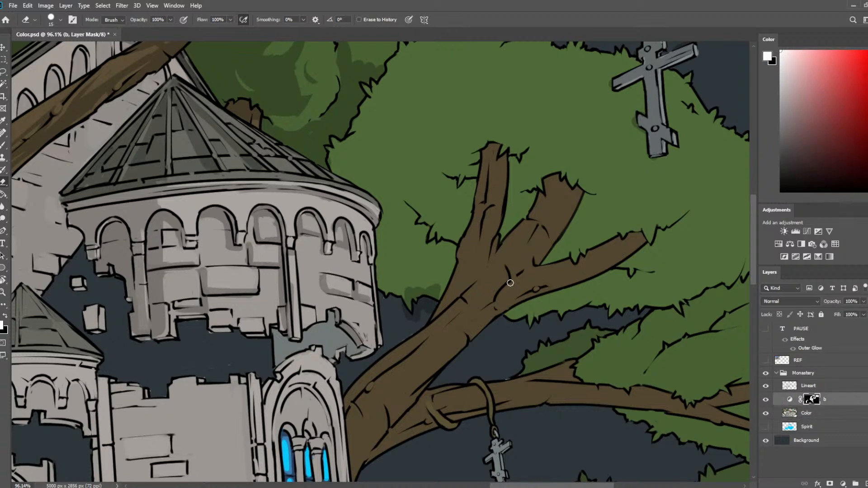
# Paint a shadow band on layer b's mask over the large crown's foliage along the round tower and beside the trunk.
pyautogui.press('b')
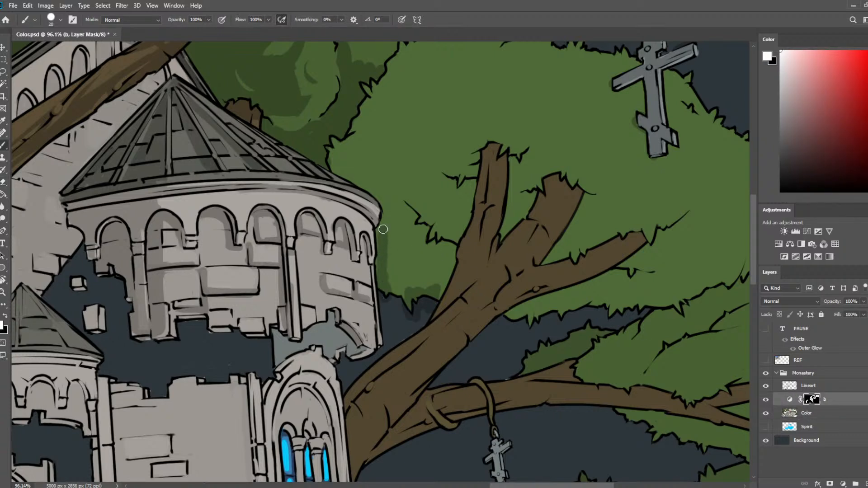
pyautogui.moveTo(381, 235)
pyautogui.mouseDown()
pyautogui.moveTo(380, 276)
pyautogui.moveTo(383, 266)
pyautogui.moveTo(398, 290)
pyautogui.moveTo(440, 288)
pyautogui.mouseUp()
pyautogui.moveTo(418, 341)
pyautogui.mouseDown()
pyautogui.moveTo(477, 281)
pyautogui.moveTo(473, 250)
pyautogui.mouseUp()
pyautogui.moveTo(404, 310)
pyautogui.mouseDown()
pyautogui.moveTo(413, 293)
pyautogui.moveTo(468, 250)
pyautogui.mouseUp()
pyautogui.press('e')
pyautogui.moveTo(425, 210); pyautogui.dragTo(418, 208)
pyautogui.press('b')
pyautogui.press('e')
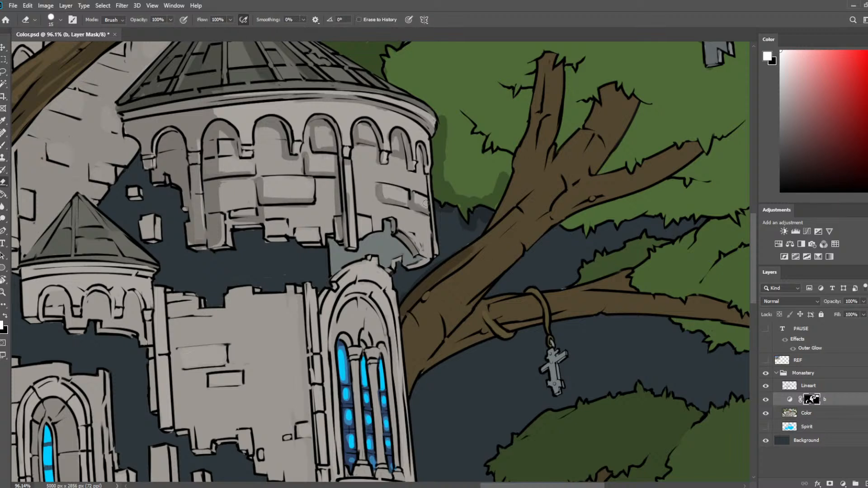
# Shade the shadow side of the thick trunk and its three cut branches beside the round tower.
pyautogui.press('b')
pyautogui.press('e')
pyautogui.press('b')
pyautogui.moveTo(413, 315)
pyautogui.mouseDown()
pyautogui.moveTo(422, 341)
pyautogui.moveTo(408, 318)
pyautogui.moveTo(408, 378)
pyautogui.moveTo(424, 331)
pyautogui.moveTo(414, 368)
pyautogui.moveTo(512, 237)
pyautogui.moveTo(457, 277)
pyautogui.moveTo(513, 205)
pyautogui.moveTo(497, 250)
pyautogui.moveTo(531, 168)
pyautogui.mouseUp()
pyautogui.moveTo(540, 69); pyautogui.dragTo(506, 208)
pyautogui.moveTo(590, 111)
pyautogui.mouseDown()
pyautogui.moveTo(585, 134)
pyautogui.moveTo(608, 88)
pyautogui.moveTo(554, 178)
pyautogui.mouseUp()
pyautogui.moveTo(685, 144)
pyautogui.mouseDown()
pyautogui.moveTo(579, 186)
pyautogui.moveTo(503, 233)
pyautogui.mouseUp()
pyautogui.moveTo(454, 277); pyautogui.dragTo(433, 295)
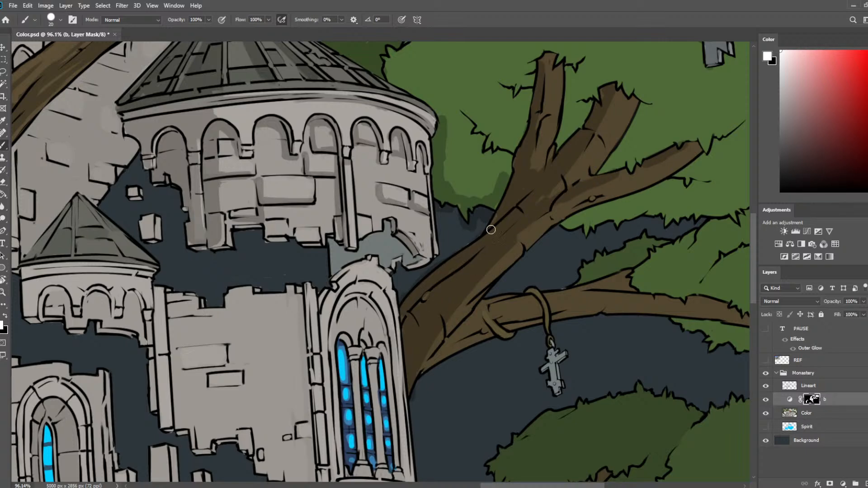
# Enlarge the brush to 200 and paint a broad shadow over the inner part of the large crown around its branches.
pyautogui.scroll(-6, 577, 148)
pyautogui.moveTo(576, 148); pyautogui.dragTo(471, 201)
pyautogui.scroll(3, 529, 162)
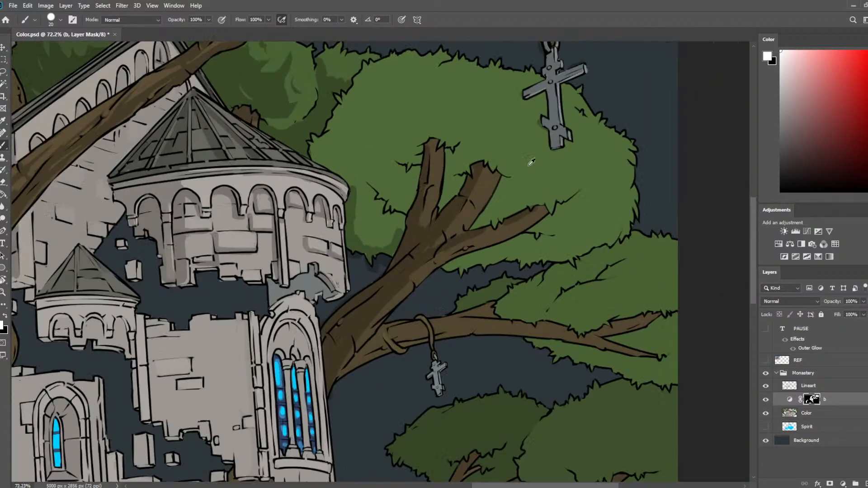
pyautogui.press(']')
pyautogui.press(']')
pyautogui.press(']')
pyautogui.press(']')
pyautogui.press(']')
pyautogui.press(']')
pyautogui.press(']')
pyautogui.press(']')
pyautogui.moveTo(367, 223)
pyautogui.mouseDown()
pyautogui.moveTo(378, 239)
pyautogui.moveTo(393, 221)
pyautogui.moveTo(369, 208)
pyautogui.moveTo(364, 177)
pyautogui.moveTo(328, 143)
pyautogui.moveTo(363, 115)
pyautogui.moveTo(364, 137)
pyautogui.moveTo(400, 161)
pyautogui.moveTo(425, 148)
pyautogui.moveTo(389, 135)
pyautogui.moveTo(428, 107)
pyautogui.moveTo(477, 135)
pyautogui.moveTo(461, 178)
pyautogui.moveTo(470, 199)
pyautogui.moveTo(492, 195)
pyautogui.moveTo(443, 219)
pyautogui.moveTo(470, 230)
pyautogui.moveTo(460, 206)
pyautogui.mouseUp()
pyautogui.press(']')
pyautogui.press(']')
pyautogui.press(']')
pyautogui.press(']')
pyautogui.press(']')
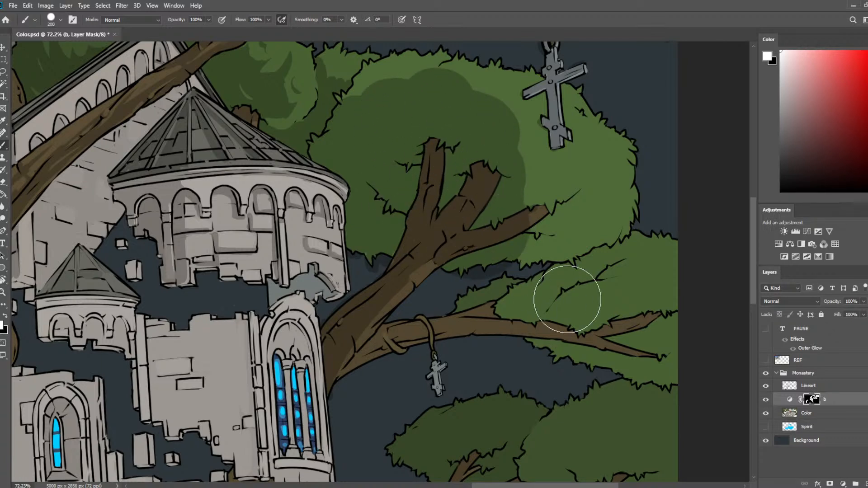
# Paint broad shadows over the foliage and branches of the two lower boughs beside the round tower.
pyautogui.moveTo(568, 297)
pyautogui.mouseDown()
pyautogui.moveTo(590, 299)
pyautogui.moveTo(598, 336)
pyautogui.moveTo(635, 354)
pyautogui.moveTo(534, 310)
pyautogui.moveTo(453, 294)
pyautogui.moveTo(510, 354)
pyautogui.moveTo(405, 332)
pyautogui.moveTo(430, 339)
pyautogui.mouseUp()
pyautogui.moveTo(480, 384)
pyautogui.mouseDown()
pyautogui.moveTo(466, 241)
pyautogui.moveTo(452, 231)
pyautogui.mouseUp()
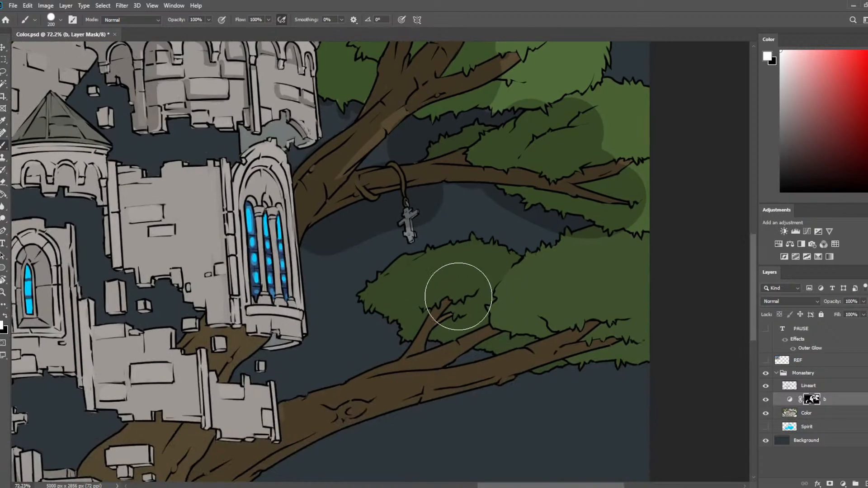
pyautogui.moveTo(444, 310)
pyautogui.mouseDown()
pyautogui.moveTo(434, 330)
pyautogui.moveTo(543, 281)
pyautogui.moveTo(595, 327)
pyautogui.moveTo(622, 338)
pyautogui.mouseUp()
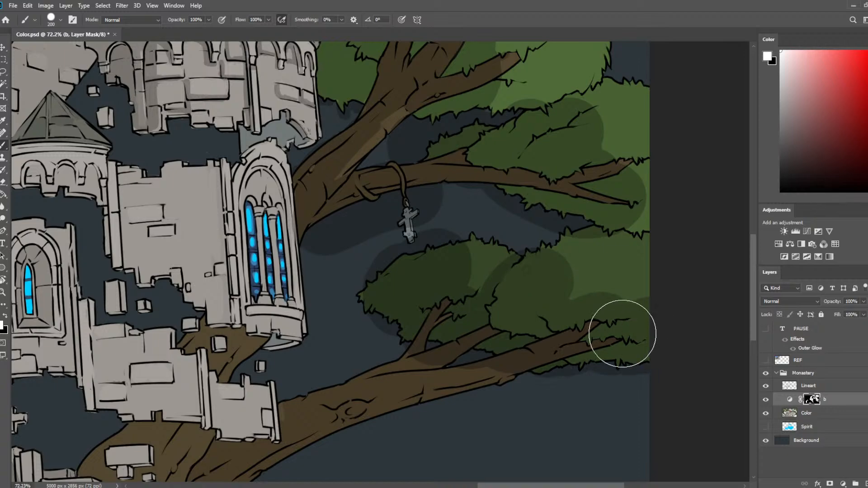
pyautogui.moveTo(502, 395); pyautogui.dragTo(695, 189)
pyautogui.scroll(-10, 484, 196)
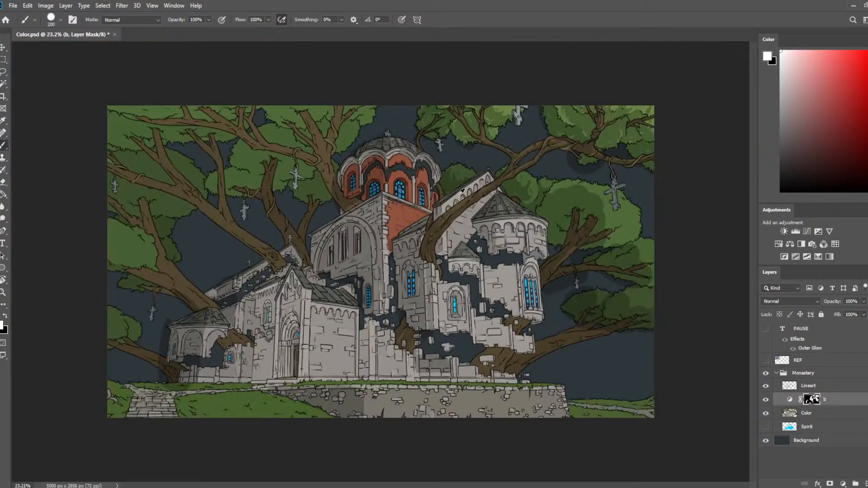
# Paint broad shadows over the foliage, branches and trunks of the trees on the opposite side of the monastery.
pyautogui.scroll(6, 91, 97)
pyautogui.moveTo(91, 100); pyautogui.dragTo(211, 160)
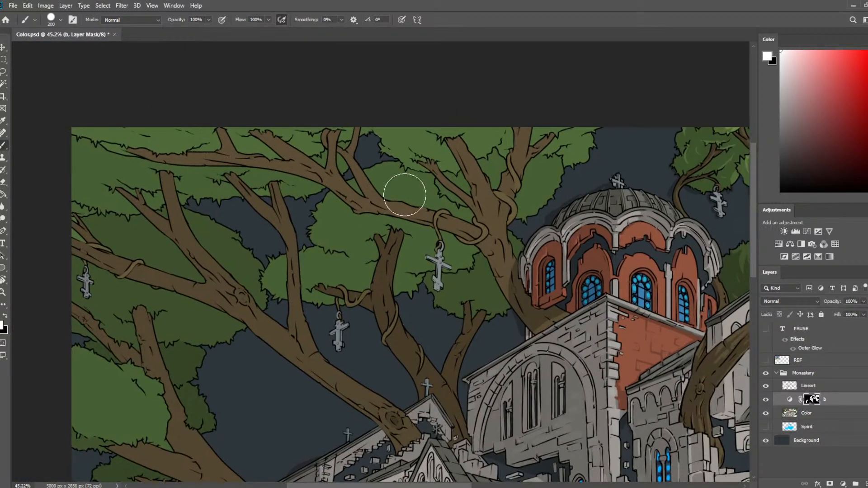
pyautogui.moveTo(407, 141)
pyautogui.mouseDown()
pyautogui.moveTo(451, 153)
pyautogui.moveTo(405, 149)
pyautogui.moveTo(509, 130)
pyautogui.moveTo(550, 159)
pyautogui.moveTo(467, 179)
pyautogui.moveTo(527, 198)
pyautogui.mouseUp()
pyautogui.moveTo(118, 133)
pyautogui.mouseDown()
pyautogui.moveTo(196, 144)
pyautogui.moveTo(99, 159)
pyautogui.moveTo(76, 182)
pyautogui.moveTo(149, 211)
pyautogui.moveTo(253, 194)
pyautogui.moveTo(274, 200)
pyautogui.moveTo(238, 197)
pyautogui.moveTo(332, 198)
pyautogui.moveTo(291, 284)
pyautogui.moveTo(346, 307)
pyautogui.mouseUp()
pyautogui.moveTo(120, 283)
pyautogui.mouseDown()
pyautogui.moveTo(120, 324)
pyautogui.moveTo(224, 341)
pyautogui.moveTo(118, 260)
pyautogui.moveTo(117, 275)
pyautogui.moveTo(216, 317)
pyautogui.moveTo(142, 249)
pyautogui.moveTo(320, 270)
pyautogui.moveTo(345, 286)
pyautogui.moveTo(413, 289)
pyautogui.moveTo(358, 218)
pyautogui.moveTo(396, 222)
pyautogui.moveTo(395, 257)
pyautogui.moveTo(475, 260)
pyautogui.moveTo(390, 207)
pyautogui.moveTo(456, 277)
pyautogui.moveTo(449, 287)
pyautogui.moveTo(474, 312)
pyautogui.mouseUp()
pyautogui.moveTo(403, 314); pyautogui.dragTo(471, 181)
pyautogui.moveTo(113, 290)
pyautogui.mouseDown()
pyautogui.moveTo(150, 302)
pyautogui.moveTo(160, 324)
pyautogui.moveTo(228, 338)
pyautogui.mouseUp()
pyautogui.moveTo(153, 417); pyautogui.dragTo(167, 255)
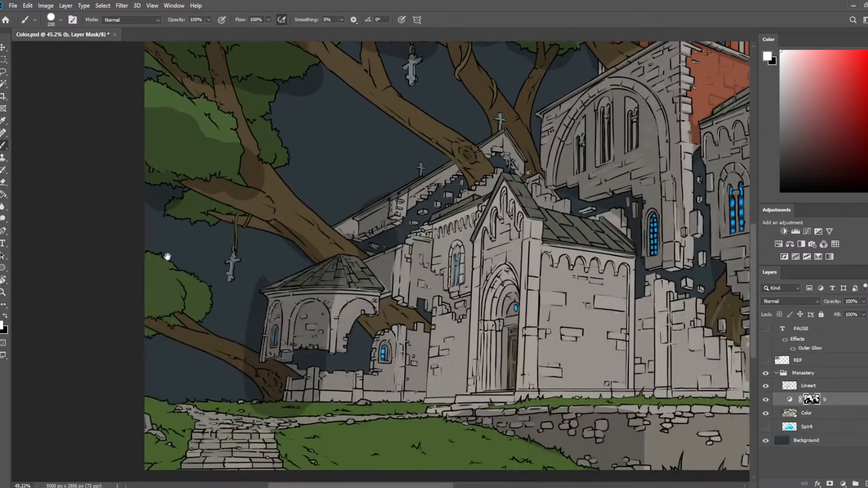
# Extend the broad shadows over the lower boughs beside the round tower, and shade the branches above them with a smaller brush.
pyautogui.moveTo(148, 310); pyautogui.dragTo(217, 363)
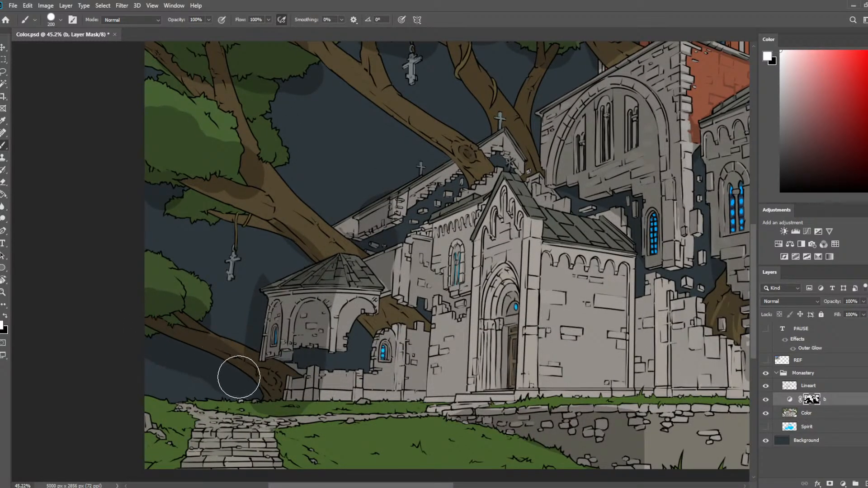
pyautogui.moveTo(201, 237)
pyautogui.mouseDown()
pyautogui.moveTo(207, 212)
pyautogui.moveTo(279, 245)
pyautogui.moveTo(197, 198)
pyautogui.mouseUp()
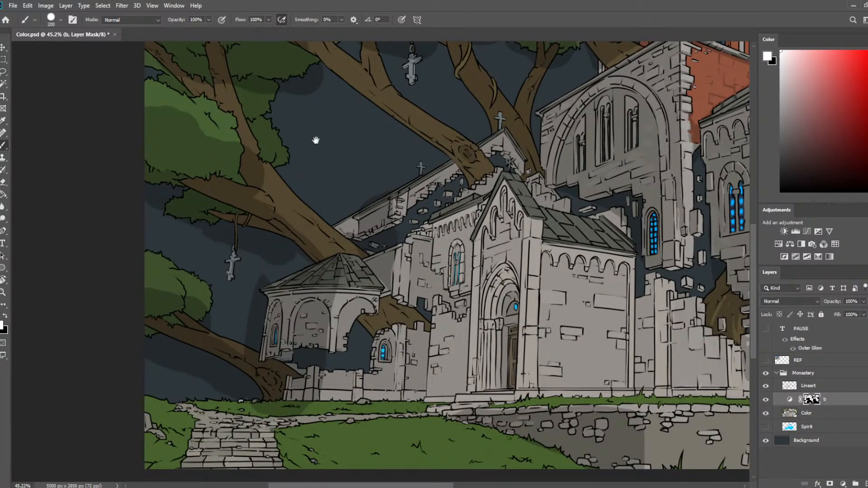
pyautogui.moveTo(310, 142); pyautogui.dragTo(277, 248)
pyautogui.press('[')
pyautogui.press('[')
pyautogui.press('[')
pyautogui.press('[')
pyautogui.press('[')
pyautogui.press('[')
pyautogui.moveTo(252, 175)
pyautogui.mouseDown()
pyautogui.moveTo(348, 241)
pyautogui.moveTo(251, 165)
pyautogui.moveTo(327, 226)
pyautogui.moveTo(274, 166)
pyautogui.moveTo(334, 209)
pyautogui.mouseUp()
pyautogui.moveTo(384, 253)
pyautogui.mouseDown()
pyautogui.moveTo(408, 266)
pyautogui.moveTo(411, 259)
pyautogui.moveTo(431, 287)
pyautogui.mouseUp()
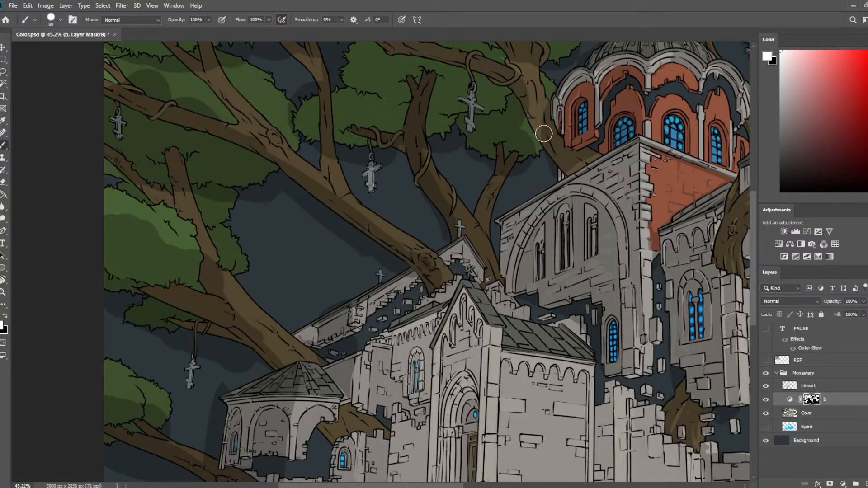
pyautogui.moveTo(519, 80); pyautogui.dragTo(504, 193)
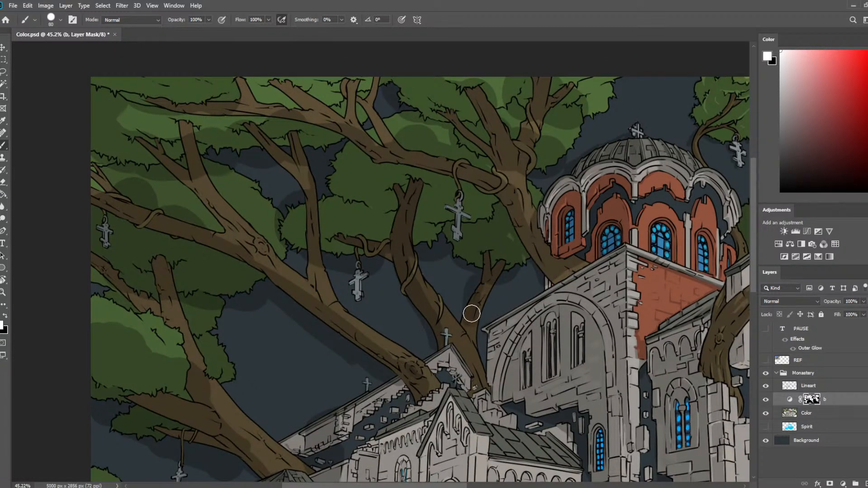
# Set the brush to 40 and refine the shadow where the vine wraps around the twisted branch near the large hanging cross.
pyautogui.scroll(-3, 397, 248)
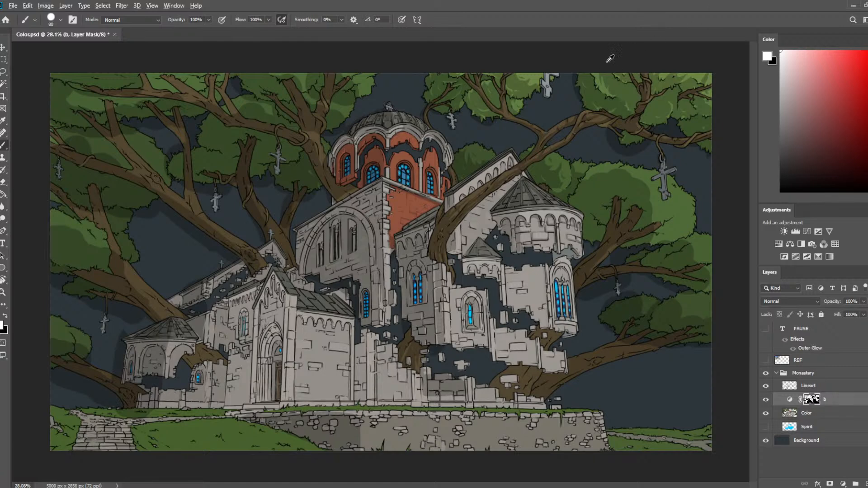
pyautogui.scroll(7, 509, 185)
pyautogui.moveTo(563, 141); pyautogui.dragTo(281, 255)
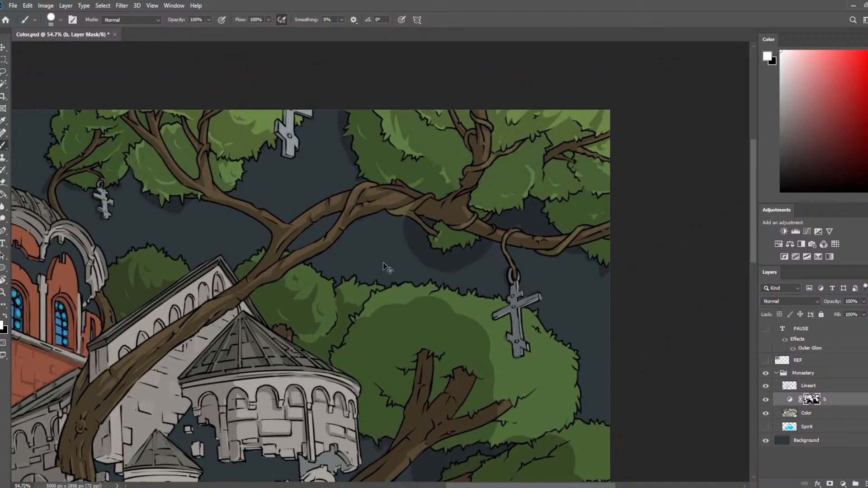
pyautogui.scroll(2, 493, 211)
pyautogui.press('e')
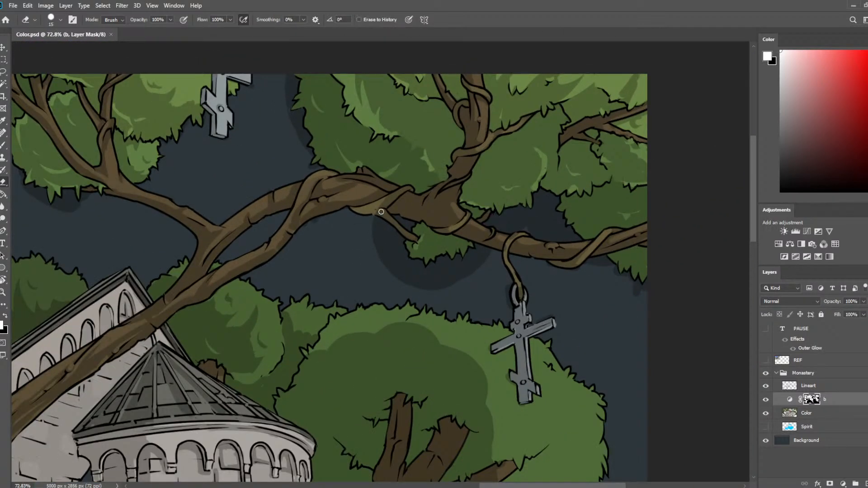
pyautogui.press('b')
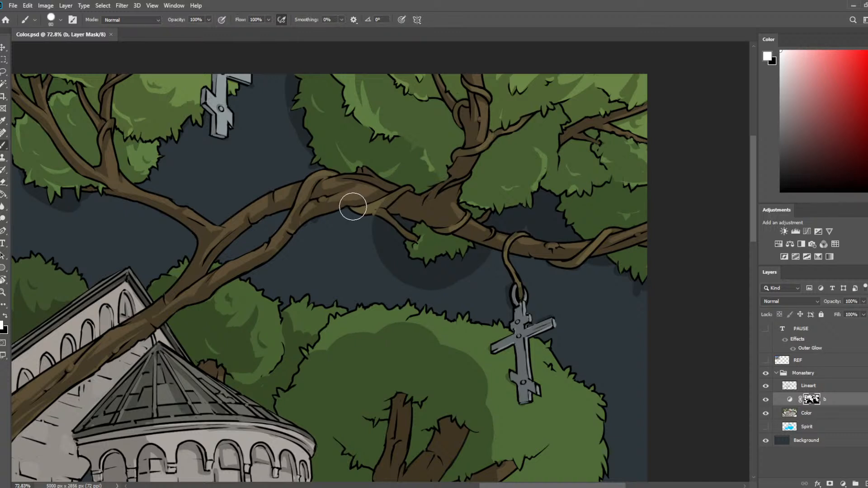
pyautogui.press('[')
pyautogui.press('[')
pyautogui.press('[')
pyautogui.press('[')
pyautogui.moveTo(356, 208); pyautogui.dragTo(410, 184)
pyautogui.press('e')
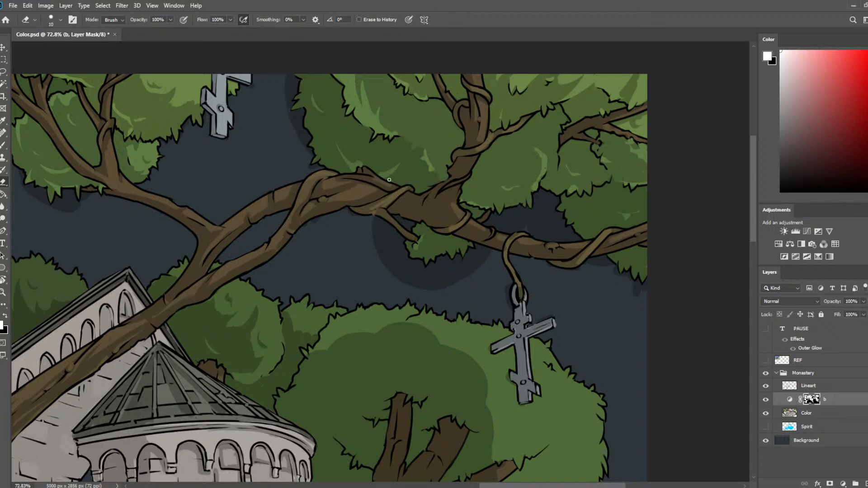
pyautogui.press('b')
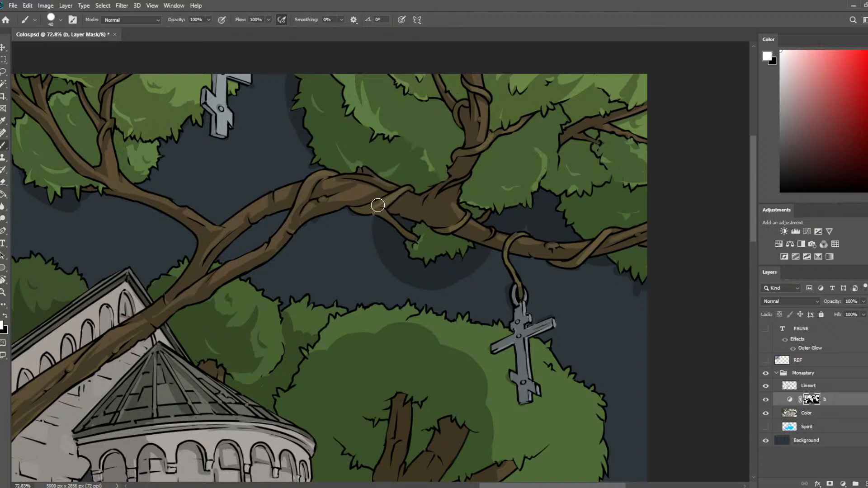
pyautogui.moveTo(378, 205); pyautogui.dragTo(398, 197)
# Extend the shadow over the upper edge of the large crown next to the conical-roofed tower.
pyautogui.moveTo(571, 270); pyautogui.dragTo(599, 166)
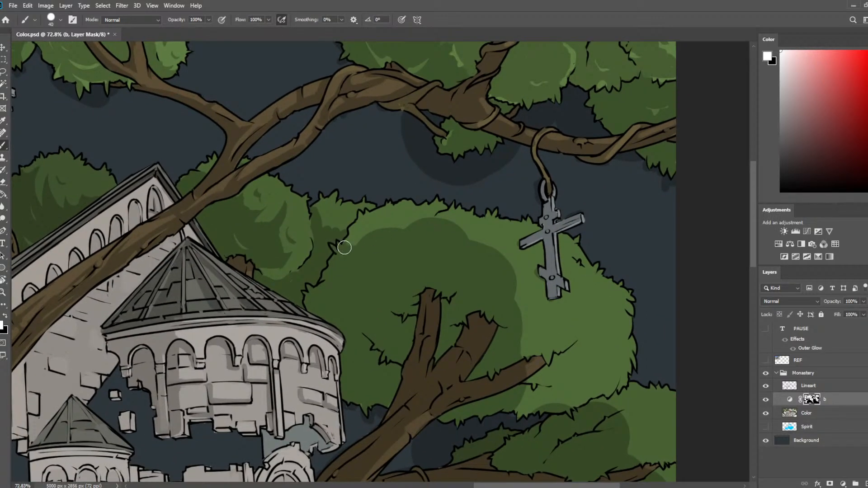
pyautogui.press('e')
pyautogui.click(329, 220)
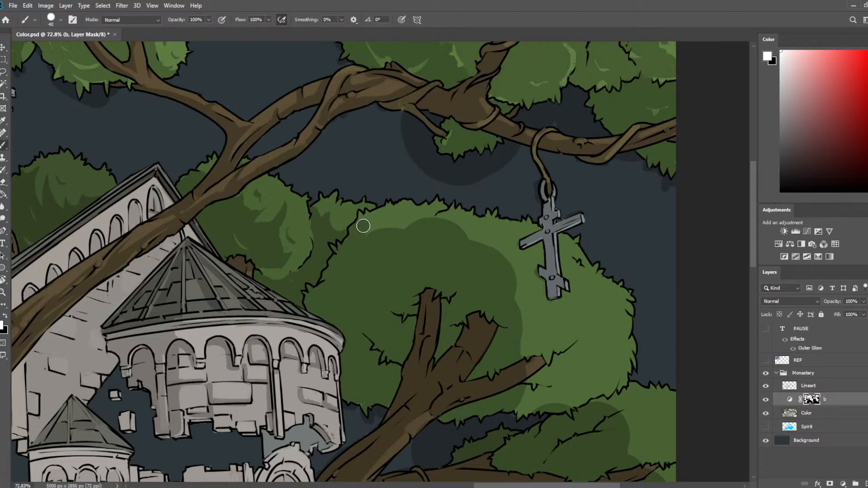
pyautogui.press('b')
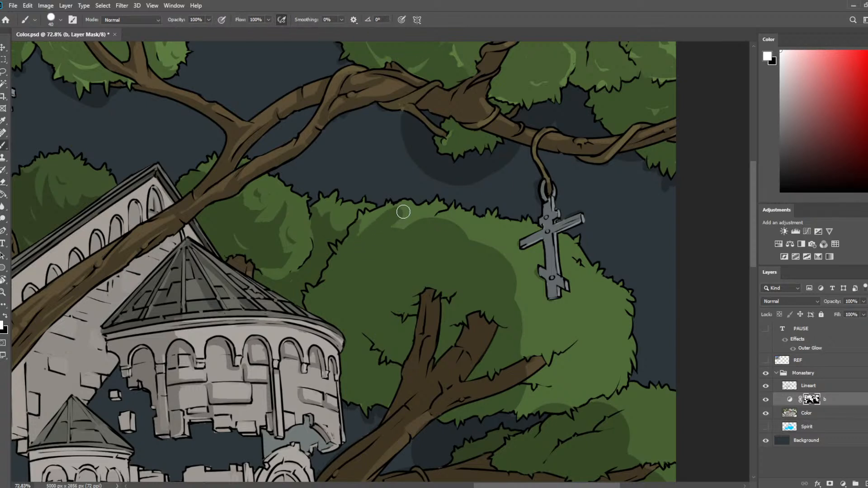
pyautogui.press('e')
pyautogui.press('b')
pyautogui.moveTo(372, 231)
pyautogui.mouseDown()
pyautogui.moveTo(393, 213)
pyautogui.moveTo(439, 204)
pyautogui.moveTo(406, 266)
pyautogui.mouseUp()
# Erase a thin curved highlight and a small crescent from the large crown's shadow, trimming both with the brush.
pyautogui.press('e')
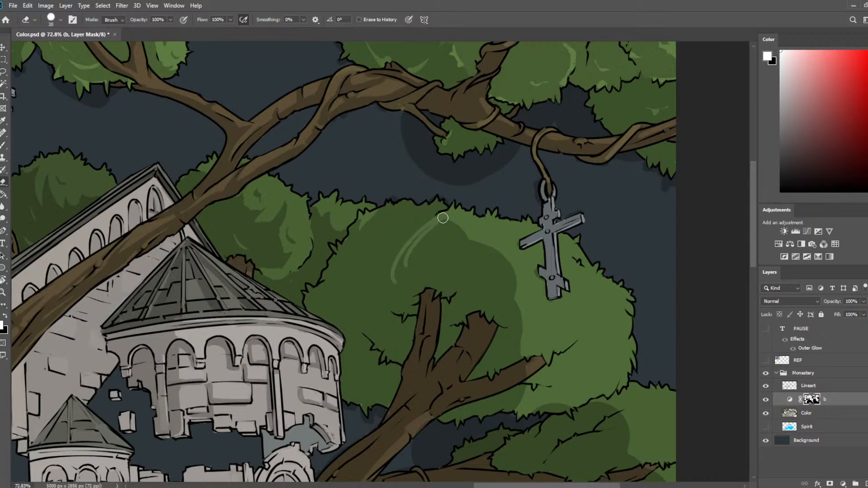
pyautogui.moveTo(443, 218)
pyautogui.mouseDown()
pyautogui.moveTo(402, 273)
pyautogui.moveTo(411, 276)
pyautogui.moveTo(404, 274)
pyautogui.mouseUp()
pyautogui.press('b')
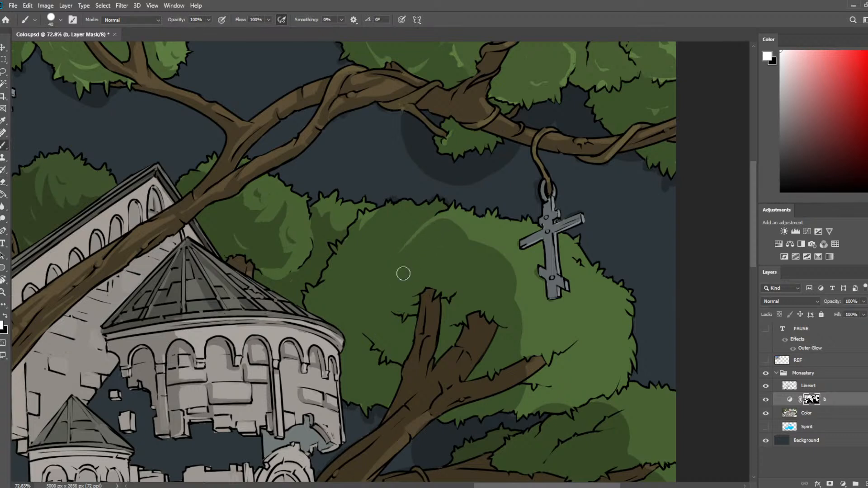
pyautogui.press('e')
pyautogui.moveTo(370, 250); pyautogui.dragTo(357, 273)
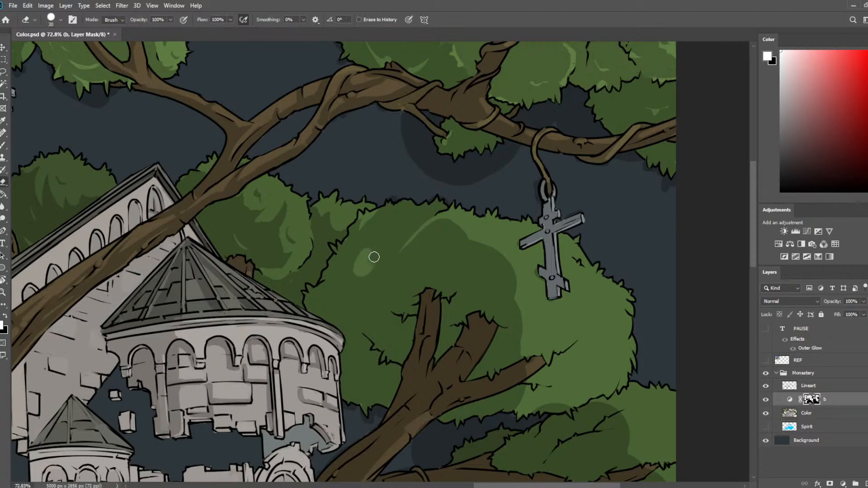
pyautogui.press('b')
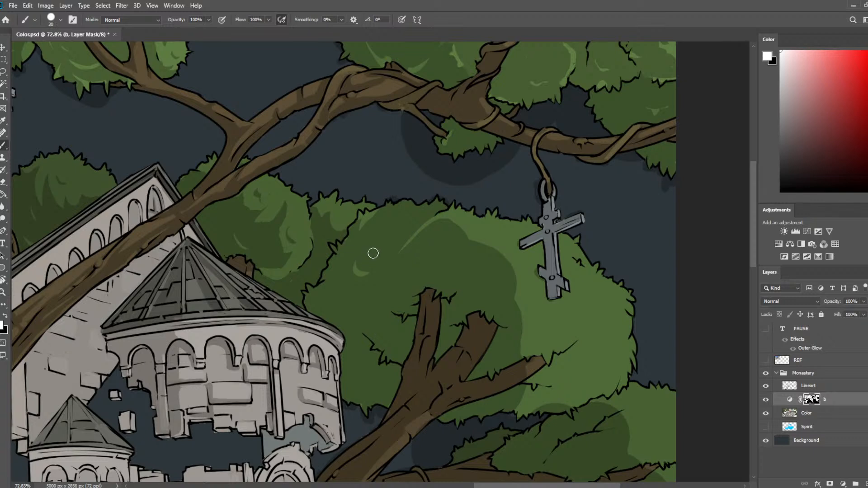
# Erase highlights along the leaf tufts beside the upright cut branch and trim them into pointed leaf shapes.
pyautogui.press('e')
pyautogui.moveTo(366, 329); pyautogui.dragTo(402, 362)
pyautogui.press('b')
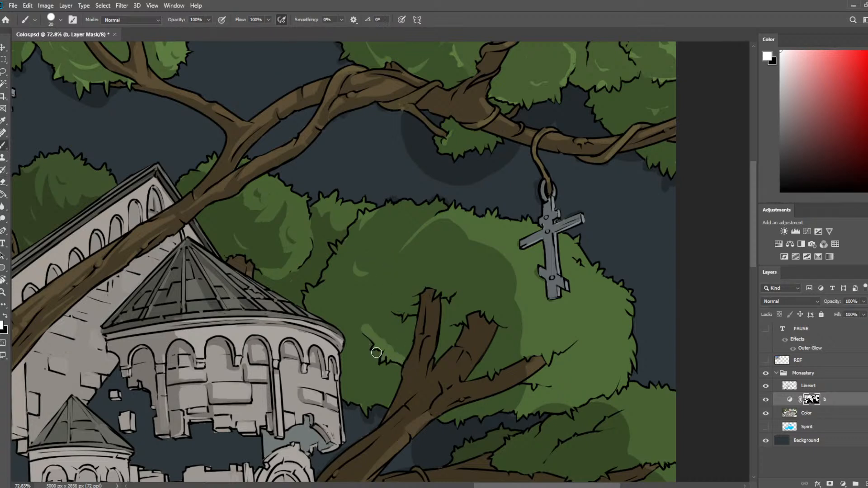
pyautogui.moveTo(368, 326)
pyautogui.mouseDown()
pyautogui.moveTo(404, 355)
pyautogui.moveTo(390, 352)
pyautogui.moveTo(404, 332)
pyautogui.moveTo(400, 357)
pyautogui.mouseUp()
pyautogui.press('e')
pyautogui.press('b')
pyautogui.press('e')
pyautogui.moveTo(409, 309); pyautogui.dragTo(395, 307)
pyautogui.press('b')
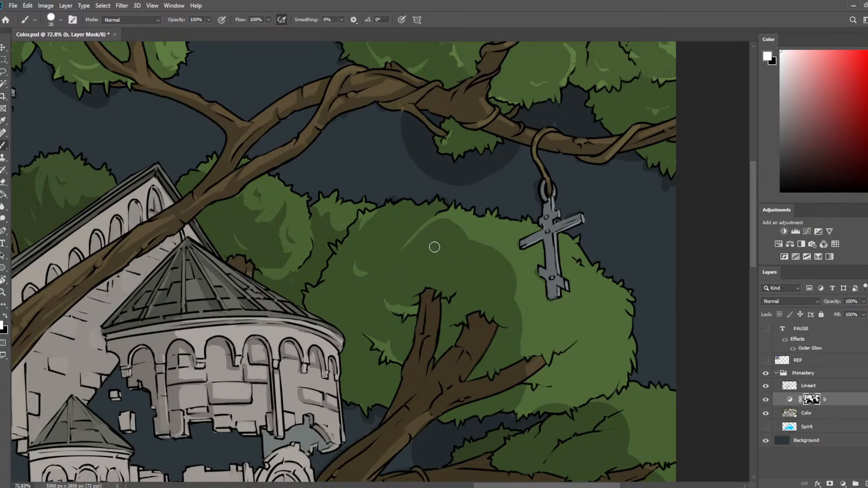
# Add a small crescent highlight at the middle of the crown and light the leaves around the upright cut branch's tip.
pyautogui.press('e')
pyautogui.moveTo(426, 251); pyautogui.dragTo(435, 253)
pyautogui.press('b')
pyautogui.press('e')
pyautogui.moveTo(415, 288); pyautogui.dragTo(455, 291)
pyautogui.press('b')
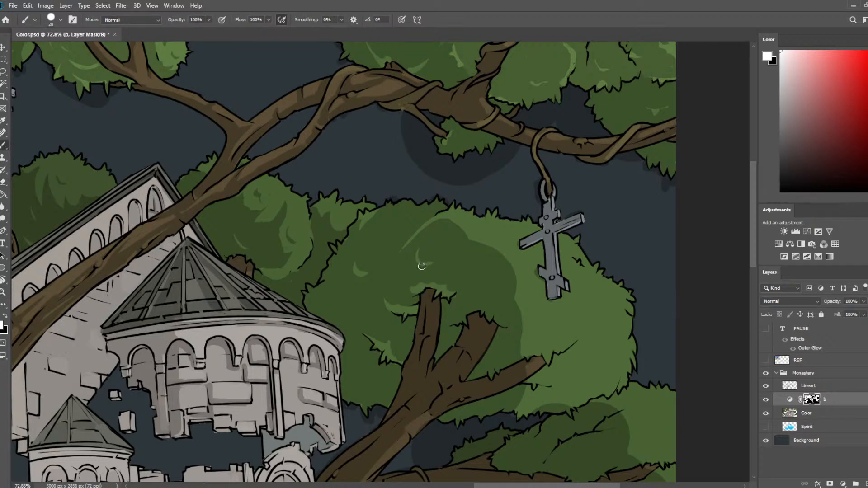
# Reduce the brush to 9 and carve a light strip along the lit side of the upright cut branch.
pyautogui.press('[')
pyautogui.press('[')
pyautogui.press('e')
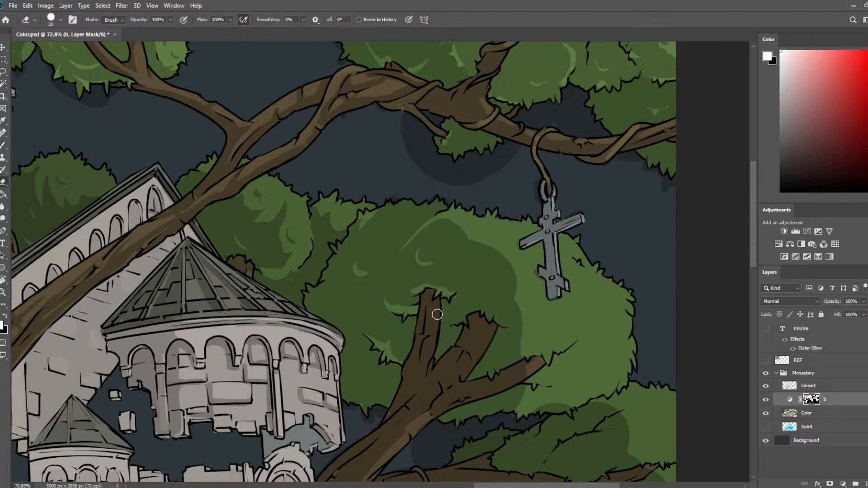
pyautogui.moveTo(438, 308)
pyautogui.mouseDown()
pyautogui.moveTo(424, 360)
pyautogui.moveTo(429, 337)
pyautogui.mouseUp()
pyautogui.press('b')
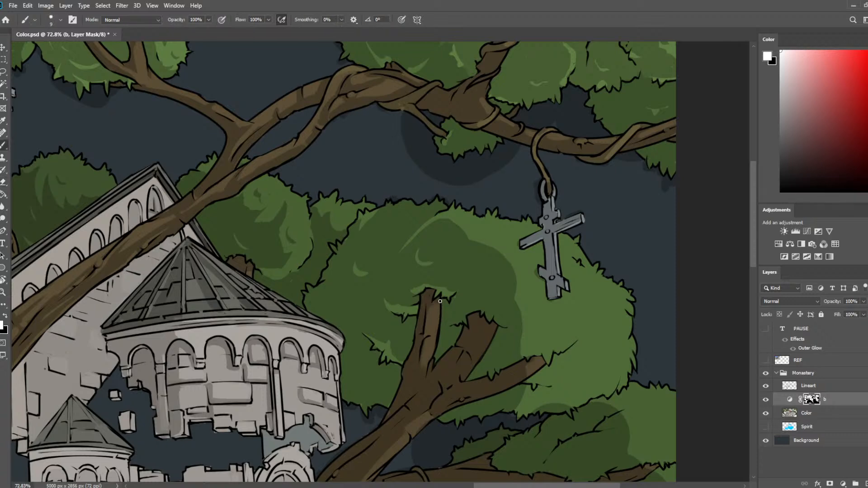
# Erase the shadow from the lit side of the thick middle cut branch and clean up the edge with the brush.
pyautogui.press('e')
pyautogui.moveTo(452, 369); pyautogui.dragTo(475, 301)
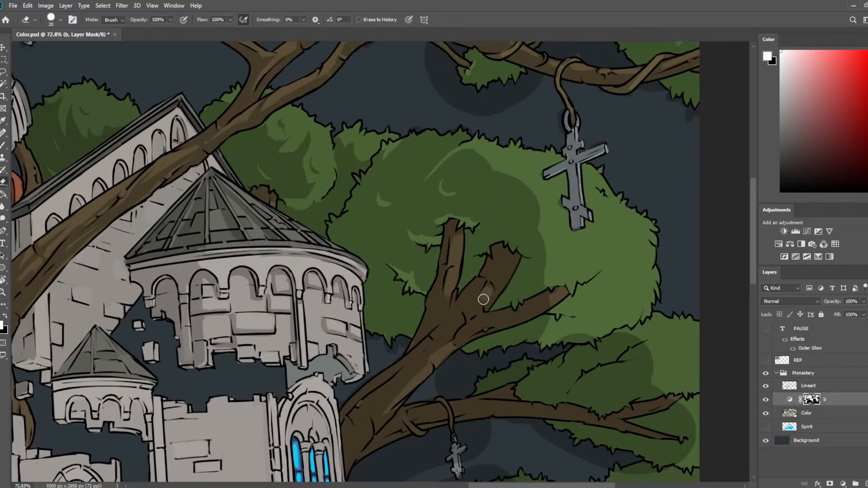
pyautogui.press('b')
pyautogui.press('e')
pyautogui.moveTo(508, 253); pyautogui.dragTo(497, 282)
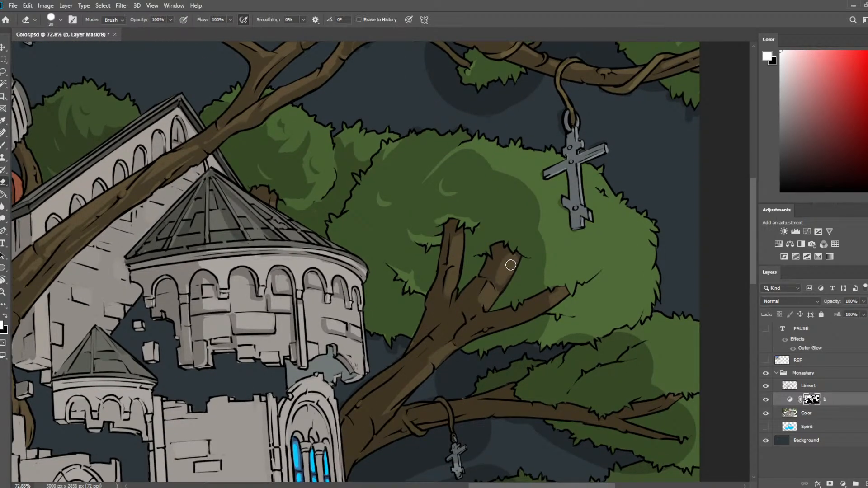
pyautogui.press('b')
pyautogui.press('e')
pyautogui.press('[')
pyautogui.press('[')
pyautogui.press('[')
pyautogui.press('b')
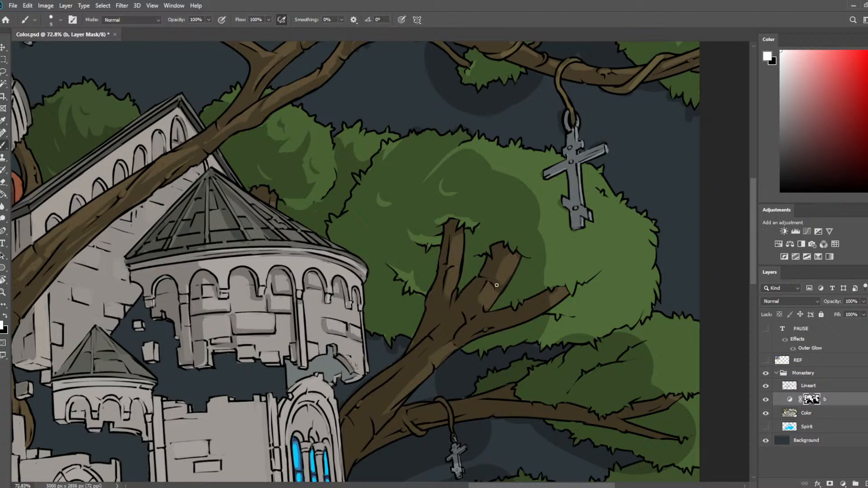
# Carve light strips along the lowest cut branch and the trunk below the fork with the eraser at 15.
pyautogui.press('e')
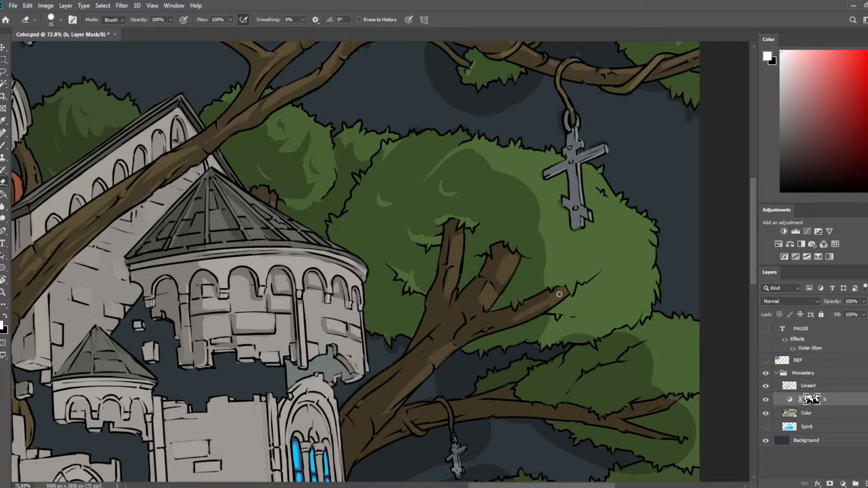
pyautogui.press('b')
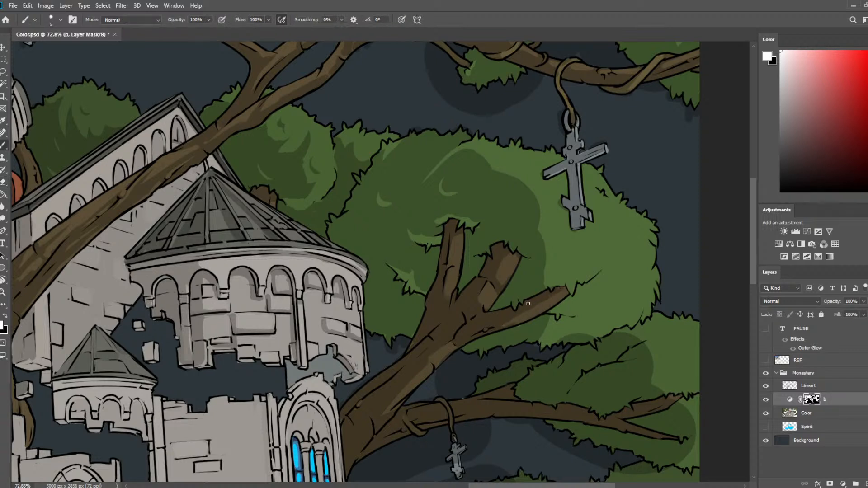
pyautogui.press('e')
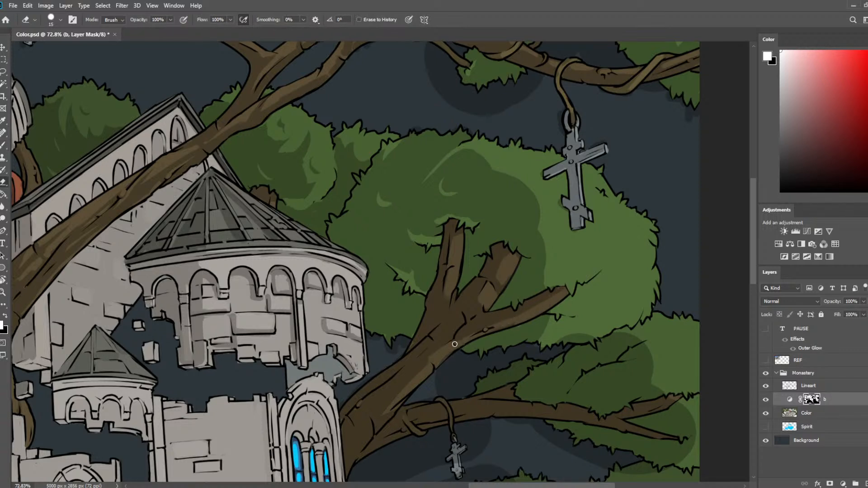
pyautogui.press('b')
pyautogui.press('e')
pyautogui.moveTo(409, 358); pyautogui.dragTo(459, 310)
pyautogui.press('b')
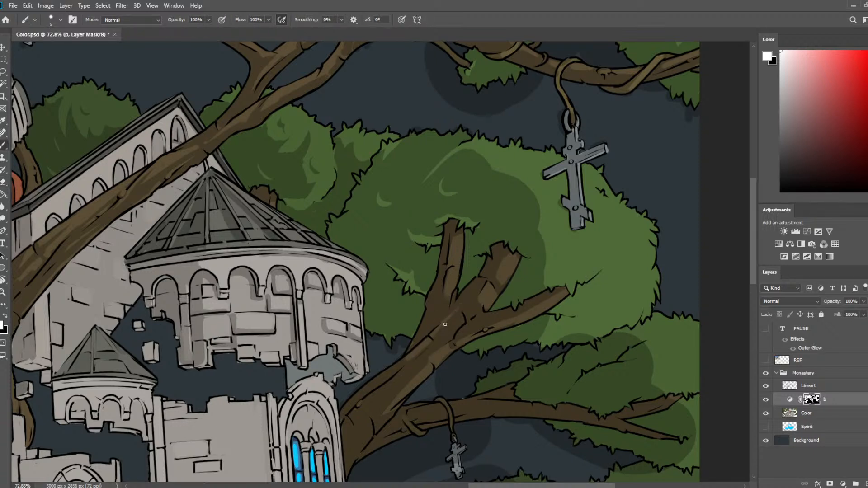
# Refine the highlights above the upright cut branch and break up the crown's shadow edge with small light leaf marks.
pyautogui.press('e')
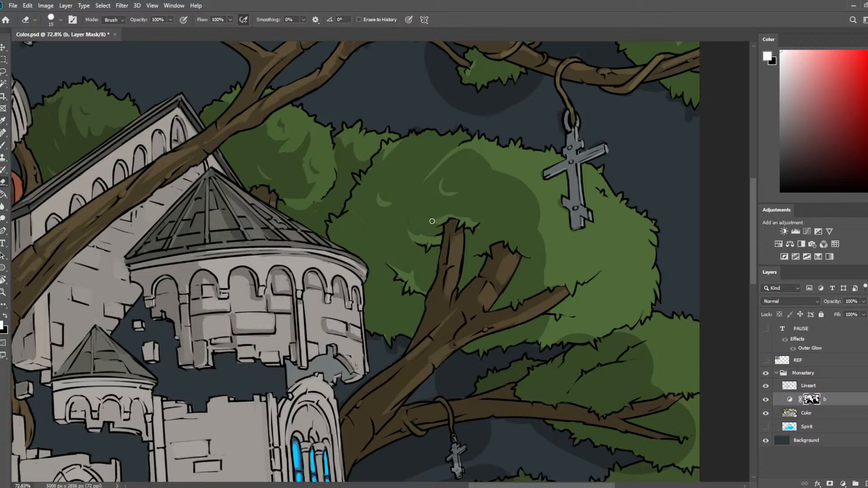
pyautogui.press('b')
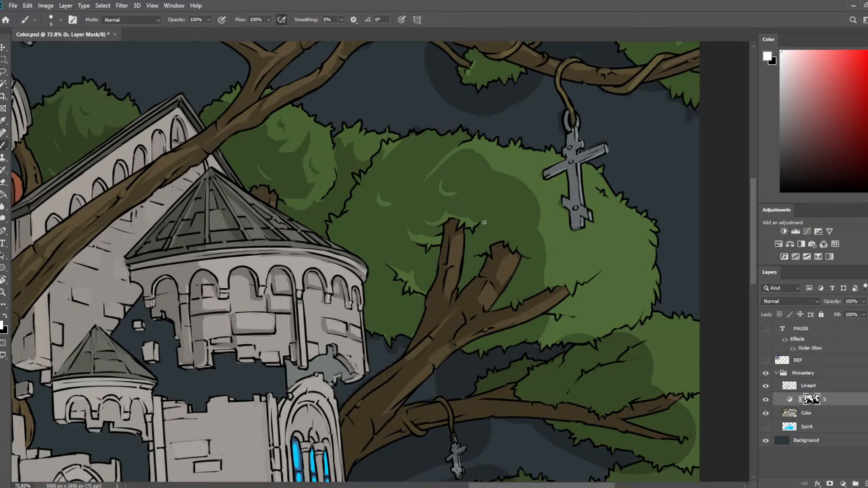
pyautogui.press('e')
pyautogui.moveTo(492, 167); pyautogui.dragTo(497, 185)
pyautogui.press('b')
pyautogui.press('e')
# Enlarge the brush to 35 and paint two leafy shadow clumps across the lit side of the large crown below the hanging cross.
pyautogui.press('b')
pyautogui.press(']')
pyautogui.press(']')
pyautogui.moveTo(549, 277)
pyautogui.mouseDown()
pyautogui.moveTo(570, 280)
pyautogui.moveTo(574, 290)
pyautogui.moveTo(616, 246)
pyautogui.moveTo(593, 269)
pyautogui.moveTo(545, 276)
pyautogui.moveTo(540, 227)
pyautogui.moveTo(561, 246)
pyautogui.moveTo(555, 268)
pyautogui.moveTo(593, 252)
pyautogui.mouseUp()
pyautogui.press(']')
pyautogui.moveTo(551, 322)
pyautogui.mouseDown()
pyautogui.moveTo(561, 338)
pyautogui.moveTo(583, 321)
pyautogui.moveTo(592, 332)
pyautogui.moveTo(604, 321)
pyautogui.moveTo(606, 330)
pyautogui.moveTo(634, 296)
pyautogui.mouseUp()
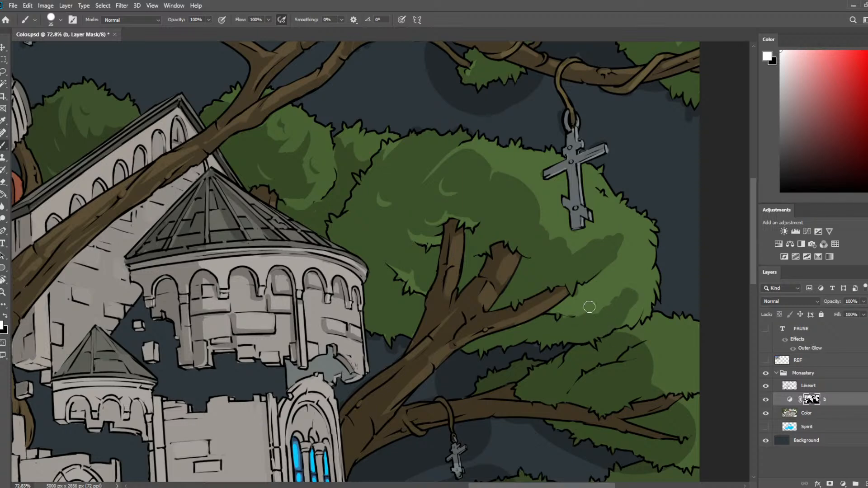
pyautogui.press('[')
pyautogui.press('[')
pyautogui.press('[')
# Carve light leaf strokes into the upper shadow edge of the large crown with the eraser at 15.
pyautogui.scroll(-3, 473, 289)
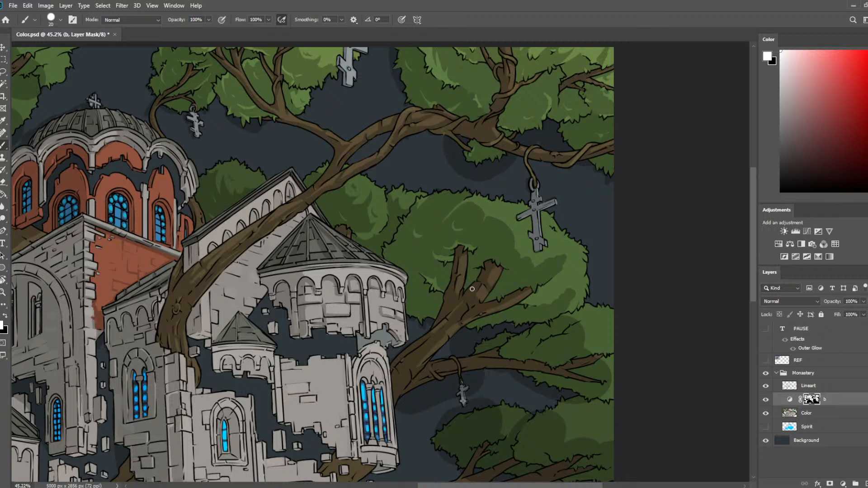
pyautogui.scroll(3, 584, 221)
pyautogui.press('e')
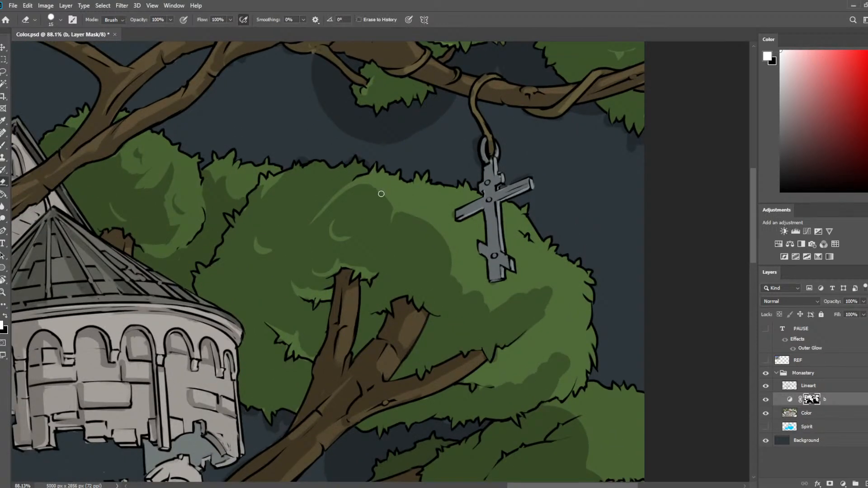
pyautogui.press('b')
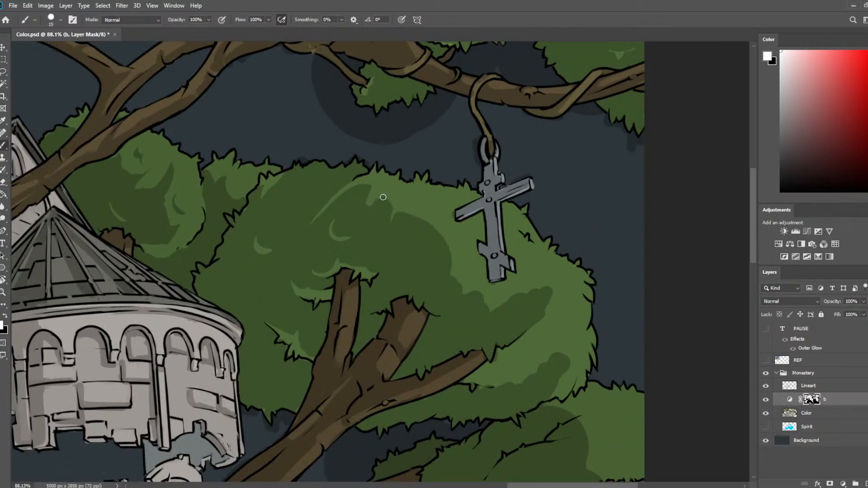
pyautogui.press('[')
pyautogui.press('[')
pyautogui.press('e')
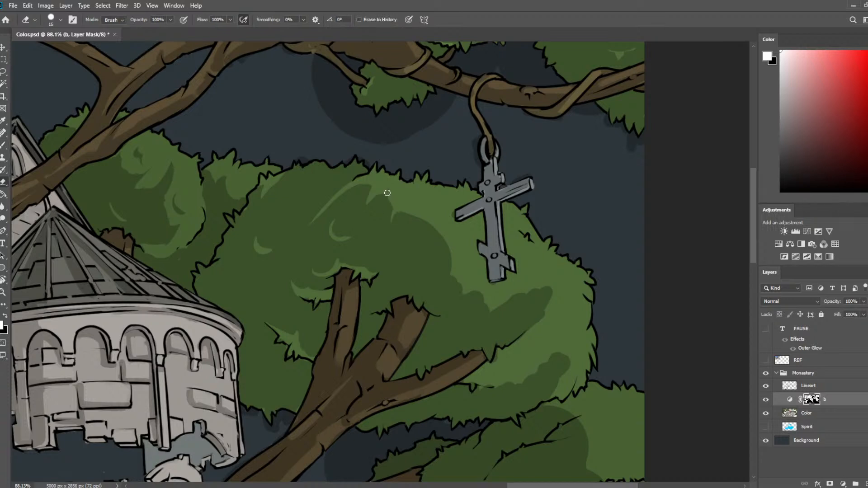
pyautogui.press('b')
pyautogui.press('e')
pyautogui.moveTo(384, 202)
pyautogui.mouseDown()
pyautogui.moveTo(411, 224)
pyautogui.moveTo(401, 208)
pyautogui.moveTo(392, 233)
pyautogui.moveTo(407, 210)
pyautogui.moveTo(417, 215)
pyautogui.moveTo(412, 230)
pyautogui.moveTo(421, 217)
pyautogui.moveTo(412, 240)
pyautogui.moveTo(427, 219)
pyautogui.moveTo(409, 242)
pyautogui.mouseUp()
pyautogui.press('b')
pyautogui.press('e')
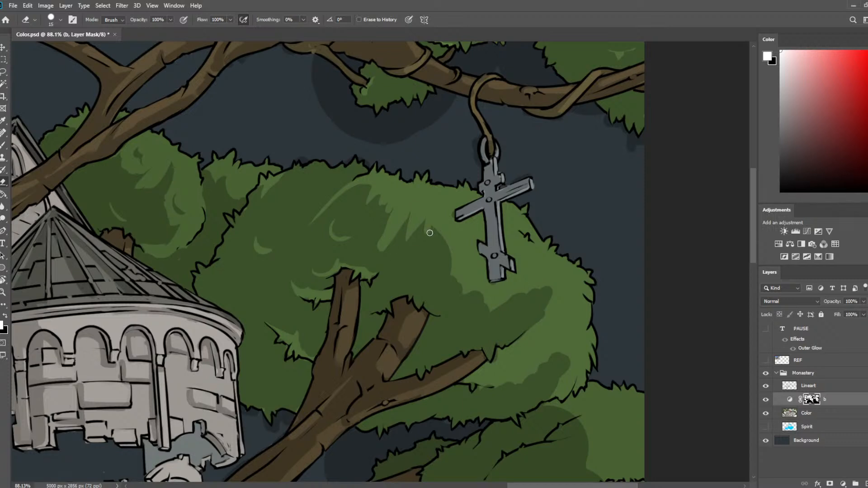
pyautogui.moveTo(430, 233); pyautogui.dragTo(452, 260)
# Enlarge the eraser to 40 and clear a broad lit area across the upper part of the large crown.
pyautogui.press(']')
pyautogui.press(']')
pyautogui.press(']')
pyautogui.moveTo(370, 205); pyautogui.dragTo(378, 208)
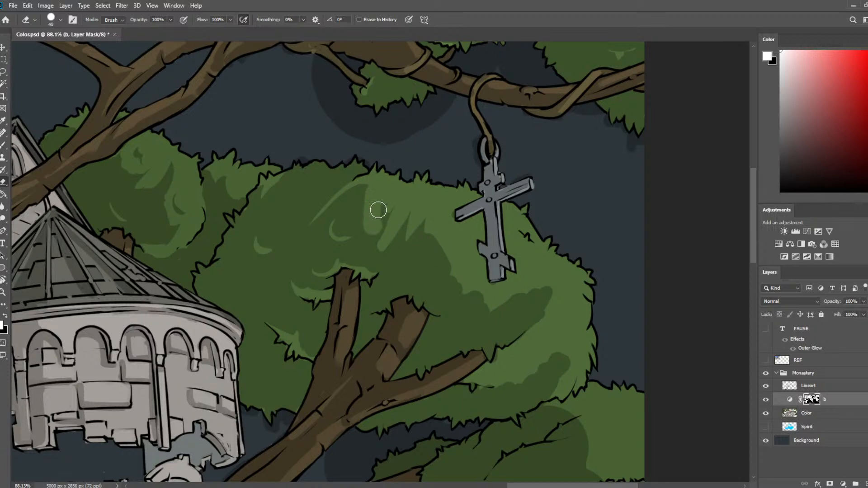
# Repaint the large crown's shadow edge with the brush enlarged to 30, giving it rounded leafy clumps beside the hanging cross.
pyautogui.press('b')
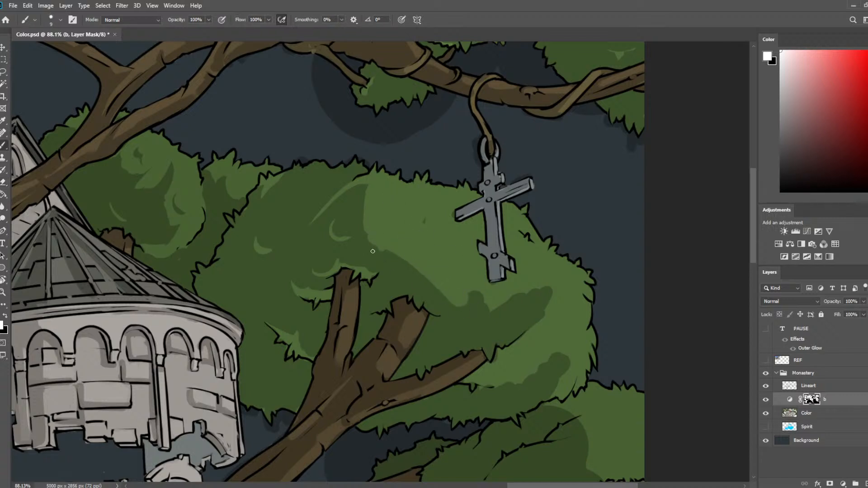
pyautogui.moveTo(373, 237); pyautogui.dragTo(432, 262)
pyautogui.press(']')
pyautogui.press(']')
pyautogui.press(']')
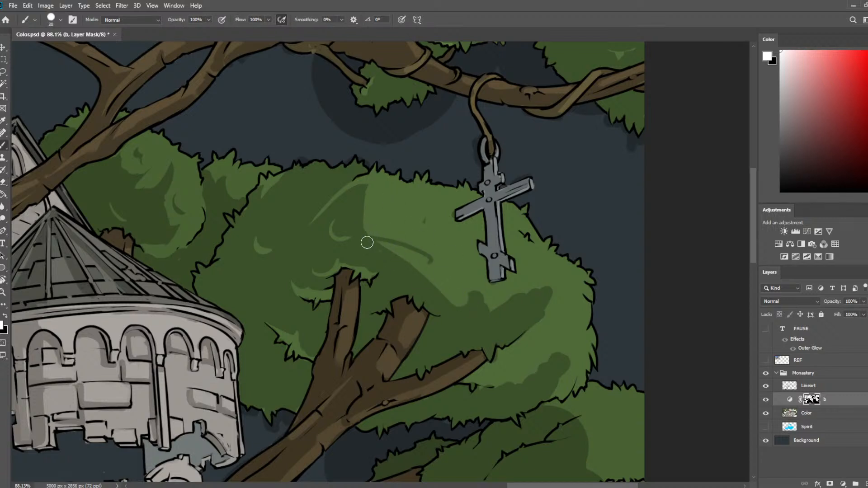
pyautogui.moveTo(367, 236)
pyautogui.mouseDown()
pyautogui.moveTo(411, 249)
pyautogui.moveTo(431, 270)
pyautogui.moveTo(358, 228)
pyautogui.moveTo(369, 233)
pyautogui.moveTo(370, 207)
pyautogui.moveTo(374, 213)
pyautogui.moveTo(366, 194)
pyautogui.moveTo(380, 231)
pyautogui.moveTo(400, 240)
pyautogui.moveTo(383, 233)
pyautogui.moveTo(382, 243)
pyautogui.moveTo(420, 241)
pyautogui.moveTo(409, 229)
pyautogui.moveTo(450, 260)
pyautogui.moveTo(450, 289)
pyautogui.moveTo(451, 271)
pyautogui.mouseUp()
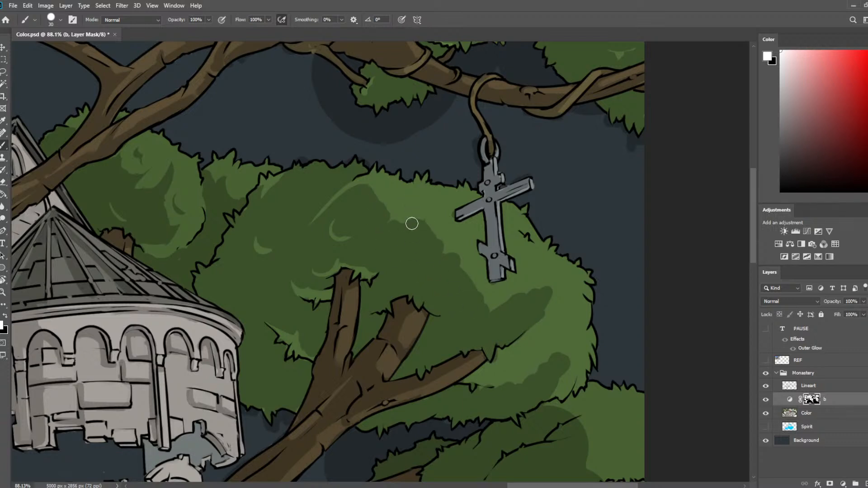
# Trim the top of the shadow clump below the cross with the eraser and open a light patch beside the thick cut branch.
pyautogui.press('e')
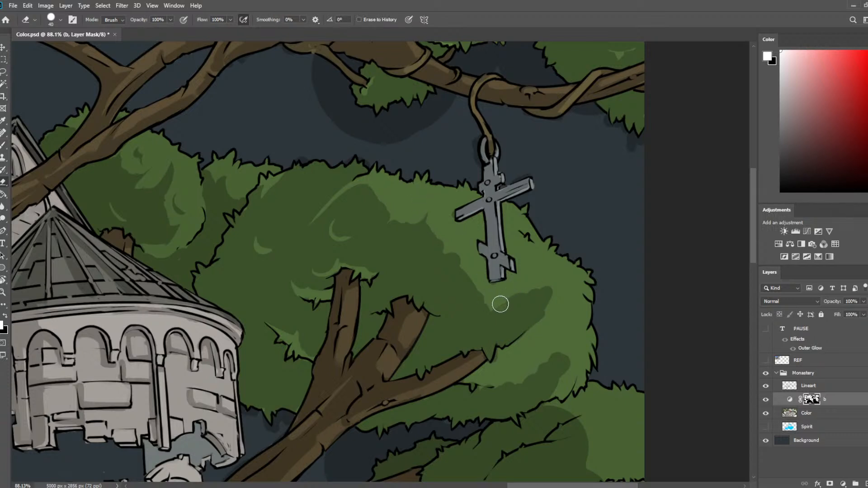
pyautogui.moveTo(500, 304)
pyautogui.mouseDown()
pyautogui.moveTo(531, 280)
pyautogui.moveTo(530, 307)
pyautogui.mouseUp()
pyautogui.press('b')
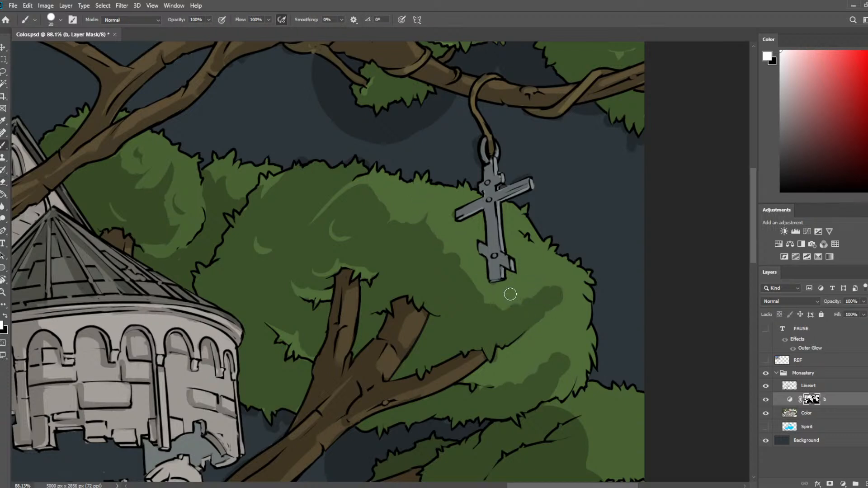
pyautogui.press('e')
pyautogui.moveTo(429, 299); pyautogui.dragTo(443, 291)
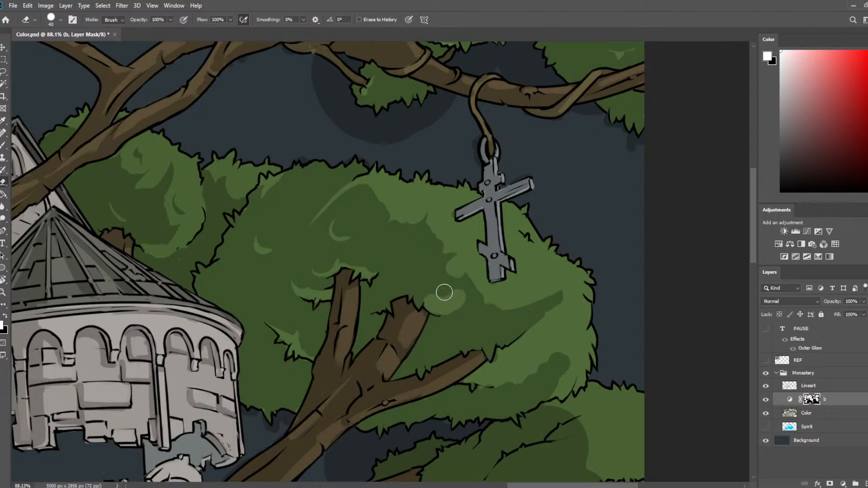
# Reduce the brush to 15 and shape the light patch into small leaf marks around the thick cut branch's tip.
pyautogui.press('b')
pyautogui.press('[')
pyautogui.press('[')
pyautogui.press('[')
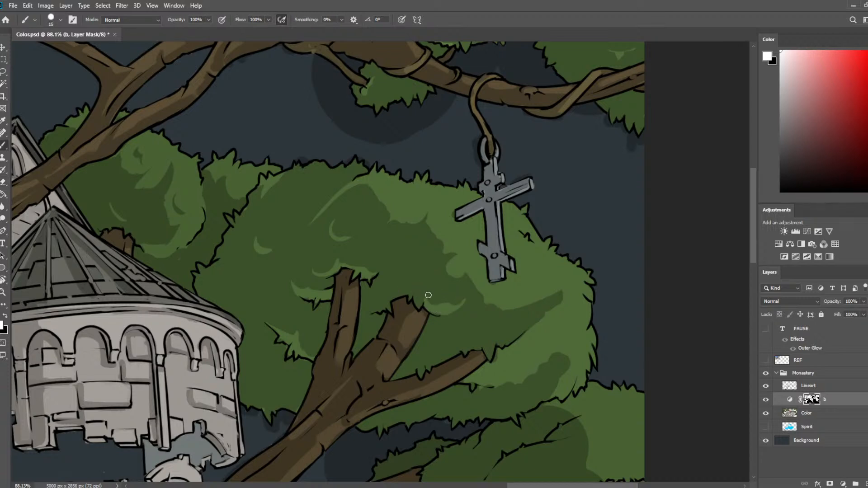
pyautogui.moveTo(412, 296)
pyautogui.mouseDown()
pyautogui.moveTo(394, 298)
pyautogui.moveTo(409, 289)
pyautogui.moveTo(409, 302)
pyautogui.moveTo(398, 303)
pyautogui.moveTo(408, 304)
pyautogui.moveTo(416, 291)
pyautogui.moveTo(415, 304)
pyautogui.moveTo(430, 285)
pyautogui.moveTo(413, 286)
pyautogui.moveTo(428, 268)
pyautogui.moveTo(382, 314)
pyautogui.mouseUp()
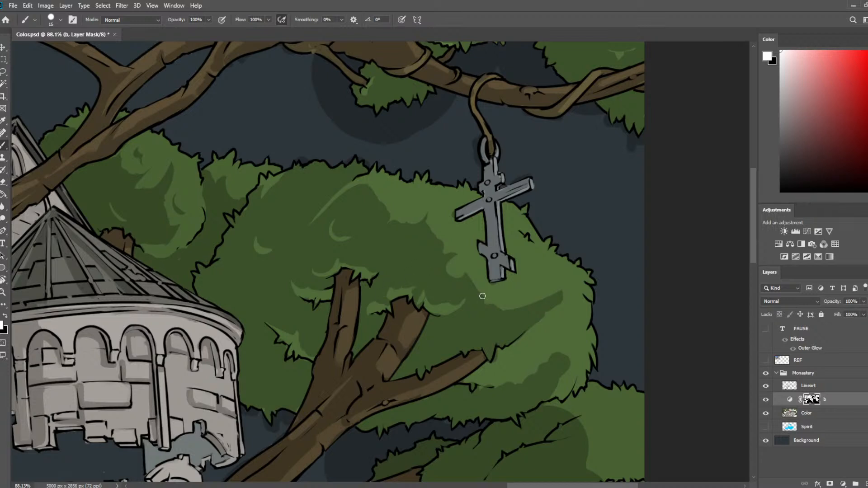
# Enlarge the brush to 30 and join the shadow clumps on the large crown's lower lit side.
pyautogui.scroll(-3, 508, 229)
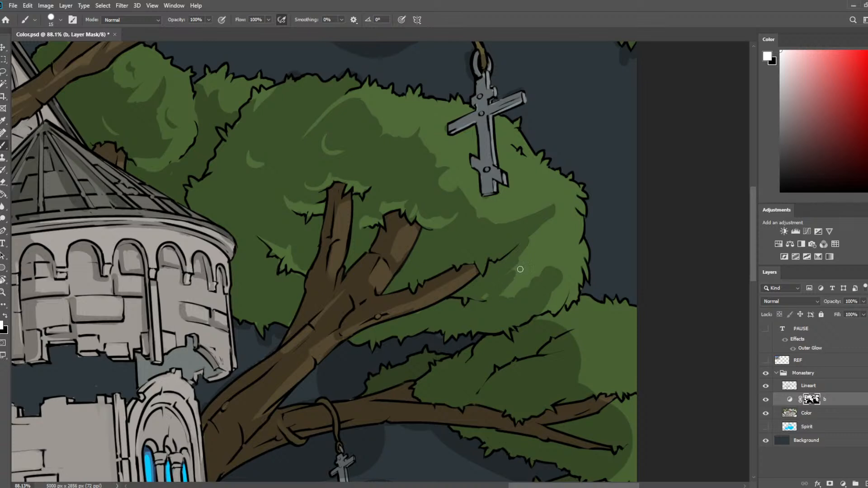
pyautogui.press(']')
pyautogui.press(']')
pyautogui.press(']')
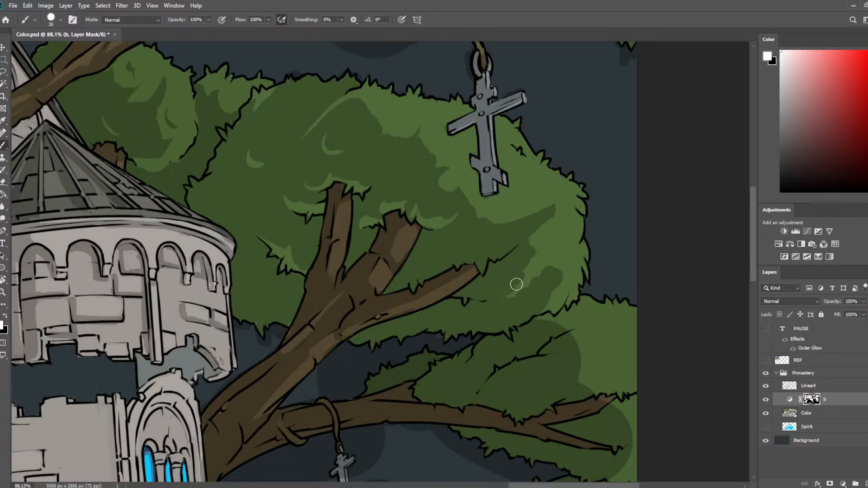
# Shrink the eraser and carve fine light leaf marks around the lowest cut branch and its tip.
pyautogui.press('e')
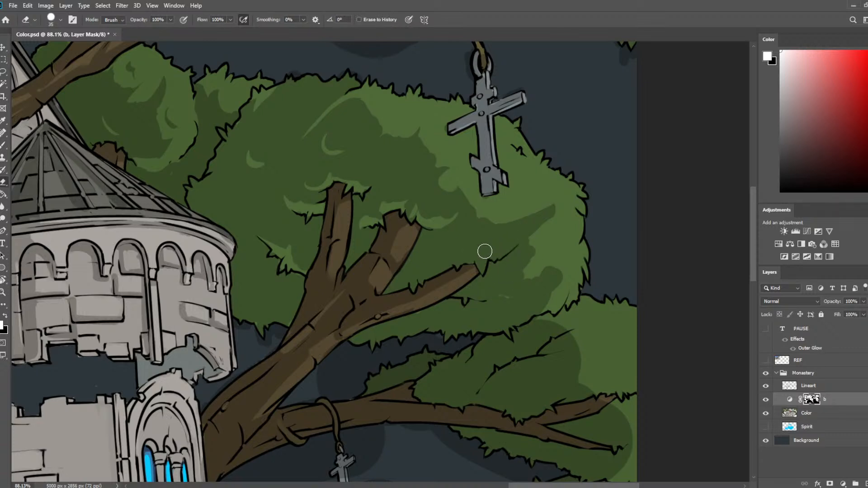
pyautogui.press('[')
pyautogui.press('[')
pyautogui.press('[')
pyautogui.press('[')
pyautogui.press('[')
pyautogui.press('[')
pyautogui.press('[')
pyautogui.moveTo(494, 257); pyautogui.dragTo(521, 232)
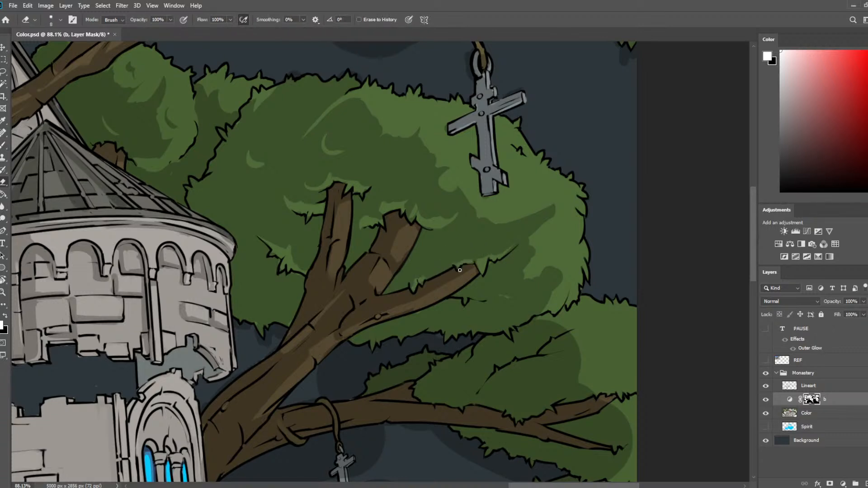
pyautogui.press('b')
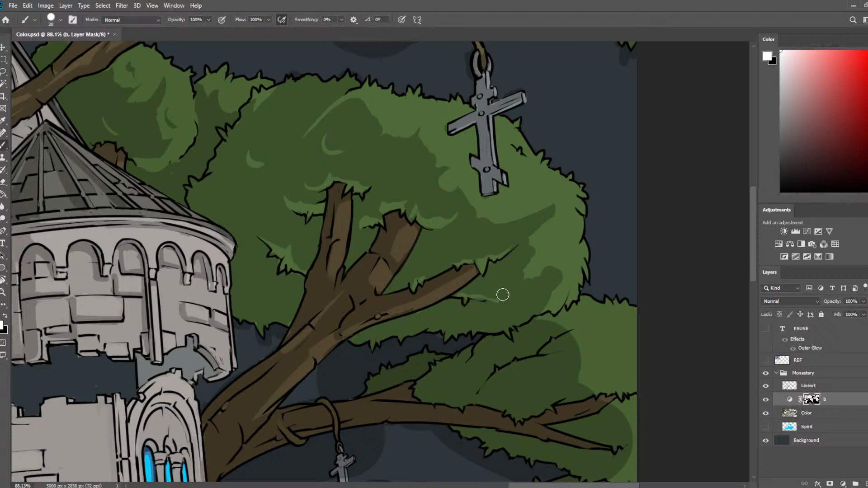
# Break up the shadow edge on the foliage below the large crown with pointed brush and eraser strokes.
pyautogui.scroll(-5, 303, 246)
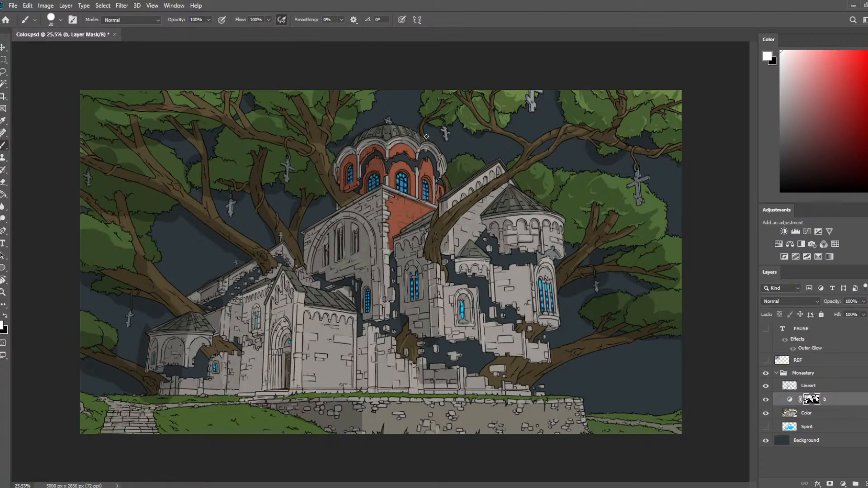
pyautogui.scroll(4, 593, 194)
pyautogui.moveTo(588, 195); pyautogui.dragTo(345, 128)
pyautogui.press('e')
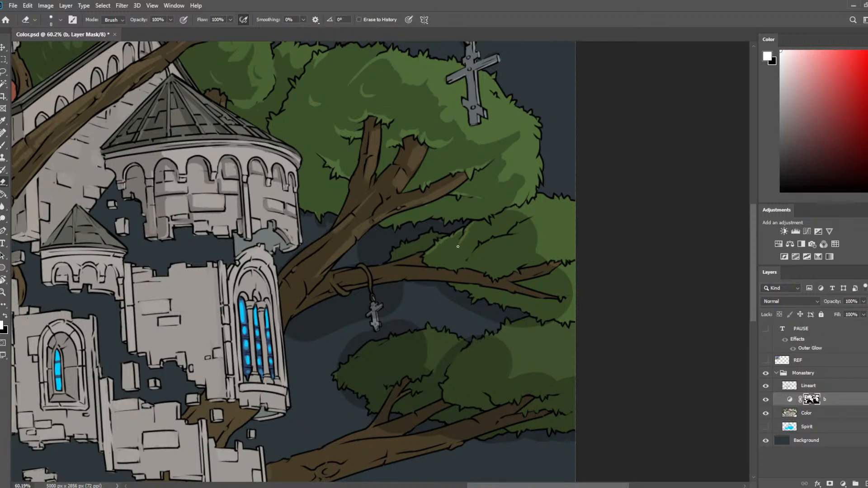
pyautogui.press('b')
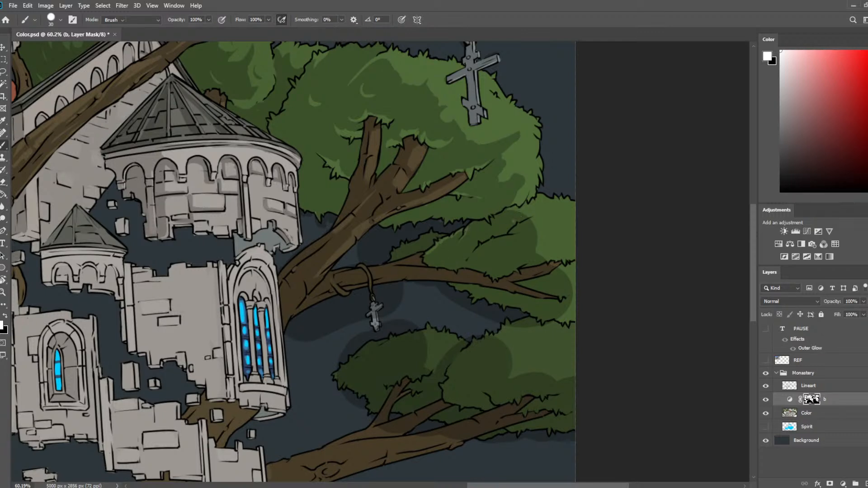
pyautogui.press('e')
pyautogui.press('b')
pyautogui.press('e')
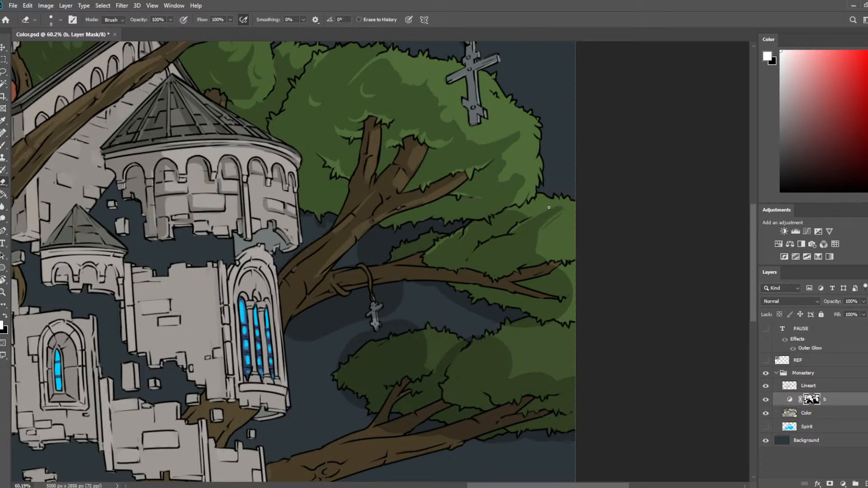
pyautogui.moveTo(535, 215); pyautogui.dragTo(560, 216)
# Extend the shadow over the large crown's outer lit side below the hanging cross with the brush at 30.
pyautogui.scroll(-3, 517, 185)
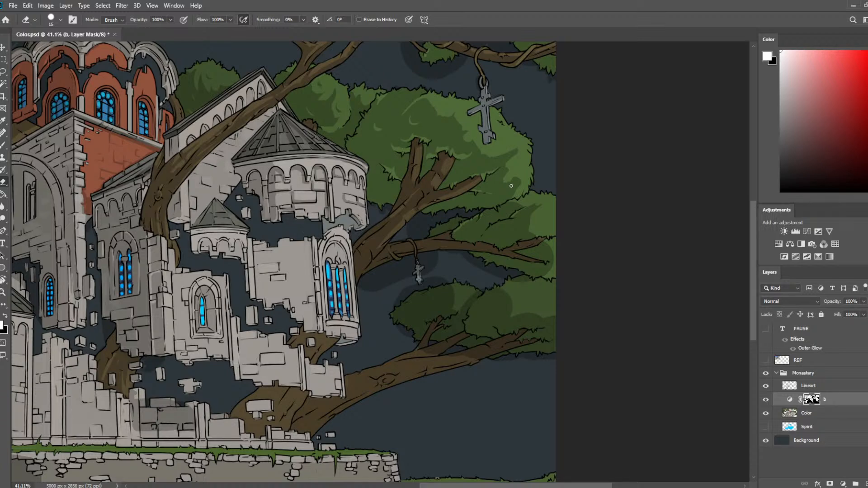
pyautogui.scroll(-2, 385, 275)
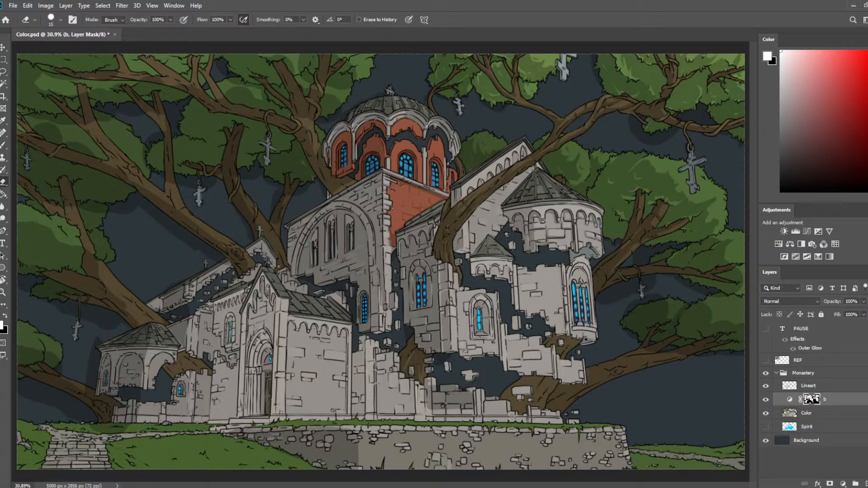
pyautogui.scroll(3, 431, 59)
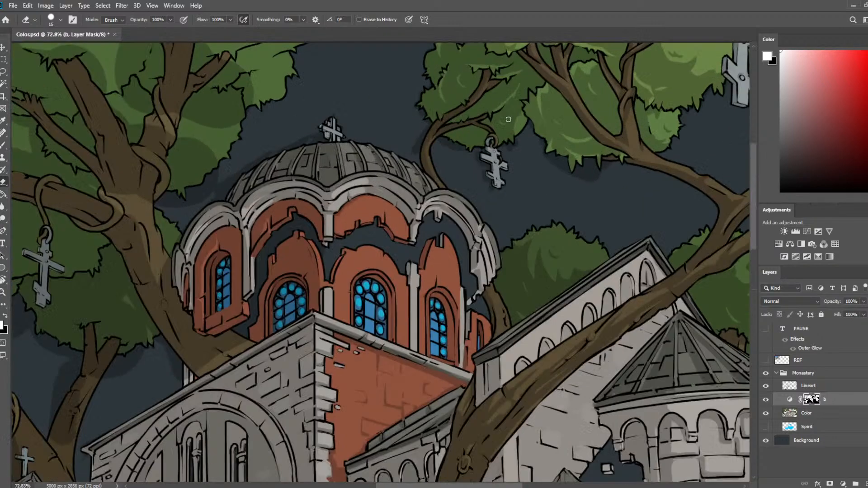
pyautogui.moveTo(548, 147); pyautogui.dragTo(1, 190)
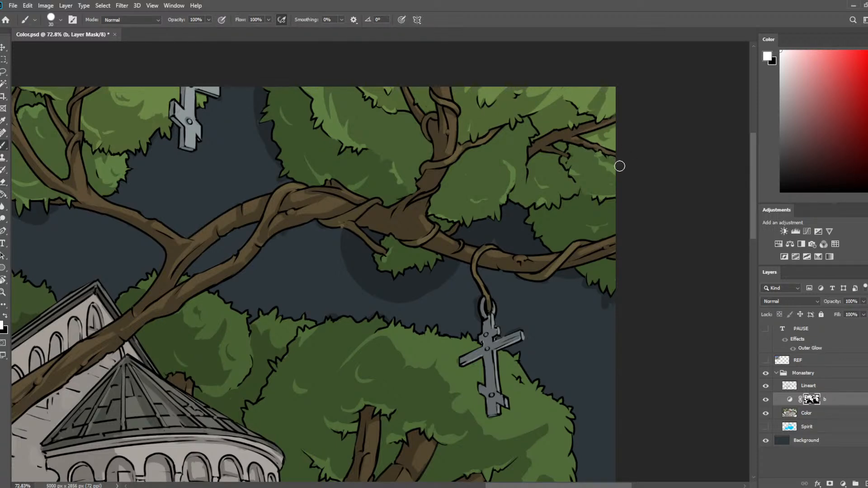
pyautogui.scroll(-6, 692, 103)
pyautogui.moveTo(543, 182)
pyautogui.mouseDown()
pyautogui.moveTo(523, 227)
pyautogui.moveTo(512, 320)
pyautogui.moveTo(470, 291)
pyautogui.moveTo(469, 255)
pyautogui.moveTo(444, 214)
pyautogui.mouseUp()
pyautogui.press('e')
pyautogui.press('b')
pyautogui.moveTo(527, 334); pyautogui.dragTo(555, 298)
pyautogui.moveTo(528, 350)
pyautogui.mouseDown()
pyautogui.moveTo(549, 304)
pyautogui.moveTo(515, 308)
pyautogui.moveTo(523, 300)
pyautogui.moveTo(527, 310)
pyautogui.mouseUp()
pyautogui.press('e')
pyautogui.press('b')
pyautogui.press('e')
pyautogui.press('b')
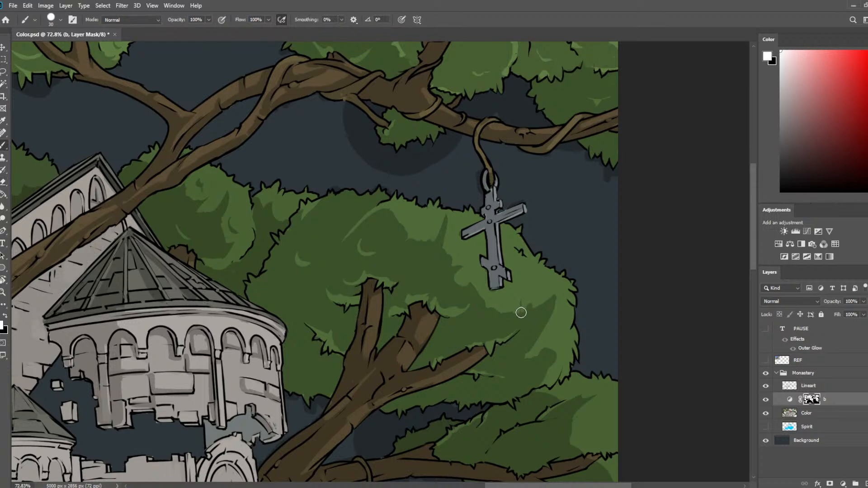
# Carve slanted light leaf strokes along the large crown's outer edge with the eraser at 15, refining them with the brush.
pyautogui.press('e')
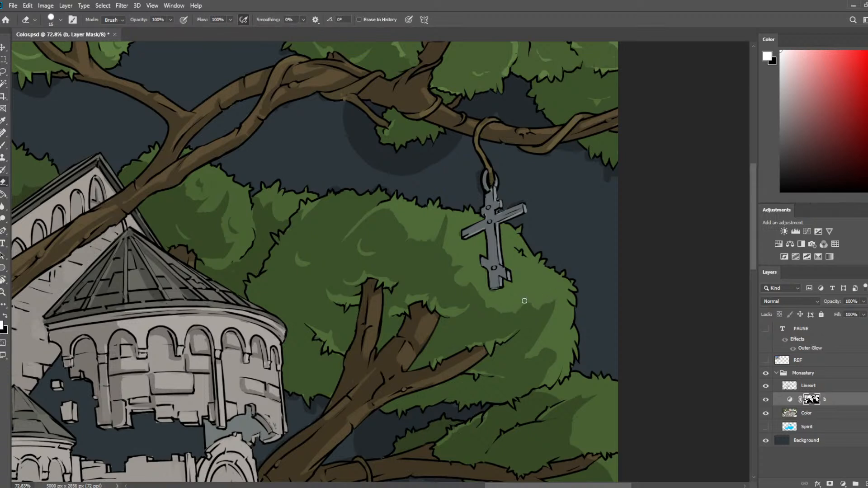
pyautogui.moveTo(534, 357)
pyautogui.mouseDown()
pyautogui.moveTo(552, 354)
pyautogui.moveTo(553, 340)
pyautogui.mouseUp()
pyautogui.press('b')
pyautogui.press('e')
pyautogui.press('b')
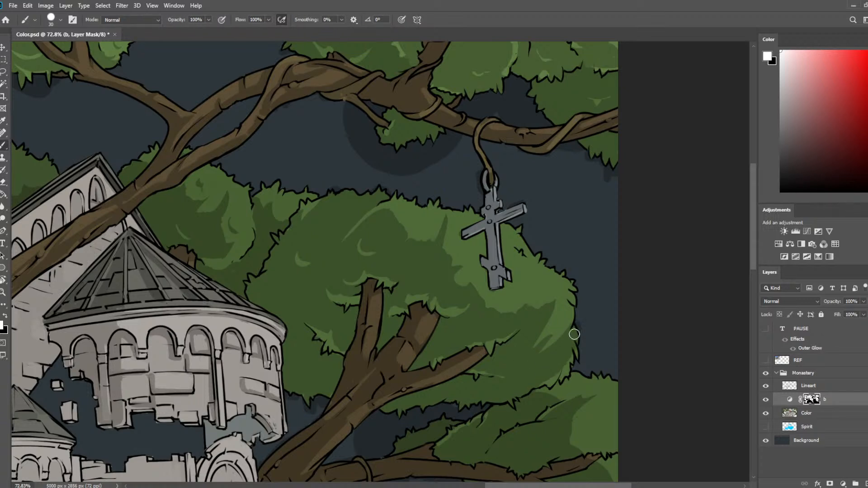
pyautogui.moveTo(579, 346); pyautogui.dragTo(586, 275)
pyautogui.press('e')
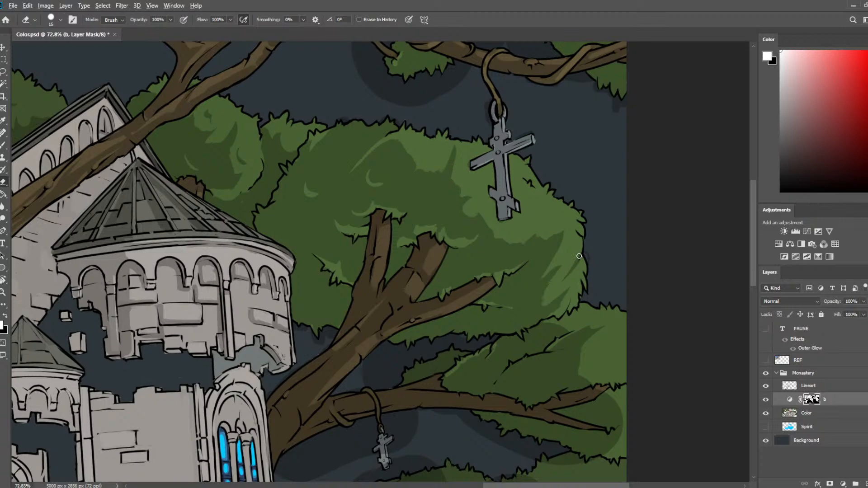
# Flip the canvas horizontally and return to the large crown with the hanging cross.
pyautogui.scroll(-8, 580, 257)
pyautogui.hotkey('ctrl', 'shift', 'h')
pyautogui.moveTo(401, 214); pyautogui.dragTo(484, 219)
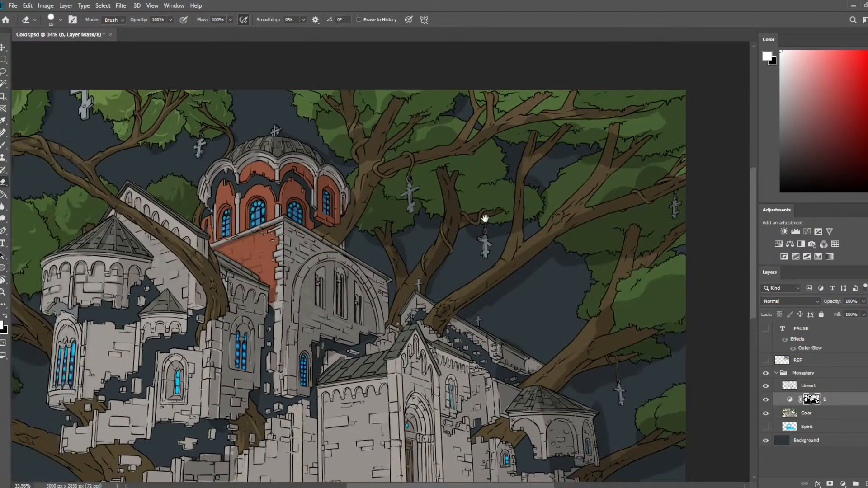
pyautogui.hotkey('ctrl', 'shift', 'h')
pyautogui.scroll(8, 482, 182)
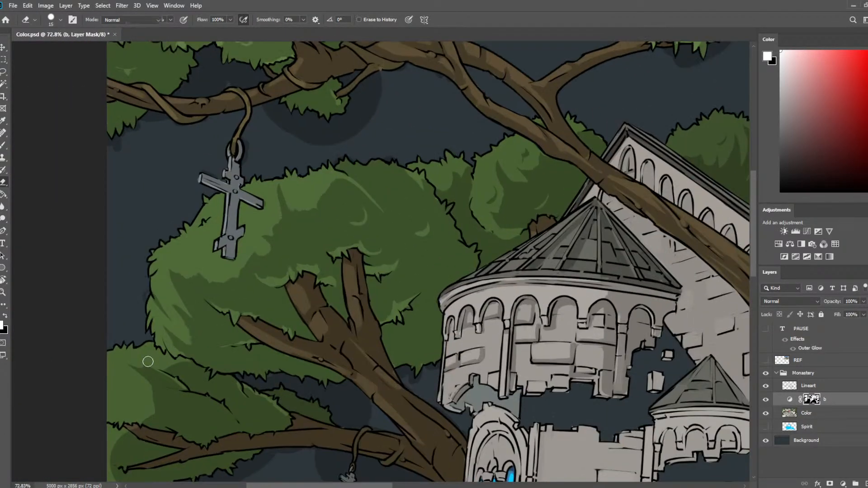
# Rework the leaf strokes on the mirrored crown's outer edge, alternating painted shadow with light streaks erased at 15.
pyautogui.press('b')
pyautogui.moveTo(174, 328)
pyautogui.mouseDown()
pyautogui.moveTo(193, 351)
pyautogui.moveTo(183, 334)
pyautogui.mouseUp()
pyautogui.press('e')
pyautogui.moveTo(175, 304)
pyautogui.mouseDown()
pyautogui.moveTo(206, 345)
pyautogui.moveTo(169, 309)
pyautogui.moveTo(167, 329)
pyautogui.moveTo(159, 297)
pyautogui.mouseUp()
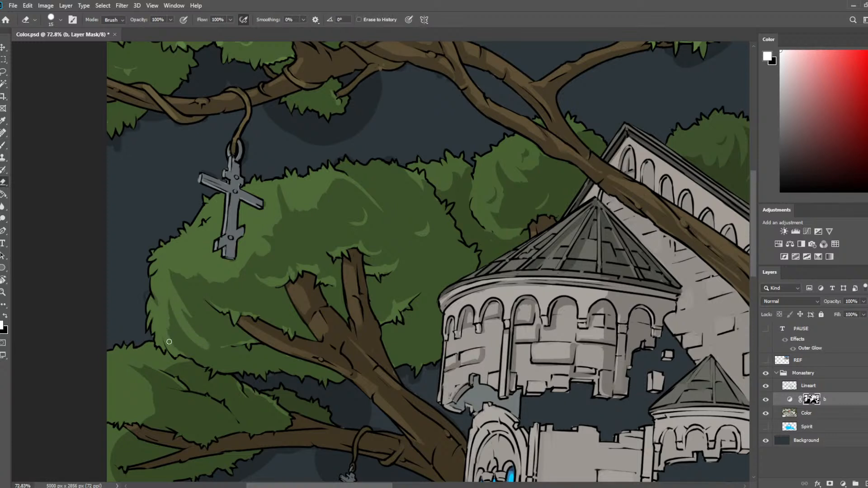
pyautogui.moveTo(166, 330)
pyautogui.mouseDown()
pyautogui.moveTo(189, 358)
pyautogui.moveTo(167, 296)
pyautogui.moveTo(183, 353)
pyautogui.moveTo(191, 360)
pyautogui.moveTo(187, 341)
pyautogui.moveTo(222, 356)
pyautogui.moveTo(185, 299)
pyautogui.mouseUp()
pyautogui.press('b')
pyautogui.moveTo(185, 299)
pyautogui.mouseDown()
pyautogui.moveTo(208, 339)
pyautogui.moveTo(181, 300)
pyautogui.mouseUp()
pyautogui.press('e')
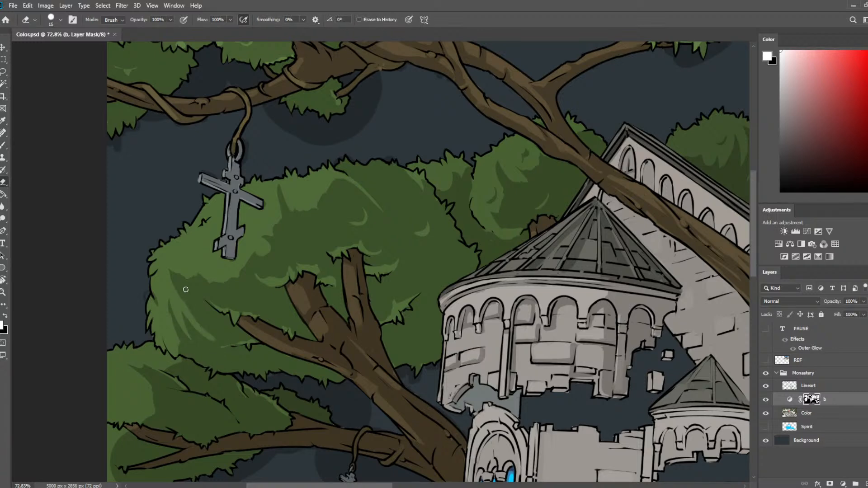
# Flip the canvas horizontally back to its original orientation and save Color.psd.
pyautogui.press('b')
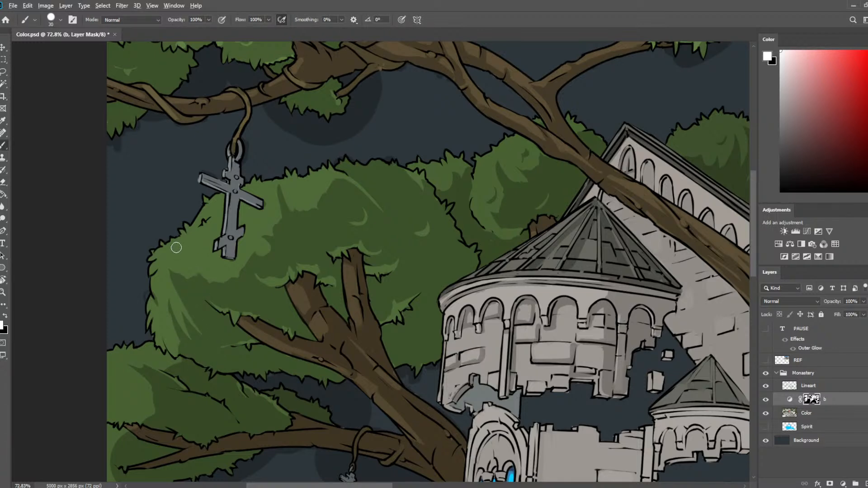
pyautogui.scroll(-13, 177, 248)
pyautogui.hotkey('ctrl', 'shift', 'h')
pyautogui.hotkey('ctrl', 's')
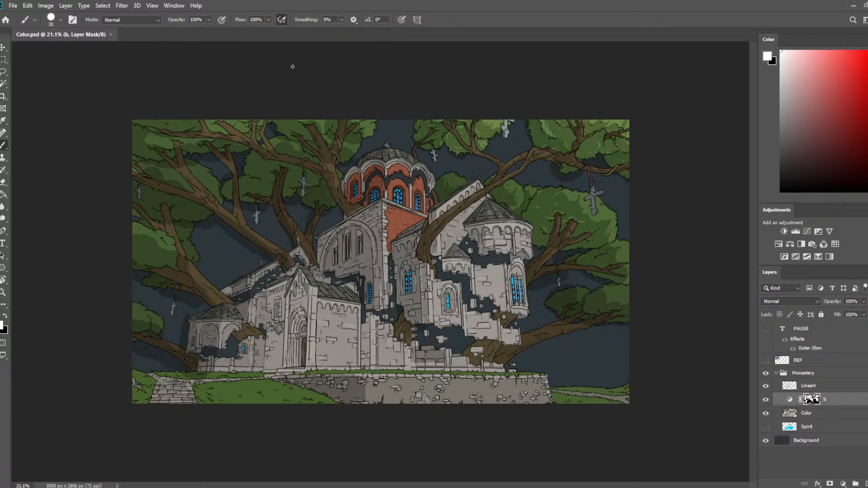
# Reshape the light and shadow boundary on the foliage clump below the large crown, using the eraser at 15 and the brush at 30.
pyautogui.scroll(8, 583, 172)
pyautogui.moveTo(630, 124); pyautogui.dragTo(302, 260)
pyautogui.scroll(2, 401, 231)
pyautogui.moveTo(418, 487)
pyautogui.mouseDown()
pyautogui.moveTo(474, 218)
pyautogui.moveTo(542, 209)
pyautogui.mouseUp()
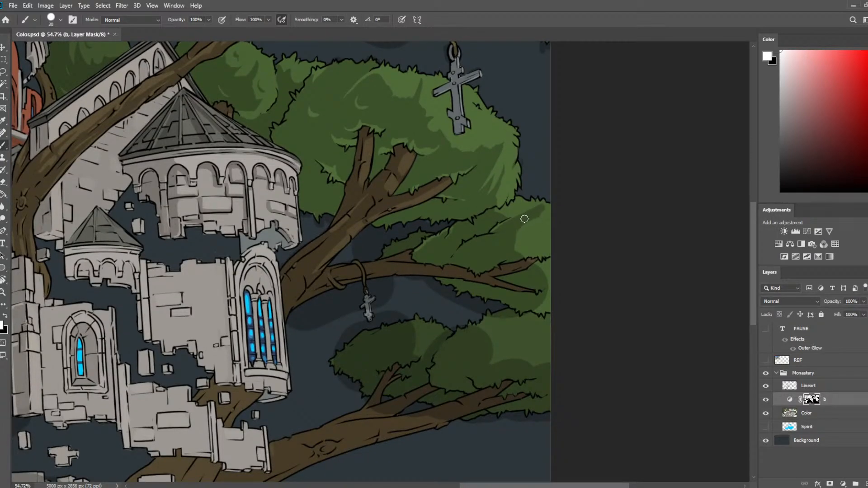
pyautogui.press('e')
pyautogui.scroll(7, 442, 239)
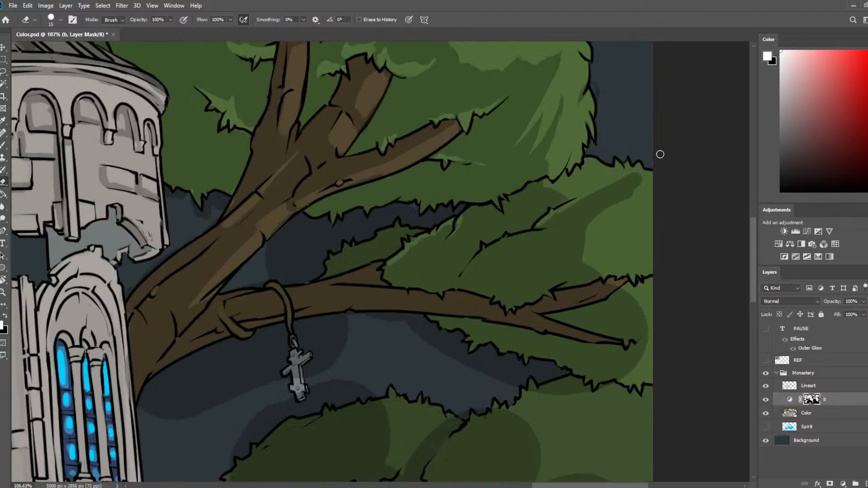
pyautogui.moveTo(610, 213); pyautogui.dragTo(475, 240)
pyautogui.moveTo(504, 199)
pyautogui.mouseDown()
pyautogui.moveTo(460, 245)
pyautogui.moveTo(507, 192)
pyautogui.mouseUp()
pyautogui.press('b')
pyautogui.moveTo(445, 260)
pyautogui.mouseDown()
pyautogui.moveTo(458, 278)
pyautogui.moveTo(489, 265)
pyautogui.moveTo(475, 285)
pyautogui.moveTo(501, 293)
pyautogui.mouseUp()
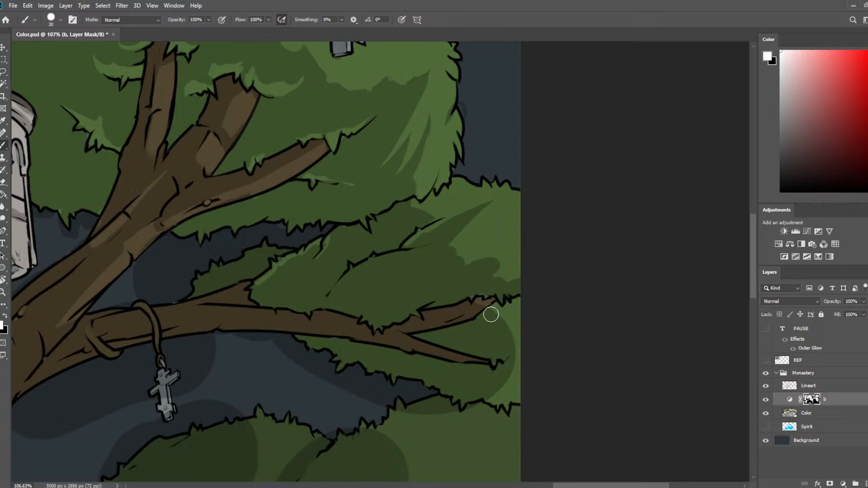
# Refine the shadow edges around the forked branch tip on the foliage clump below the large crown.
pyautogui.press('e')
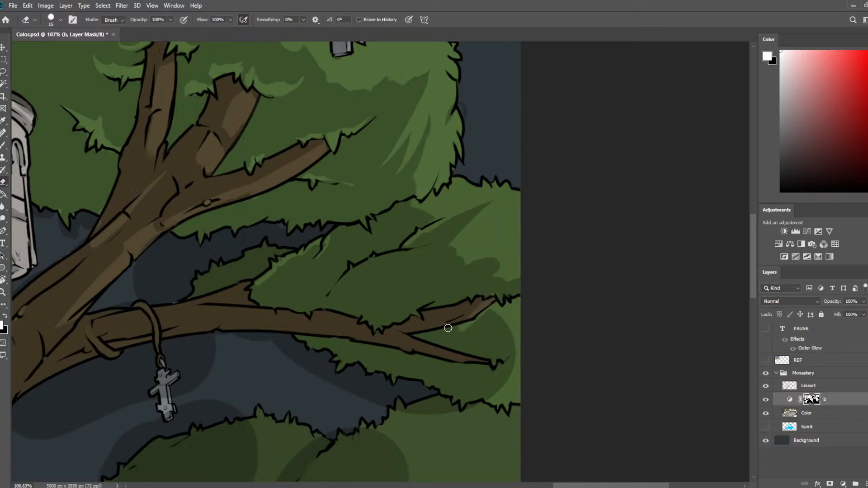
pyautogui.press('b')
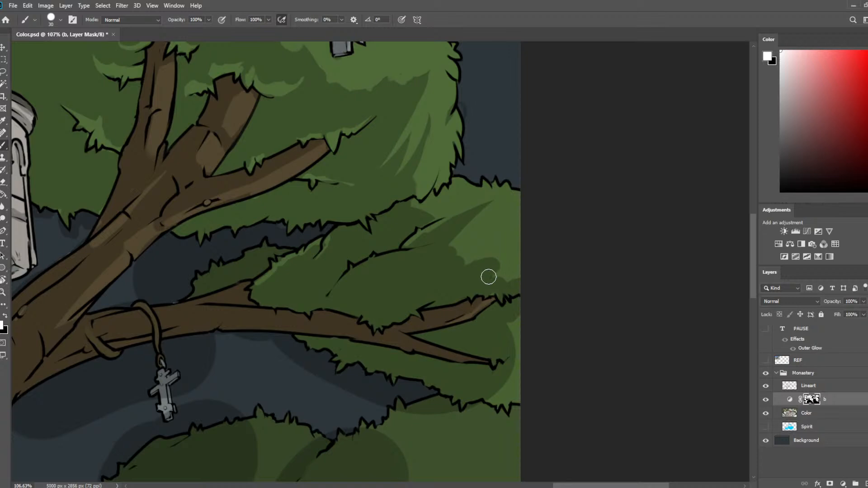
pyautogui.moveTo(489, 276)
pyautogui.mouseDown()
pyautogui.moveTo(504, 265)
pyautogui.moveTo(499, 239)
pyautogui.moveTo(516, 225)
pyautogui.moveTo(504, 273)
pyautogui.mouseUp()
pyautogui.press('e')
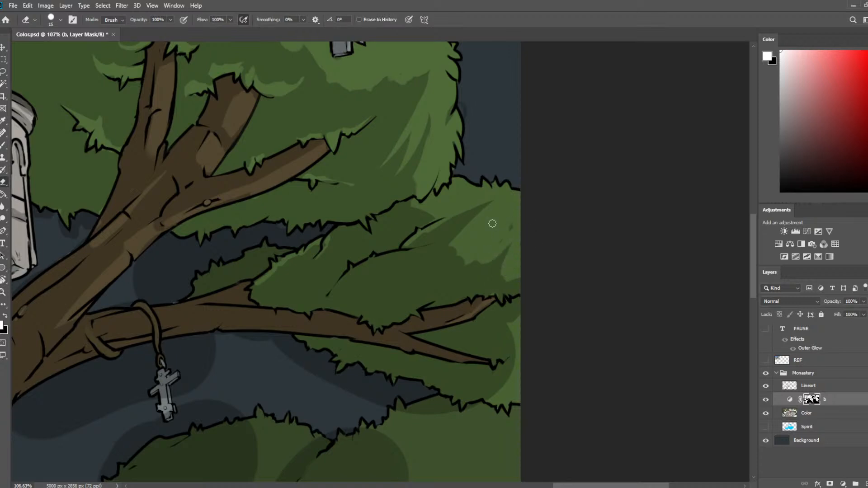
# Paint shadow along the clump's upper edge beneath the large crown, trim it with the eraser at 15, and save the file.
pyautogui.press('b')
pyautogui.moveTo(409, 206)
pyautogui.mouseDown()
pyautogui.moveTo(436, 198)
pyautogui.moveTo(440, 205)
pyautogui.moveTo(440, 188)
pyautogui.moveTo(452, 193)
pyautogui.moveTo(458, 180)
pyautogui.moveTo(438, 211)
pyautogui.moveTo(452, 198)
pyautogui.mouseUp()
pyautogui.press('e')
pyautogui.press('b')
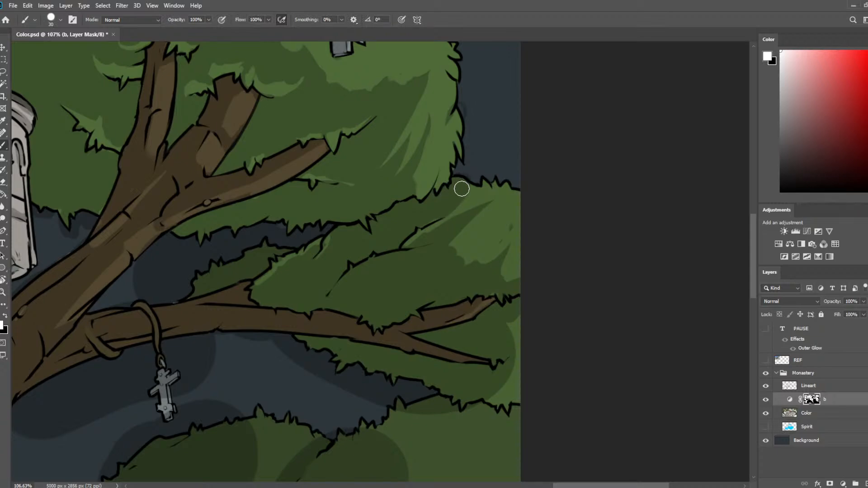
pyautogui.press('e')
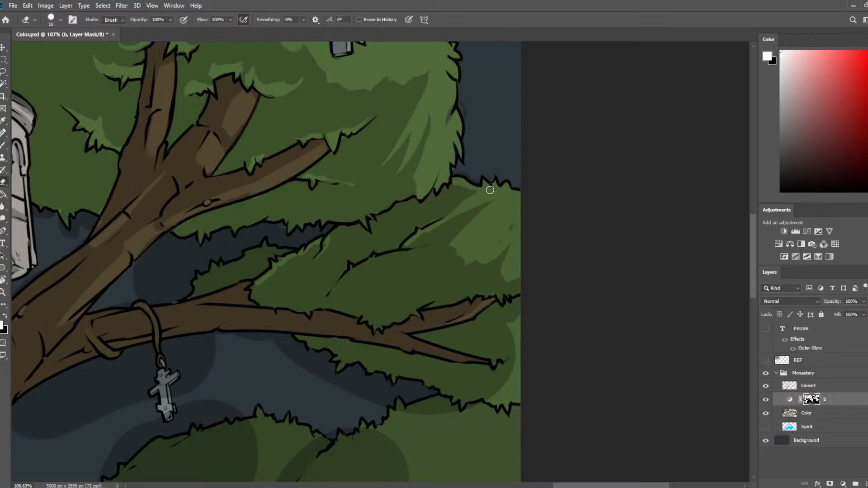
pyautogui.scroll(-8, 490, 190)
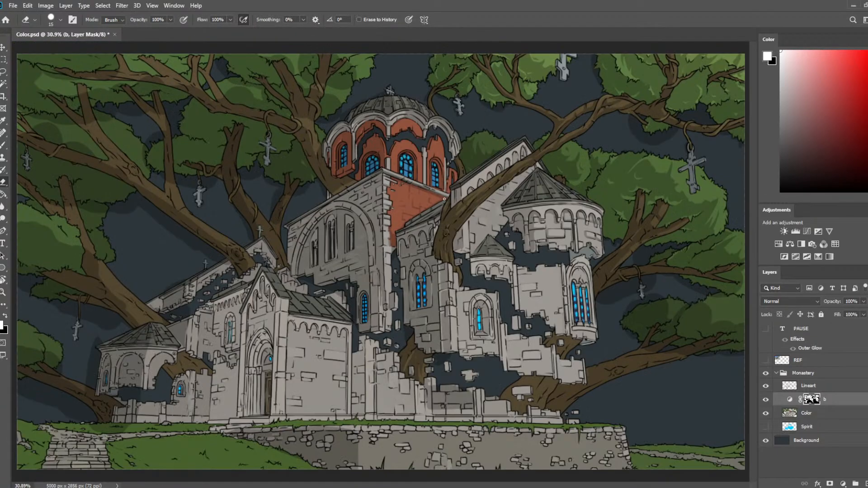
pyautogui.hotkey('ctrl', 's')
# Erase the rounded shadow edge on the lowest foliage clump at the canvas border, enlarging the eraser from 15 to 25.
pyautogui.scroll(5, 482, 203)
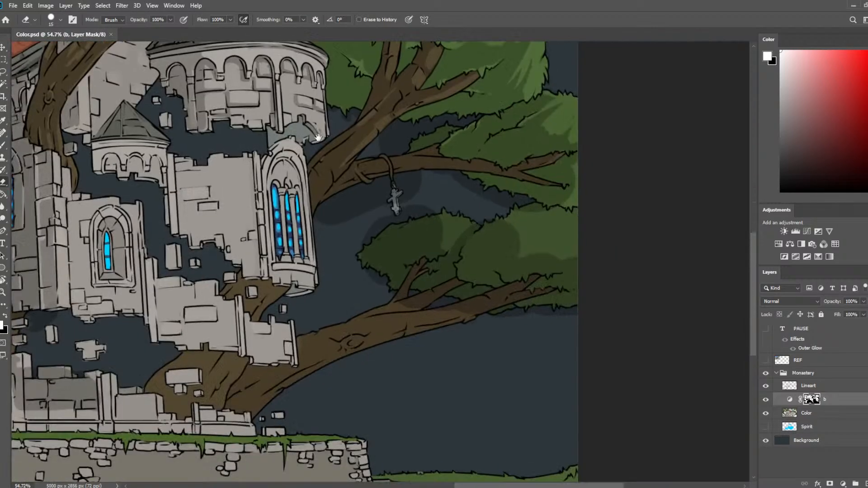
pyautogui.scroll(4, 650, 230)
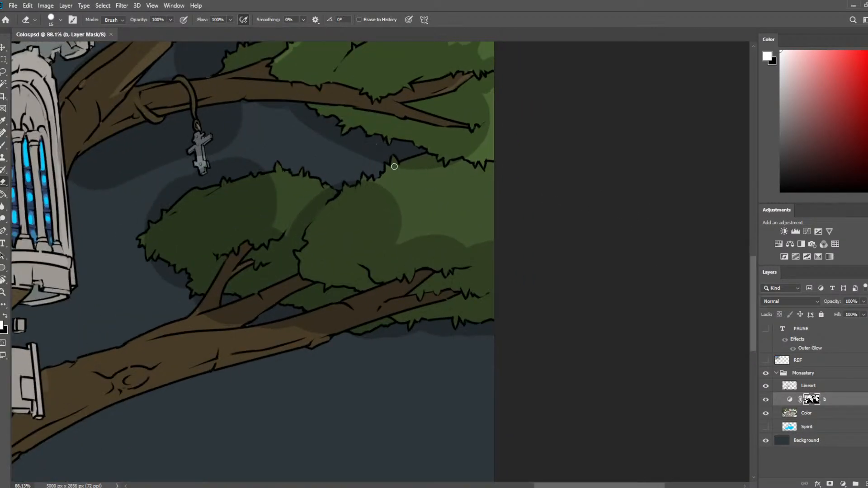
pyautogui.moveTo(395, 166); pyautogui.dragTo(435, 160)
pyautogui.press('b')
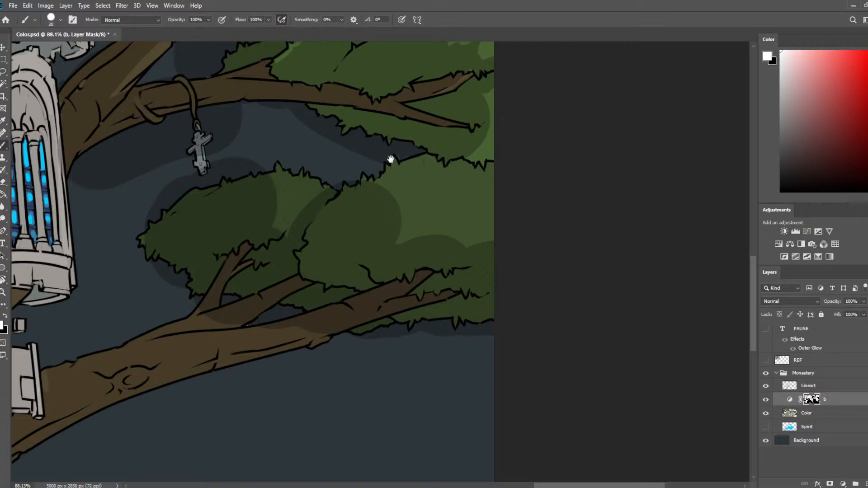
pyautogui.scroll(2, 389, 159)
pyautogui.hscroll(-1, 389, 158)
pyautogui.press('e')
pyautogui.moveTo(407, 220); pyautogui.dragTo(411, 244)
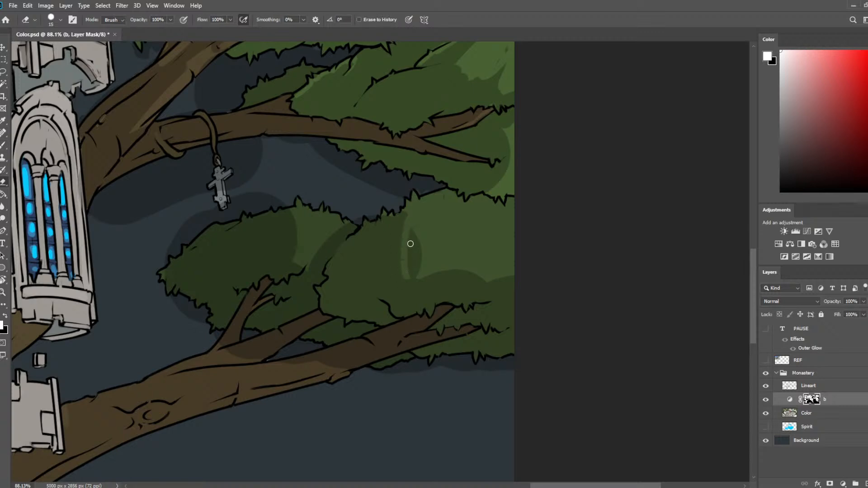
pyautogui.press(']')
pyautogui.press(']')
pyautogui.press(']')
pyautogui.moveTo(410, 215); pyautogui.dragTo(417, 235)
# Paint leafy shadow shapes into the lowest clump's lit area at brush size 30 and carve light back with the eraser at 25.
pyautogui.press('b')
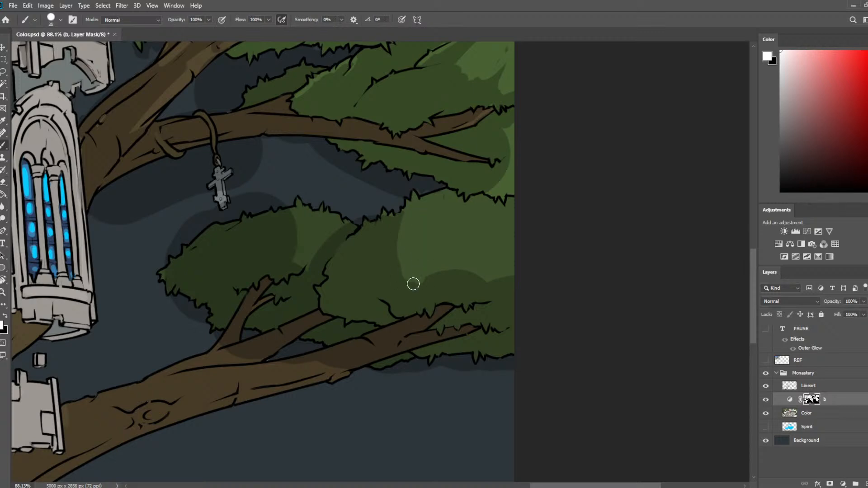
pyautogui.moveTo(413, 283); pyautogui.dragTo(426, 269)
pyautogui.moveTo(407, 215)
pyautogui.mouseDown()
pyautogui.moveTo(425, 226)
pyautogui.moveTo(420, 249)
pyautogui.moveTo(431, 267)
pyautogui.moveTo(447, 245)
pyautogui.moveTo(489, 280)
pyautogui.moveTo(514, 269)
pyautogui.mouseUp()
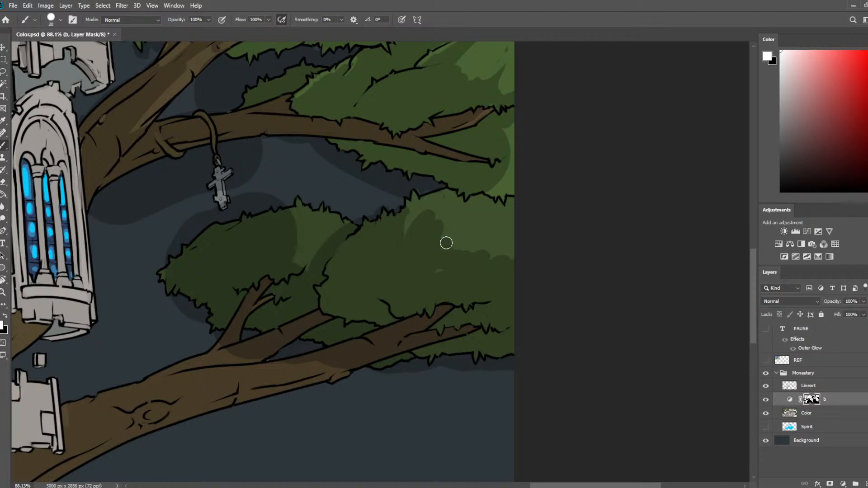
pyautogui.press('e')
pyautogui.moveTo(440, 267)
pyautogui.mouseDown()
pyautogui.moveTo(436, 222)
pyautogui.moveTo(531, 265)
pyautogui.mouseUp()
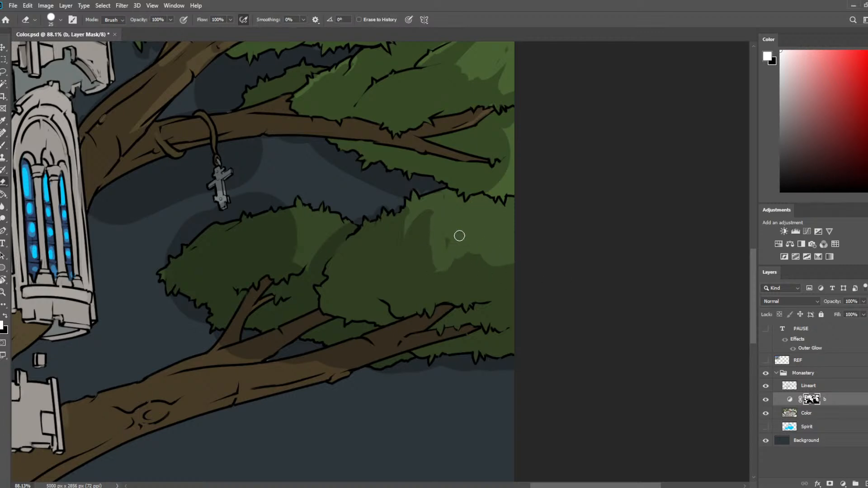
# Fill the foliage under the forked branch with shadow out to the canvas border, using the brush at 30.
pyautogui.press('b')
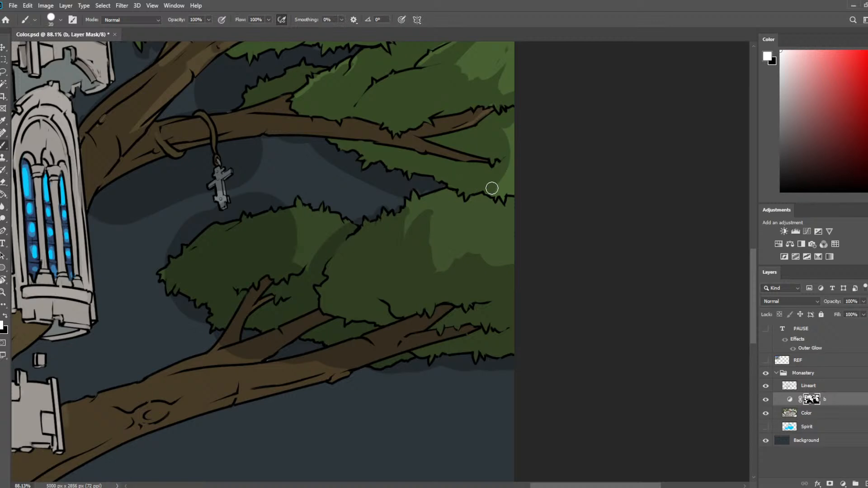
pyautogui.moveTo(492, 188); pyautogui.dragTo(506, 186)
pyautogui.moveTo(514, 145)
pyautogui.mouseDown()
pyautogui.moveTo(537, 176)
pyautogui.moveTo(523, 212)
pyautogui.moveTo(498, 186)
pyautogui.mouseUp()
# Reduce the eraser size and carve thin light leaf strokes on the middle clump beside the canvas border.
pyautogui.press('e')
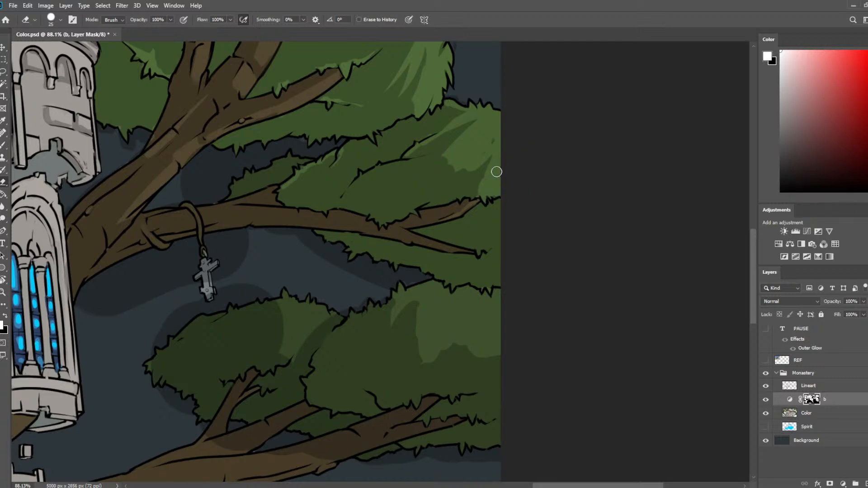
pyautogui.press('[')
pyautogui.press('[')
pyautogui.press('[')
pyautogui.moveTo(466, 195)
pyautogui.mouseDown()
pyautogui.moveTo(519, 136)
pyautogui.moveTo(470, 190)
pyautogui.moveTo(479, 189)
pyautogui.moveTo(478, 171)
pyautogui.moveTo(490, 157)
pyautogui.moveTo(463, 172)
pyautogui.moveTo(483, 160)
pyautogui.mouseUp()
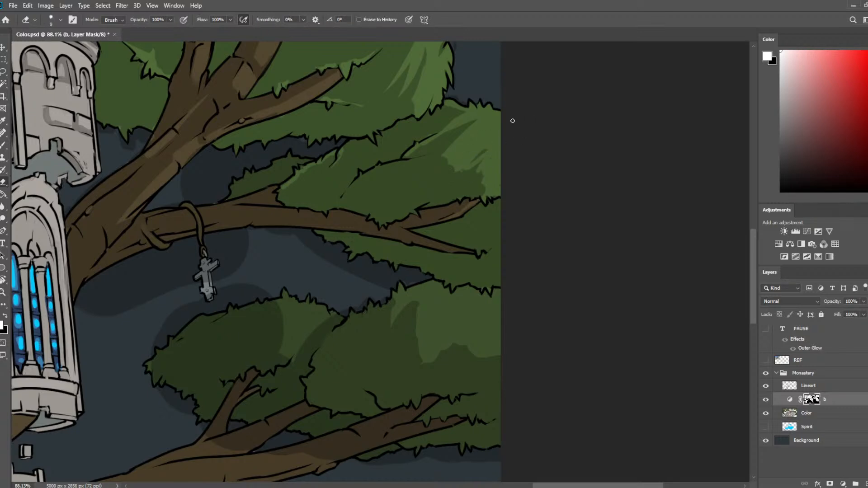
# Carve slanted leaf highlights into the shaded inner part of the middle clump with the small eraser, undoing an unwanted stroke.
pyautogui.moveTo(422, 135)
pyautogui.mouseDown()
pyautogui.moveTo(403, 182)
pyautogui.moveTo(381, 201)
pyautogui.mouseUp()
pyautogui.press('b')
pyautogui.hotkey('ctrl', 'z')
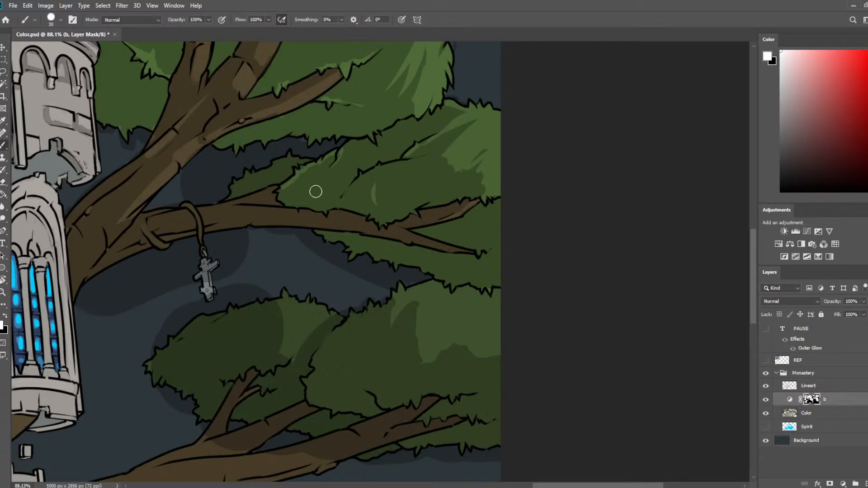
pyautogui.press('e')
pyautogui.moveTo(327, 179); pyautogui.dragTo(319, 197)
pyautogui.press('b')
pyautogui.press('e')
pyautogui.moveTo(342, 152)
pyautogui.mouseDown()
pyautogui.moveTo(324, 193)
pyautogui.moveTo(331, 191)
pyautogui.mouseUp()
pyautogui.press('b')
pyautogui.press('e')
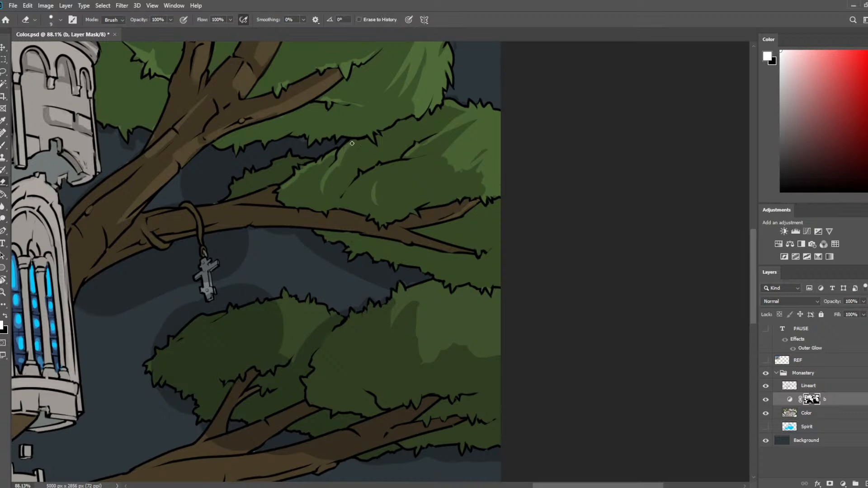
# Rework the leaf highlights above the branch fork, alternating painted shadow with thin light strokes erased from the mask.
pyautogui.press('b')
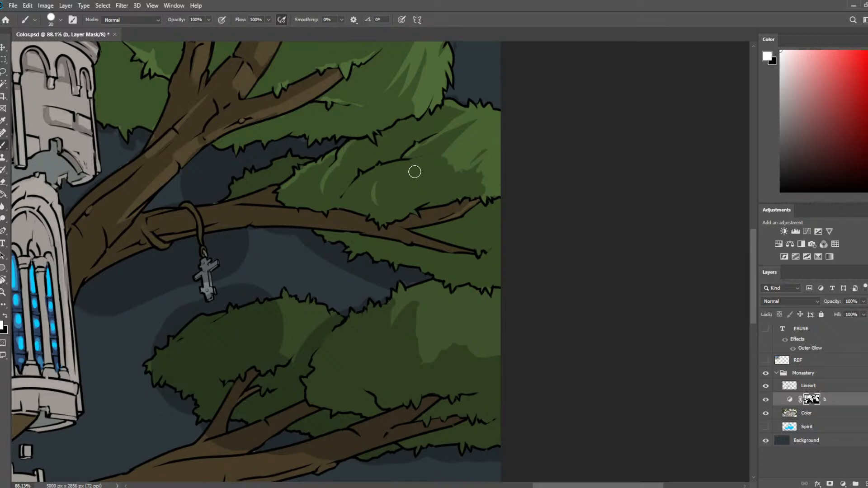
pyautogui.press('e')
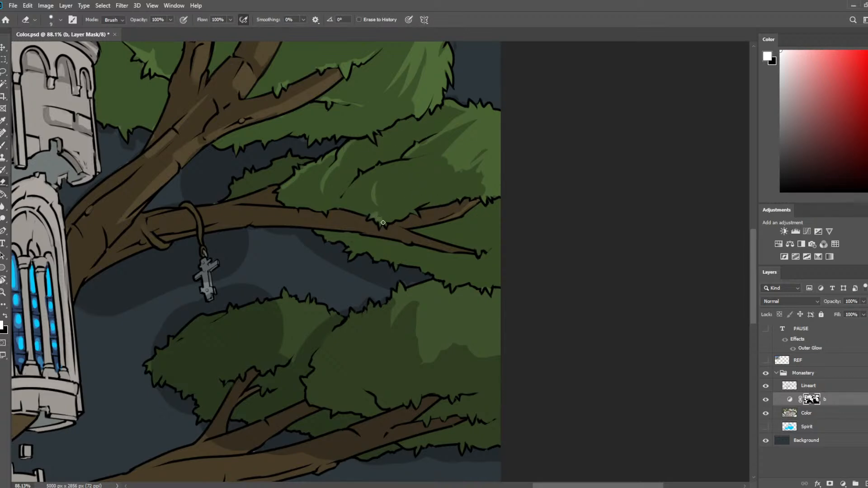
pyautogui.press('b')
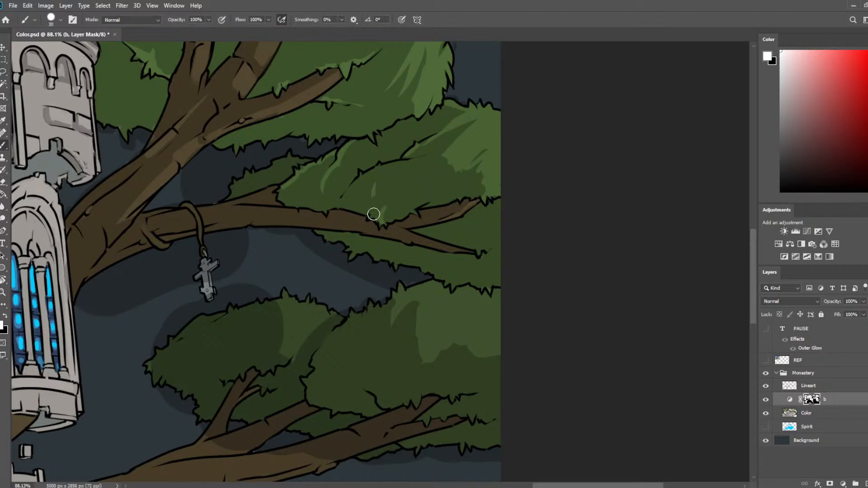
pyautogui.press('e')
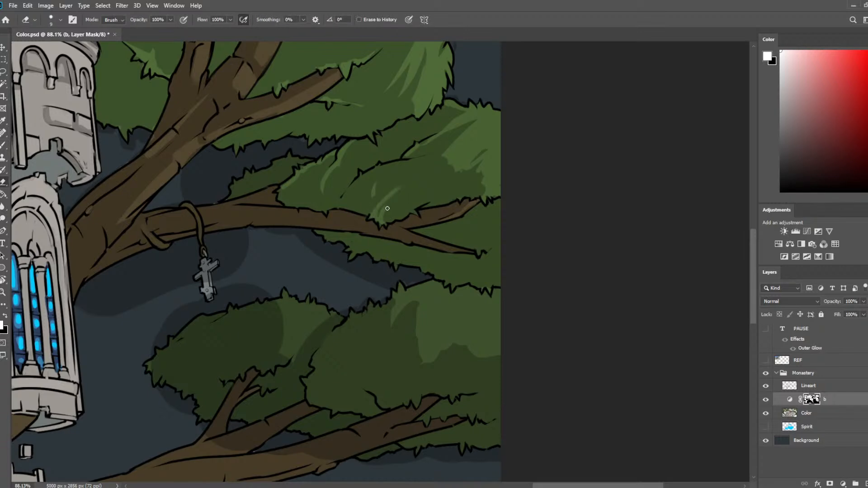
pyautogui.press('b')
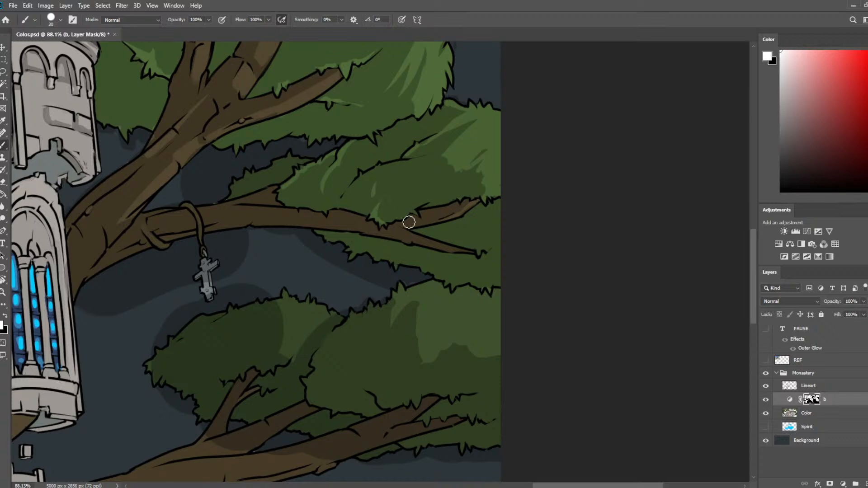
# Refine the shaded foliage beneath the forked branch and erase small leaf highlights around the branch's lower tip.
pyautogui.moveTo(407, 218); pyautogui.dragTo(533, 244)
pyautogui.press('e')
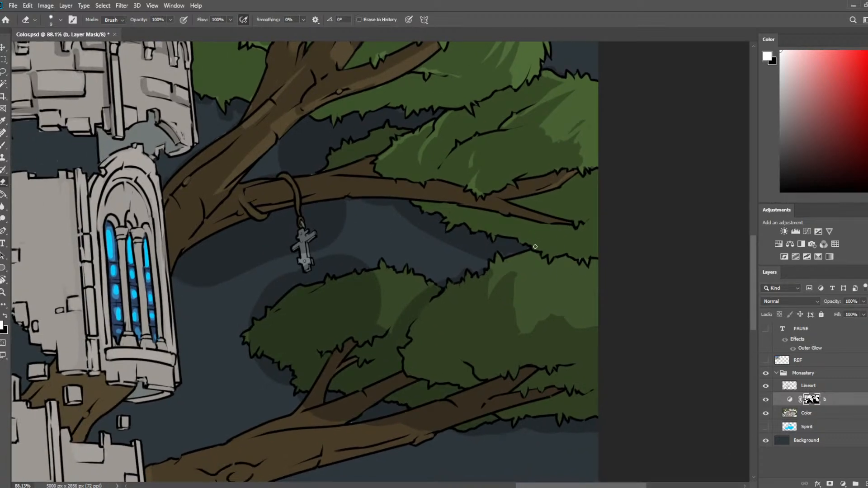
pyautogui.press('b')
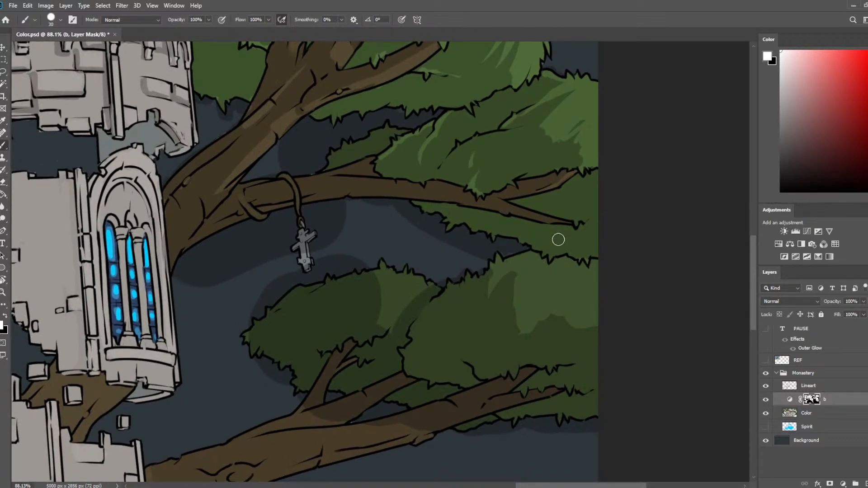
pyautogui.press('e')
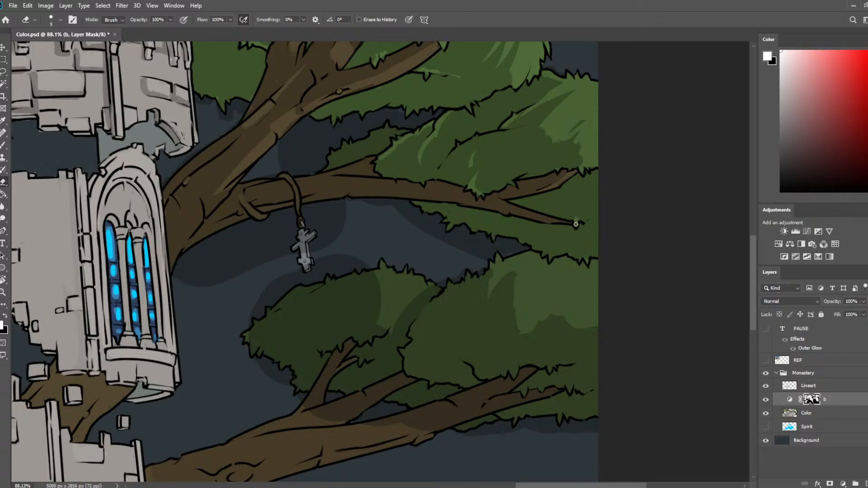
pyautogui.press('b')
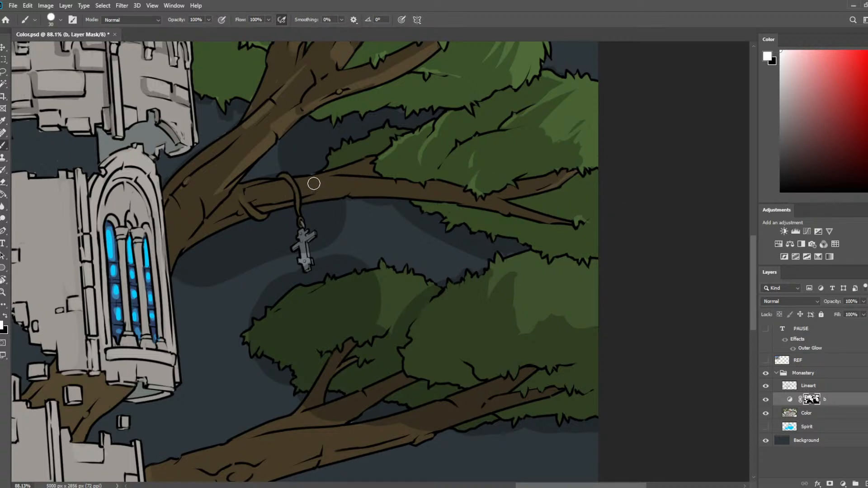
# Erase light streaks along the branch beside the rope and on the small dark clump behind it.
pyautogui.press('e')
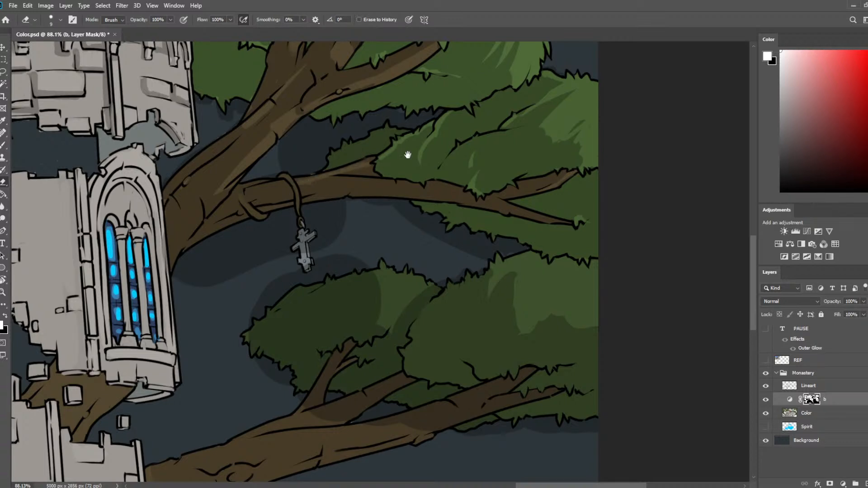
pyautogui.moveTo(408, 155); pyautogui.dragTo(438, 217)
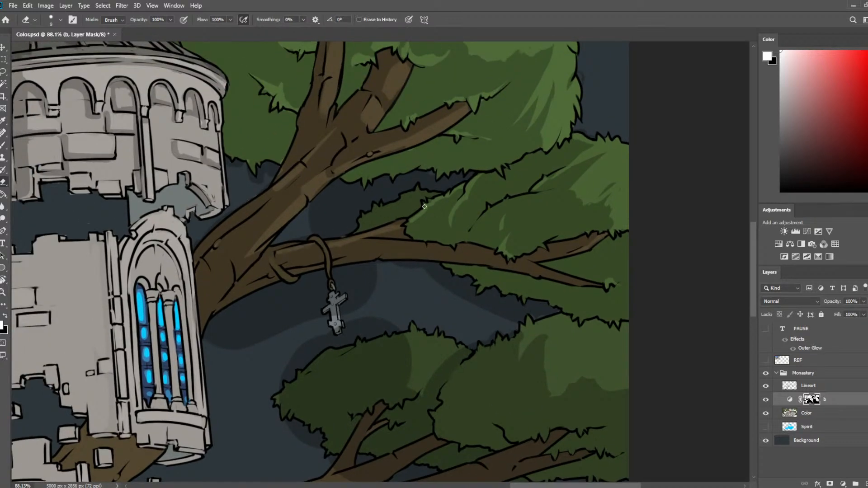
pyautogui.moveTo(440, 193)
pyautogui.mouseDown()
pyautogui.moveTo(403, 196)
pyautogui.moveTo(418, 201)
pyautogui.moveTo(412, 212)
pyautogui.moveTo(406, 197)
pyautogui.moveTo(407, 213)
pyautogui.moveTo(423, 194)
pyautogui.moveTo(411, 191)
pyautogui.moveTo(406, 198)
pyautogui.mouseUp()
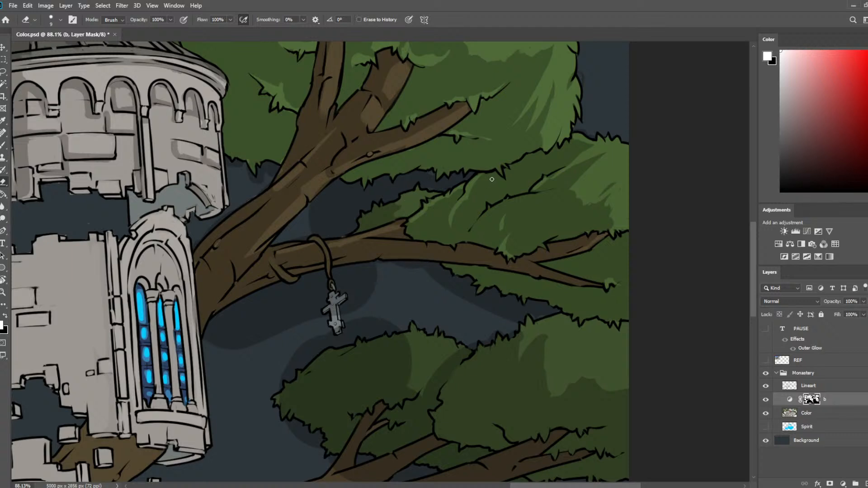
# Paint shadow over the lit inner side of the small lower clump, leaving a thin light rim along its upper edge.
pyautogui.moveTo(395, 212); pyautogui.dragTo(403, 204)
pyautogui.moveTo(483, 298); pyautogui.dragTo(517, 209)
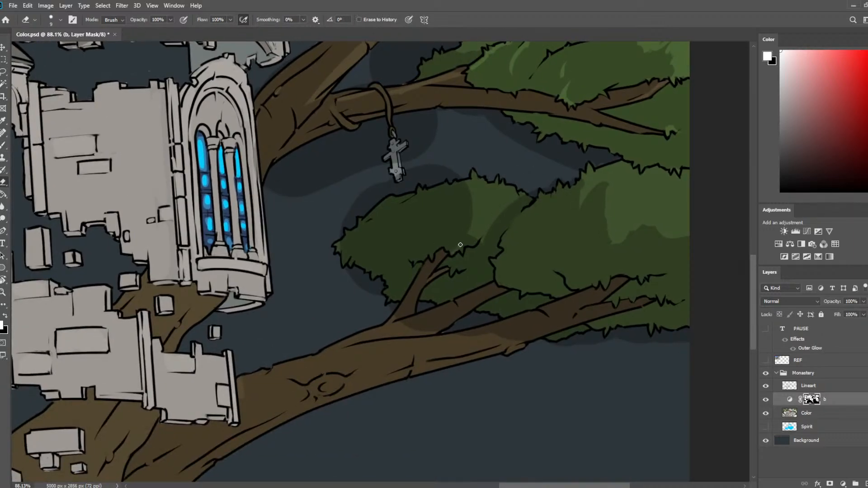
pyautogui.press('b')
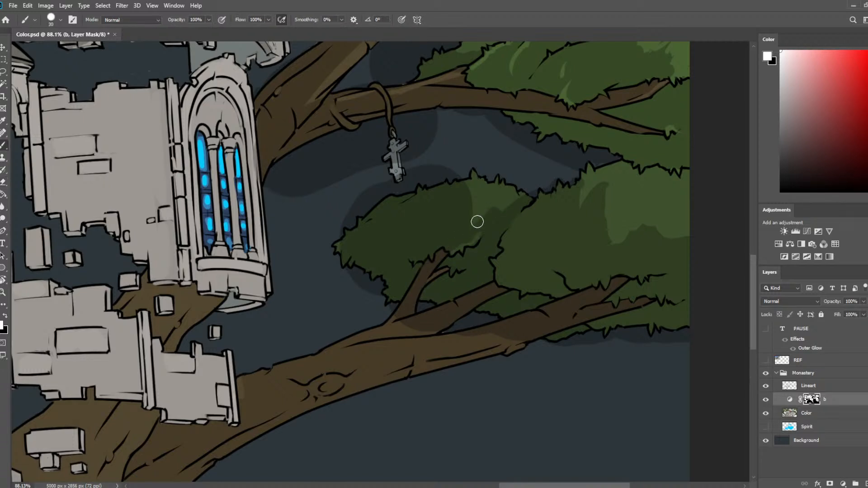
pyautogui.moveTo(477, 219)
pyautogui.mouseDown()
pyautogui.moveTo(477, 199)
pyautogui.moveTo(473, 213)
pyautogui.moveTo(521, 195)
pyautogui.moveTo(514, 204)
pyautogui.mouseUp()
pyautogui.press('e')
pyautogui.press('b')
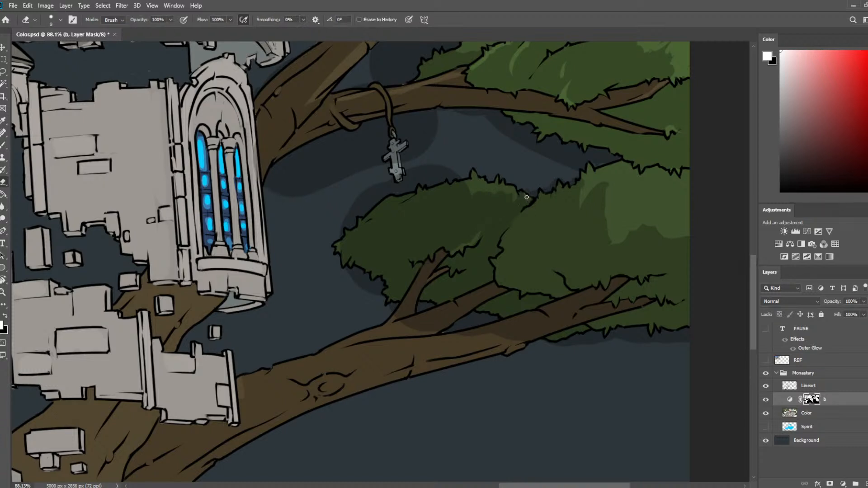
# Carve short slanted leaf highlights along the upper edge of the small lower clump, alternating the small eraser with painted shadow.
pyautogui.press('e')
pyautogui.press('b')
pyautogui.press('e')
pyautogui.moveTo(492, 199); pyautogui.dragTo(506, 188)
pyautogui.press('b')
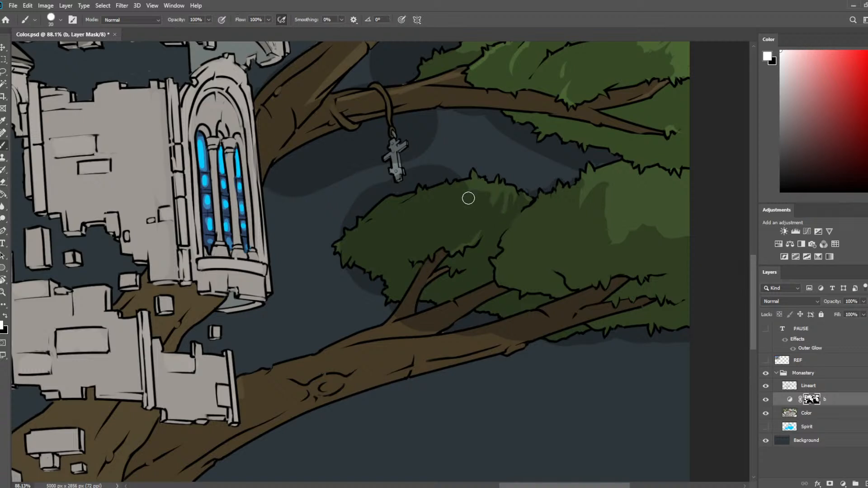
pyautogui.press('e')
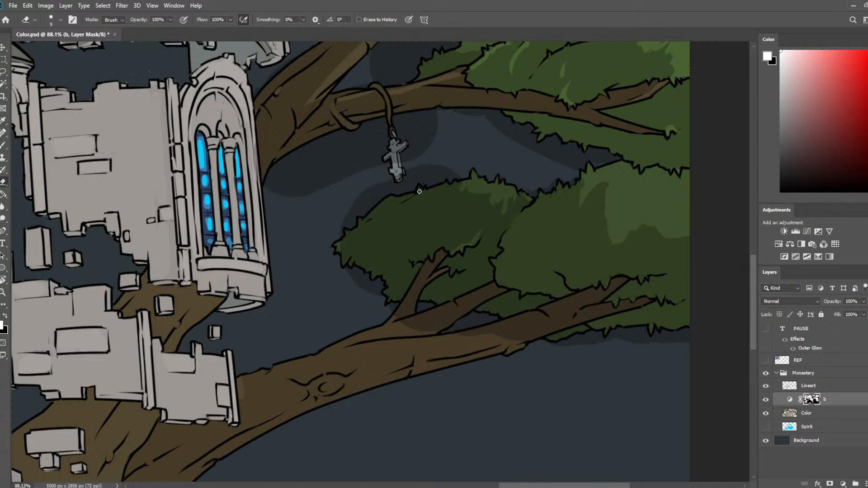
pyautogui.moveTo(422, 190); pyautogui.dragTo(420, 201)
pyautogui.moveTo(427, 193); pyautogui.dragTo(444, 187)
pyautogui.press('b')
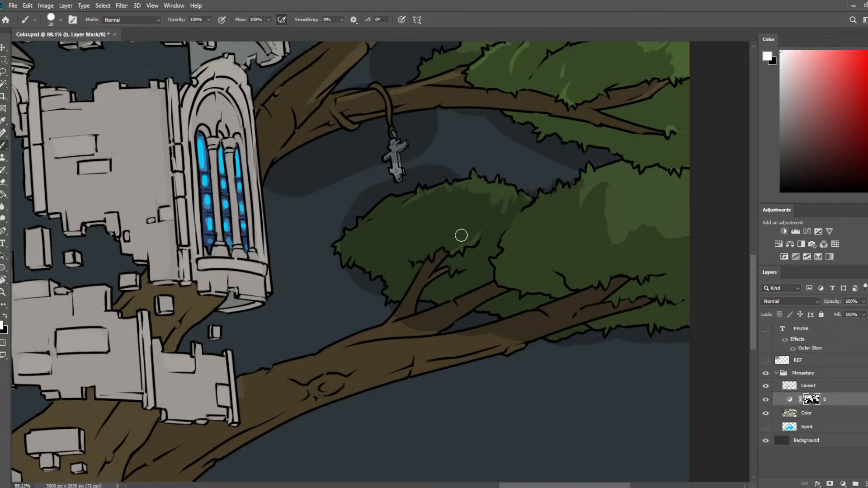
# Erase thin leaf highlights at the outer tip of the small lower clump and trim them with painted shadow.
pyautogui.press('e')
pyautogui.moveTo(361, 230)
pyautogui.mouseDown()
pyautogui.moveTo(340, 242)
pyautogui.moveTo(363, 249)
pyautogui.mouseUp()
pyautogui.press('b')
pyautogui.press('e')
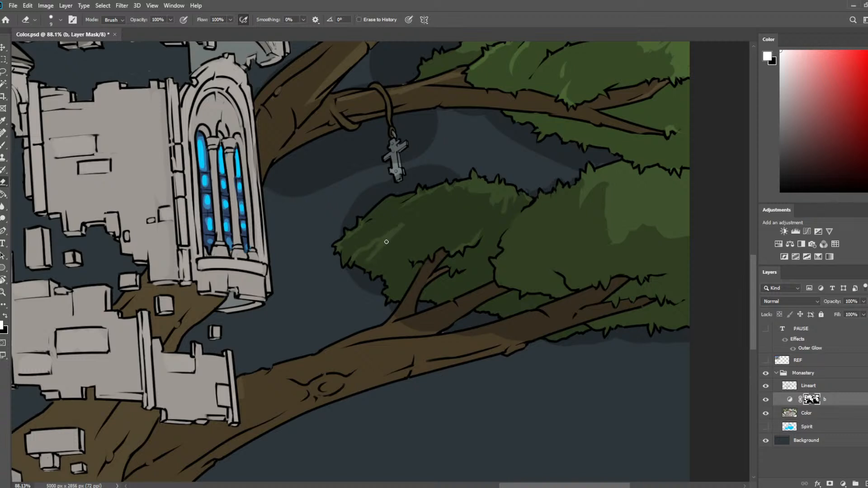
pyautogui.press('b')
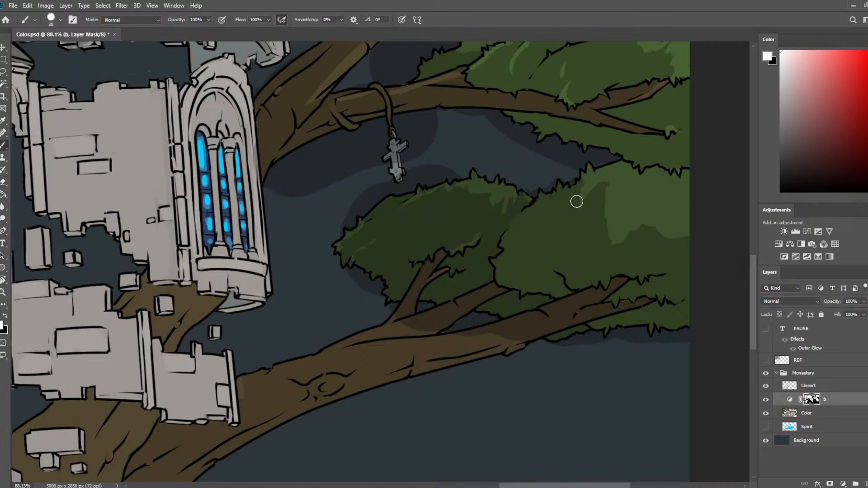
# Erase a light leafy rim along the inner edge of the large lower clump, refining it with painted shadow.
pyautogui.press('e')
pyautogui.moveTo(545, 198)
pyautogui.mouseDown()
pyautogui.moveTo(498, 262)
pyautogui.moveTo(513, 256)
pyautogui.moveTo(535, 213)
pyautogui.moveTo(503, 268)
pyautogui.moveTo(507, 258)
pyautogui.moveTo(518, 268)
pyautogui.mouseUp()
pyautogui.press('b')
pyautogui.press('e')
pyautogui.press('b')
pyautogui.press('e')
pyautogui.press('b')
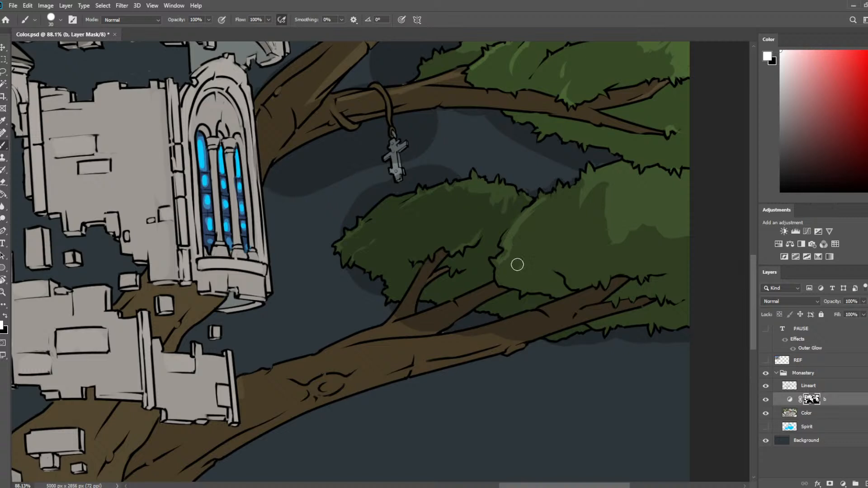
# Break up the shadow boundary in the middle of the large lower clump with slanted leaf highlights and shadow strokes.
pyautogui.press('e')
pyautogui.moveTo(582, 210); pyautogui.dragTo(570, 235)
pyautogui.moveTo(604, 183)
pyautogui.mouseDown()
pyautogui.moveTo(585, 215)
pyautogui.moveTo(600, 211)
pyautogui.moveTo(623, 177)
pyautogui.moveTo(599, 228)
pyautogui.moveTo(606, 245)
pyautogui.mouseUp()
pyautogui.press('b')
pyautogui.press('e')
pyautogui.press('b')
pyautogui.press('e')
pyautogui.moveTo(607, 213)
pyautogui.mouseDown()
pyautogui.moveTo(597, 225)
pyautogui.moveTo(615, 208)
pyautogui.mouseUp()
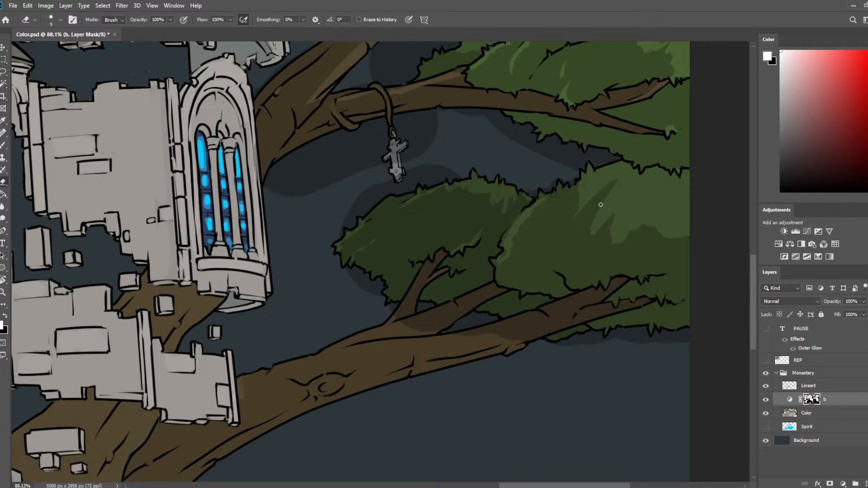
pyautogui.press('b')
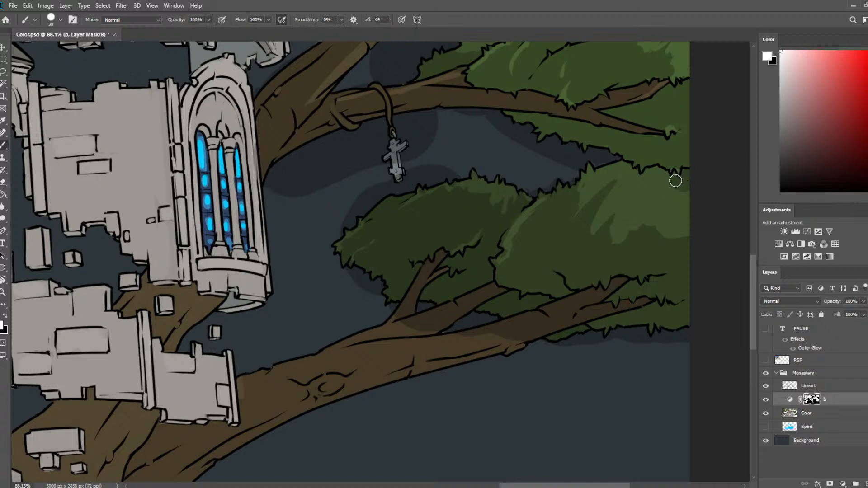
# Paint small curved leaf shadows inside the large lower clump's light patch, undoing unwanted strokes and trimming with the eraser.
pyautogui.moveTo(676, 180)
pyautogui.mouseDown()
pyautogui.moveTo(652, 175)
pyautogui.moveTo(673, 189)
pyautogui.moveTo(683, 183)
pyautogui.moveTo(640, 182)
pyautogui.moveTo(689, 178)
pyautogui.moveTo(645, 189)
pyautogui.moveTo(657, 184)
pyautogui.moveTo(637, 182)
pyautogui.moveTo(638, 172)
pyautogui.moveTo(655, 176)
pyautogui.moveTo(658, 190)
pyautogui.moveTo(694, 184)
pyautogui.moveTo(655, 195)
pyautogui.moveTo(648, 184)
pyautogui.moveTo(646, 197)
pyautogui.moveTo(651, 180)
pyautogui.moveTo(672, 186)
pyautogui.moveTo(645, 206)
pyautogui.moveTo(680, 184)
pyautogui.moveTo(665, 223)
pyautogui.moveTo(682, 212)
pyautogui.mouseUp()
pyautogui.hotkey('ctrl', 'z')
pyautogui.press('e')
pyautogui.hotkey('ctrl', 'z')
pyautogui.hotkey('ctrl', 'z')
pyautogui.press('b')
pyautogui.press('e')
pyautogui.press('b')
pyautogui.press('e')
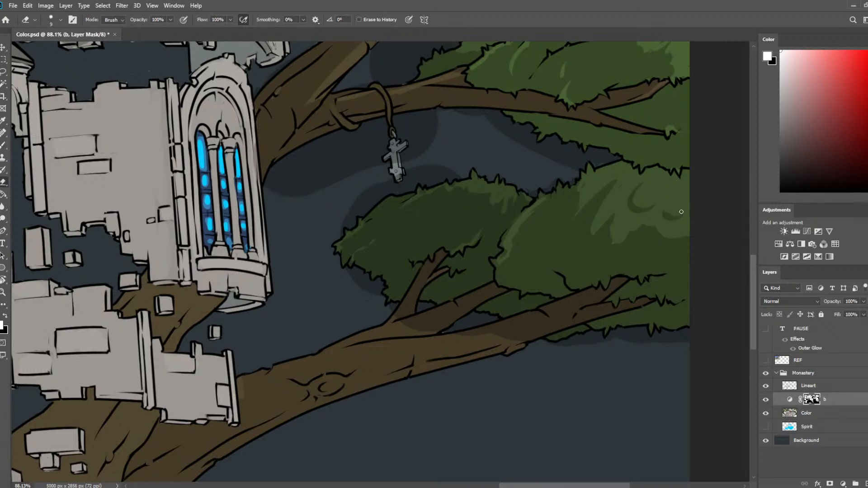
# Flip the view horizontally and erase leaf highlights on the underside of the large lower clump above the branch.
pyautogui.scroll(-4, 217, 192)
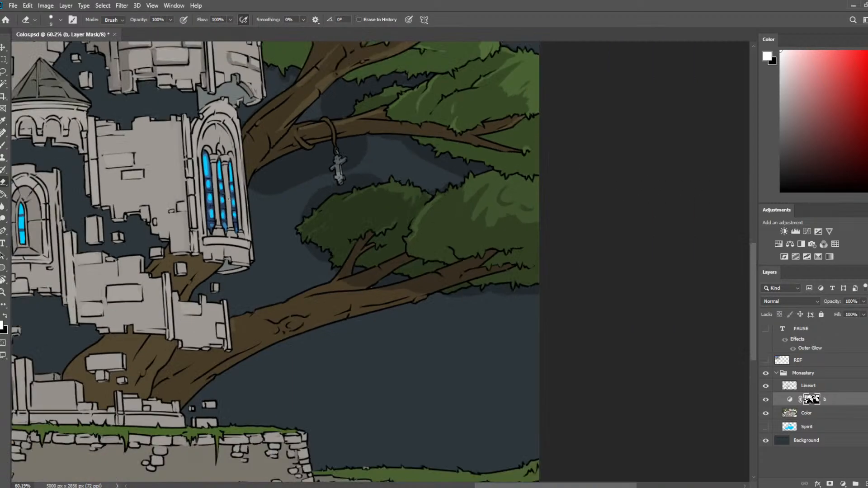
pyautogui.scroll(-9, 230, 199)
pyautogui.hotkey('ctrl', 'shift', 'h')
pyautogui.scroll(6, 173, 266)
pyautogui.moveTo(180, 264); pyautogui.dragTo(453, 184)
pyautogui.scroll(2, 353, 226)
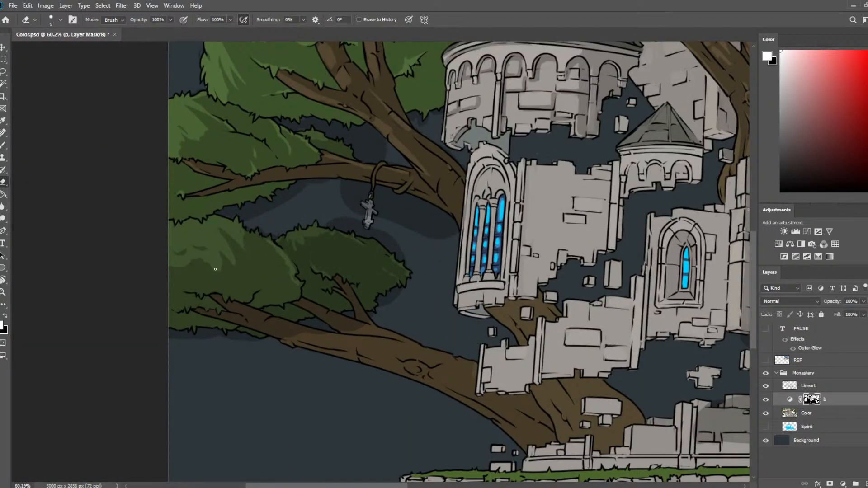
pyautogui.moveTo(241, 302); pyautogui.dragTo(269, 287)
pyautogui.press('b')
pyautogui.press('e')
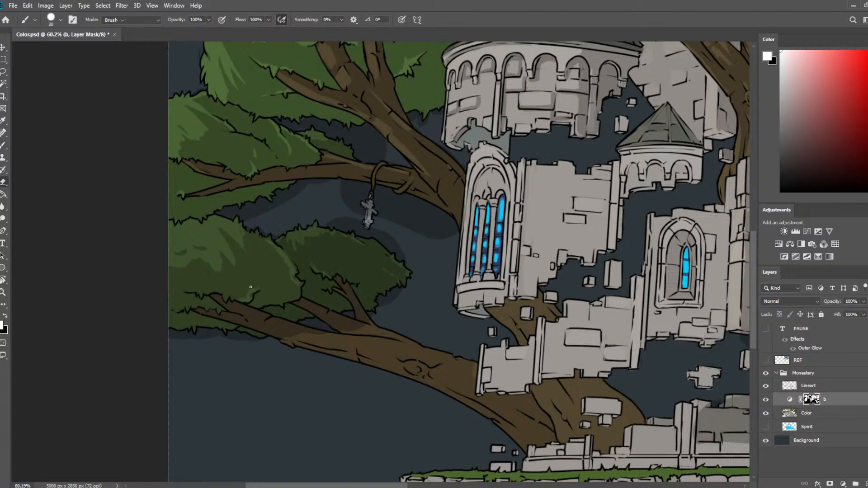
# Enlarge the eraser to 15 px and refine the highlights on the large lower clump's underside with painted shadow.
pyautogui.press(']')
pyautogui.press(']')
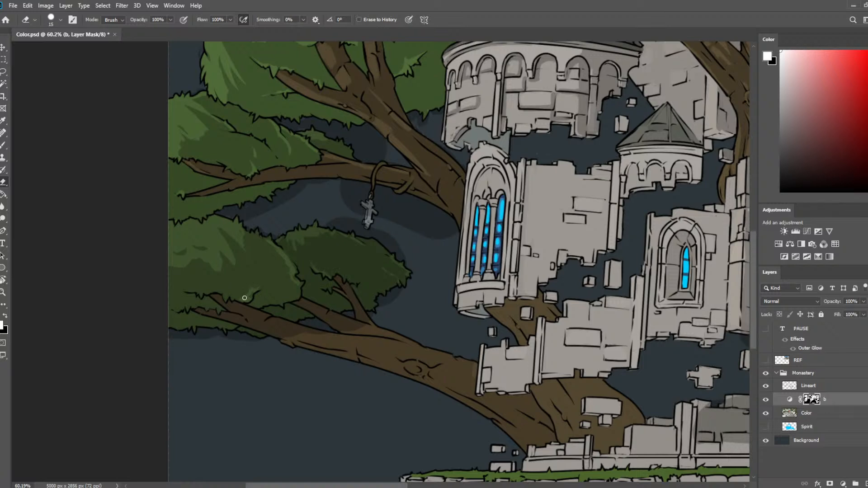
pyautogui.press('b')
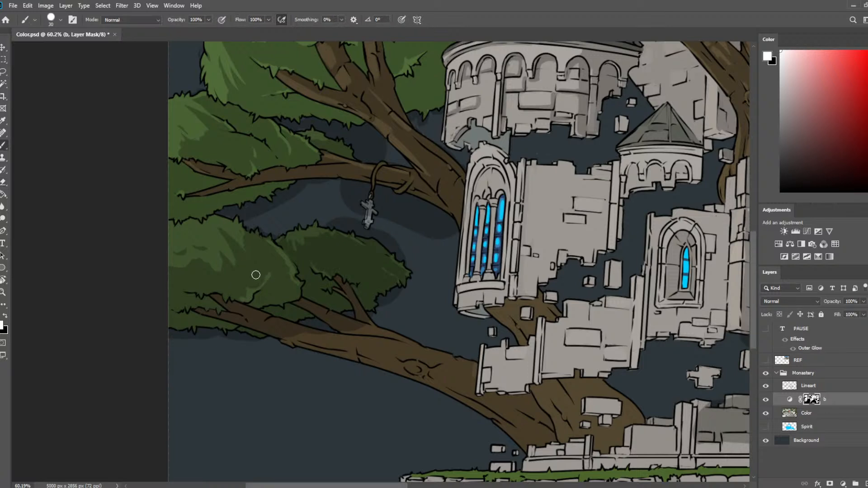
pyautogui.press('e')
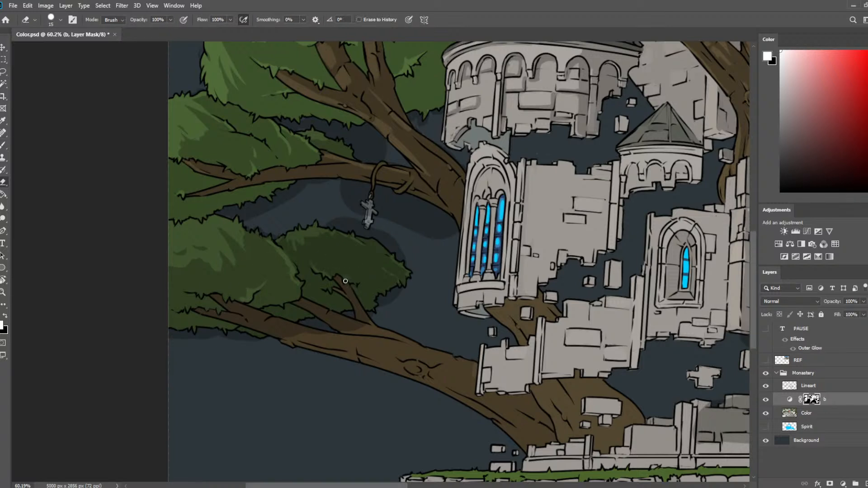
# Erase leaf highlights around the thin branch tip in the small lower clump and save the document.
pyautogui.moveTo(347, 282); pyautogui.dragTo(363, 269)
pyautogui.press('b')
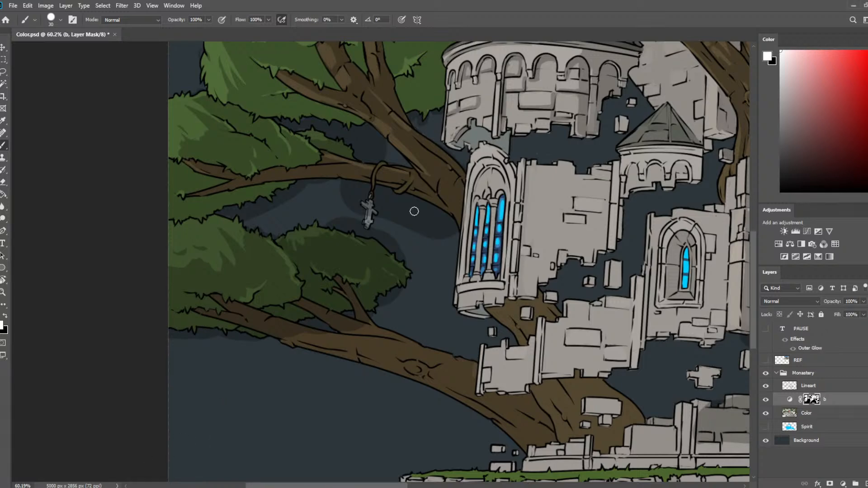
pyautogui.scroll(-5, 414, 211)
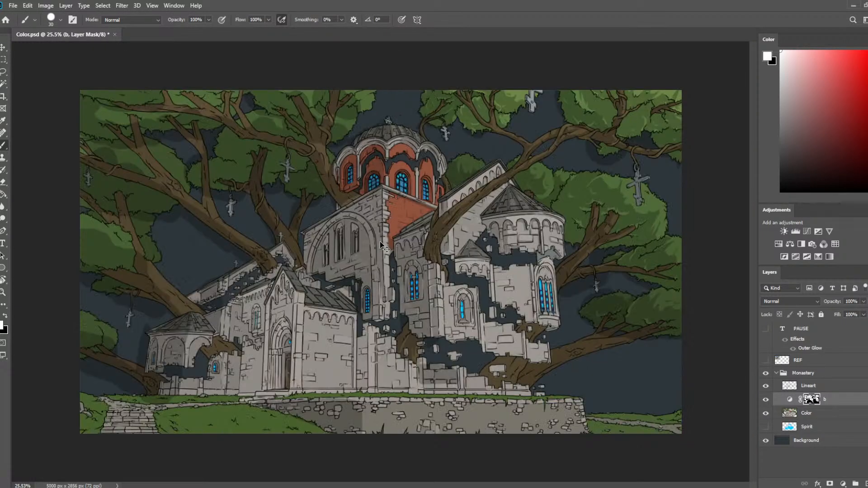
pyautogui.hotkey('ctrl', 's')
# Show the PAUSE text layer and move it over the ruined walls at the illustration's lower right.
pyautogui.click(766, 328)
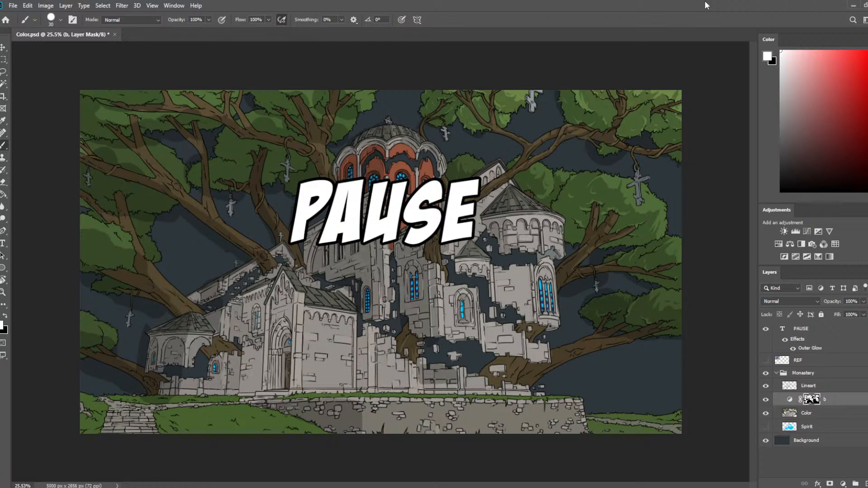
pyautogui.click(3, 47)
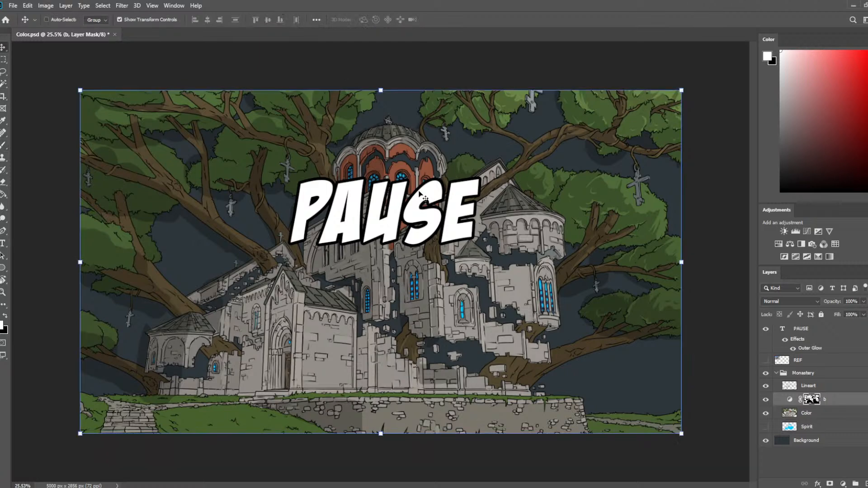
pyautogui.click(804, 329)
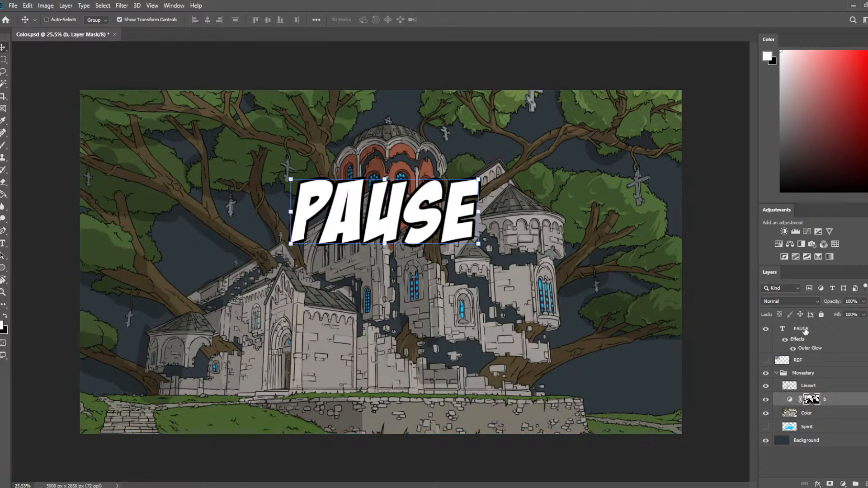
pyautogui.click(804, 329)
pyautogui.moveTo(432, 242); pyautogui.dragTo(441, 282)
pyautogui.moveTo(575, 354); pyautogui.dragTo(577, 359)
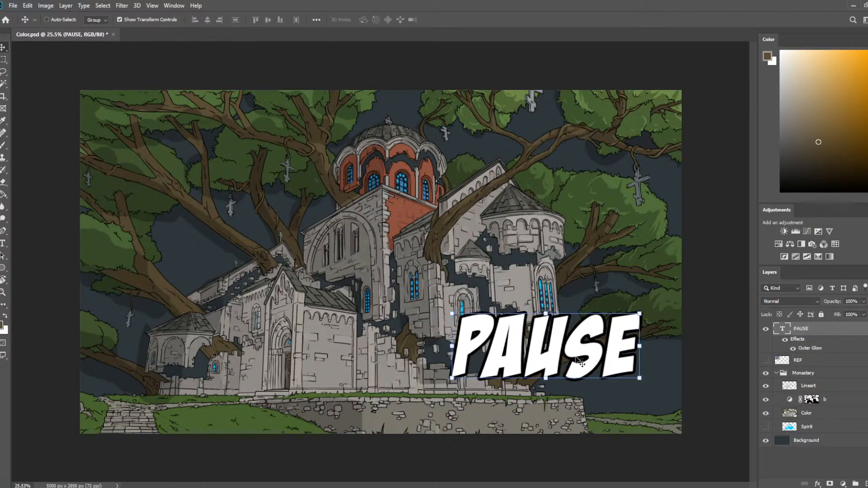
pyautogui.press('b')
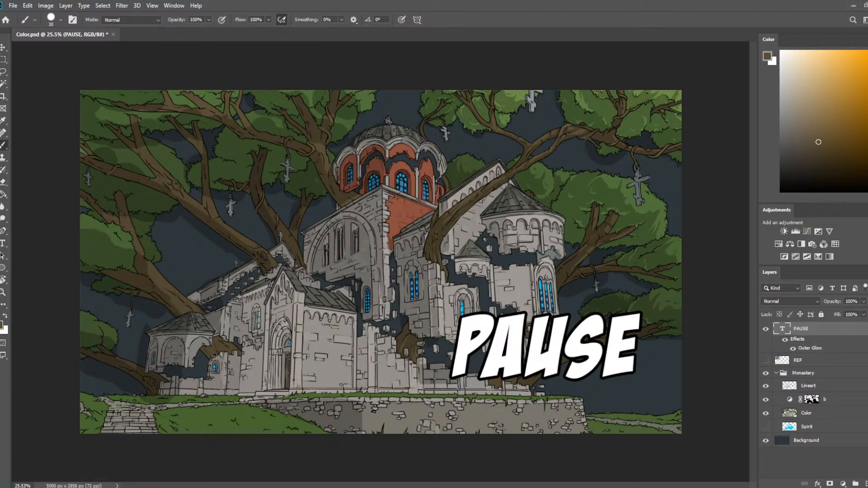
# Hide the PAUSE text layer.
pyautogui.scroll(2, 504, 293)
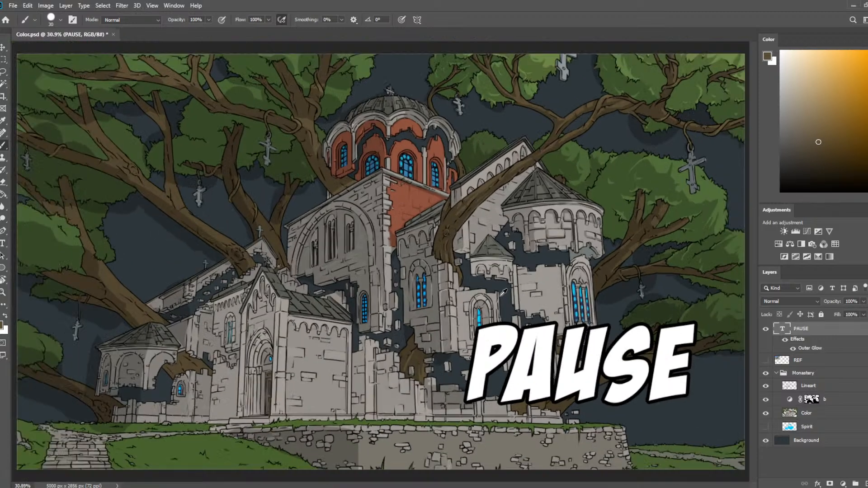
pyautogui.scroll(-2, 503, 293)
pyautogui.click(765, 329)
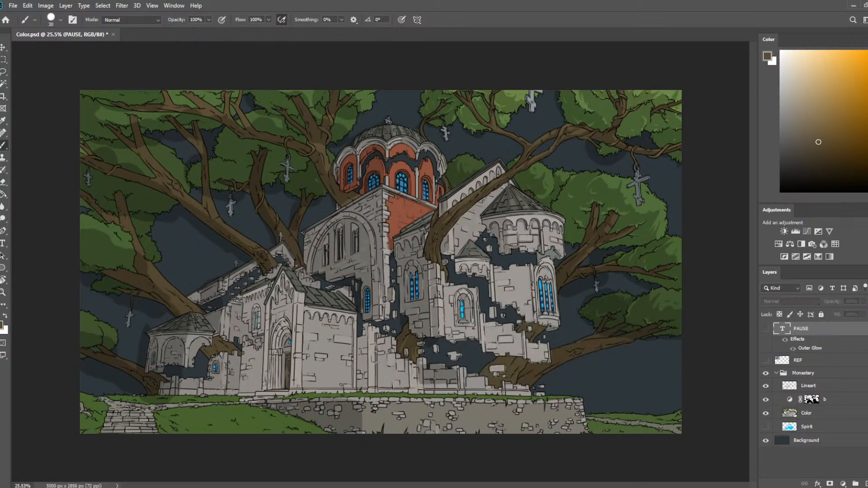
pyautogui.scroll(4, 585, 273)
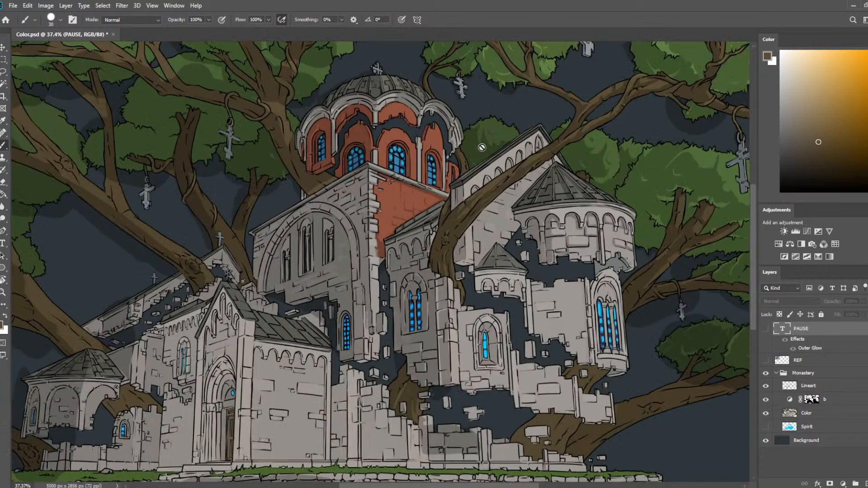
pyautogui.moveTo(507, 131); pyautogui.dragTo(335, 217)
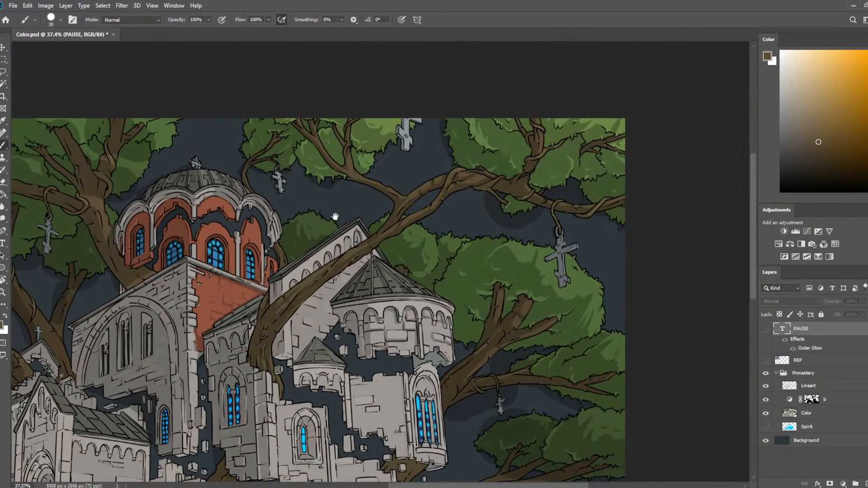
pyautogui.scroll(-4, 335, 217)
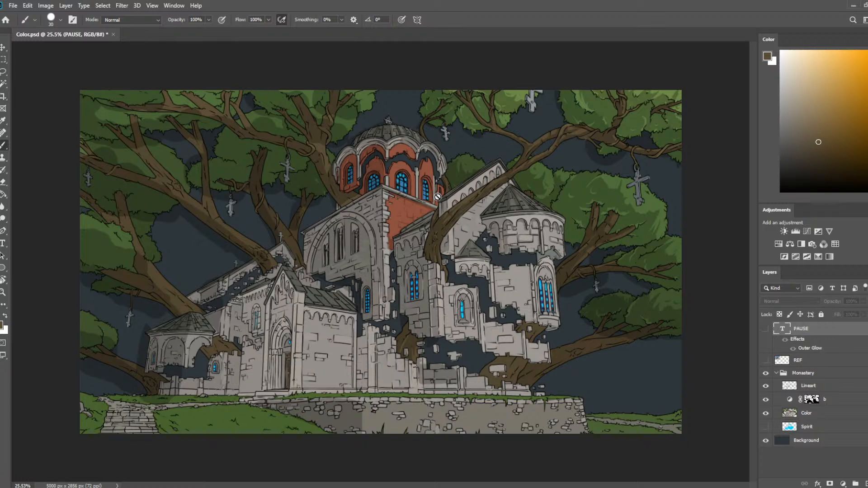
pyautogui.scroll(3, 542, 130)
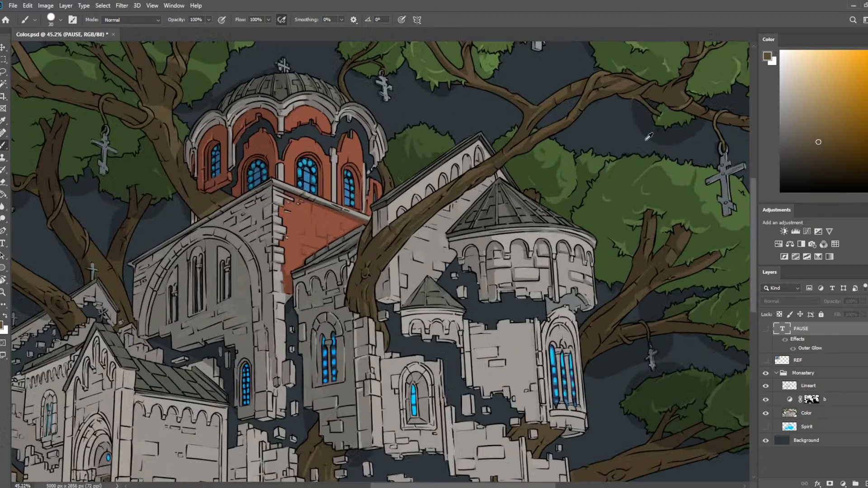
pyautogui.scroll(3, 649, 136)
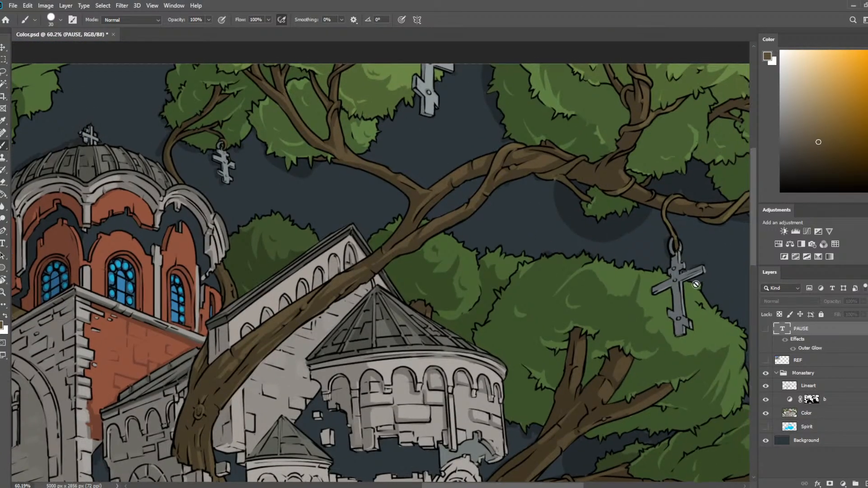
# Select layer b's mask again and save the document.
pyautogui.click(844, 399)
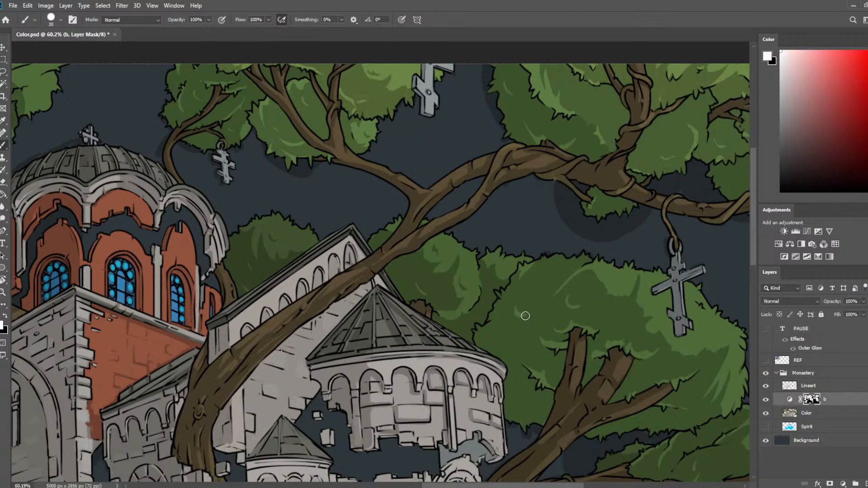
pyautogui.scroll(-2, 312, 254)
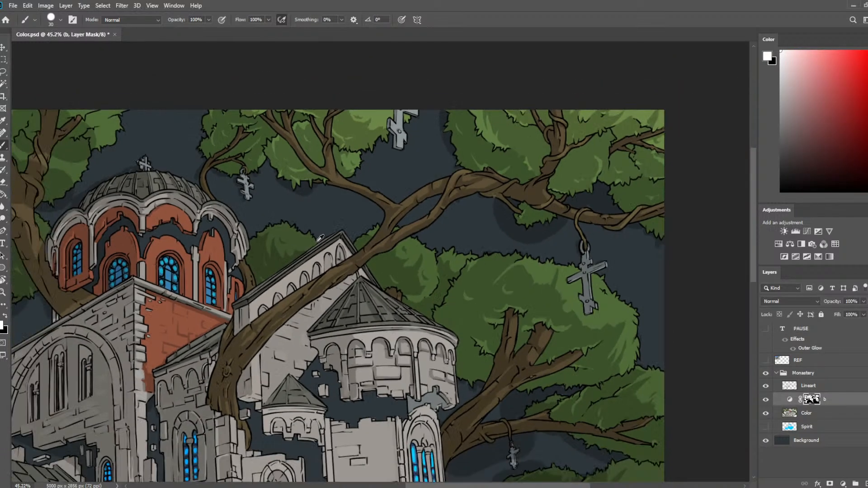
pyautogui.scroll(-2, 319, 237)
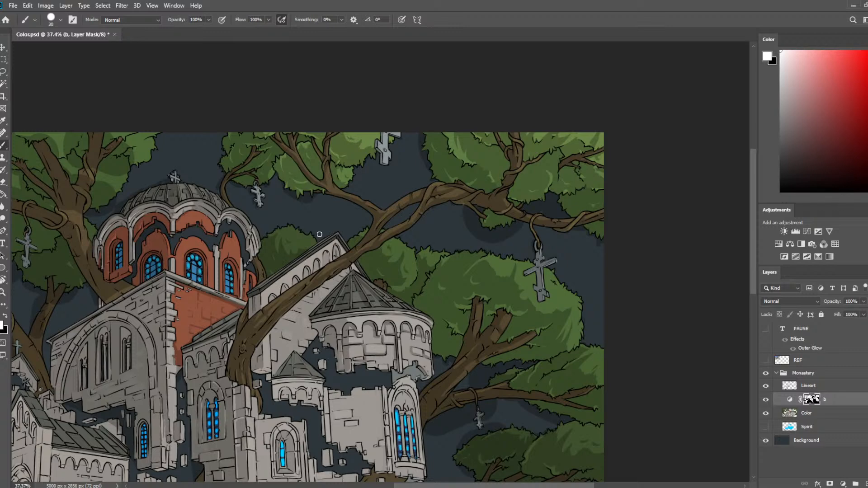
pyautogui.hotkey('ctrl', '0')
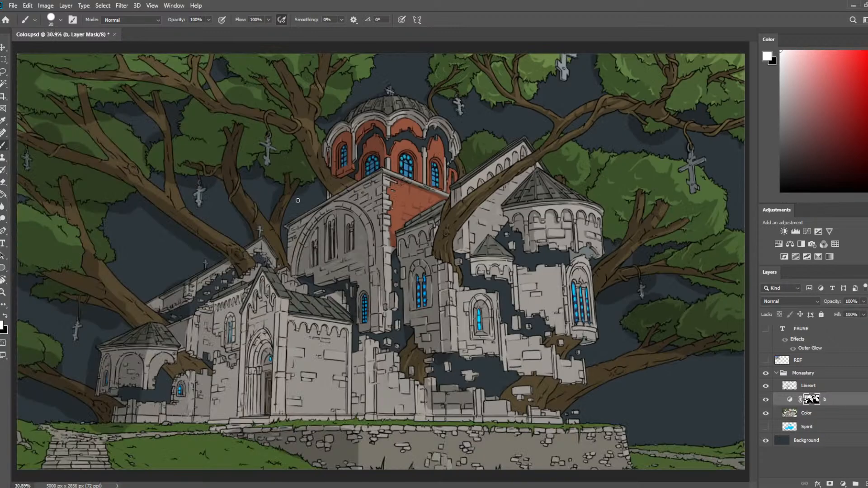
pyautogui.hotkey('ctrl', 's')
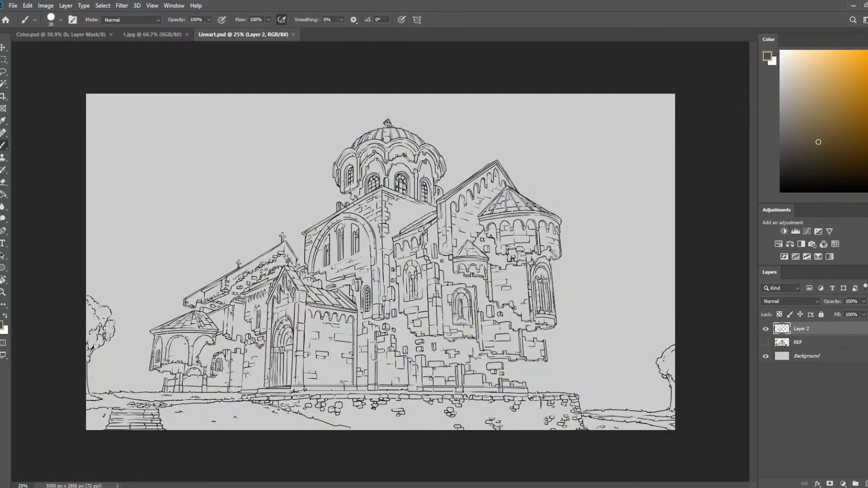
# Close Lineart1.psd and compare the 1.jpg reference photo with the Osnovna konstrukcija.psd and Baza.psd line drawings.
pyautogui.hotkey('ctrl', 'w')
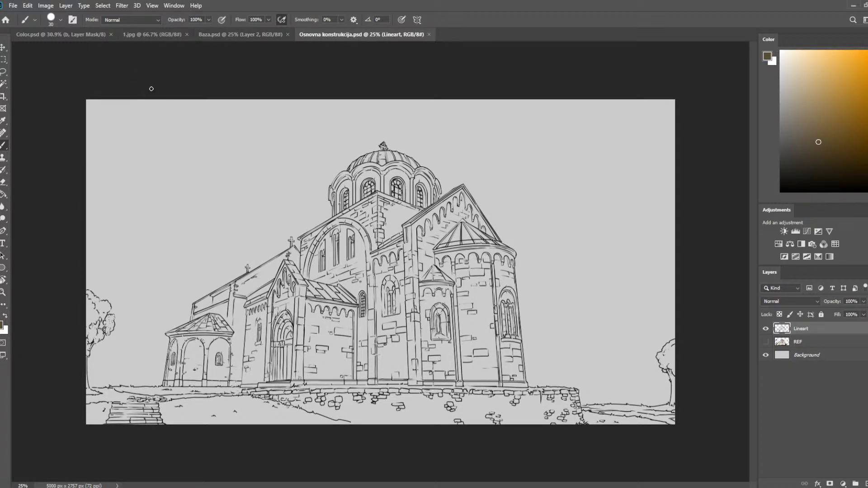
pyautogui.click(156, 34)
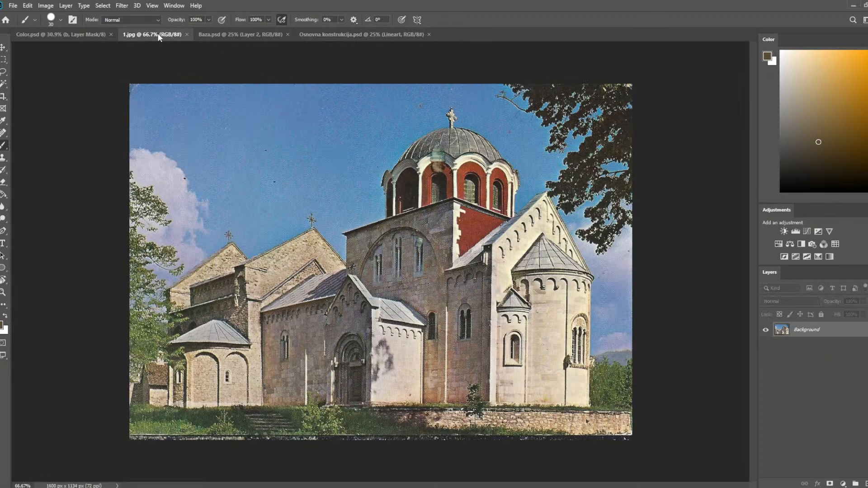
pyautogui.click(324, 33)
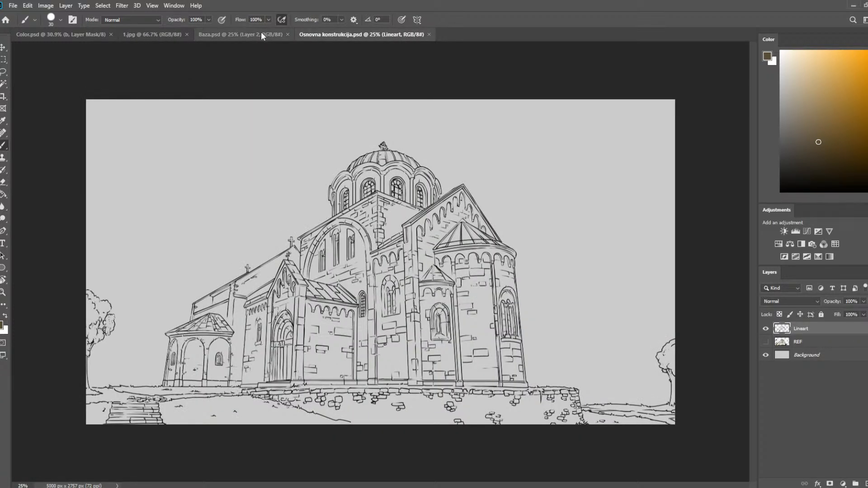
pyautogui.click(262, 34)
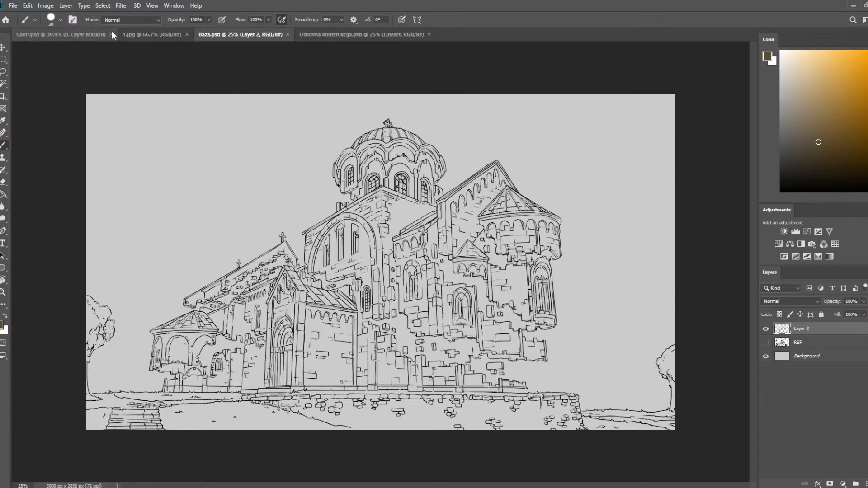
# Return to Color.psd and preview the Spirit layer's blue fill in the ruins, hiding it again.
pyautogui.click(81, 32)
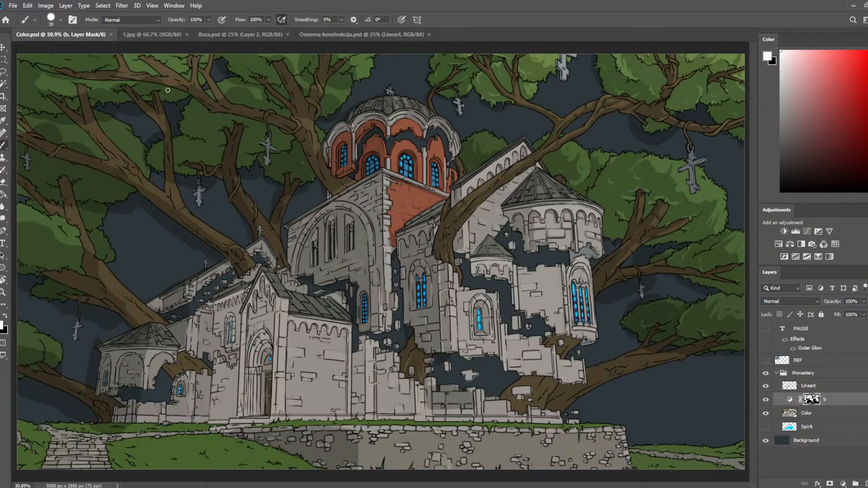
pyautogui.click(765, 427)
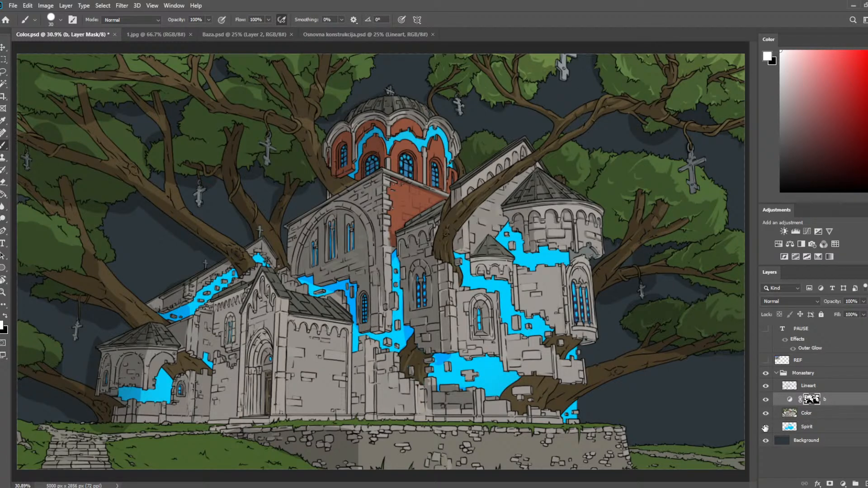
pyautogui.click(765, 427)
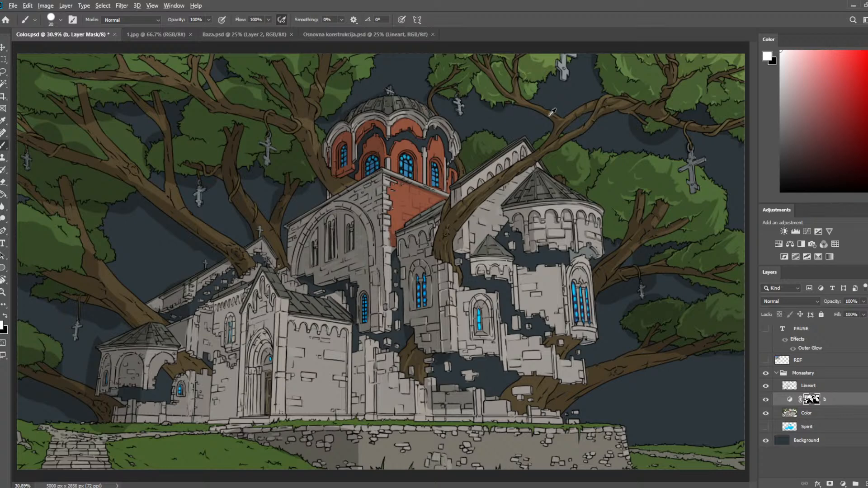
# Paint shadow with a 60 px brush on layer b's mask over the tree base and lower branch underside beside the ruined wall.
pyautogui.scroll(-1, 556, 109)
pyautogui.scroll(1, 563, 107)
pyautogui.scroll(2, 505, 130)
pyautogui.moveTo(600, 129)
pyautogui.mouseDown()
pyautogui.moveTo(457, 166)
pyautogui.moveTo(509, 126)
pyautogui.mouseUp()
pyautogui.scroll(1, 665, 163)
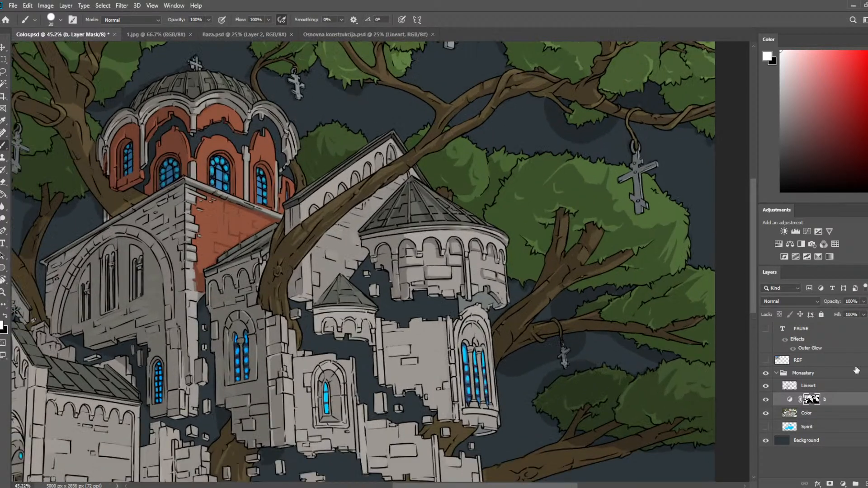
pyautogui.click(832, 390)
pyautogui.click(832, 400)
pyautogui.moveTo(489, 283); pyautogui.dragTo(462, 153)
pyautogui.scroll(2, 571, 325)
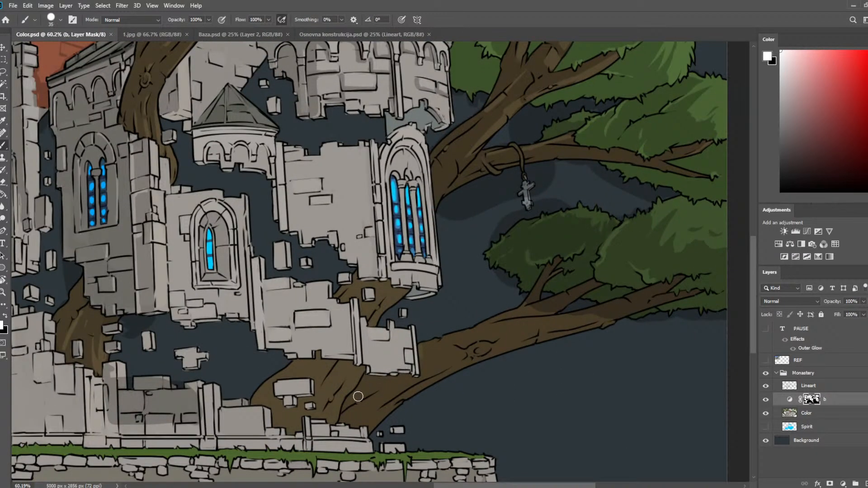
pyautogui.press(']')
pyautogui.press(']')
pyautogui.moveTo(350, 416)
pyautogui.mouseDown()
pyautogui.moveTo(368, 413)
pyautogui.moveTo(375, 423)
pyautogui.mouseUp()
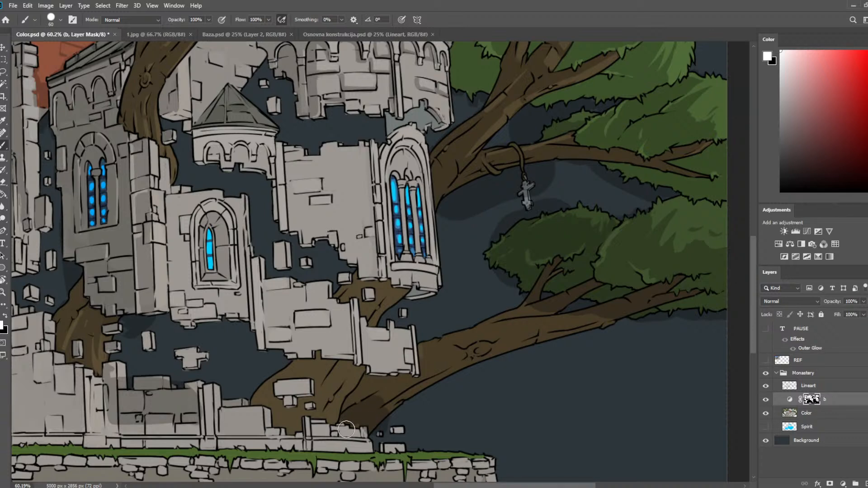
pyautogui.press(']')
pyautogui.moveTo(460, 380)
pyautogui.mouseDown()
pyautogui.moveTo(397, 394)
pyautogui.moveTo(402, 387)
pyautogui.moveTo(395, 407)
pyautogui.moveTo(382, 406)
pyautogui.moveTo(438, 366)
pyautogui.moveTo(428, 379)
pyautogui.moveTo(464, 367)
pyautogui.mouseUp()
# Touch up the Color layer with a 25 px brush where the lower branch meets the ruined wall.
pyautogui.click(815, 417)
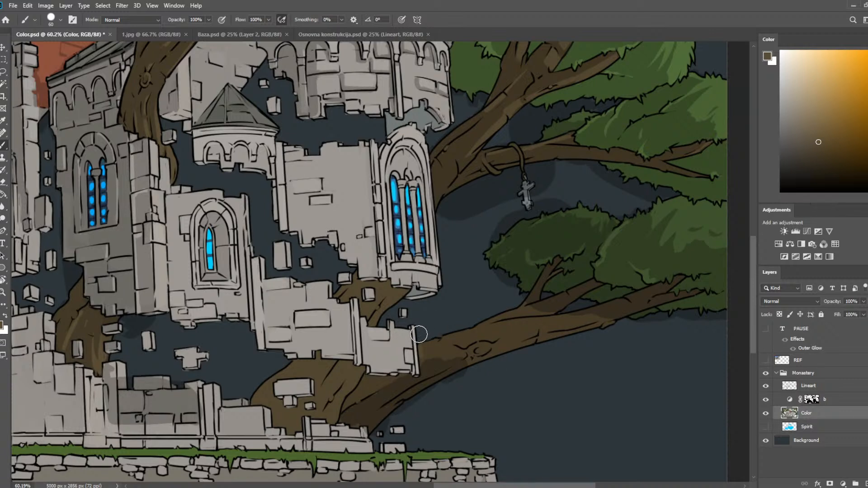
pyautogui.press('[')
pyautogui.press('[')
pyautogui.press('[')
pyautogui.press('[')
pyautogui.press('[')
pyautogui.press('[')
pyautogui.keyDown('alt'); pyautogui.click(427, 350); pyautogui.keyUp('alt')
# Shade the lower branch around its knot on layer b's mask, using a 25 px brush and a 15 px eraser.
pyautogui.click(812, 399)
pyautogui.press('h')
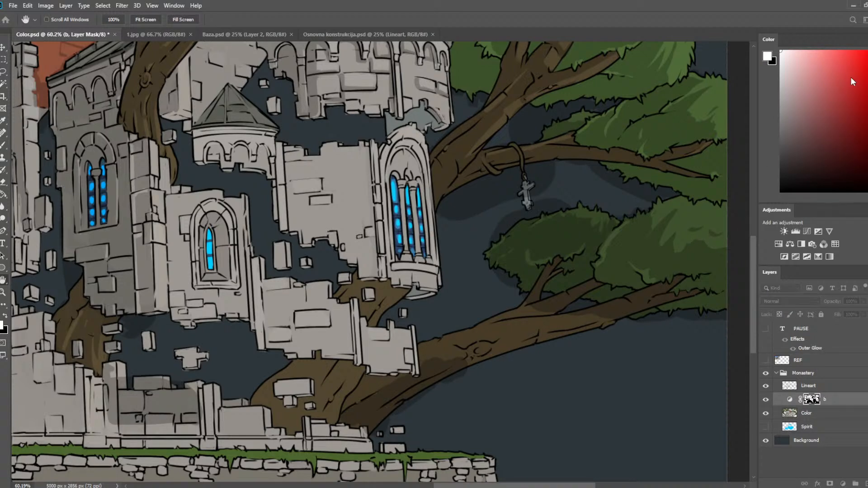
pyautogui.press('b')
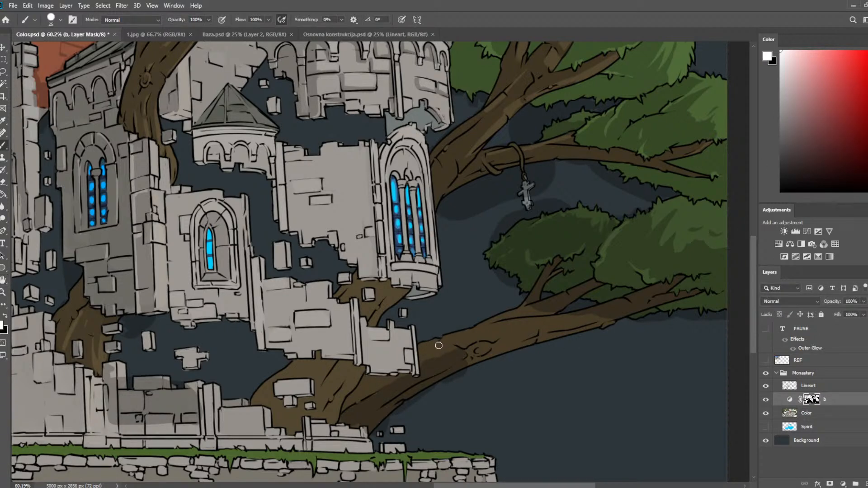
pyautogui.press('e')
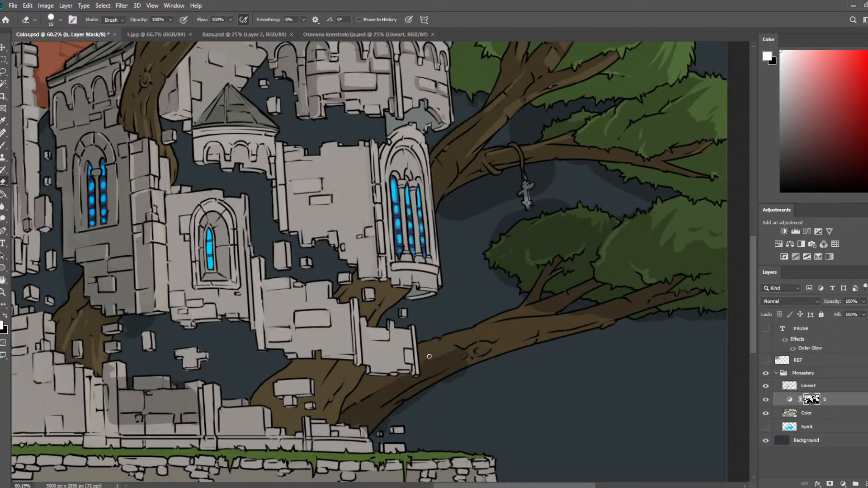
pyautogui.press('b')
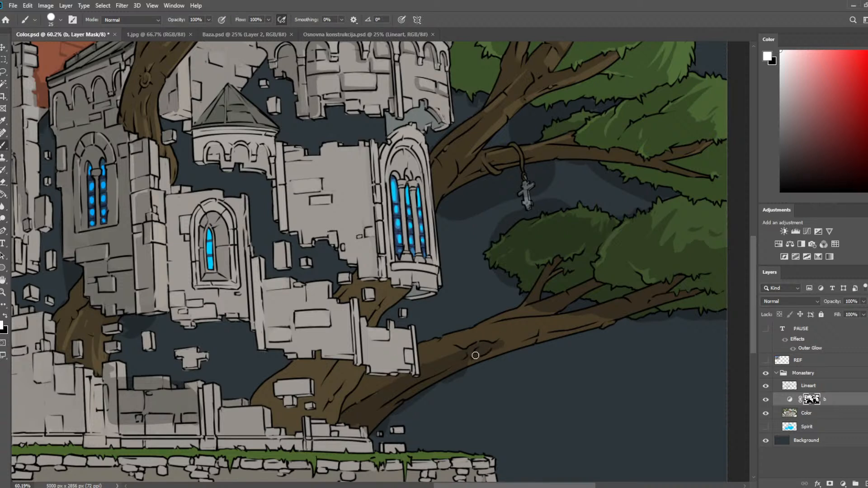
pyautogui.moveTo(490, 350); pyautogui.dragTo(521, 336)
pyautogui.press('e')
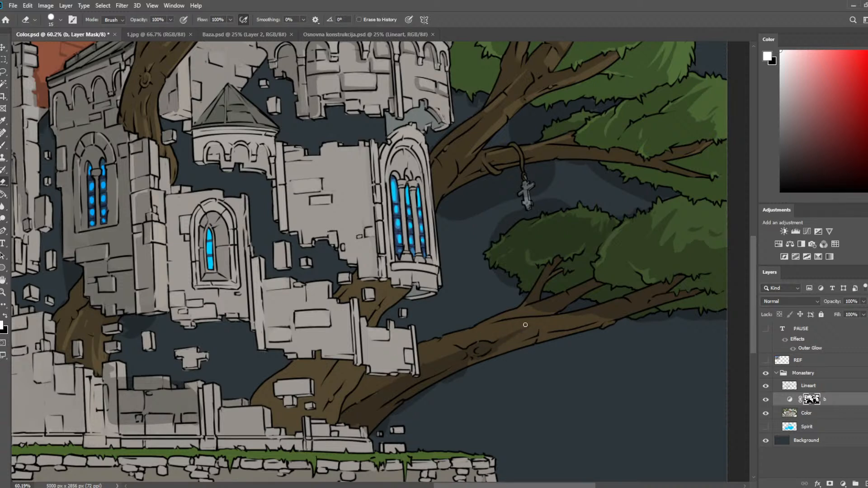
# Close the Baza.psd and Osnovna konstrukcija.psd documents.
pyautogui.click(291, 34)
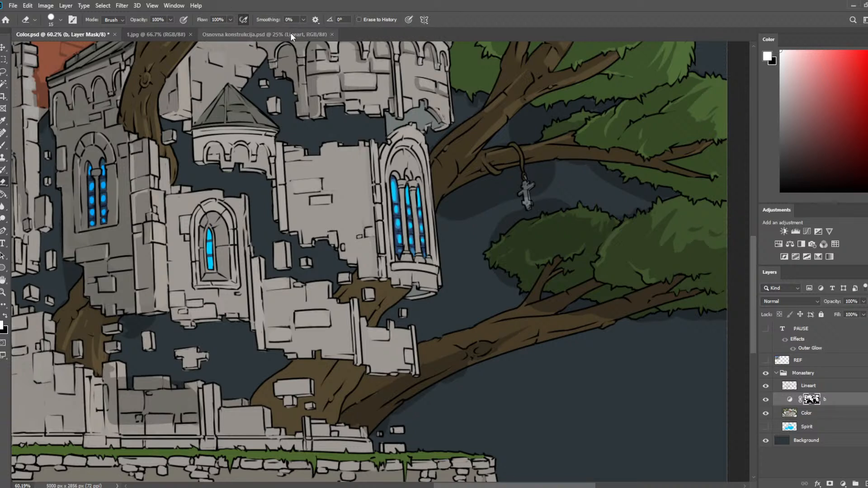
pyautogui.click(333, 35)
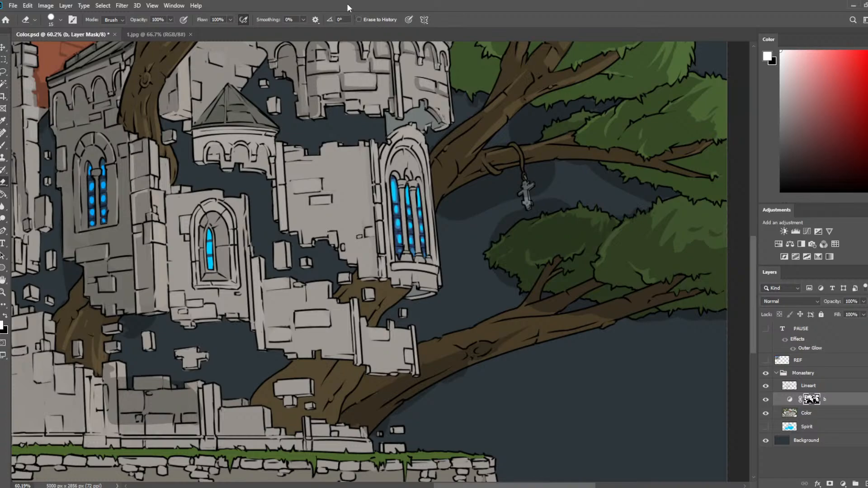
# Shade the lower branch beyond its knot on layer b's mask with a 35 px brush, trimming with a 15 px eraser.
pyautogui.scroll(-11, 359, 131)
pyautogui.scroll(2, 359, 131)
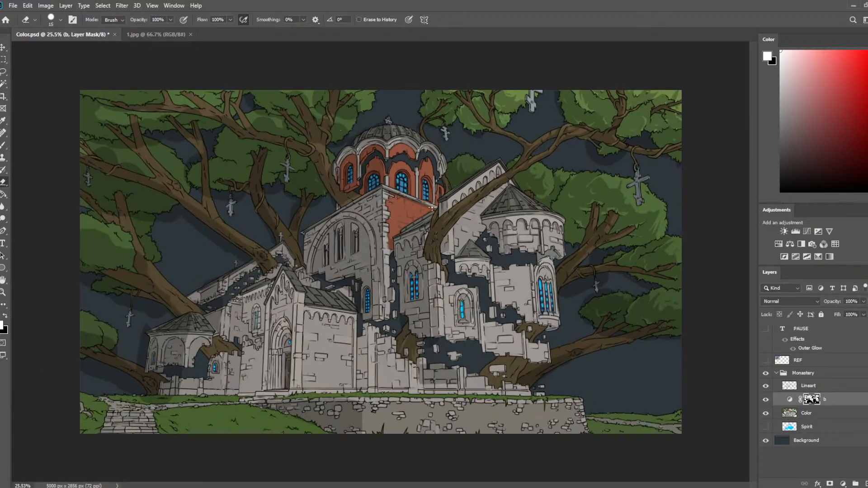
pyautogui.scroll(11, 626, 380)
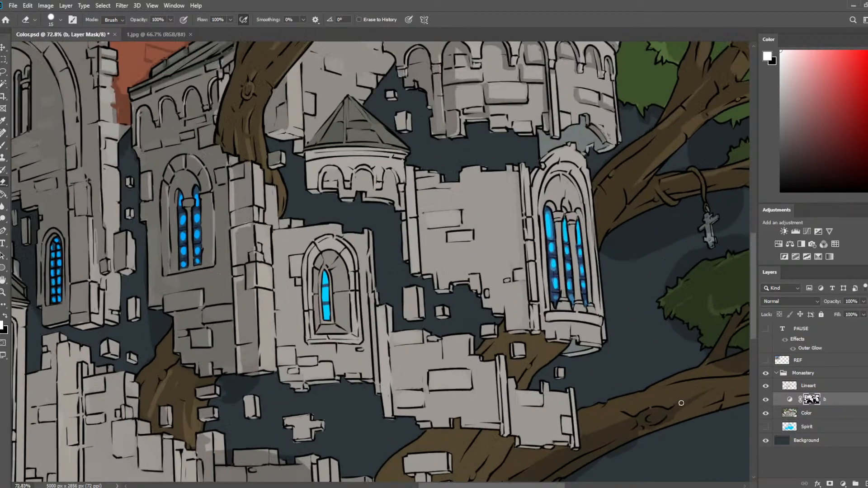
pyautogui.moveTo(679, 399); pyautogui.dragTo(543, 247)
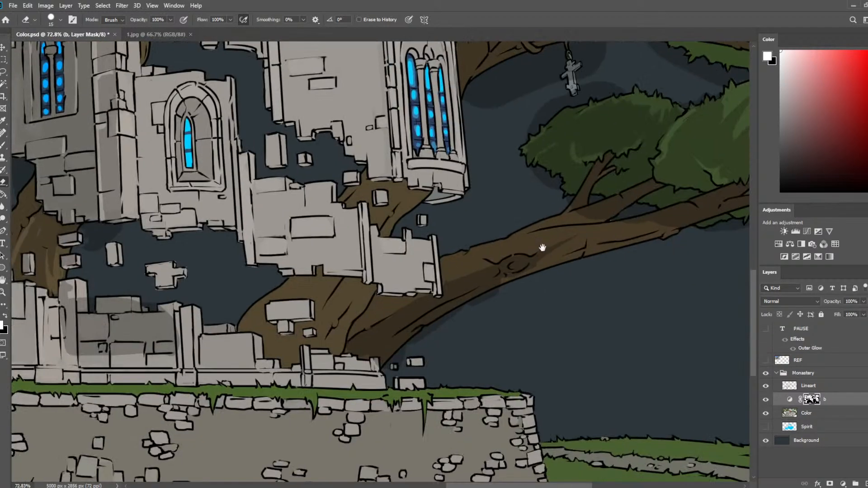
pyautogui.scroll(3, 583, 264)
pyautogui.press('b')
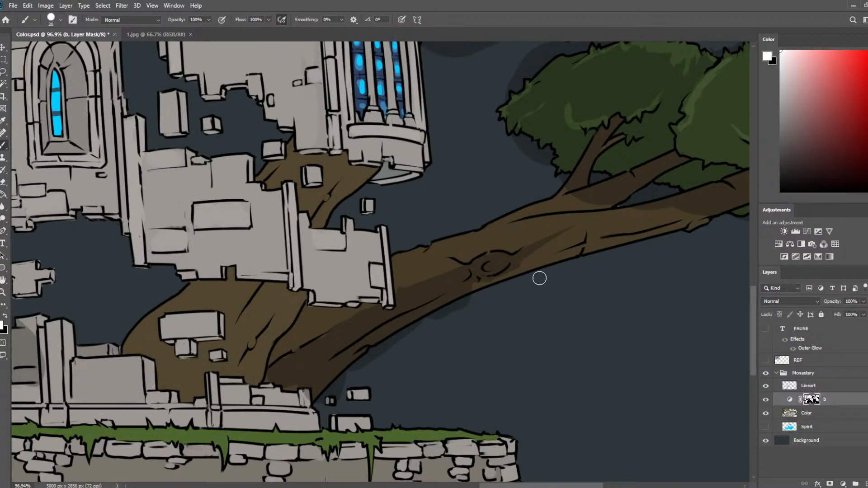
pyautogui.press(']')
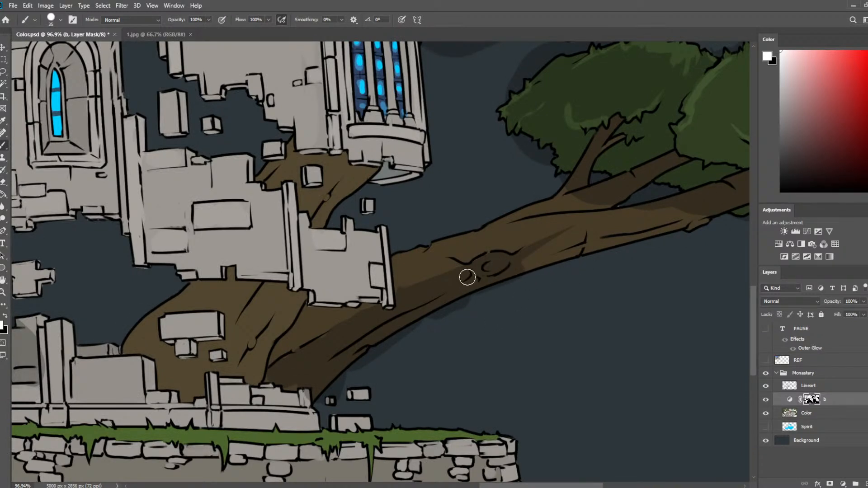
pyautogui.press('e')
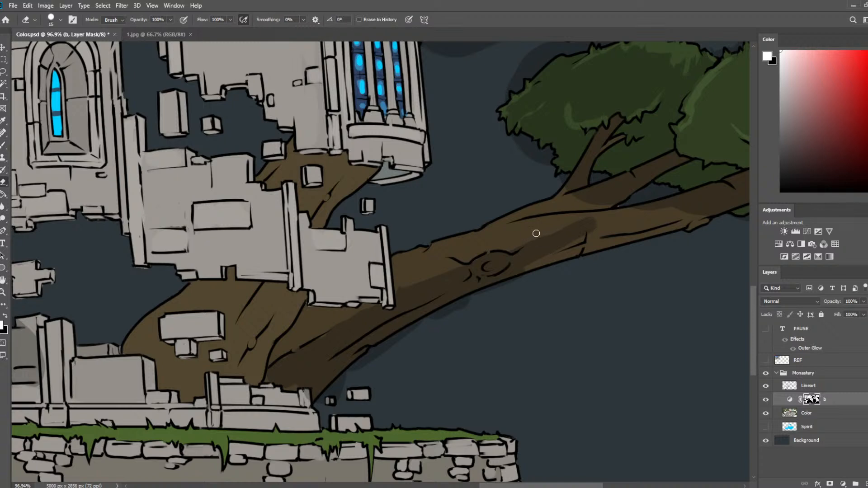
pyautogui.press('b')
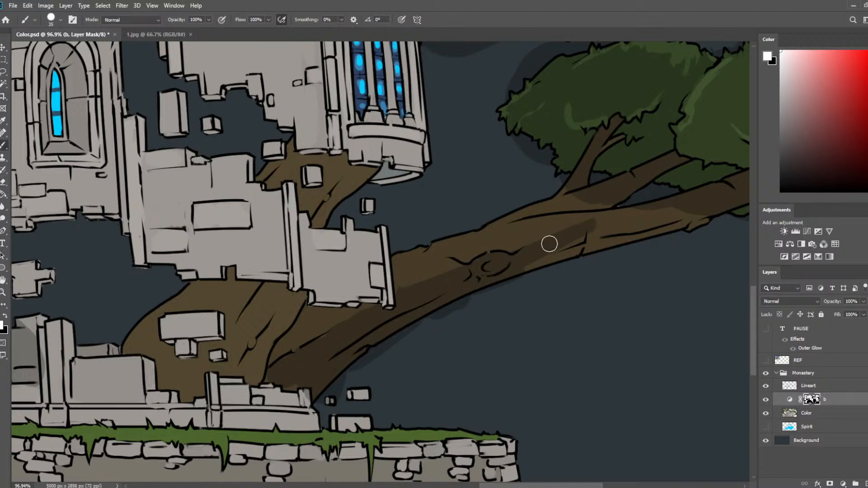
pyautogui.press('e')
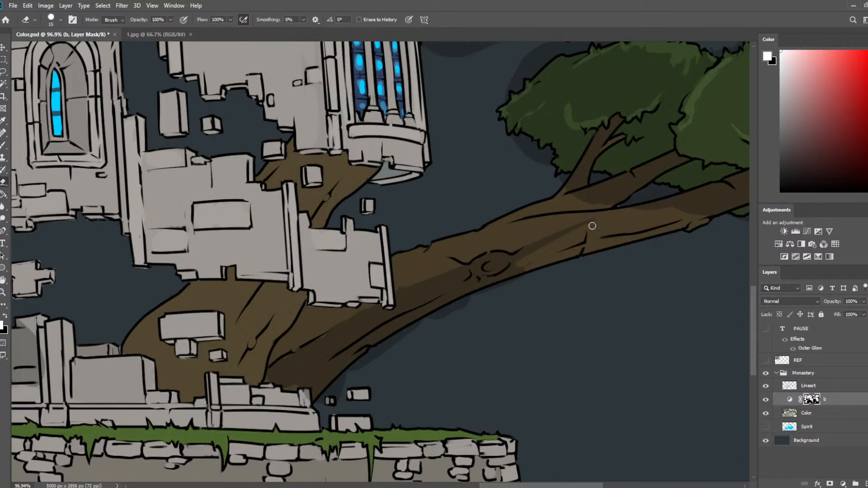
# Shade the underside of the offshoot forking from the lower branch with a 20 px brush, refining the shadow edges with the 15 px eraser.
pyautogui.press('b')
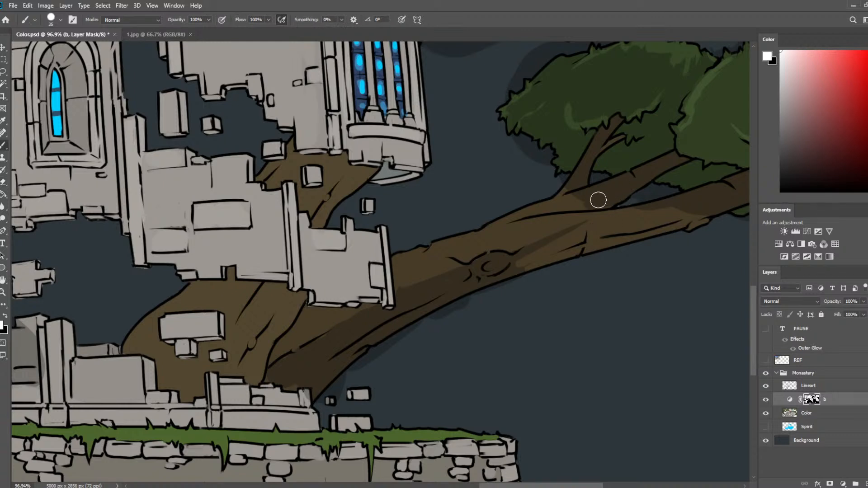
pyautogui.press('[')
pyautogui.press('[')
pyautogui.press('[')
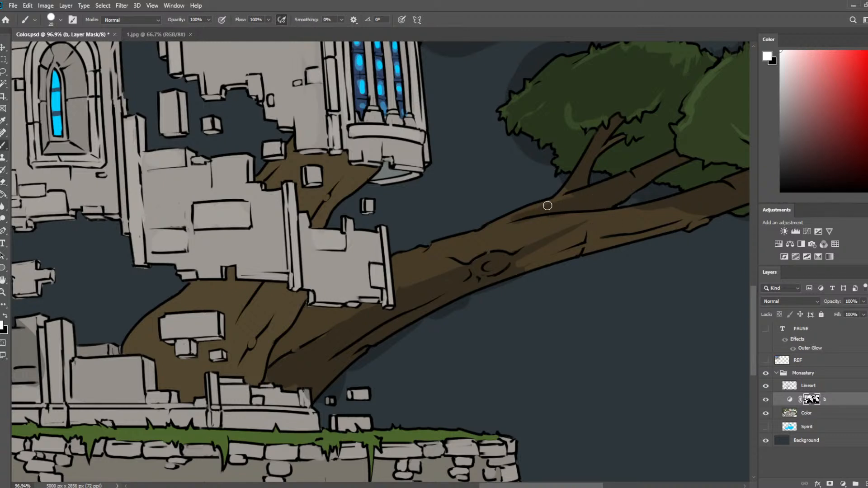
pyautogui.press('e')
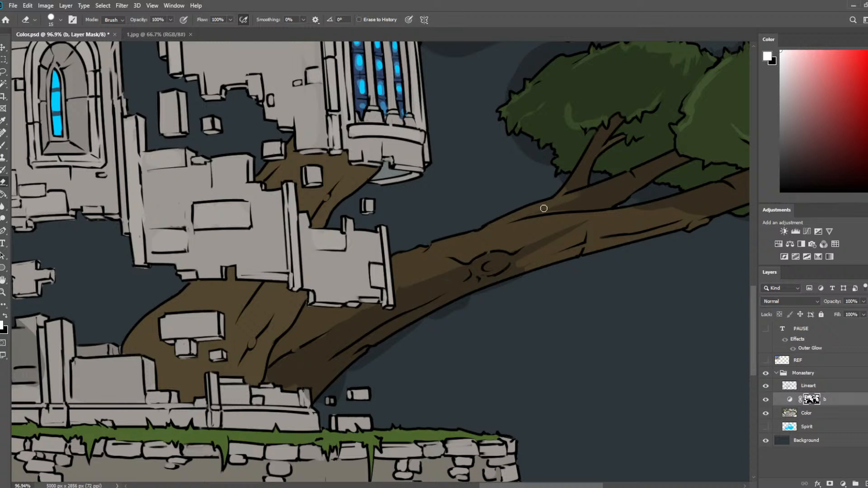
pyautogui.press('b')
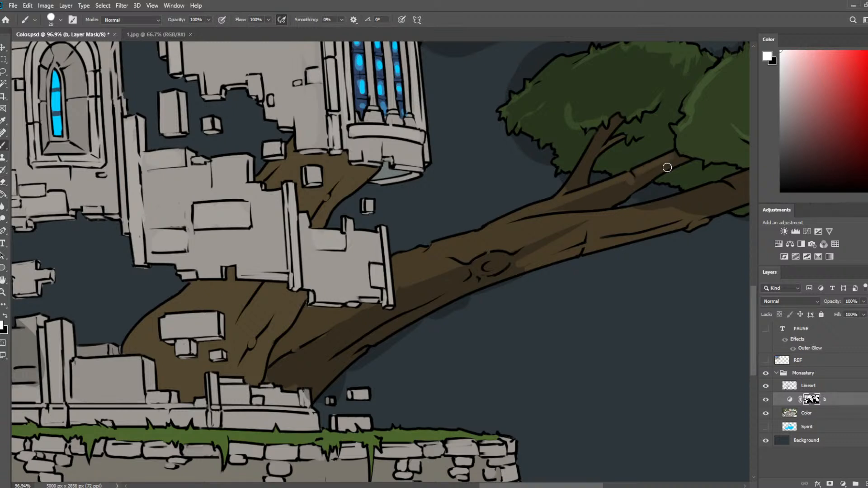
pyautogui.press('e')
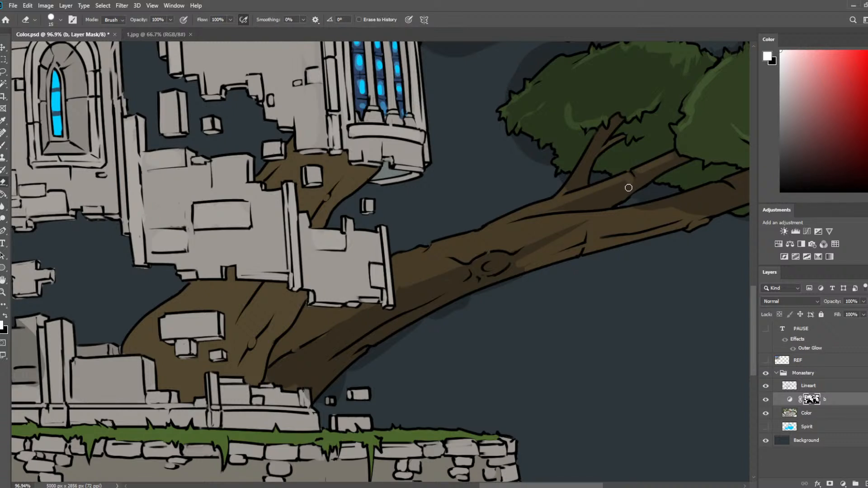
# Shade the upper side of the lower branch where the offshoot joins it, cleaning the shadow edge with the eraser.
pyautogui.press('b')
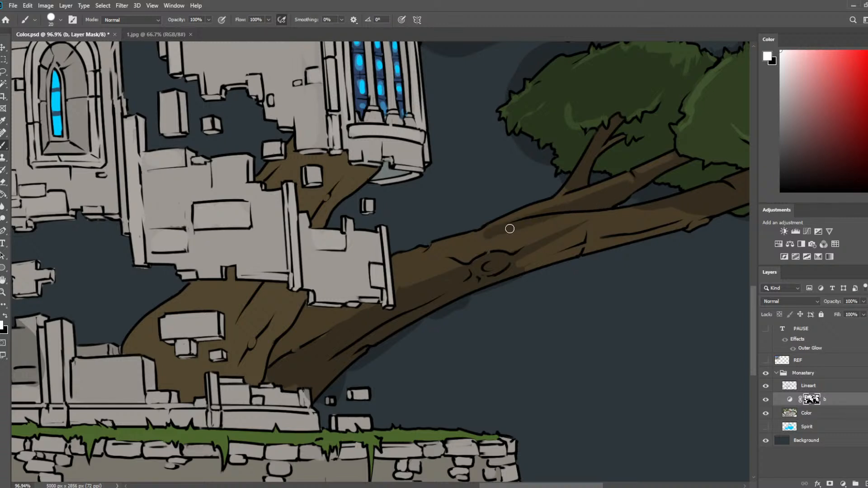
pyautogui.press('e')
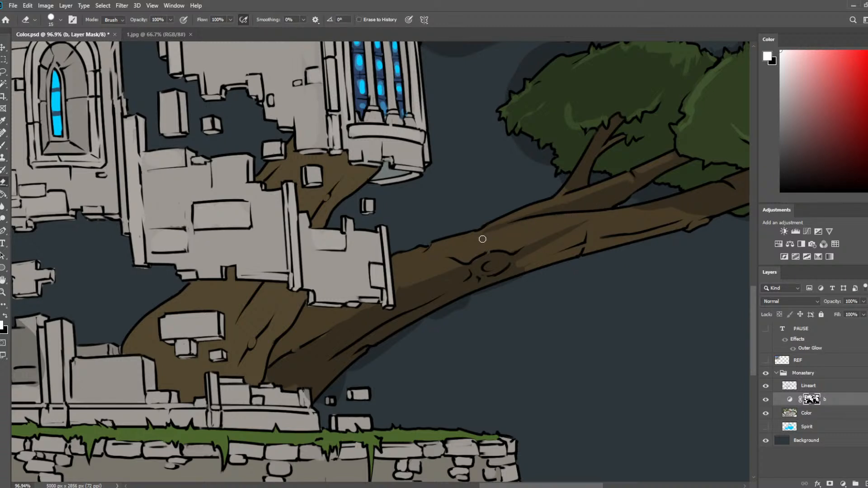
pyautogui.press('b')
pyautogui.press('e')
# Refine the shadow on the lower branch near the foliage and darken its underside with the 20 px brush.
pyautogui.moveTo(650, 205); pyautogui.dragTo(508, 225)
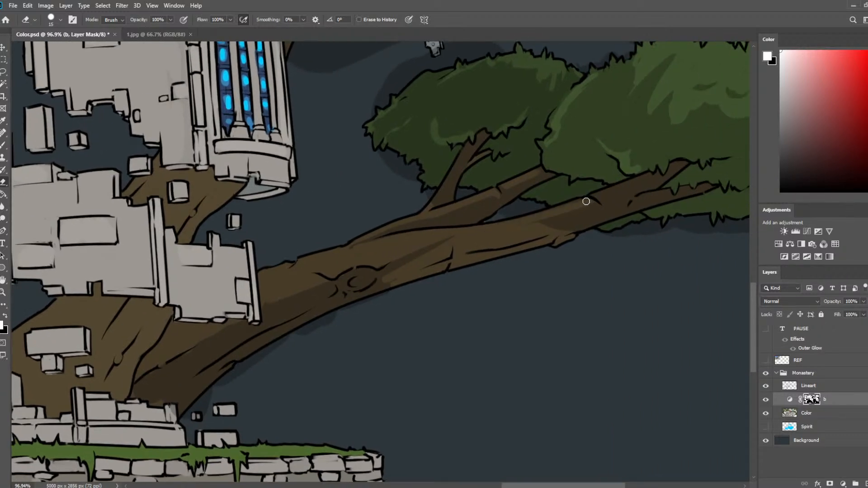
pyautogui.press('b')
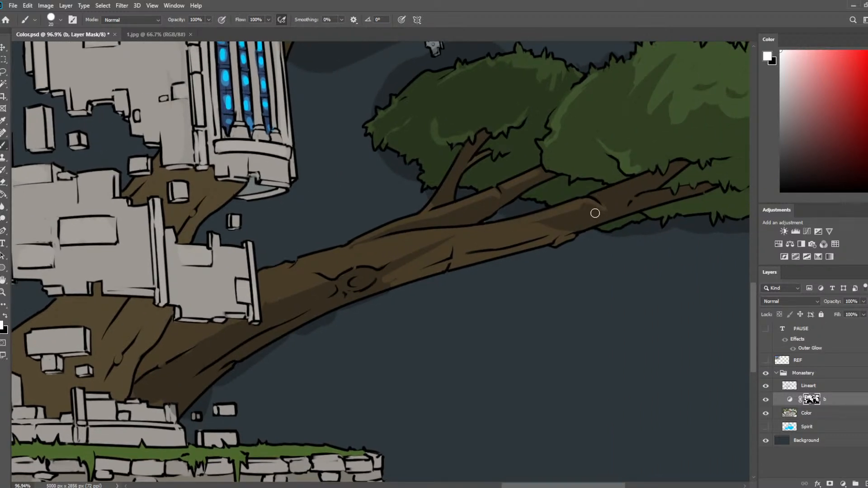
pyautogui.press('e')
pyautogui.moveTo(587, 200); pyautogui.dragTo(544, 221)
pyautogui.press('b')
pyautogui.moveTo(464, 256)
pyautogui.mouseDown()
pyautogui.moveTo(454, 261)
pyautogui.moveTo(551, 244)
pyautogui.mouseUp()
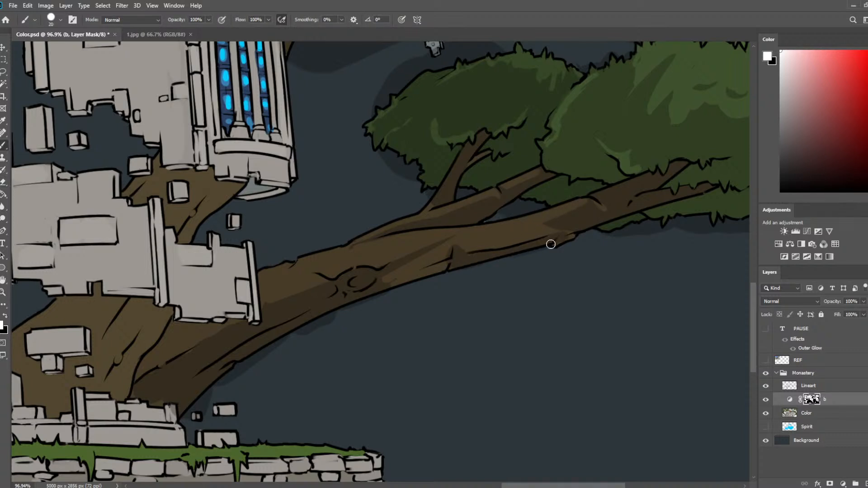
# Paint long bark shadows along the outer half of the lower branch toward the foliage, trimming them with the eraser.
pyautogui.moveTo(448, 262)
pyautogui.mouseDown()
pyautogui.moveTo(371, 296)
pyautogui.moveTo(428, 265)
pyautogui.moveTo(362, 290)
pyautogui.moveTo(472, 233)
pyautogui.moveTo(456, 241)
pyautogui.moveTo(458, 250)
pyautogui.moveTo(447, 232)
pyautogui.moveTo(514, 233)
pyautogui.moveTo(454, 244)
pyautogui.moveTo(597, 206)
pyautogui.mouseUp()
pyautogui.press('e')
pyautogui.press('b')
pyautogui.press('e')
pyautogui.press('b')
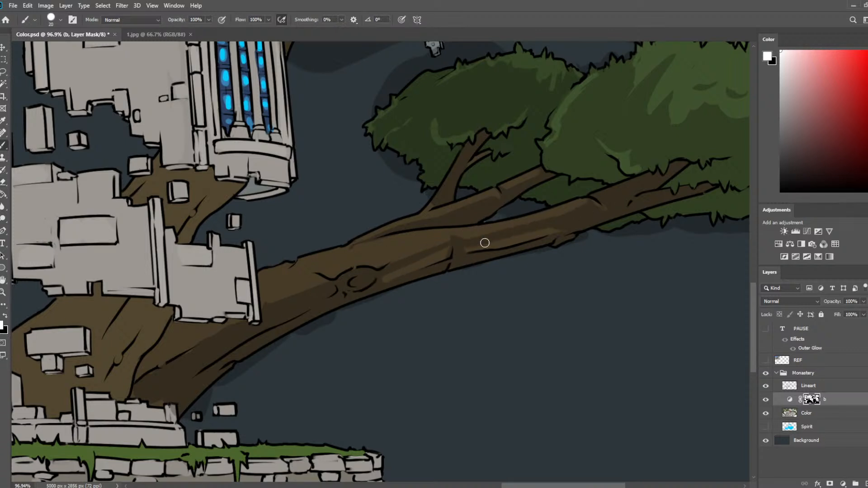
pyautogui.moveTo(485, 243); pyautogui.dragTo(561, 229)
pyautogui.press('e')
pyautogui.press('b')
pyautogui.moveTo(589, 204); pyautogui.dragTo(616, 215)
# Paint bark shadows down the tree base around the floating stones on layer b's mask with the 20 px brush.
pyautogui.scroll(-3, 549, 214)
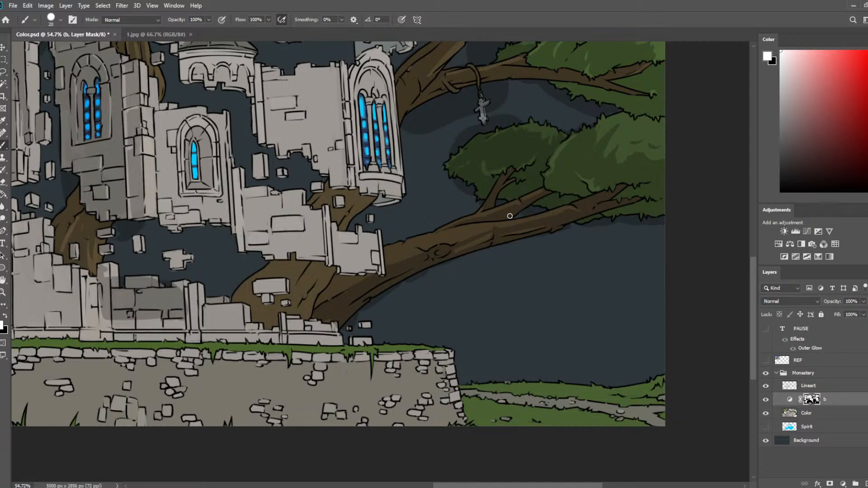
pyautogui.moveTo(314, 265)
pyautogui.mouseDown()
pyautogui.moveTo(291, 296)
pyautogui.moveTo(295, 290)
pyautogui.mouseUp()
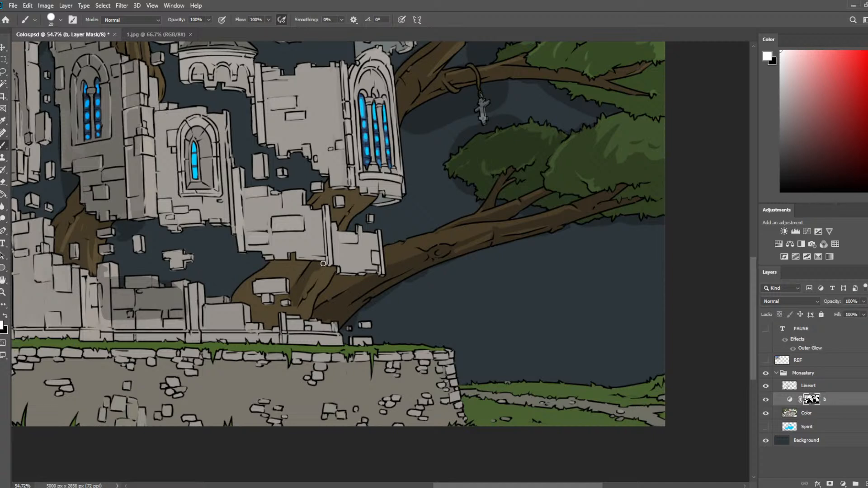
pyautogui.moveTo(323, 264)
pyautogui.mouseDown()
pyautogui.moveTo(334, 276)
pyautogui.moveTo(297, 315)
pyautogui.mouseUp()
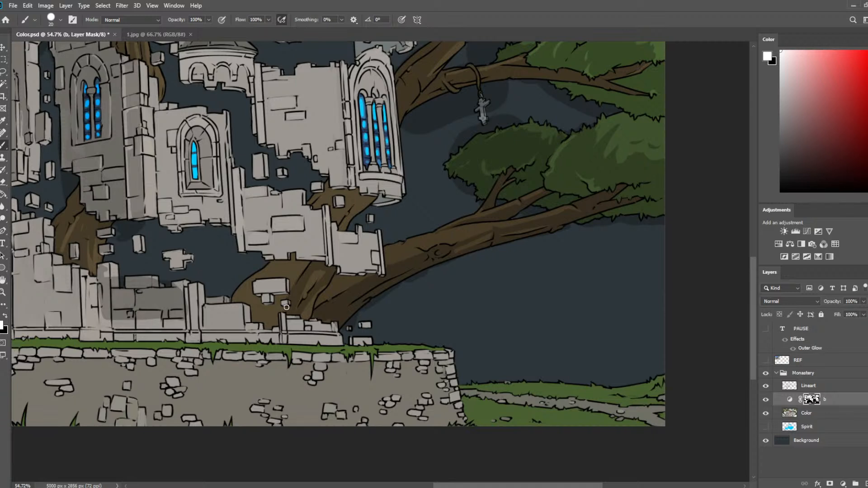
pyautogui.moveTo(286, 308); pyautogui.dragTo(273, 325)
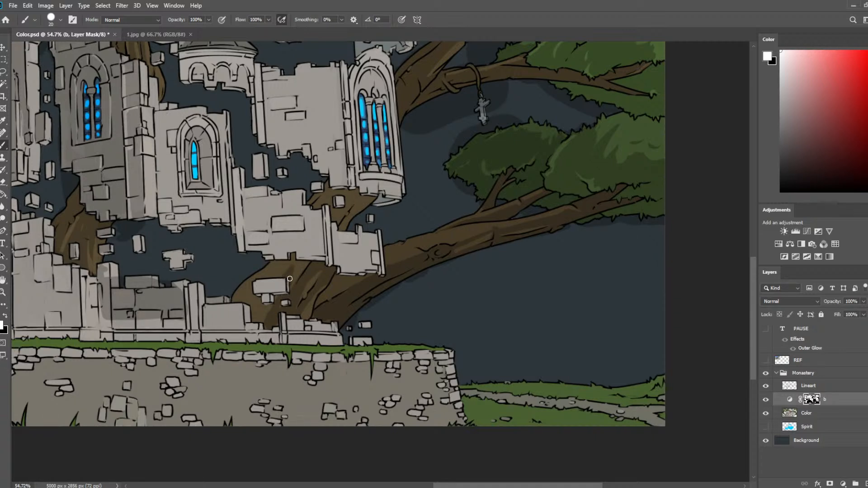
pyautogui.press('e')
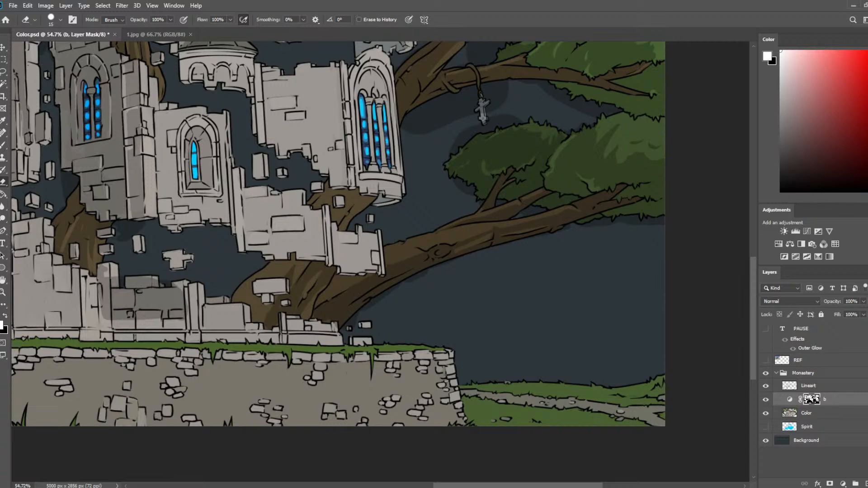
# Refine the tree base shadows above and below the floating stones, alternating the 20 px brush and 15 px eraser.
pyautogui.scroll(6, 380, 260)
pyautogui.moveTo(201, 300); pyautogui.dragTo(304, 239)
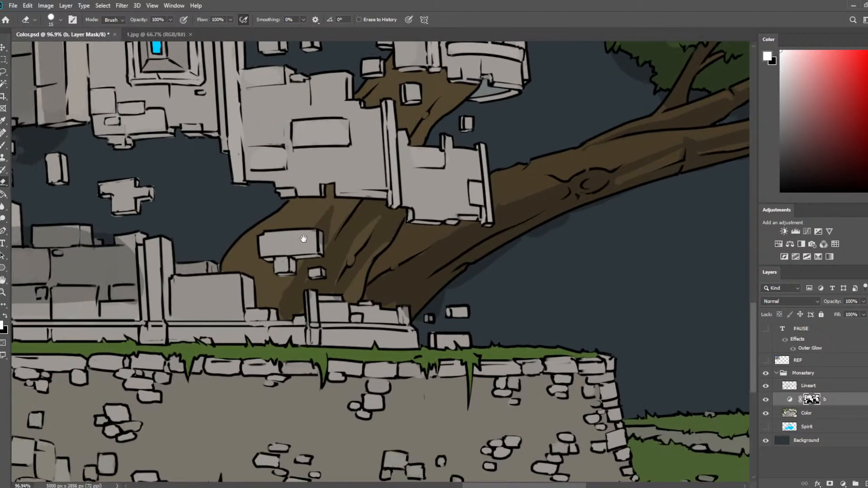
pyautogui.press('b')
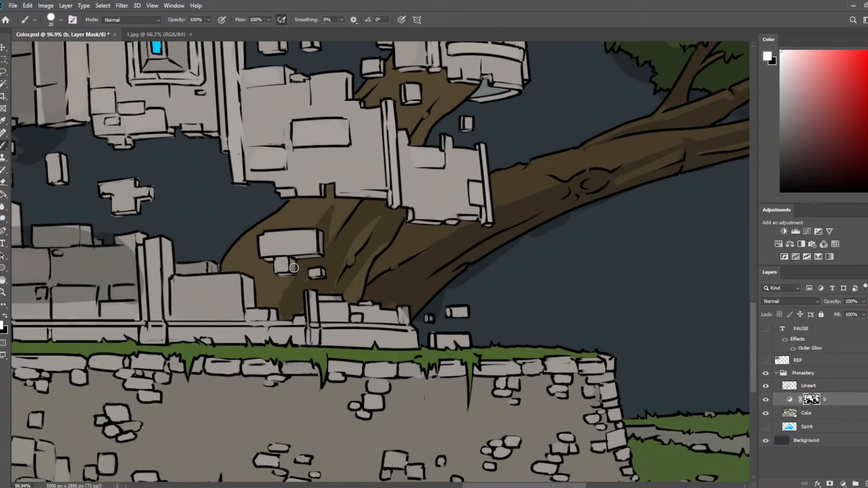
pyautogui.press('e')
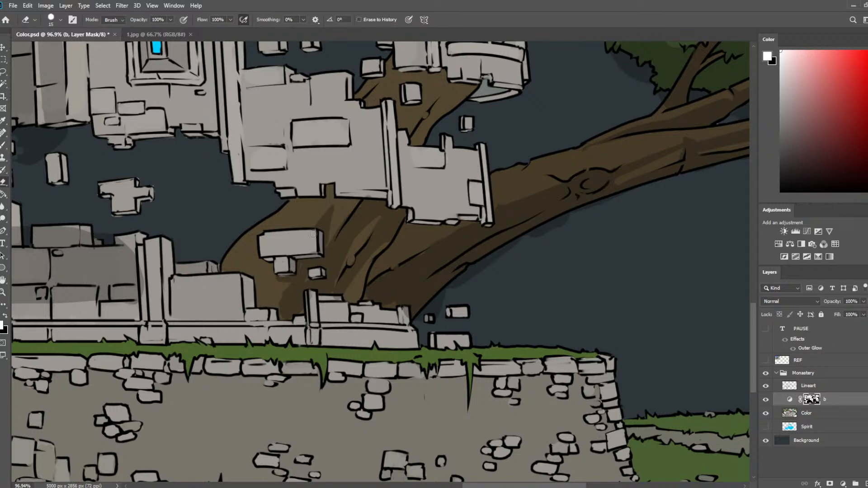
pyautogui.press('b')
pyautogui.moveTo(290, 223); pyautogui.dragTo(301, 213)
pyautogui.press('e')
pyautogui.press('b')
pyautogui.moveTo(273, 271); pyautogui.dragTo(263, 291)
pyautogui.press('e')
pyautogui.press('b')
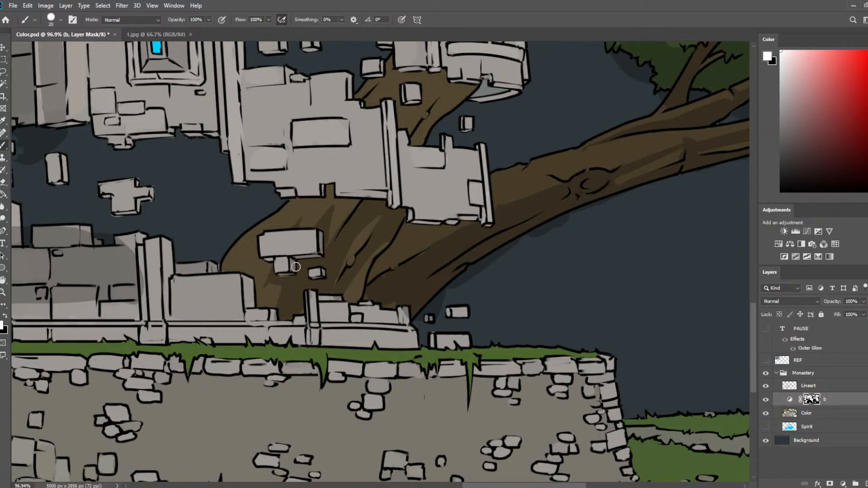
# Shade the outer curve of the tree base beside the floating stones, trimming the shadow with the 15 px eraser.
pyautogui.press('e')
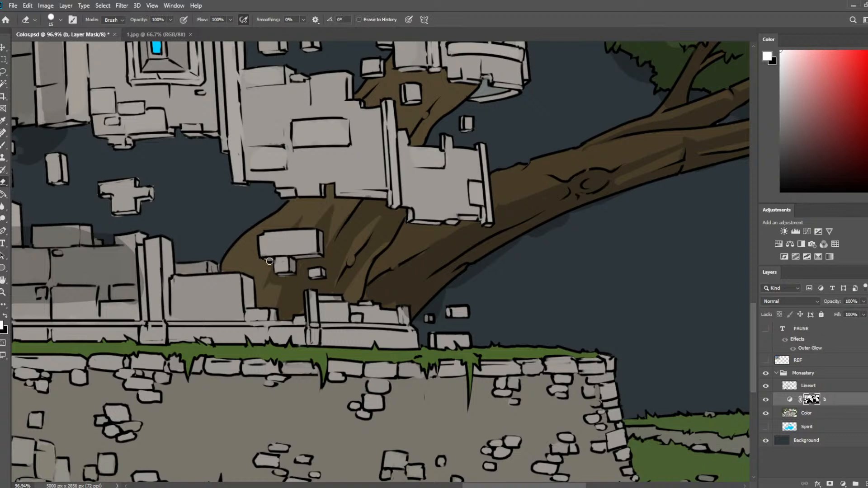
pyautogui.press('b')
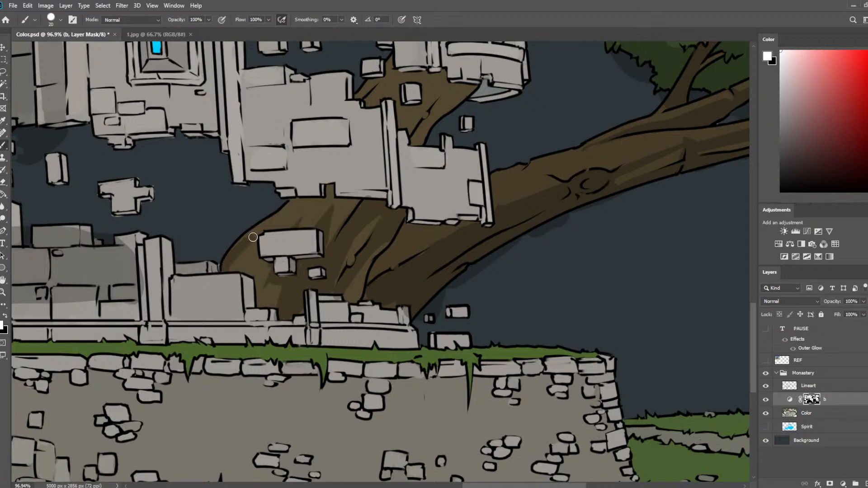
pyautogui.press('e')
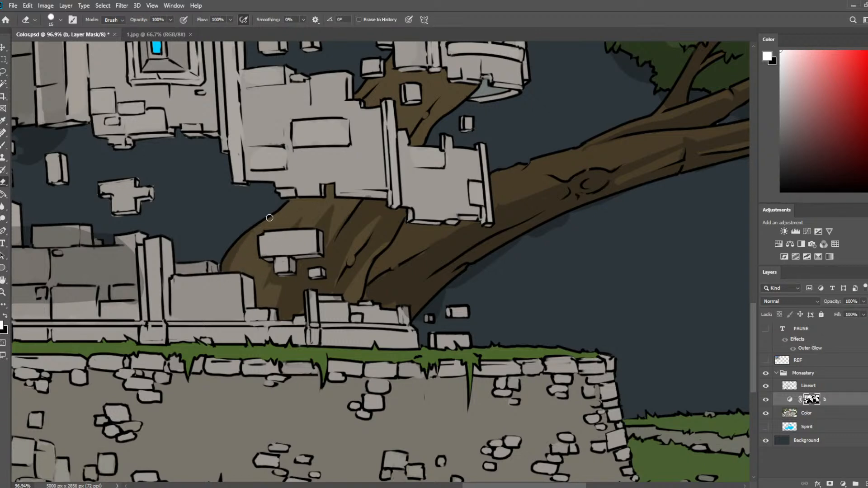
pyautogui.press('b')
pyautogui.press('e')
pyautogui.press('b')
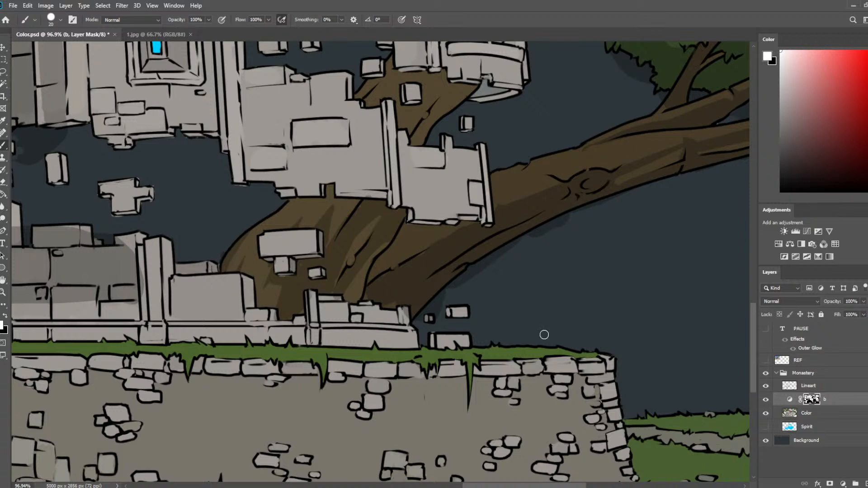
# Clean the tree base's outer edge on the Color layer with a 6 px eraser, and return to layer b's mask with the 20 px brush.
pyautogui.click(811, 413)
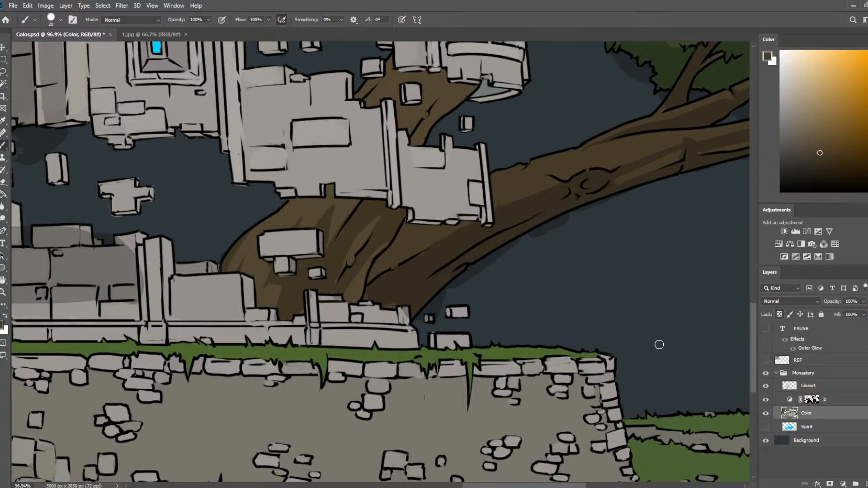
pyautogui.press('e')
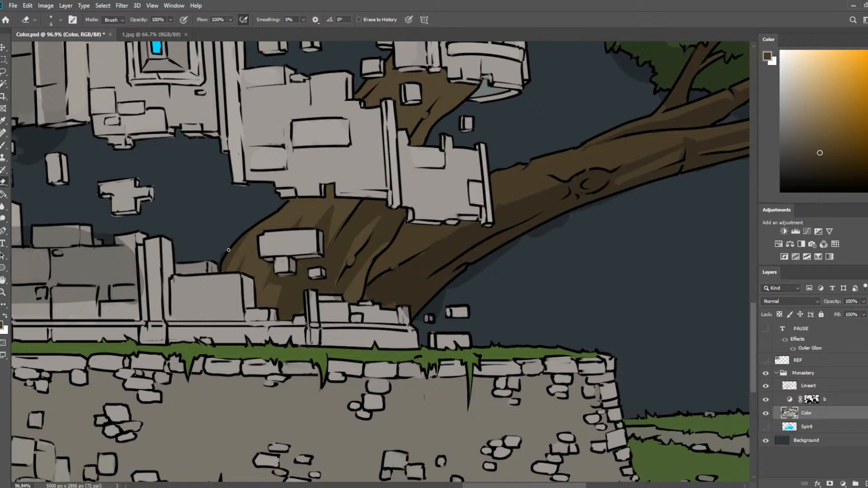
pyautogui.click(813, 399)
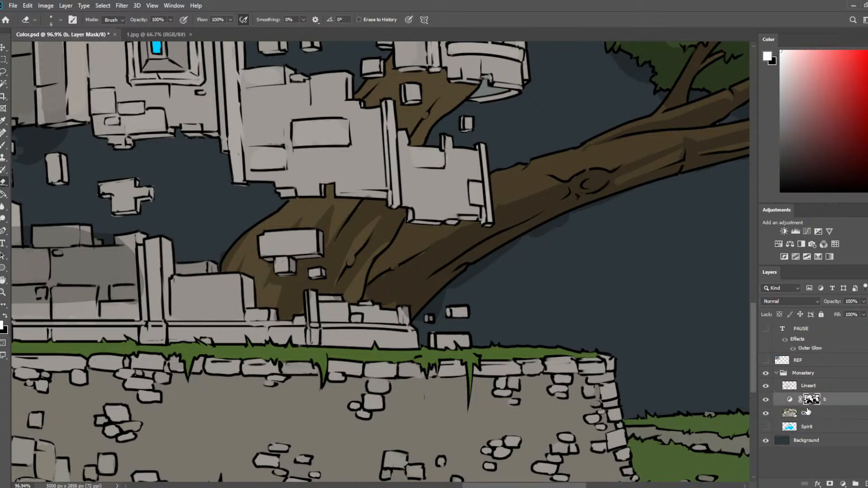
pyautogui.press('b')
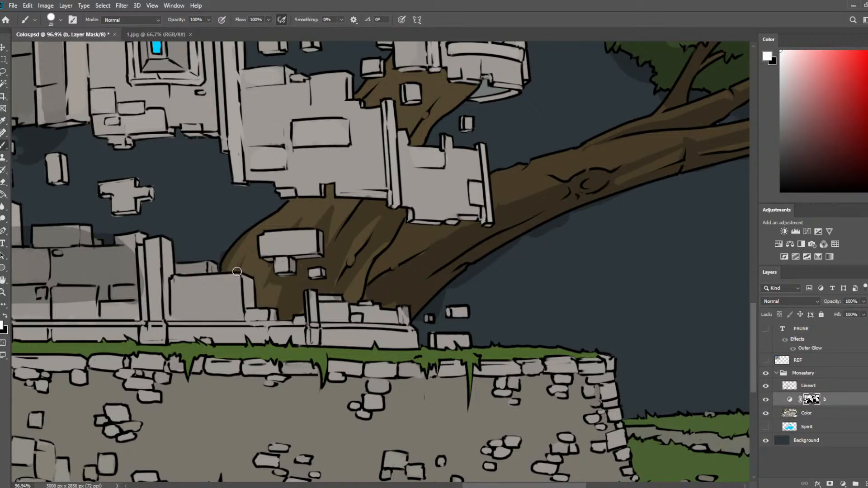
# Shade the bark at the tree base's outer edge beside the floating stones with the 20 px brush, trimming with the 15 px eraser.
pyautogui.moveTo(249, 271); pyautogui.dragTo(249, 254)
pyautogui.press('e')
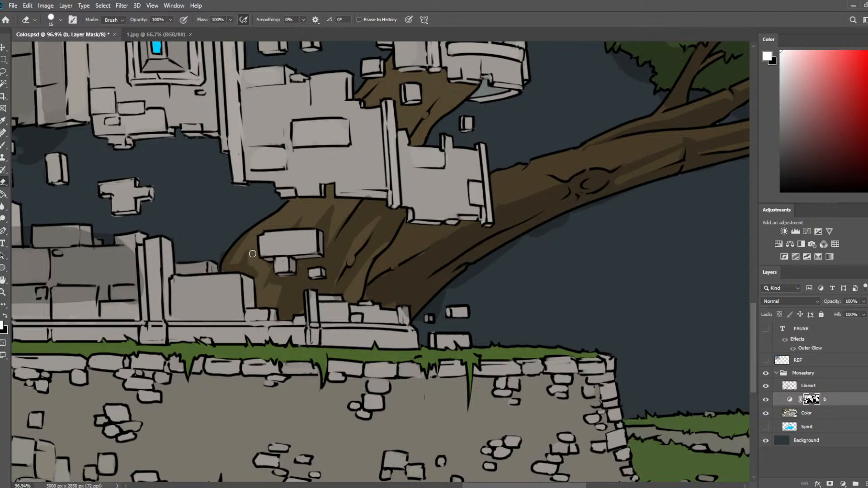
pyautogui.press('b')
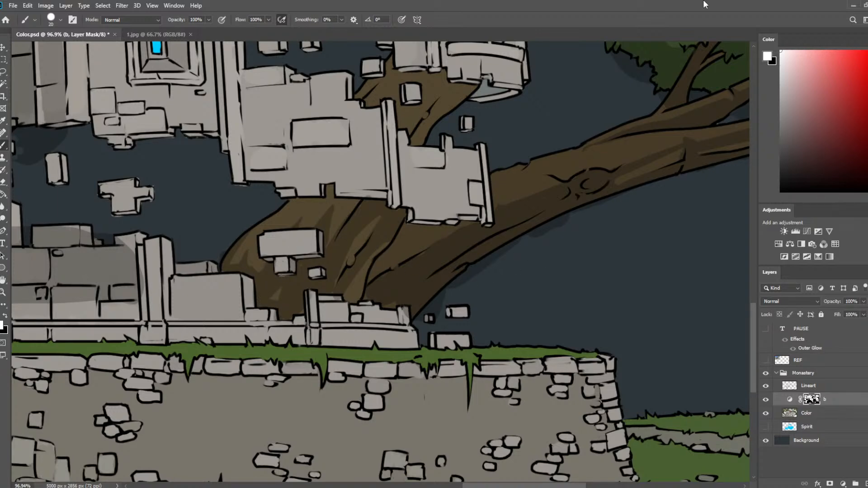
# Paint bark shadows on the trunk piece around the small floating stone below the tall window, alternating the 20 px brush and 15 px eraser.
pyautogui.scroll(-3, 405, 192)
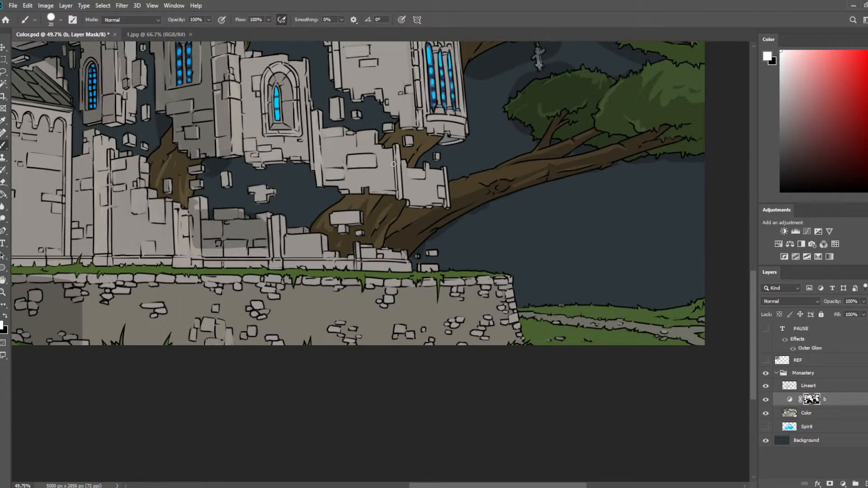
pyautogui.scroll(5, 475, 104)
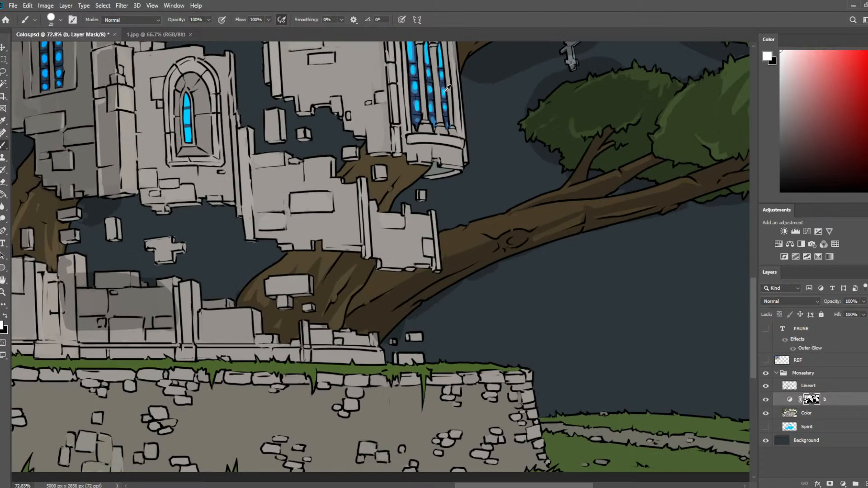
pyautogui.moveTo(369, 248)
pyautogui.mouseDown()
pyautogui.moveTo(356, 268)
pyautogui.moveTo(398, 208)
pyautogui.moveTo(406, 202)
pyautogui.moveTo(389, 225)
pyautogui.moveTo(424, 201)
pyautogui.moveTo(402, 219)
pyautogui.moveTo(343, 228)
pyautogui.mouseUp()
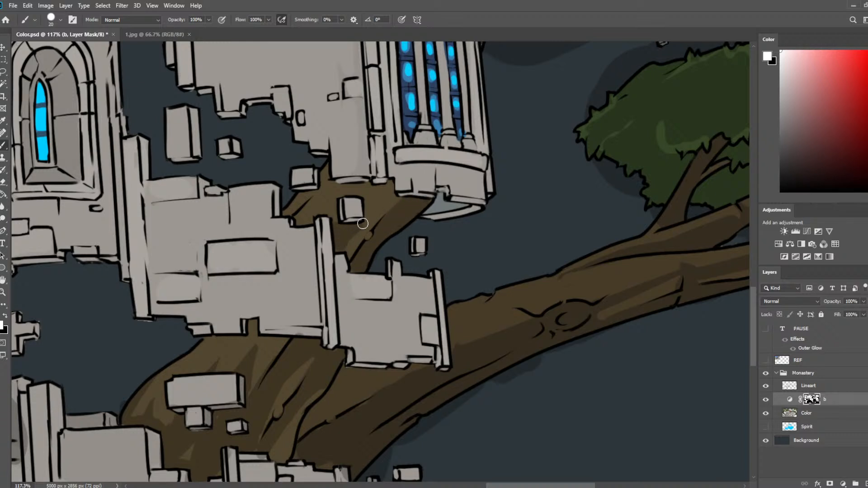
pyautogui.press('e')
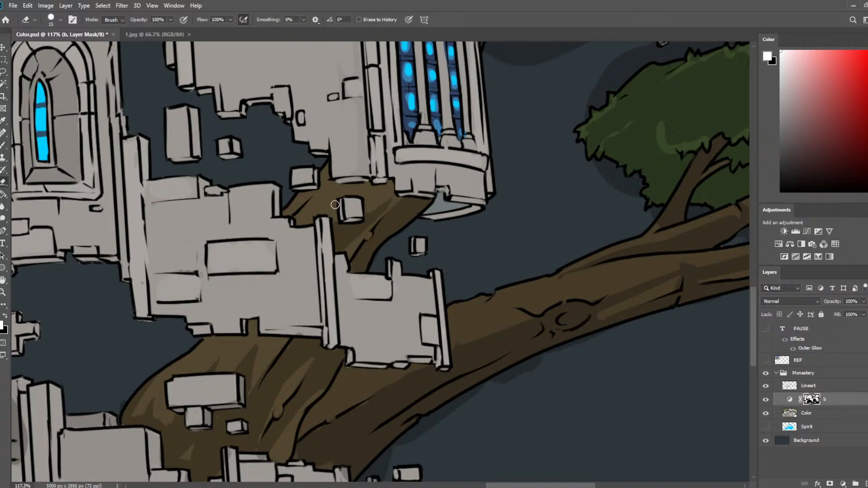
pyautogui.press('b')
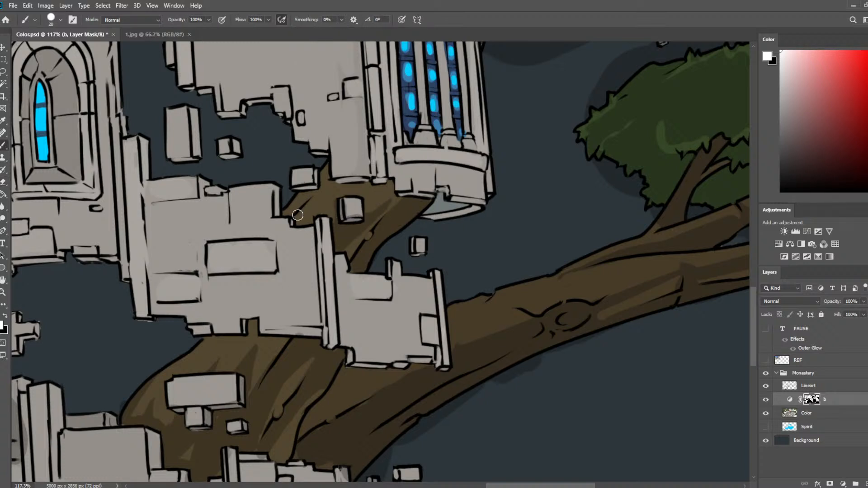
pyautogui.press('e')
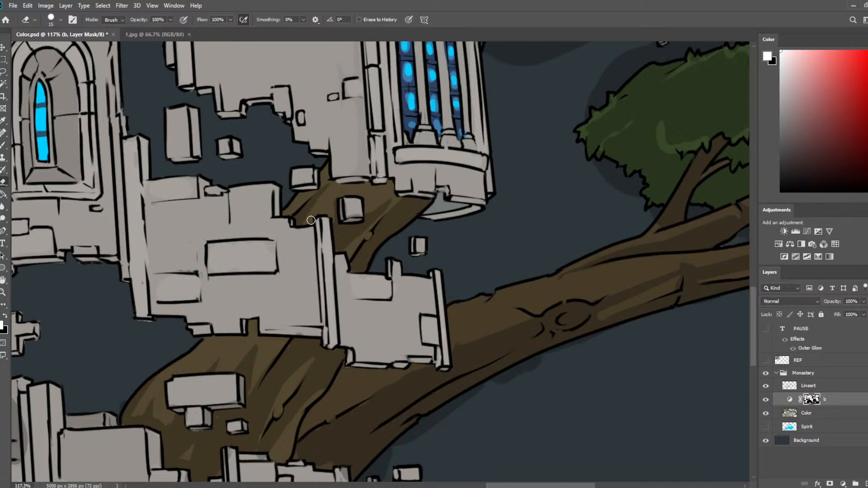
pyautogui.press('b')
pyautogui.press('e')
pyautogui.press('b')
pyautogui.moveTo(341, 256)
pyautogui.mouseDown()
pyautogui.moveTo(350, 331)
pyautogui.moveTo(348, 263)
pyautogui.moveTo(349, 329)
pyautogui.mouseUp()
pyautogui.press('e')
# Paint a vertical shadow strip down the wall's edge and narrow pillar beside the tall three-light window with the 20 px brush.
pyautogui.scroll(-3, 280, 322)
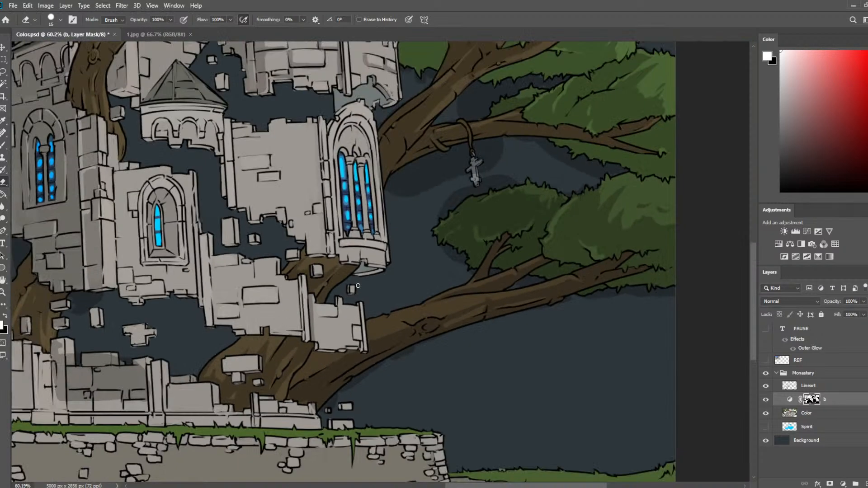
pyautogui.scroll(2, 357, 286)
pyautogui.moveTo(295, 291); pyautogui.dragTo(296, 339)
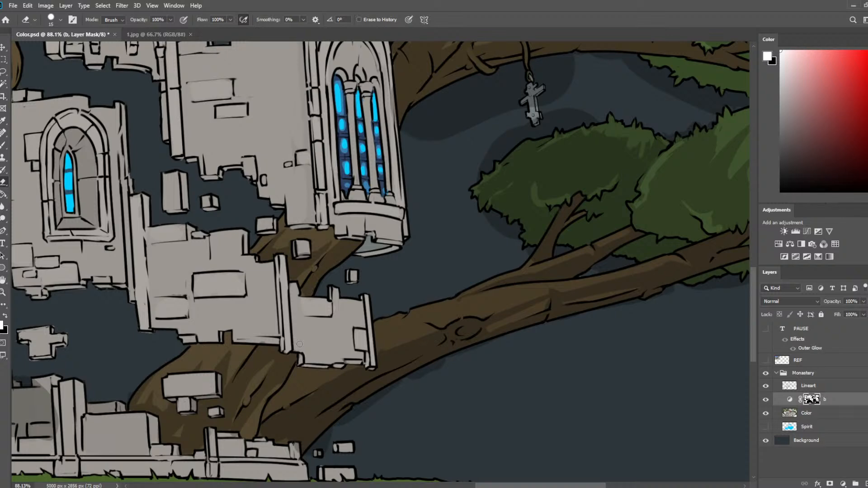
pyautogui.scroll(5, 292, 292)
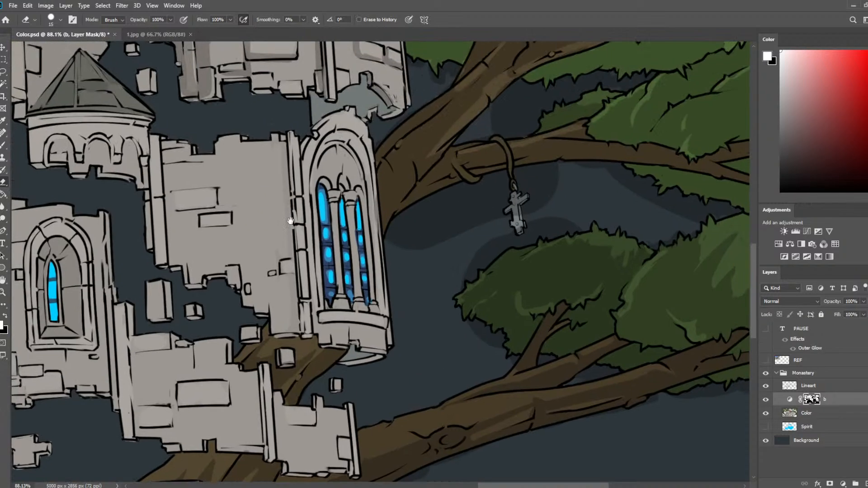
pyautogui.press('b')
pyautogui.moveTo(285, 141); pyautogui.dragTo(286, 226)
pyautogui.moveTo(289, 154)
pyautogui.mouseDown()
pyautogui.moveTo(285, 237)
pyautogui.moveTo(289, 227)
pyautogui.moveTo(296, 254)
pyautogui.moveTo(288, 221)
pyautogui.moveTo(296, 325)
pyautogui.moveTo(296, 289)
pyautogui.mouseUp()
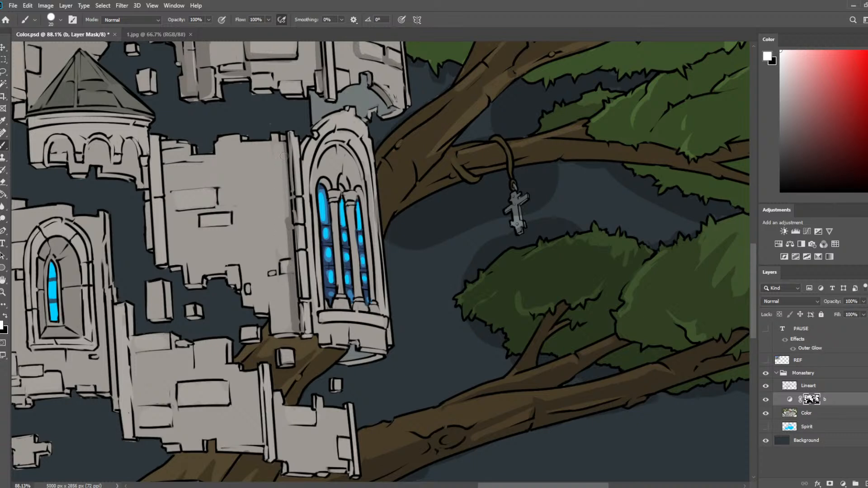
pyautogui.moveTo(285, 137); pyautogui.dragTo(293, 270)
pyautogui.moveTo(288, 156); pyautogui.dragTo(297, 262)
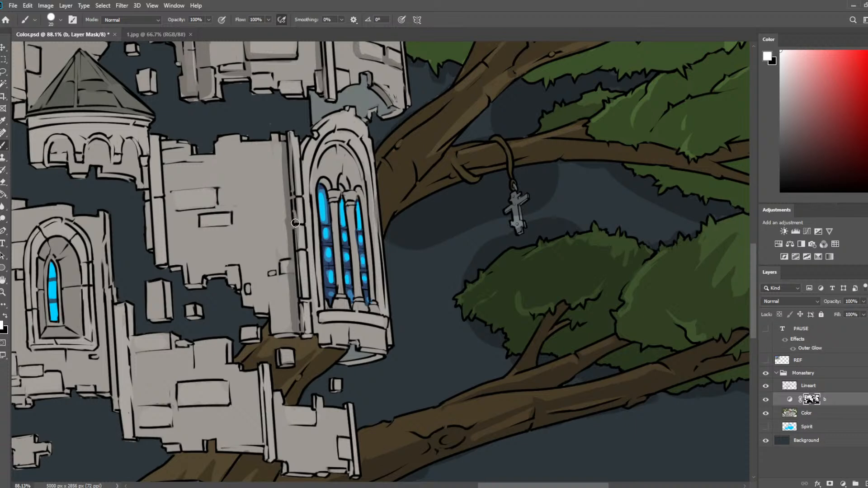
pyautogui.moveTo(295, 225)
pyautogui.mouseDown()
pyautogui.moveTo(303, 226)
pyautogui.moveTo(303, 202)
pyautogui.mouseUp()
# Refine the pillar's shadow beside the tall window, alternating the 15 px eraser and 20 px brush.
pyautogui.press('e')
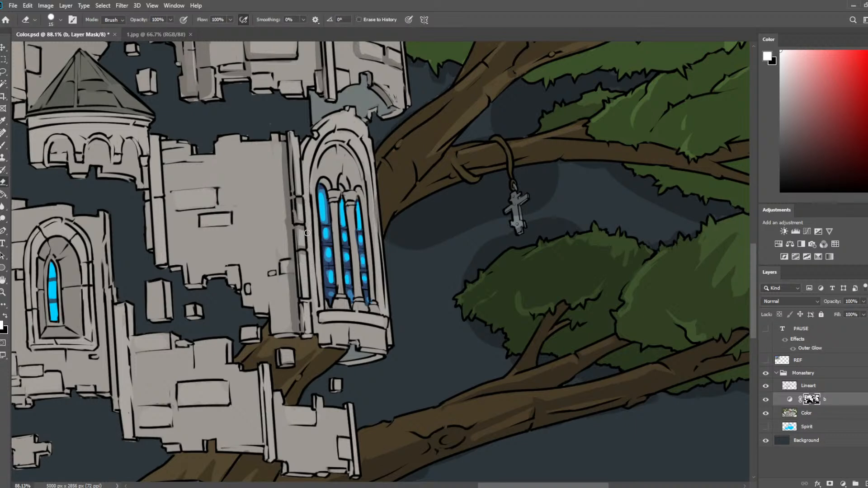
pyautogui.press('b')
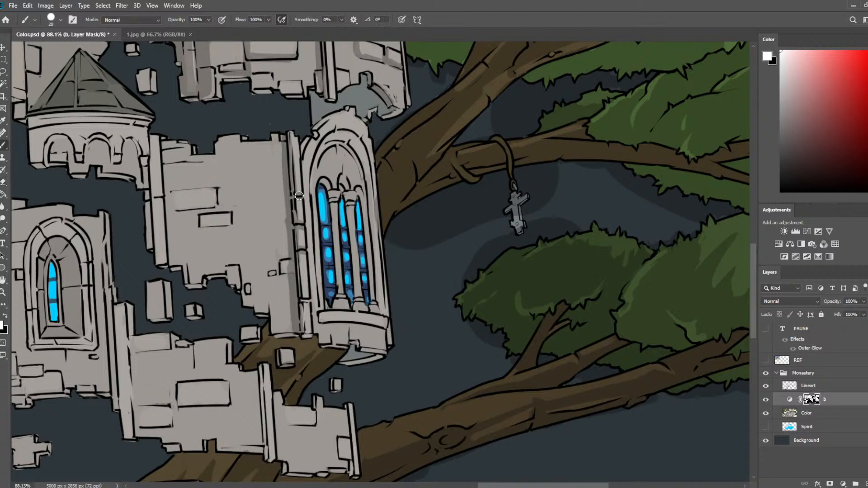
pyautogui.press('e')
pyautogui.press('b')
pyautogui.press('e')
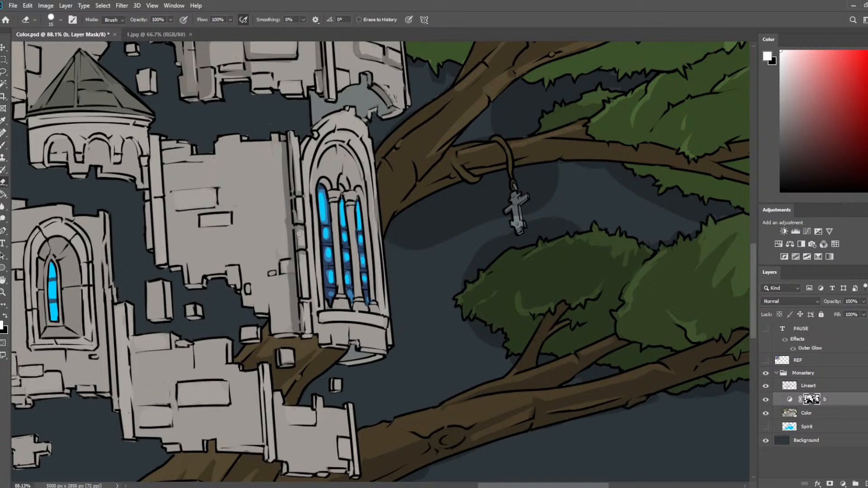
pyautogui.press('b')
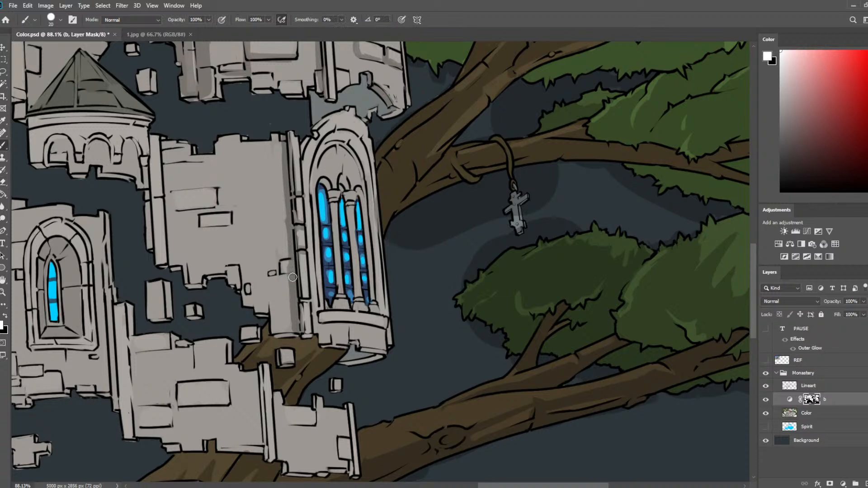
# Shade the small protruding bricks next to the tall window's pillar, reducing the brush to 10 px and trimming with the 15 px eraser.
pyautogui.press('e')
pyautogui.press('b')
pyautogui.press('e')
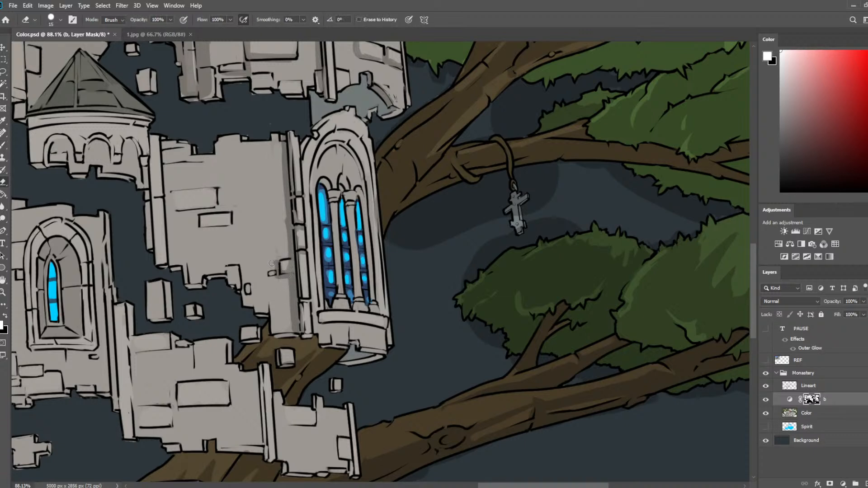
pyautogui.press('b')
pyautogui.press('[')
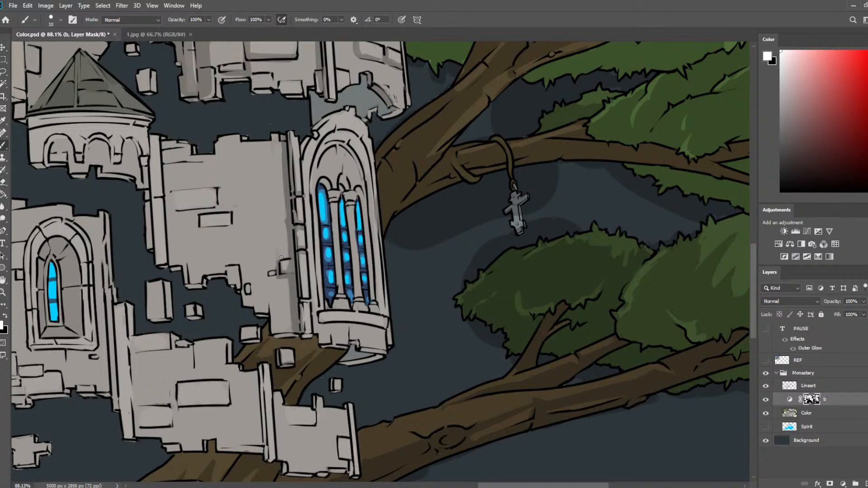
pyautogui.press('e')
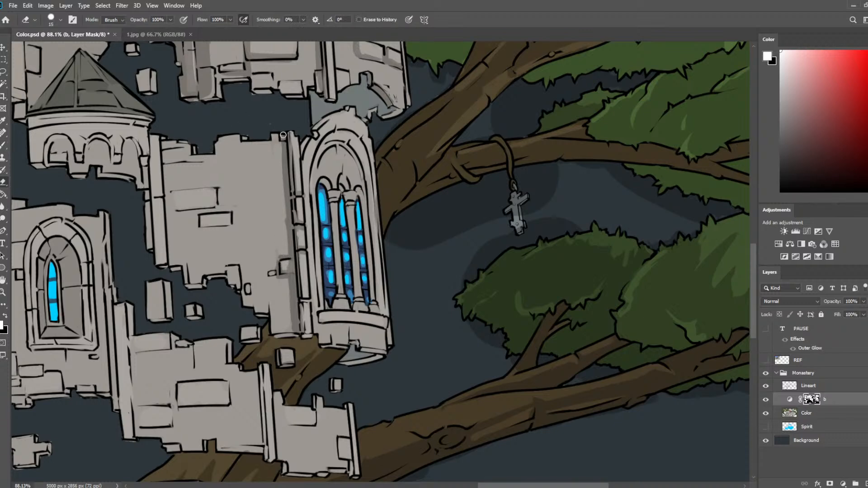
pyautogui.press('b')
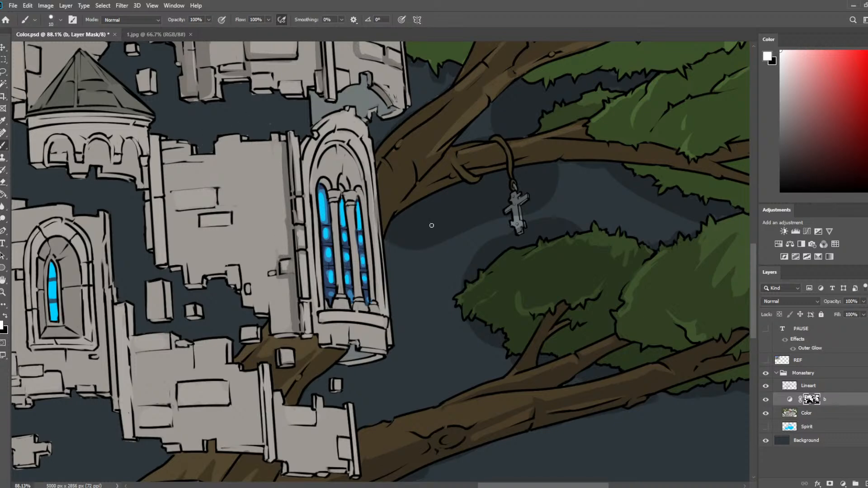
# Touch up the trunk's edge behind the tall window on the Color layer with the 10 px brush and 15 px eraser.
pyautogui.moveTo(432, 226); pyautogui.dragTo(481, 284)
pyautogui.click(820, 414)
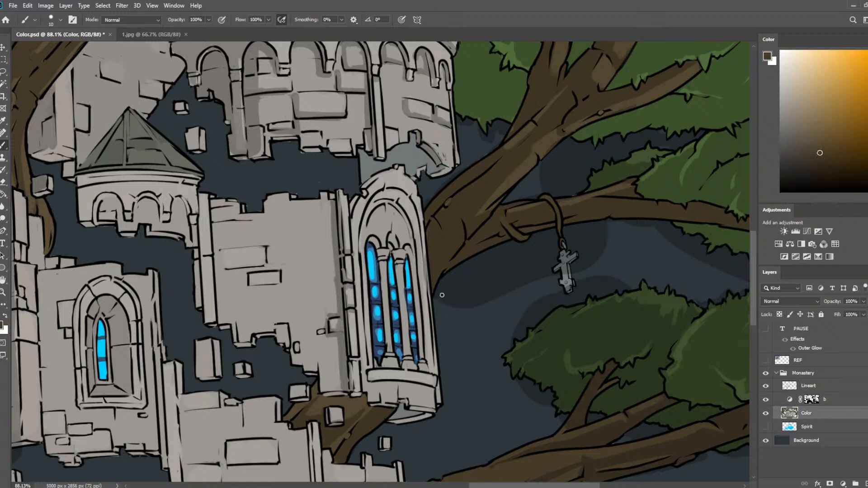
pyautogui.press('e')
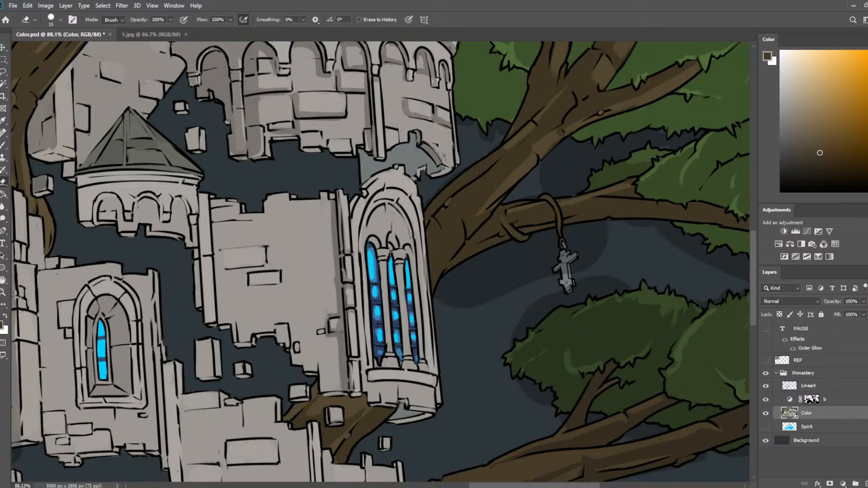
pyautogui.moveTo(449, 194); pyautogui.dragTo(494, 283)
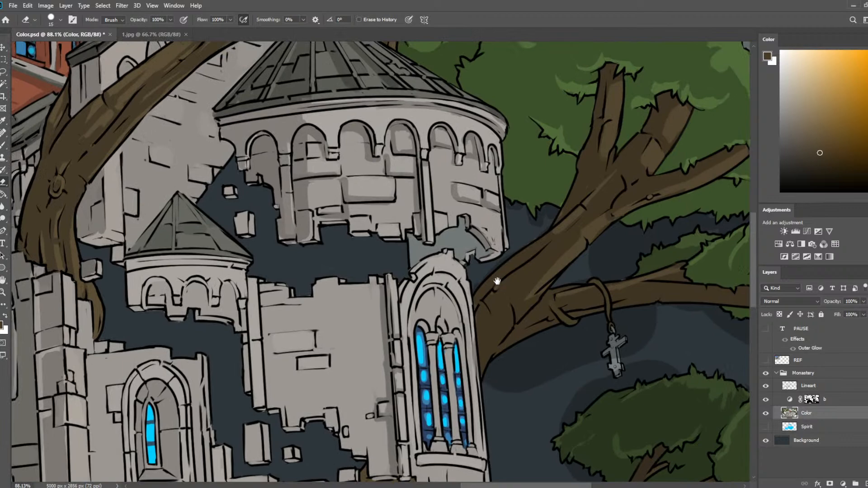
# Return to layer b's mask and shade the inside of the tall window's arch with the brush enlarged to 20 px.
pyautogui.scroll(-8, 496, 276)
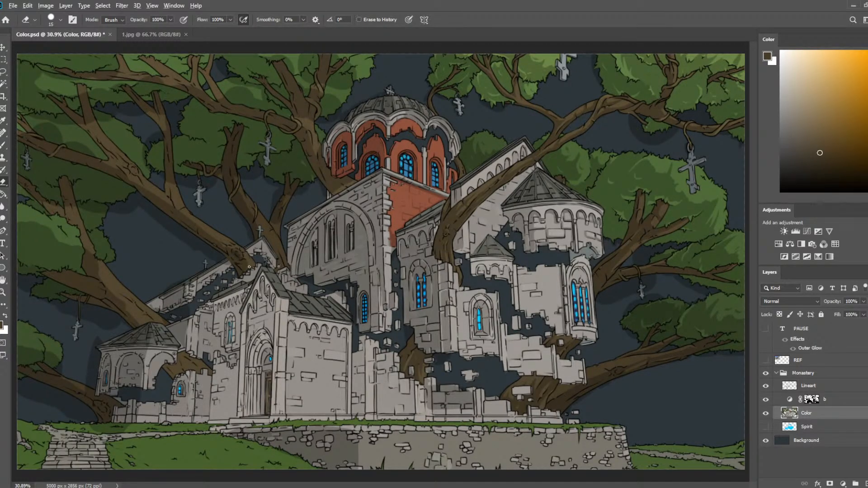
pyautogui.scroll(8, 361, 326)
pyautogui.moveTo(590, 277); pyautogui.dragTo(63, 257)
pyautogui.scroll(-1, 62, 256)
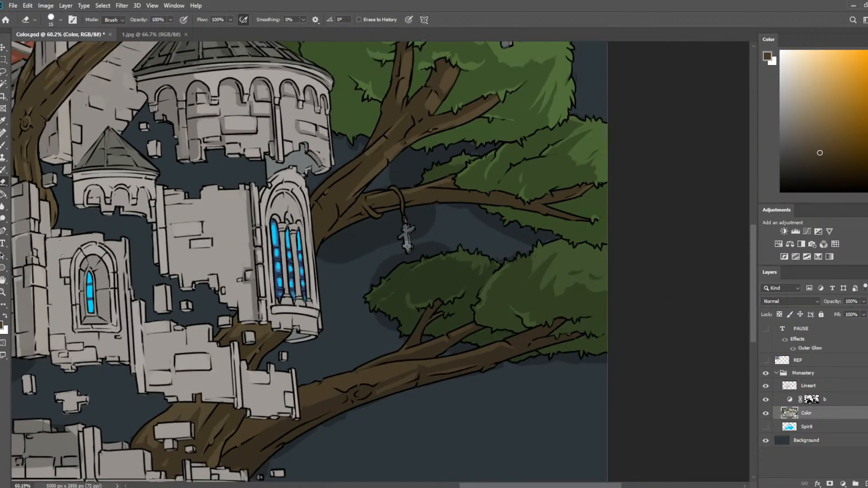
pyautogui.press('b')
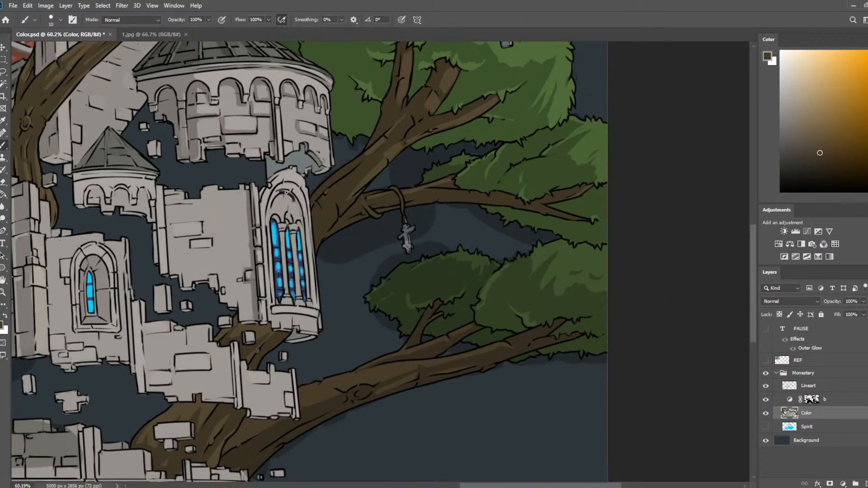
pyautogui.click(812, 399)
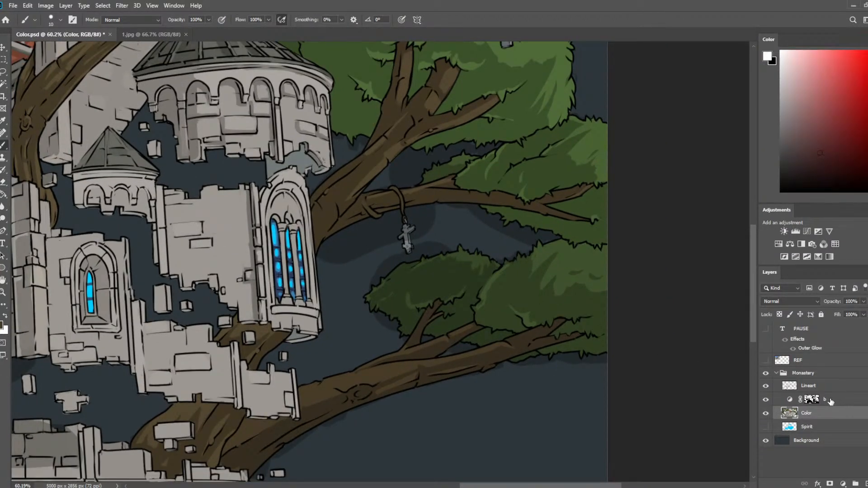
pyautogui.press(']')
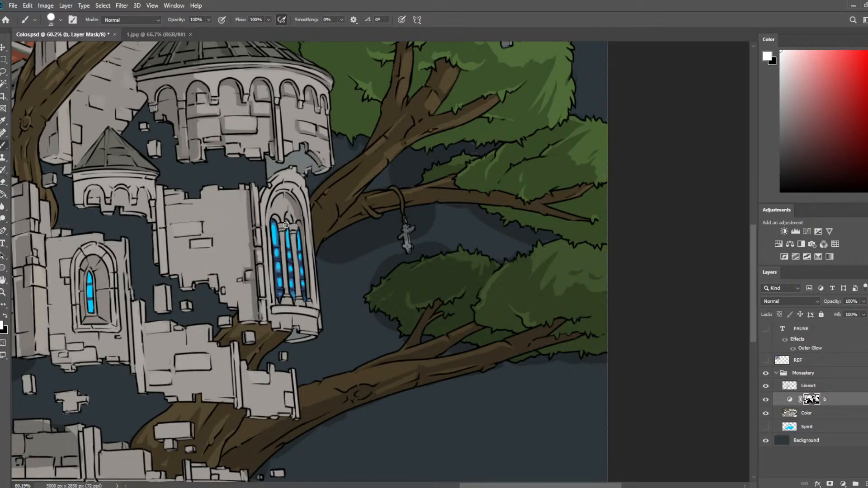
# Shade the tall window's glass and slender columns on layer b's mask, alternating the 20 px brush and 15 px eraser.
pyautogui.press('e')
pyautogui.press('b')
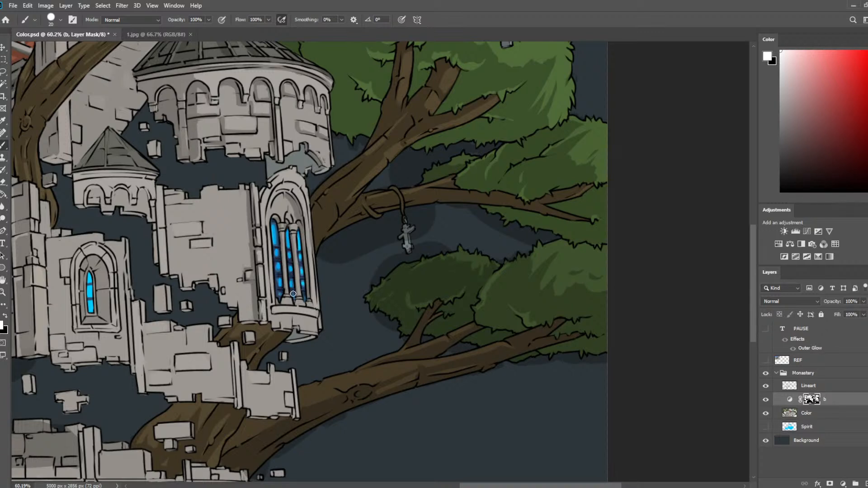
pyautogui.press('e')
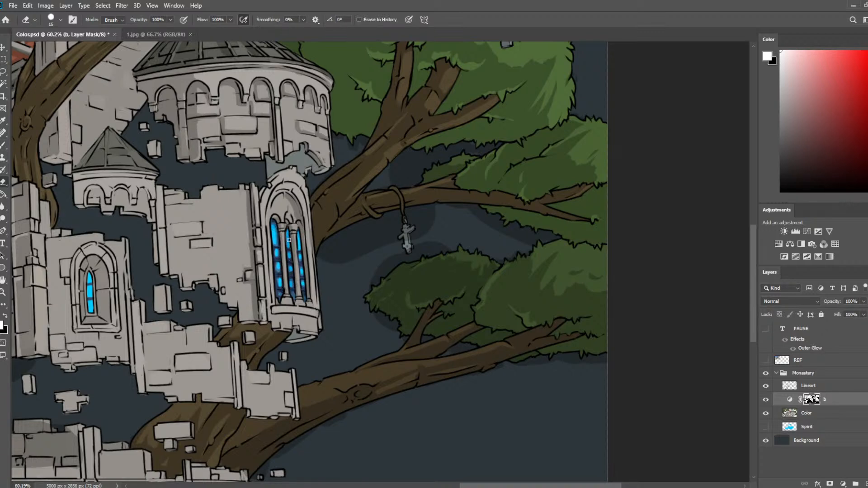
pyautogui.press('b')
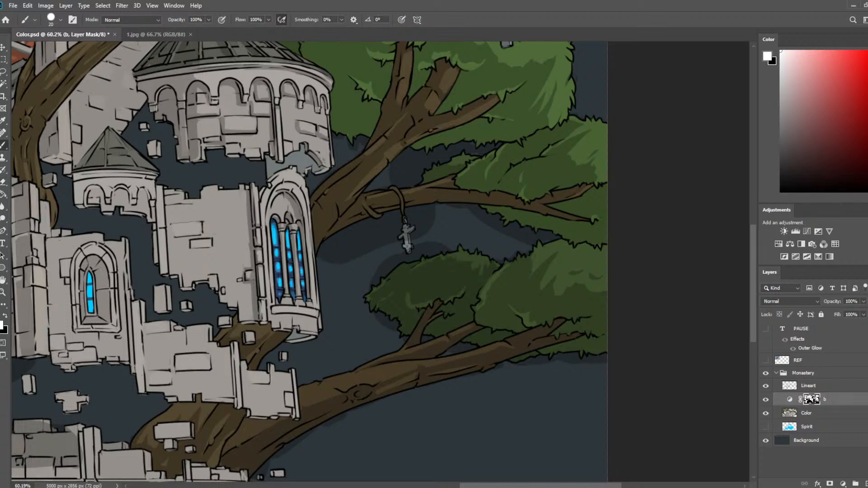
# Shade the protruding bricks on the wall beside the tall arched window on layer b's mask with the 20 px brush and 15 px eraser.
pyautogui.press('e')
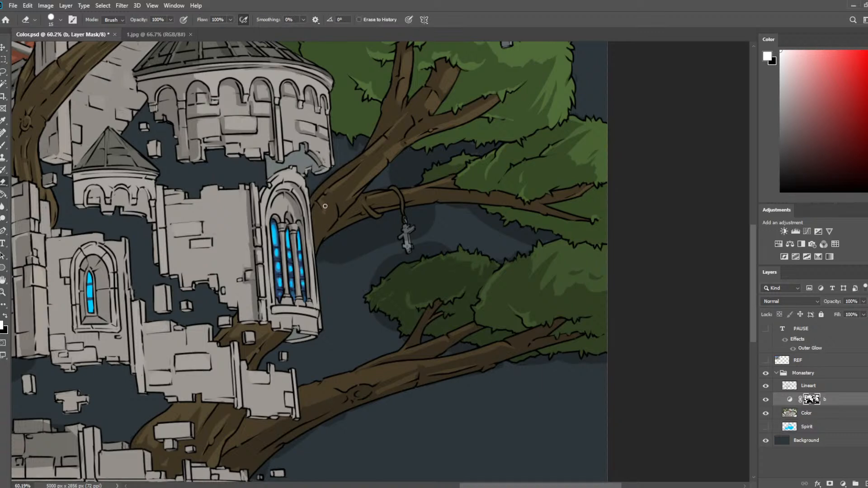
pyautogui.press('b')
pyautogui.moveTo(473, 142); pyautogui.dragTo(456, 194)
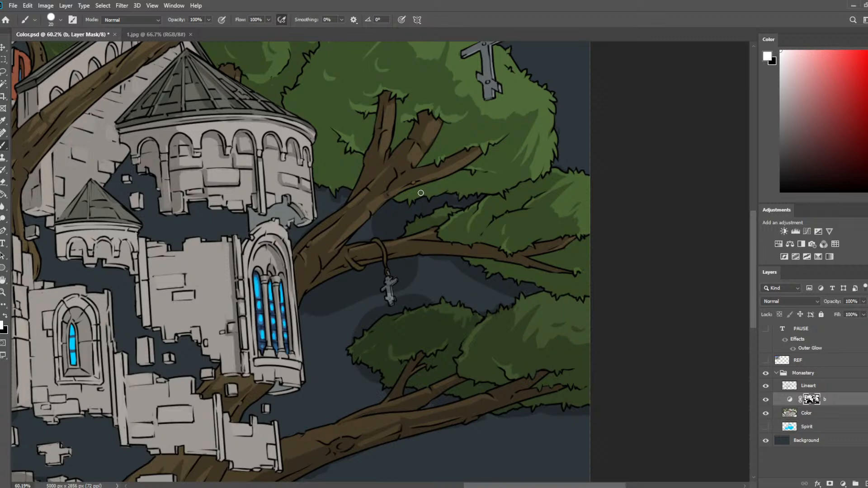
pyautogui.moveTo(330, 287); pyautogui.dragTo(482, 217)
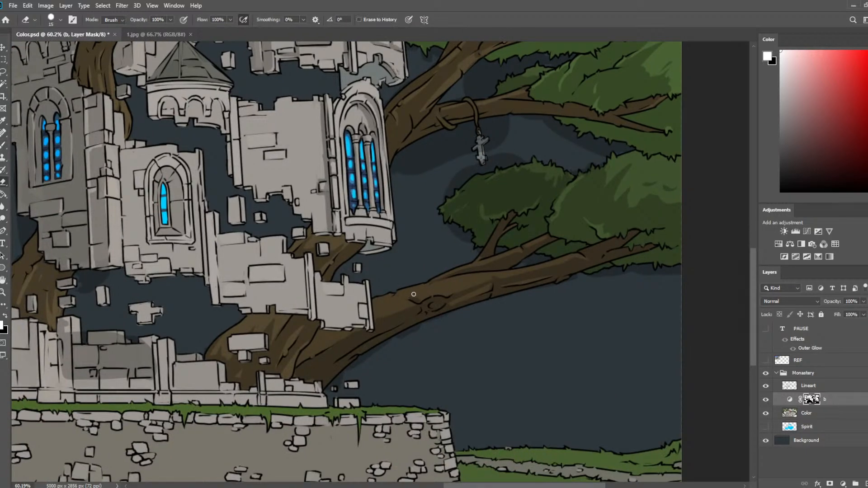
pyautogui.press('e')
pyautogui.moveTo(457, 235); pyautogui.dragTo(455, 299)
pyautogui.press('b')
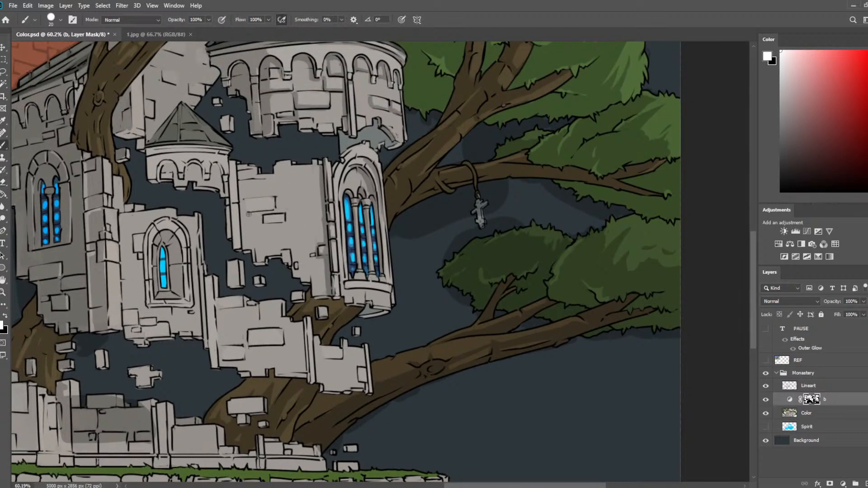
pyautogui.moveTo(273, 210)
pyautogui.mouseDown()
pyautogui.moveTo(274, 199)
pyautogui.moveTo(248, 201)
pyautogui.moveTo(281, 222)
pyautogui.mouseUp()
pyautogui.press('e')
pyautogui.press('b')
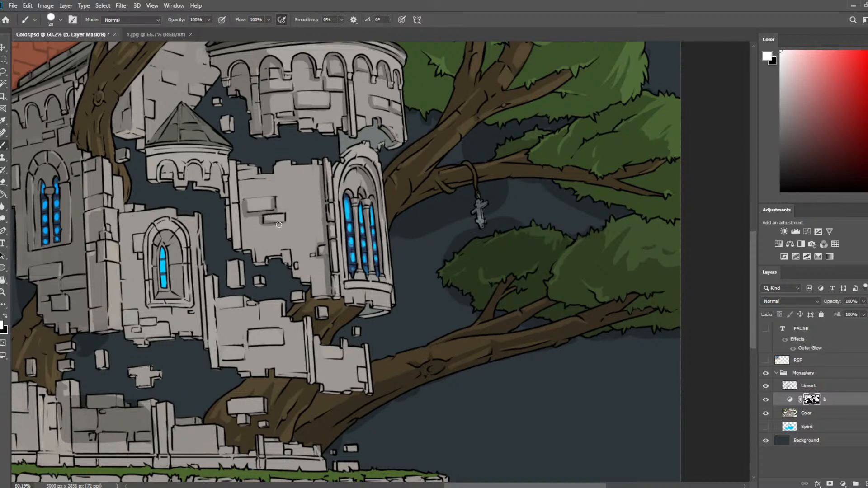
# Paint a brick-shaped shadow mark mid-wall, trim it with the 15 px eraser, and shade the notch in the wall's ragged lower edge.
pyautogui.moveTo(300, 194)
pyautogui.mouseDown()
pyautogui.moveTo(280, 208)
pyautogui.moveTo(304, 207)
pyautogui.moveTo(278, 200)
pyautogui.moveTo(311, 196)
pyautogui.moveTo(306, 208)
pyautogui.moveTo(283, 207)
pyautogui.moveTo(297, 201)
pyautogui.moveTo(276, 190)
pyautogui.moveTo(303, 184)
pyautogui.moveTo(293, 196)
pyautogui.moveTo(295, 217)
pyautogui.mouseUp()
pyautogui.press('e')
pyautogui.press('b')
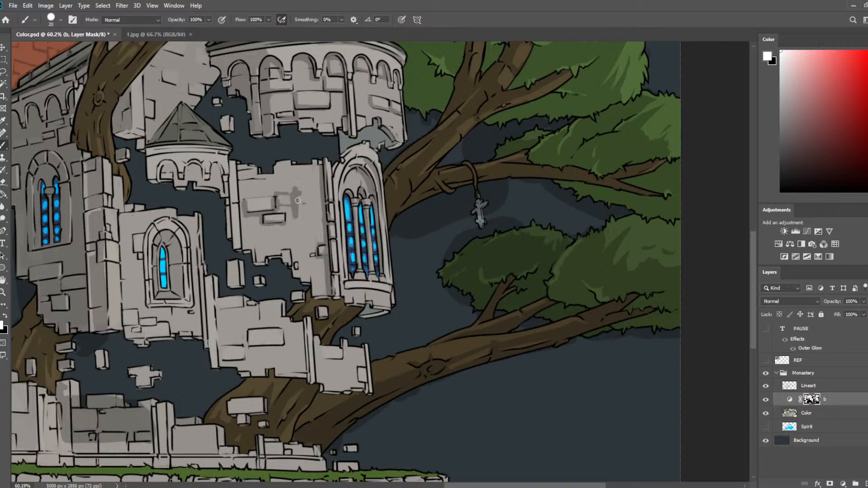
pyautogui.press('e')
pyautogui.moveTo(294, 186); pyautogui.dragTo(295, 219)
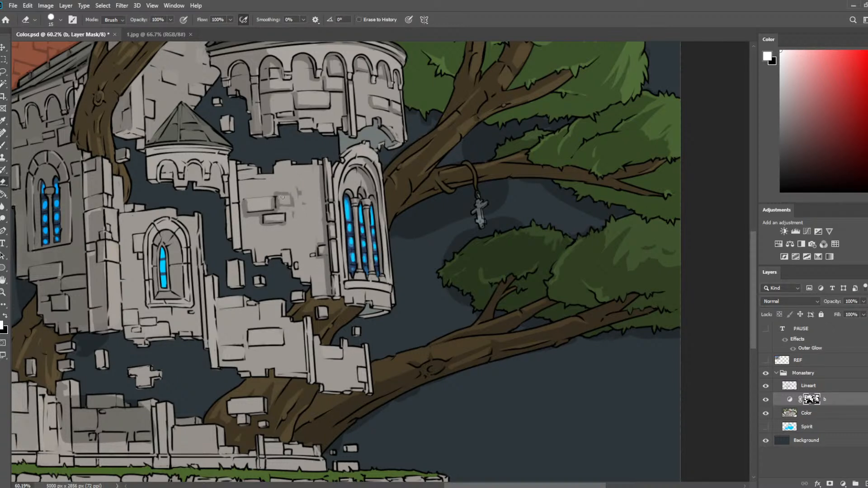
pyautogui.press('b')
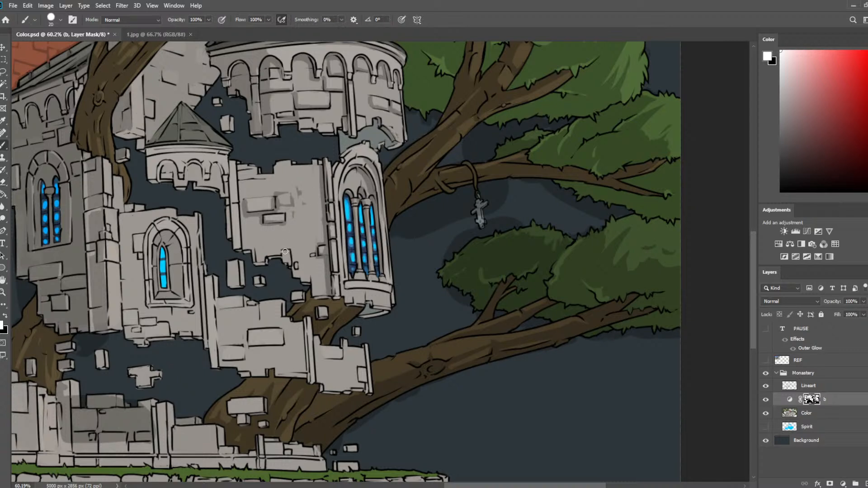
pyautogui.moveTo(285, 250); pyautogui.dragTo(289, 262)
pyautogui.press('e')
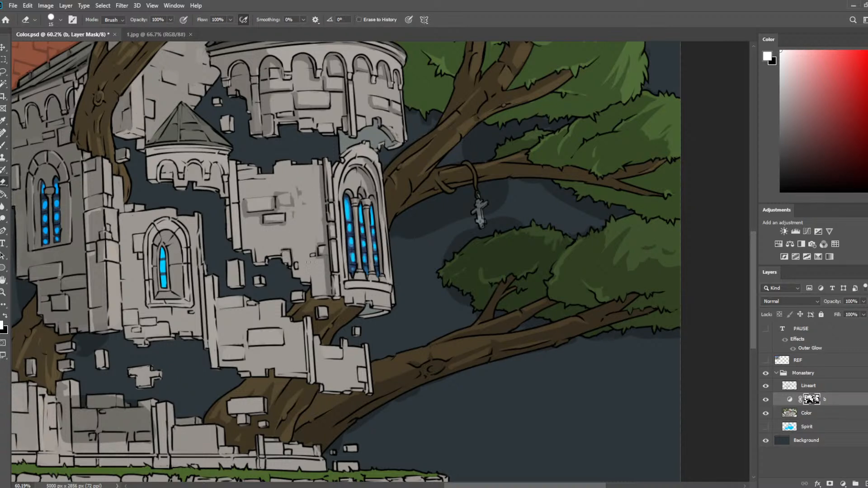
# Shade around the large protruding brick and along the right edge of the broken wall below the tall window.
pyautogui.press('b')
pyautogui.moveTo(256, 304)
pyautogui.mouseDown()
pyautogui.moveTo(273, 319)
pyautogui.moveTo(251, 307)
pyautogui.moveTo(250, 322)
pyautogui.moveTo(237, 306)
pyautogui.moveTo(244, 303)
pyautogui.moveTo(223, 313)
pyautogui.moveTo(252, 311)
pyautogui.moveTo(235, 316)
pyautogui.moveTo(248, 312)
pyautogui.moveTo(267, 279)
pyautogui.mouseUp()
pyautogui.press('e')
pyautogui.press('b')
pyautogui.press('e')
pyautogui.press('b')
pyautogui.press('e')
pyautogui.press('b')
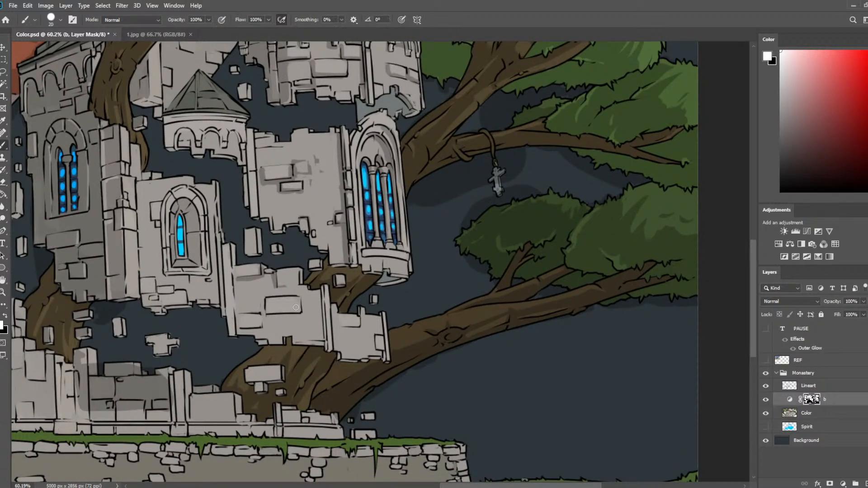
pyautogui.moveTo(322, 294); pyautogui.dragTo(321, 316)
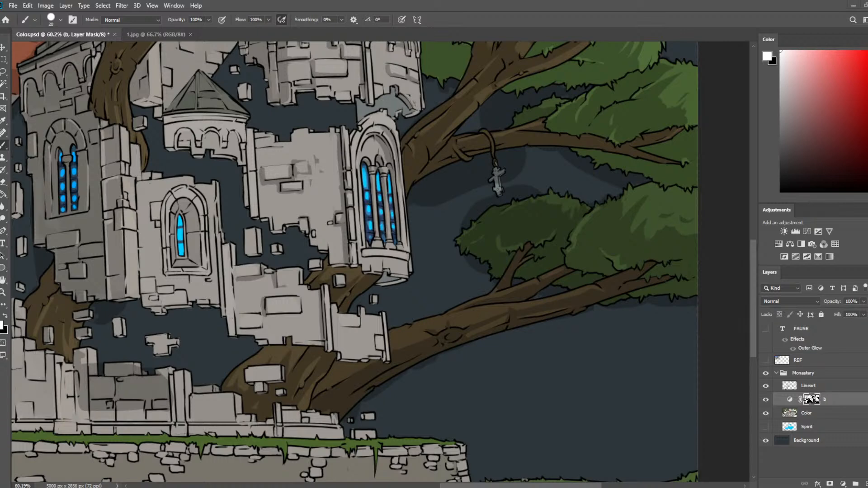
pyautogui.scroll(-3, 332, 328)
pyautogui.scroll(3, 347, 301)
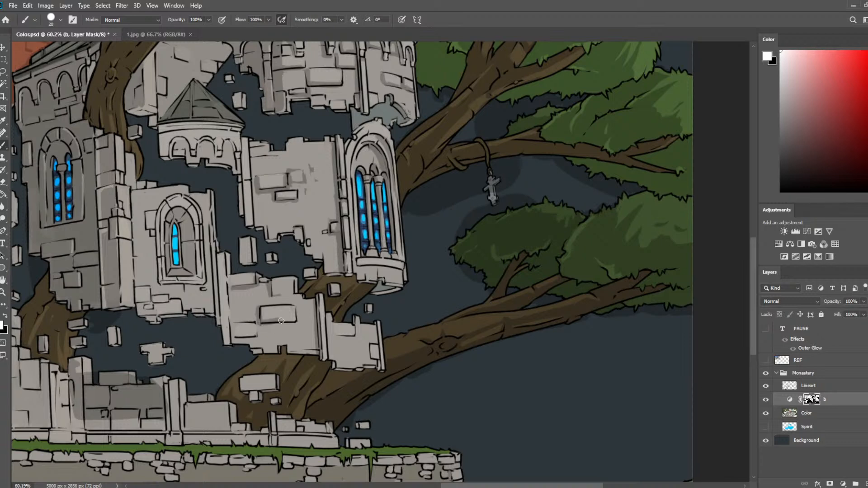
# Shade the small wall fragment at the broken wall's right end, alternating the 20 px brush and 15 px eraser.
pyautogui.press('e')
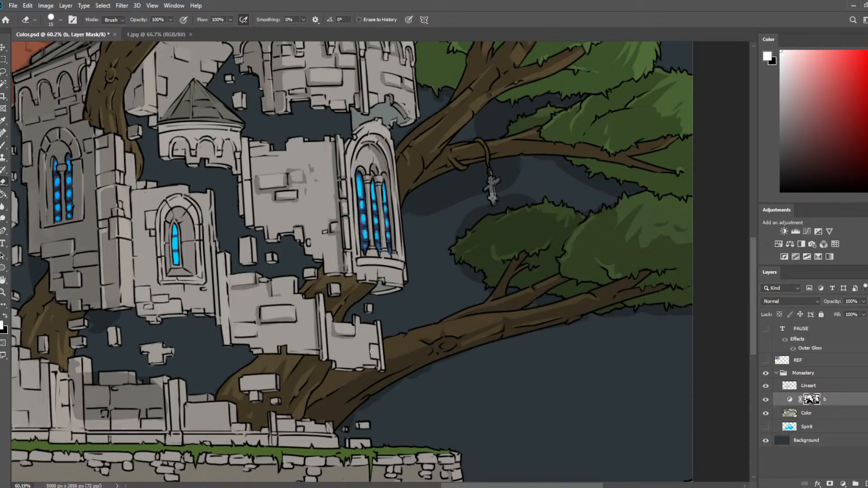
pyautogui.press('b')
pyautogui.moveTo(368, 344)
pyautogui.mouseDown()
pyautogui.moveTo(375, 360)
pyautogui.moveTo(361, 352)
pyautogui.moveTo(361, 361)
pyautogui.mouseUp()
pyautogui.press('e')
pyautogui.press('b')
pyautogui.press('e')
pyautogui.moveTo(334, 177)
pyautogui.mouseDown()
pyautogui.moveTo(463, 206)
pyautogui.moveTo(481, 202)
pyautogui.mouseUp()
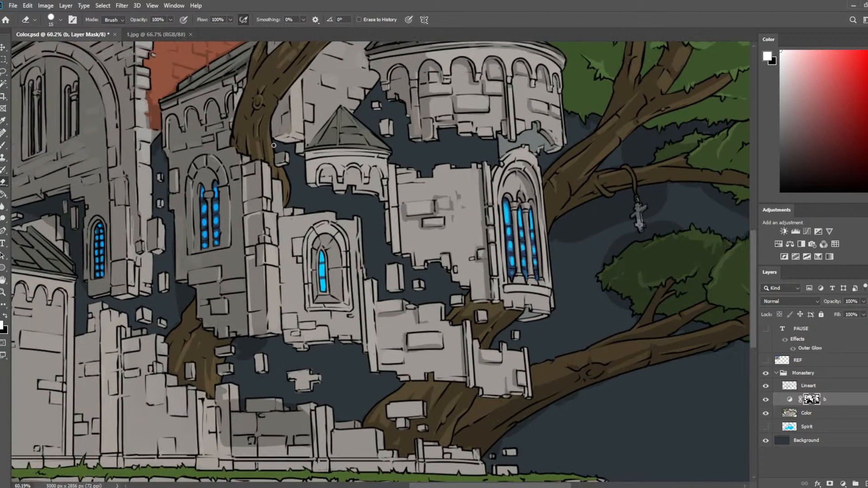
pyautogui.press('b')
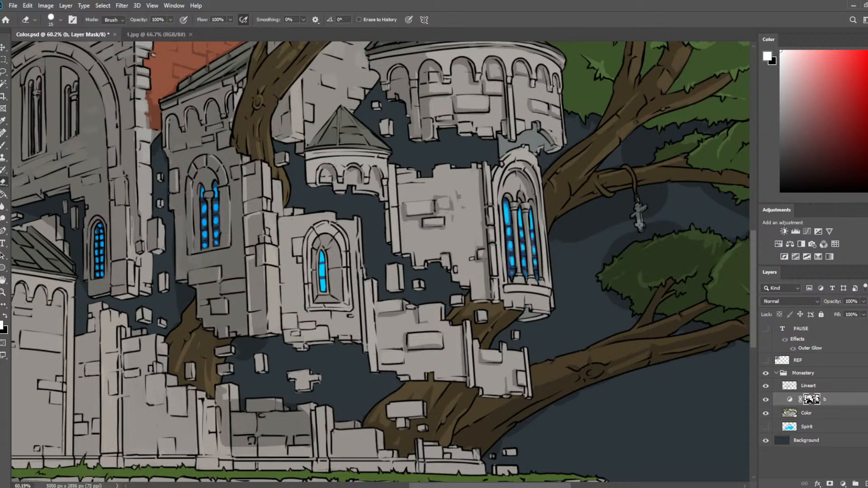
pyautogui.moveTo(308, 153); pyautogui.dragTo(390, 156)
pyautogui.hotkey('ctrl', 'z')
pyautogui.moveTo(307, 152); pyautogui.dragTo(377, 152)
pyautogui.hotkey('ctrl', 'z')
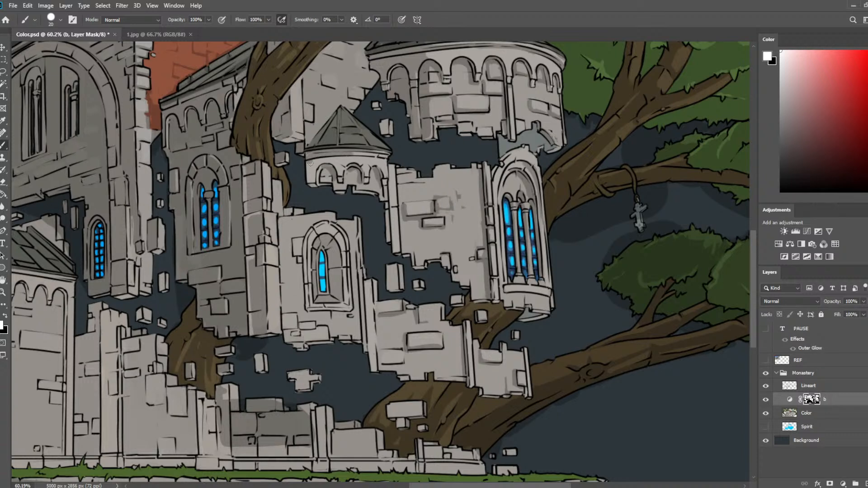
# Shade the band beneath the small turret's conical roof with the 20 px brush and trim it with the 15 px eraser.
pyautogui.press('e')
pyautogui.moveTo(311, 155); pyautogui.dragTo(378, 159)
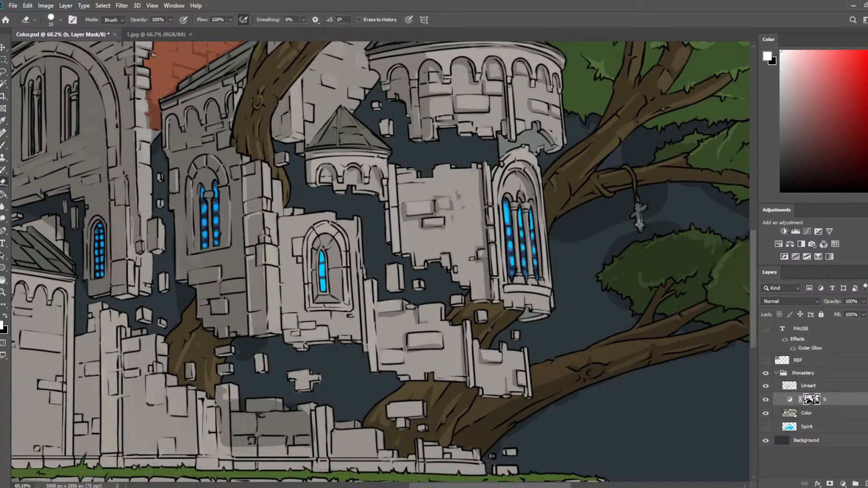
pyautogui.press('b')
pyautogui.moveTo(315, 161)
pyautogui.mouseDown()
pyautogui.moveTo(362, 159)
pyautogui.moveTo(334, 163)
pyautogui.moveTo(354, 160)
pyautogui.mouseUp()
pyautogui.press('e')
pyautogui.press('b')
pyautogui.press('e')
# Shade the recesses of the small turret's arches, cleaning the edges with the 15 px eraser.
pyautogui.press('b')
pyautogui.press('e')
pyautogui.press('b')
pyautogui.press('e')
pyautogui.press('b')
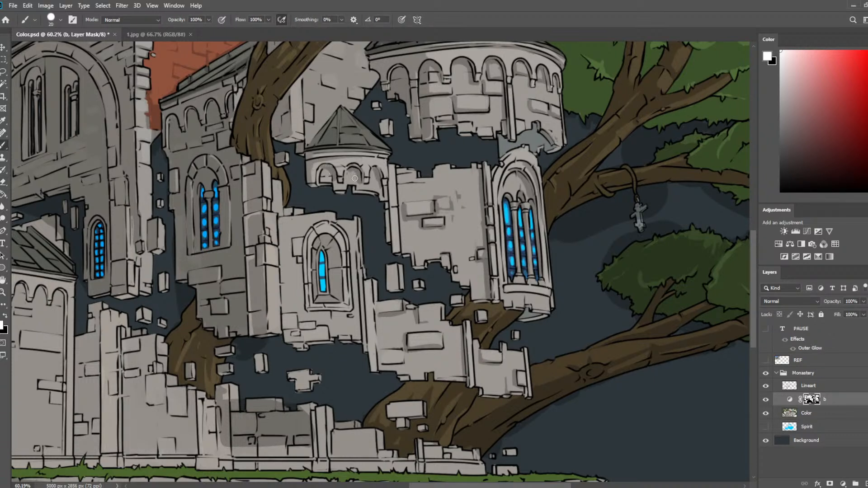
pyautogui.press('e')
pyautogui.moveTo(356, 179)
pyautogui.mouseDown()
pyautogui.moveTo(378, 159)
pyautogui.moveTo(387, 163)
pyautogui.mouseUp()
pyautogui.press('b')
pyautogui.press('e')
# Enlarge the brush to 35 px and paint a broad shadow down the left part of the wall between the small turret and tall window.
pyautogui.moveTo(384, 107); pyautogui.dragTo(400, 156)
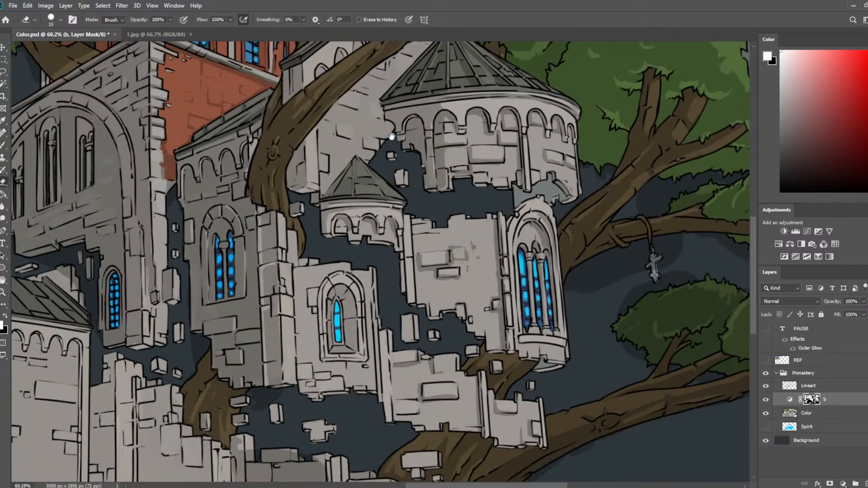
pyautogui.press('b')
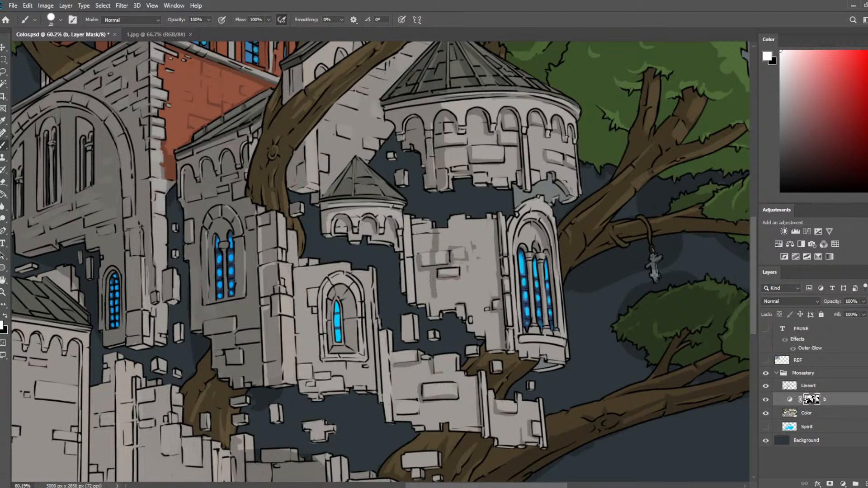
pyautogui.press(']')
pyautogui.moveTo(427, 224)
pyautogui.mouseDown()
pyautogui.moveTo(418, 254)
pyautogui.moveTo(413, 220)
pyautogui.moveTo(411, 299)
pyautogui.moveTo(410, 212)
pyautogui.moveTo(435, 312)
pyautogui.moveTo(430, 219)
pyautogui.moveTo(435, 313)
pyautogui.mouseUp()
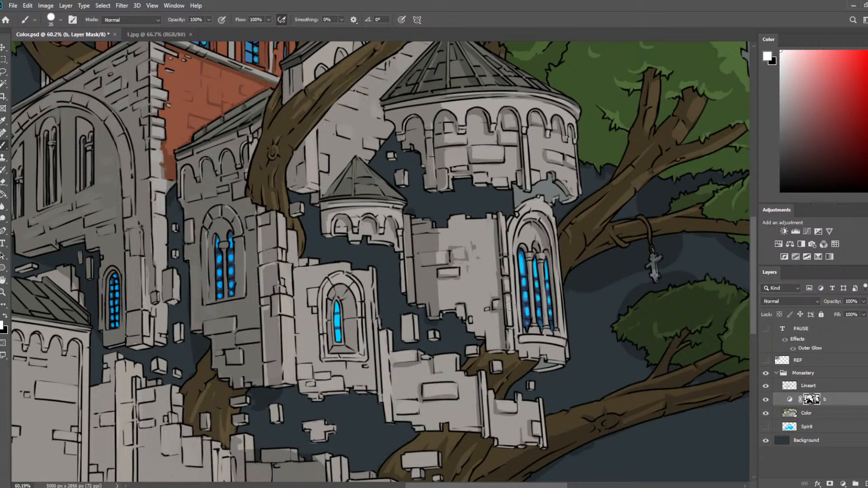
# Extend the broad shadow down the wall's left edge, undoing one stray eraser stroke along its top.
pyautogui.press('e')
pyautogui.moveTo(410, 226)
pyautogui.mouseDown()
pyautogui.moveTo(414, 285)
pyautogui.moveTo(412, 221)
pyautogui.moveTo(414, 231)
pyautogui.mouseUp()
pyautogui.hotkey('ctrl', 'z')
pyautogui.moveTo(412, 222); pyautogui.dragTo(420, 298)
pyautogui.press('e')
pyautogui.press('b')
pyautogui.moveTo(421, 249); pyautogui.dragTo(423, 307)
pyautogui.scroll(5, 484, 252)
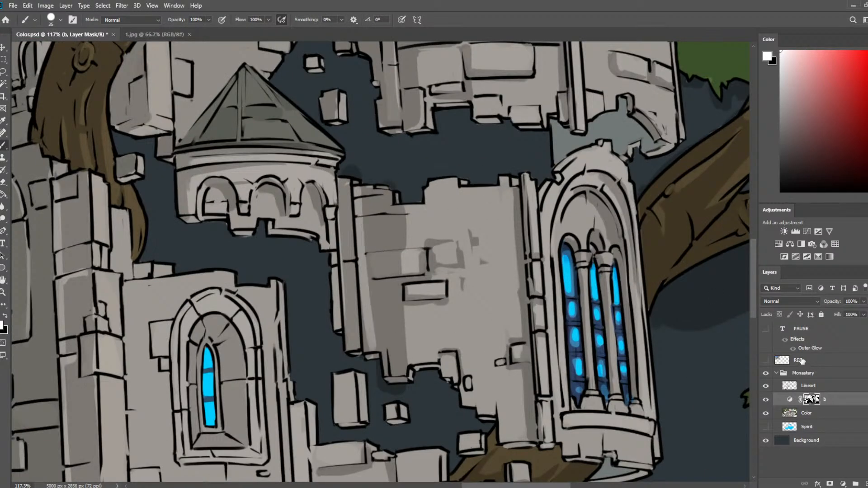
# Clean up the narrow pillar along that wall's left edge, alternating the 15 px eraser and 35 px brush.
pyautogui.scroll(-2, 608, 219)
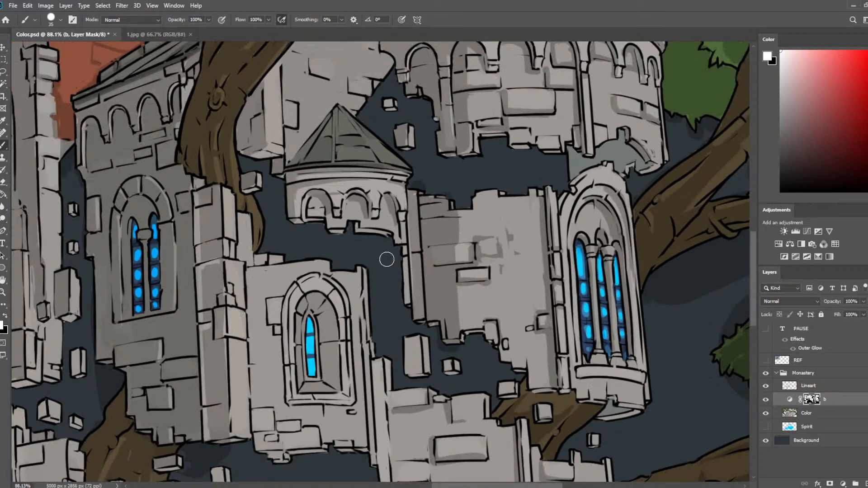
pyautogui.press('e')
pyautogui.moveTo(423, 262); pyautogui.dragTo(429, 317)
pyautogui.press('b')
pyautogui.moveTo(410, 251); pyautogui.dragTo(410, 302)
pyautogui.press('e')
pyautogui.moveTo(421, 259); pyautogui.dragTo(434, 322)
pyautogui.press('b')
pyautogui.press('e')
pyautogui.moveTo(420, 199); pyautogui.dragTo(424, 258)
pyautogui.press('b')
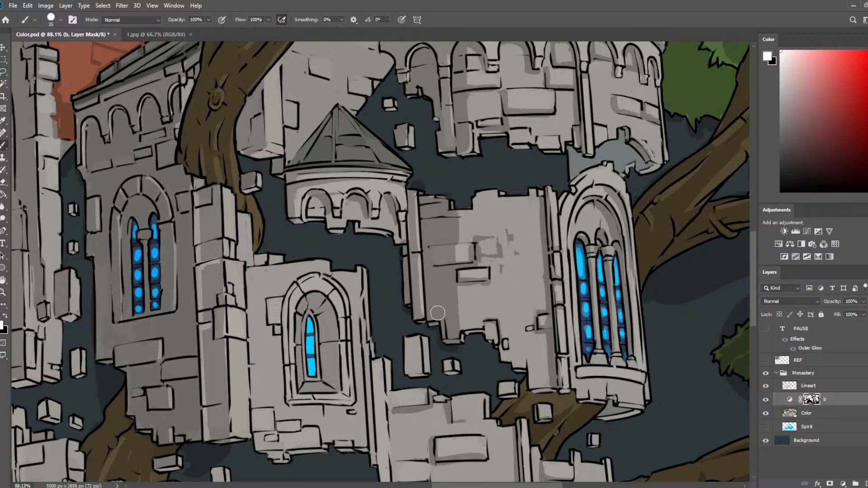
# Shade the left part of the lower broken wall and its corner pillar with the 35 px brush, trimming with the eraser.
pyautogui.moveTo(457, 341)
pyautogui.mouseDown()
pyautogui.moveTo(453, 252)
pyautogui.moveTo(448, 247)
pyautogui.moveTo(405, 281)
pyautogui.mouseUp()
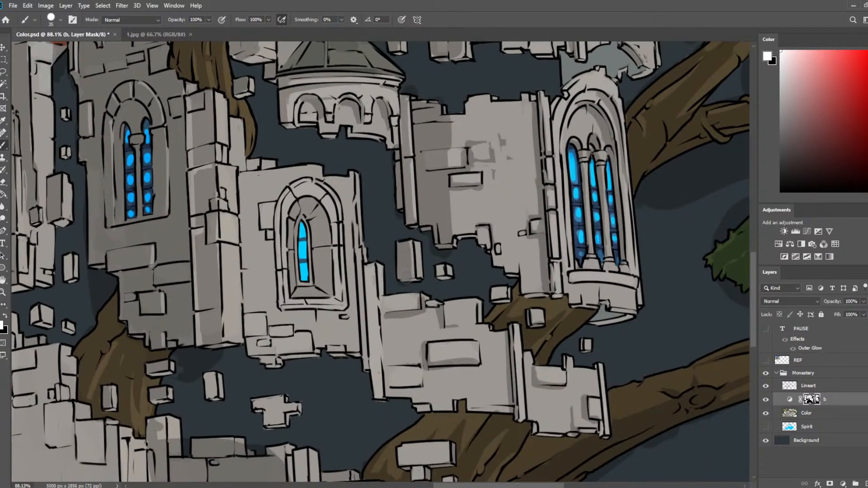
pyautogui.moveTo(406, 240)
pyautogui.mouseDown()
pyautogui.moveTo(407, 283)
pyautogui.moveTo(435, 339)
pyautogui.moveTo(430, 381)
pyautogui.mouseUp()
pyautogui.press('e')
pyautogui.moveTo(443, 344)
pyautogui.mouseDown()
pyautogui.moveTo(428, 405)
pyautogui.moveTo(418, 352)
pyautogui.moveTo(407, 389)
pyautogui.moveTo(395, 386)
pyautogui.moveTo(389, 323)
pyautogui.moveTo(393, 392)
pyautogui.mouseUp()
pyautogui.press('b')
pyautogui.moveTo(370, 270); pyautogui.dragTo(381, 392)
pyautogui.moveTo(393, 305)
pyautogui.mouseDown()
pyautogui.moveTo(411, 302)
pyautogui.moveTo(388, 309)
pyautogui.mouseUp()
pyautogui.moveTo(376, 361)
pyautogui.mouseDown()
pyautogui.moveTo(381, 389)
pyautogui.moveTo(385, 378)
pyautogui.mouseUp()
pyautogui.click(388, 409)
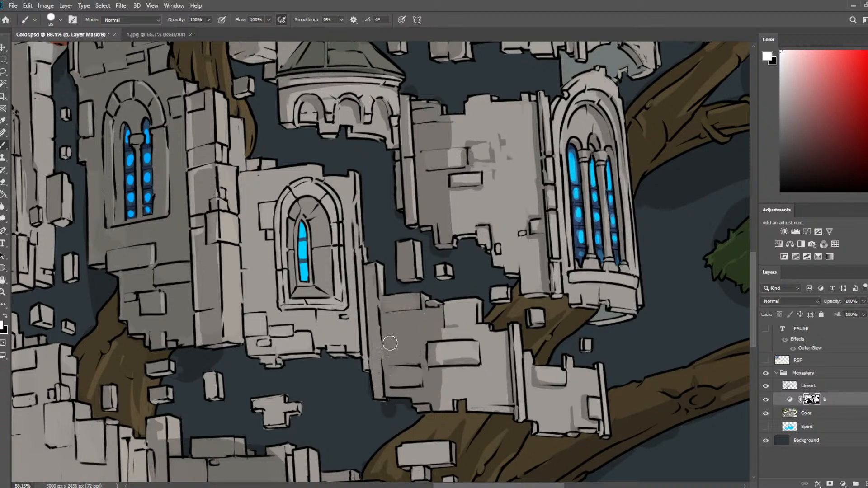
# Shade the left side of the wall around the small arched window and the left end of the turret above it.
pyautogui.moveTo(285, 163)
pyautogui.mouseDown()
pyautogui.moveTo(293, 353)
pyautogui.moveTo(263, 345)
pyautogui.moveTo(248, 187)
pyautogui.moveTo(255, 343)
pyautogui.moveTo(250, 177)
pyautogui.moveTo(270, 175)
pyautogui.moveTo(266, 212)
pyautogui.moveTo(292, 348)
pyautogui.moveTo(266, 200)
pyautogui.mouseUp()
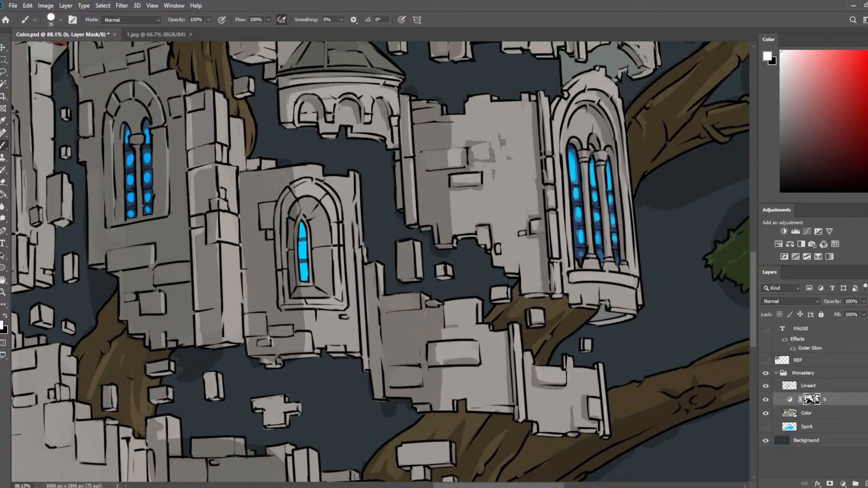
pyautogui.moveTo(292, 116)
pyautogui.mouseDown()
pyautogui.moveTo(294, 100)
pyautogui.moveTo(295, 131)
pyautogui.moveTo(294, 87)
pyautogui.mouseUp()
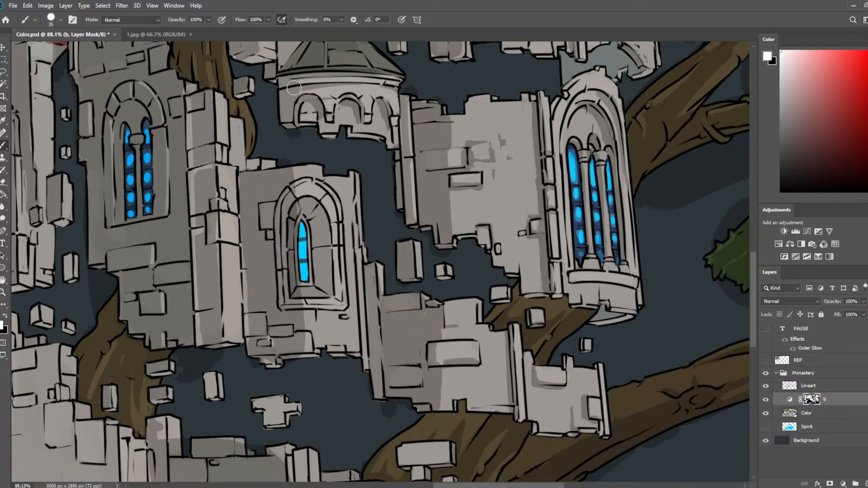
pyautogui.scroll(-6, 260, 181)
pyautogui.scroll(3, 321, 189)
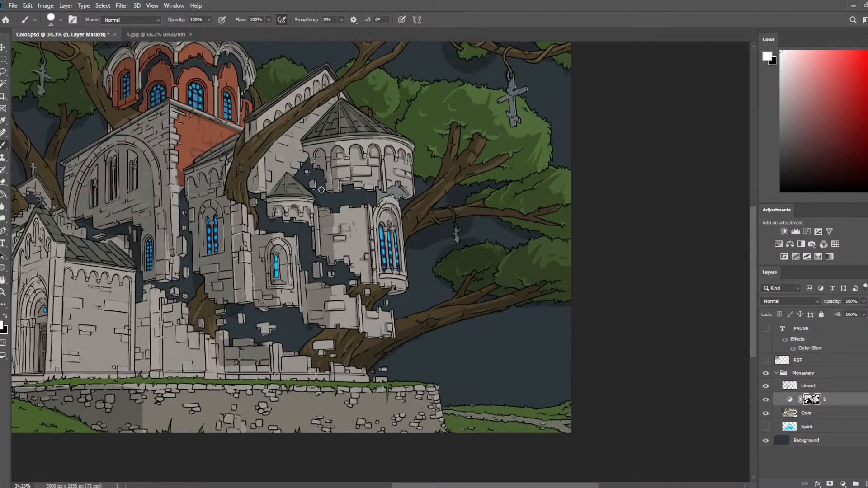
pyautogui.scroll(4, 271, 250)
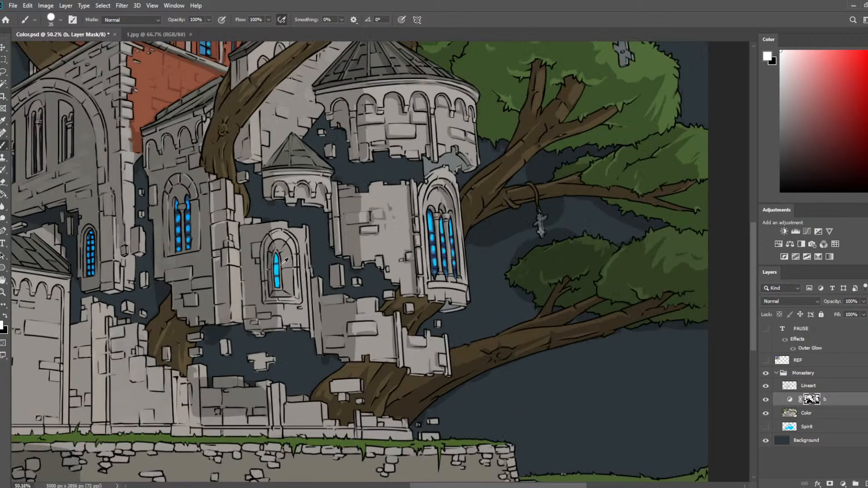
# Reduce the brush to 20 px and refine the shading on the bricks below the small arched window with the 15 px eraser.
pyautogui.press('e')
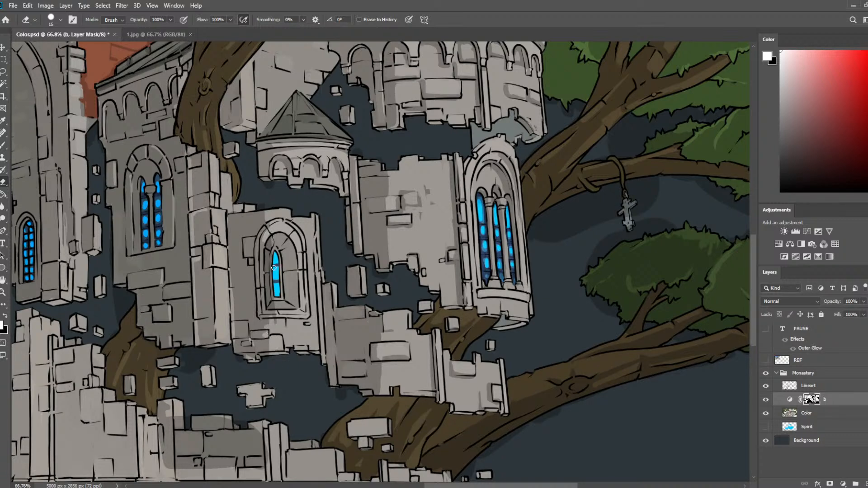
pyautogui.press('b')
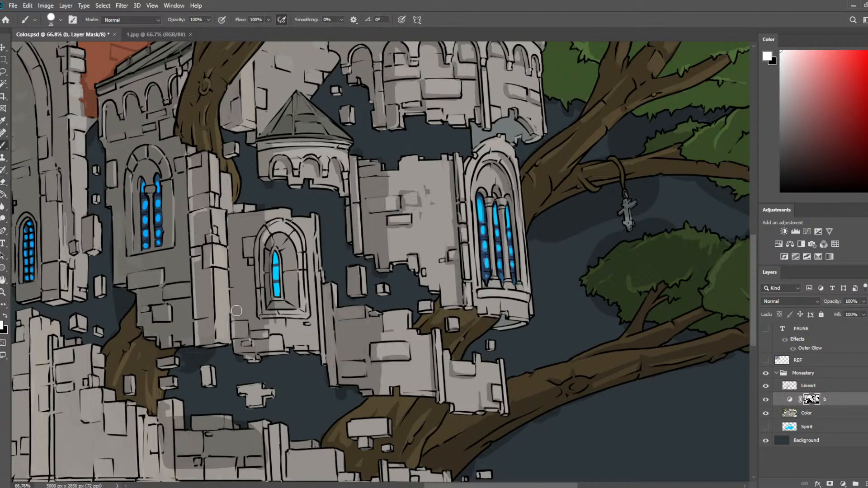
pyautogui.press('[')
pyautogui.press('[')
pyautogui.press('[')
pyautogui.press('e')
pyautogui.moveTo(234, 324)
pyautogui.mouseDown()
pyautogui.moveTo(274, 340)
pyautogui.moveTo(267, 344)
pyautogui.mouseUp()
pyautogui.press('b')
pyautogui.press('e')
pyautogui.press('b')
pyautogui.press('e')
pyautogui.press('b')
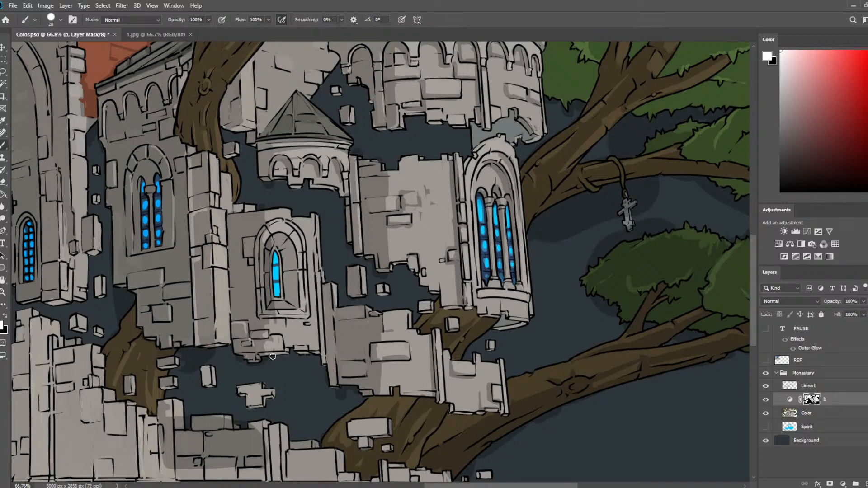
# Shade the wall's broken lower edge and the underside of the small arched window's sill.
pyautogui.moveTo(290, 353); pyautogui.dragTo(317, 353)
pyautogui.moveTo(269, 320); pyautogui.dragTo(305, 320)
pyautogui.press('e')
pyautogui.press('b')
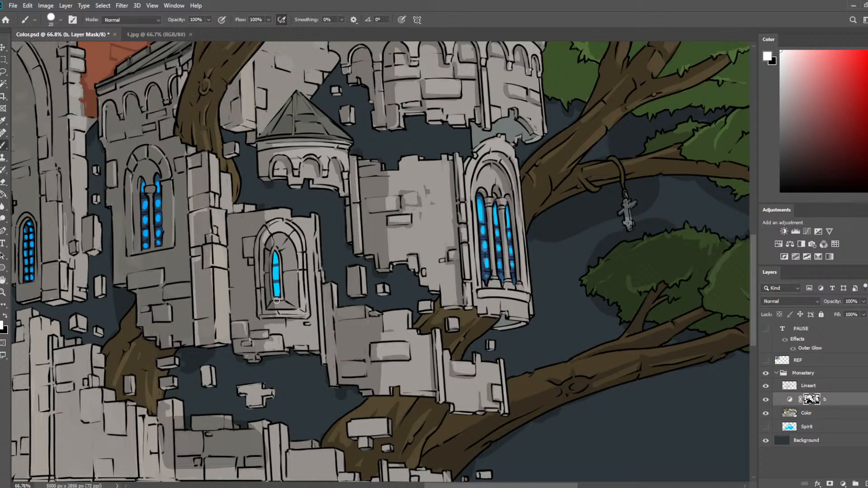
# Shade the stone recess beside the small arched window's blue glass on layer b's mask, trimming the strokes with the 15 px eraser.
pyautogui.moveTo(285, 242)
pyautogui.mouseDown()
pyautogui.moveTo(294, 277)
pyautogui.moveTo(296, 299)
pyautogui.moveTo(288, 299)
pyautogui.mouseUp()
pyautogui.press('e')
pyautogui.moveTo(285, 250); pyautogui.dragTo(296, 302)
pyautogui.press('b')
pyautogui.moveTo(284, 273)
pyautogui.mouseDown()
pyautogui.moveTo(296, 272)
pyautogui.moveTo(297, 298)
pyautogui.moveTo(296, 287)
pyautogui.mouseUp()
pyautogui.press('e')
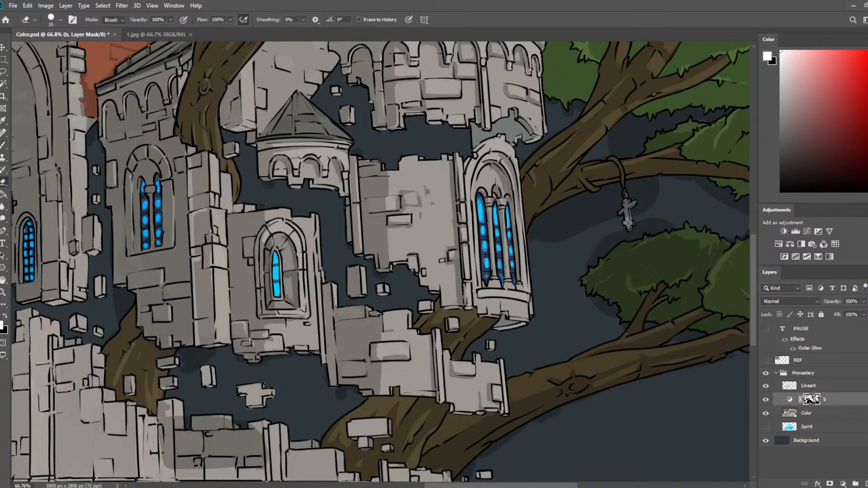
# Shade the small arched window's inner side, arch top and sill corner with the 20 px brush.
pyautogui.press('b')
pyautogui.moveTo(300, 254); pyautogui.dragTo(298, 294)
pyautogui.moveTo(290, 233); pyautogui.dragTo(286, 226)
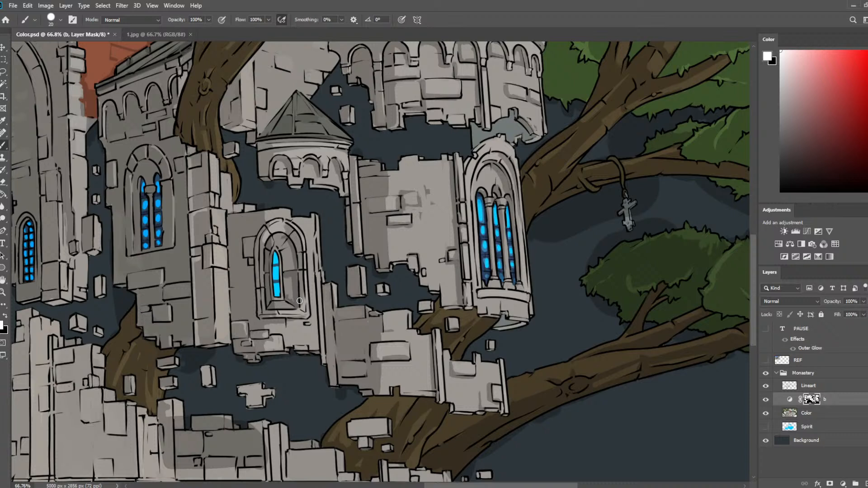
pyautogui.moveTo(299, 301); pyautogui.dragTo(301, 315)
pyautogui.press('e')
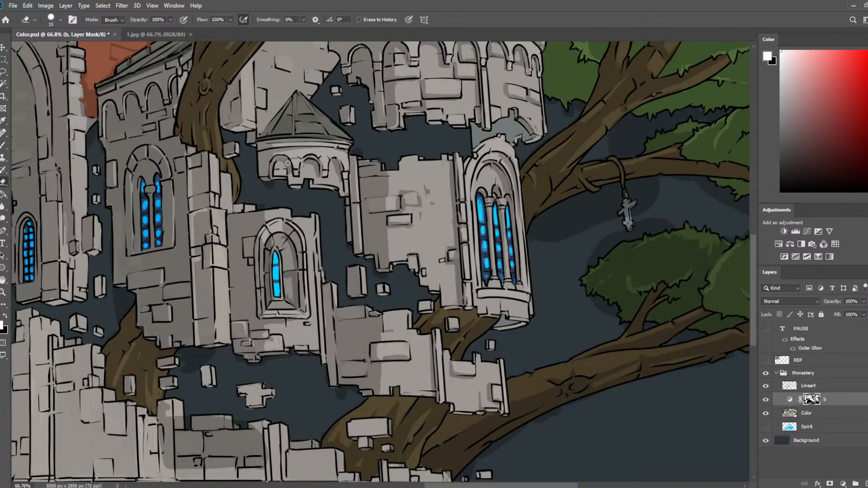
# Save the document.
pyautogui.moveTo(339, 168); pyautogui.dragTo(333, 199)
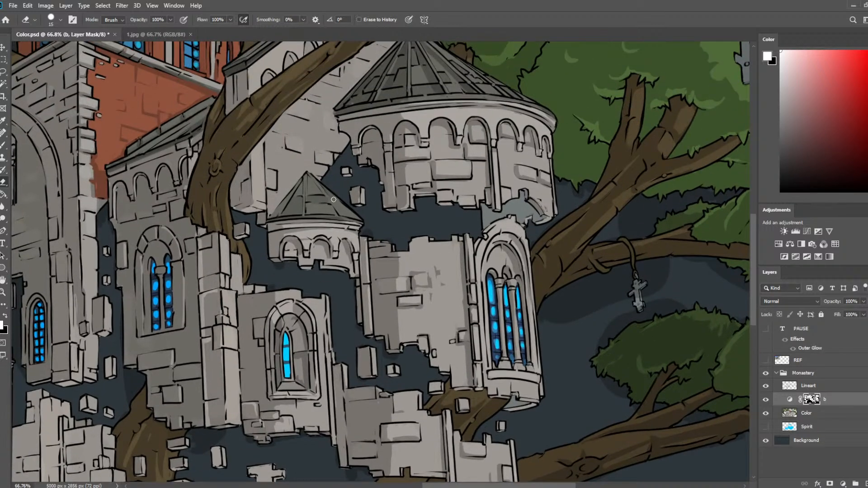
pyautogui.scroll(-7, 213, 194)
pyautogui.hotkey('ctrl', 's')
pyautogui.scroll(-3, 216, 213)
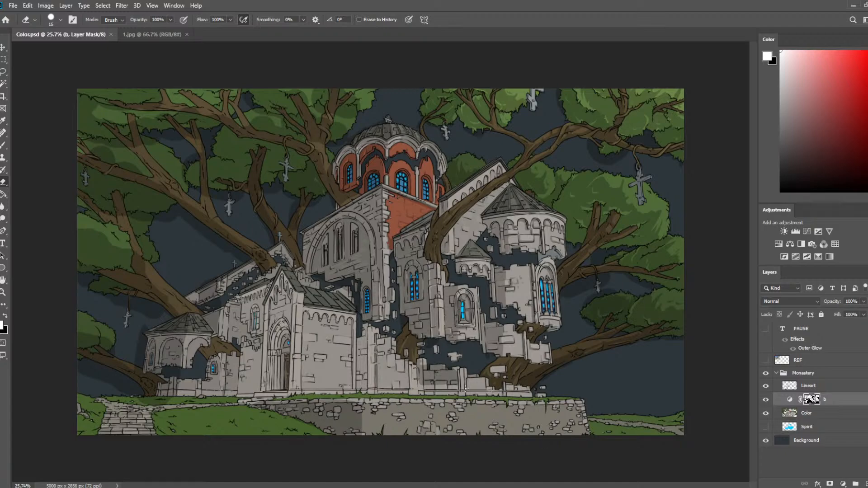
# Shade the side of the pillar at the end of the low brick wall above the grass with the 20 px brush.
pyautogui.scroll(5, 466, 389)
pyautogui.scroll(2, 547, 322)
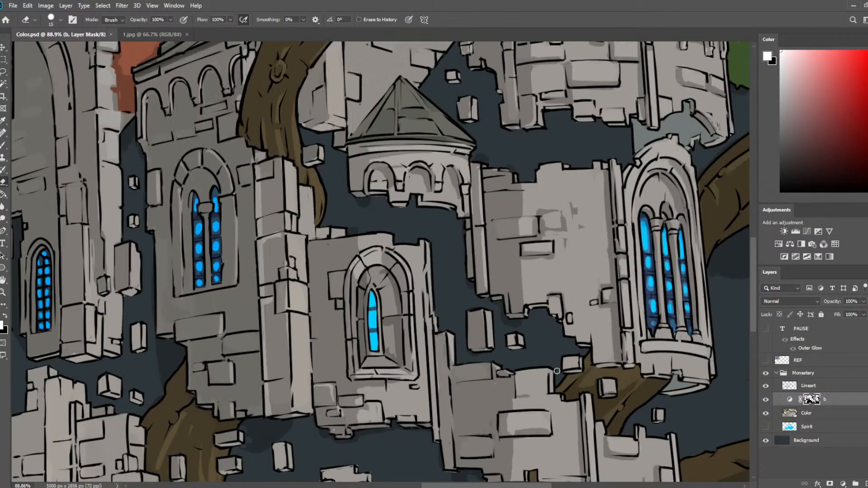
pyautogui.moveTo(573, 420); pyautogui.dragTo(487, 273)
pyautogui.scroll(2, 487, 273)
pyautogui.moveTo(466, 336); pyautogui.dragTo(439, 200)
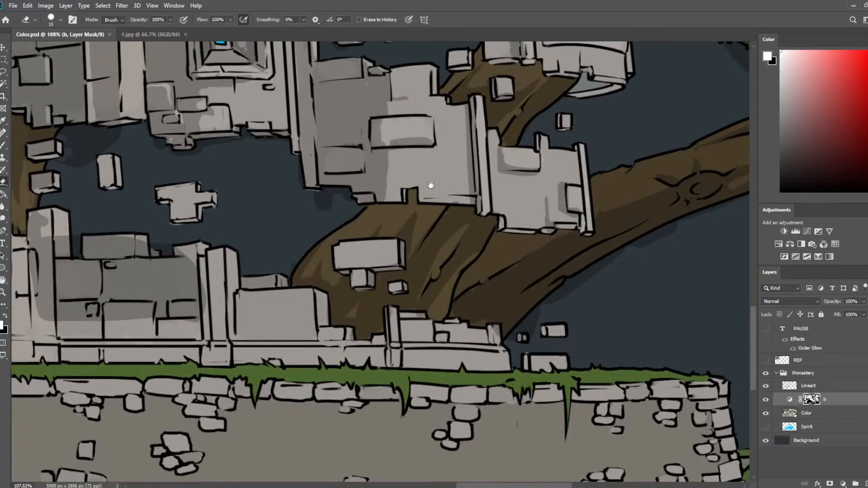
pyautogui.press('b')
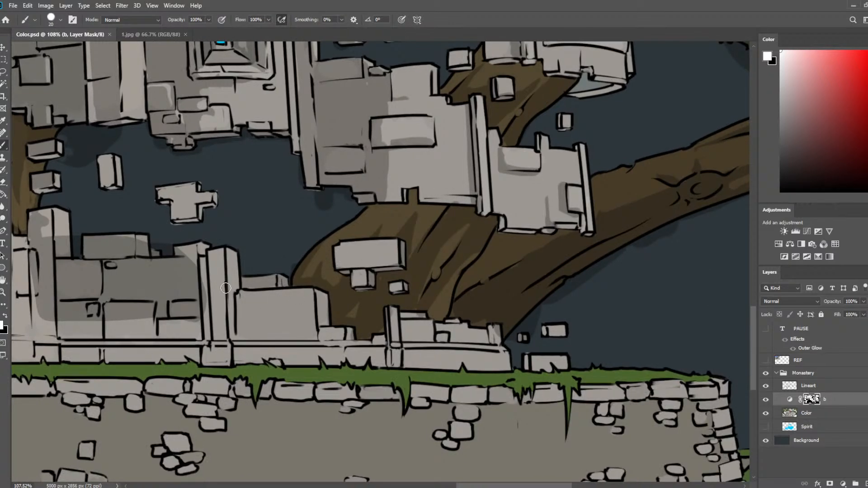
pyautogui.moveTo(202, 260); pyautogui.dragTo(204, 335)
pyautogui.moveTo(224, 265)
pyautogui.mouseDown()
pyautogui.moveTo(437, 232)
pyautogui.moveTo(434, 320)
pyautogui.mouseUp()
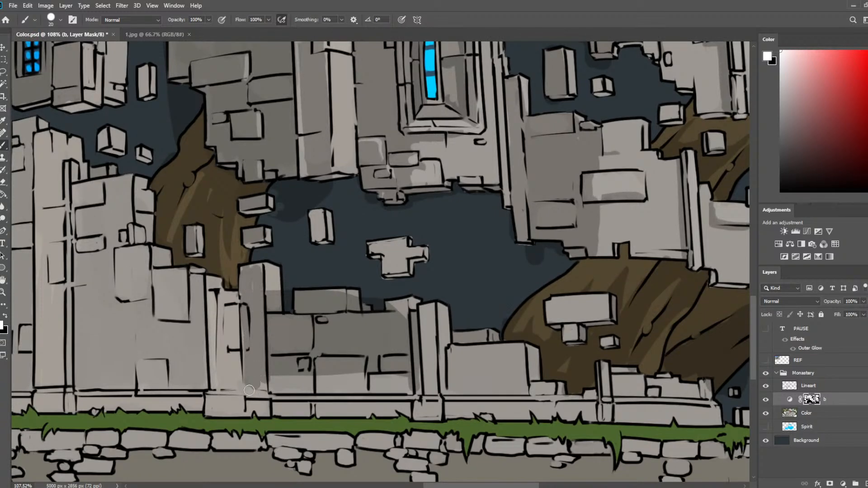
# Enlarge the brush to 60 px and shade the lower bricks of the low broken wall up to its tall corner pillar.
pyautogui.scroll(-2, 260, 361)
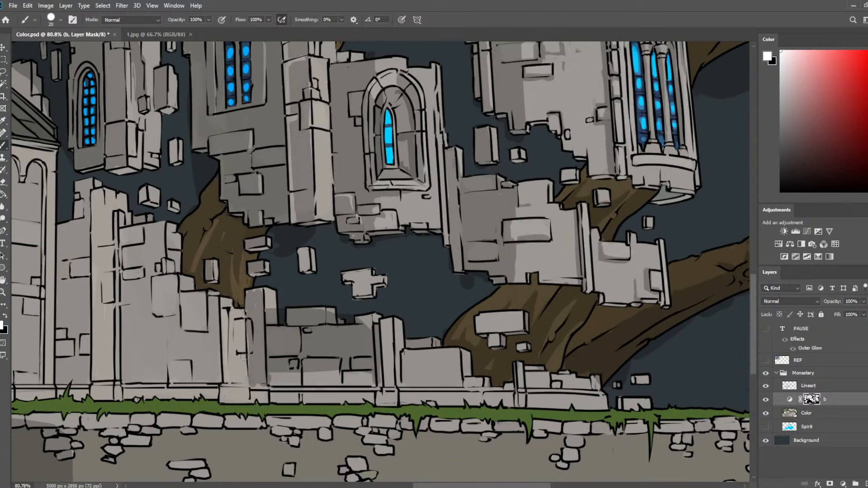
pyautogui.press(']')
pyautogui.press(']')
pyautogui.press(']')
pyautogui.press(']')
pyautogui.moveTo(265, 375); pyautogui.dragTo(370, 374)
pyautogui.moveTo(267, 369)
pyautogui.mouseDown()
pyautogui.moveTo(263, 378)
pyautogui.moveTo(258, 371)
pyautogui.mouseUp()
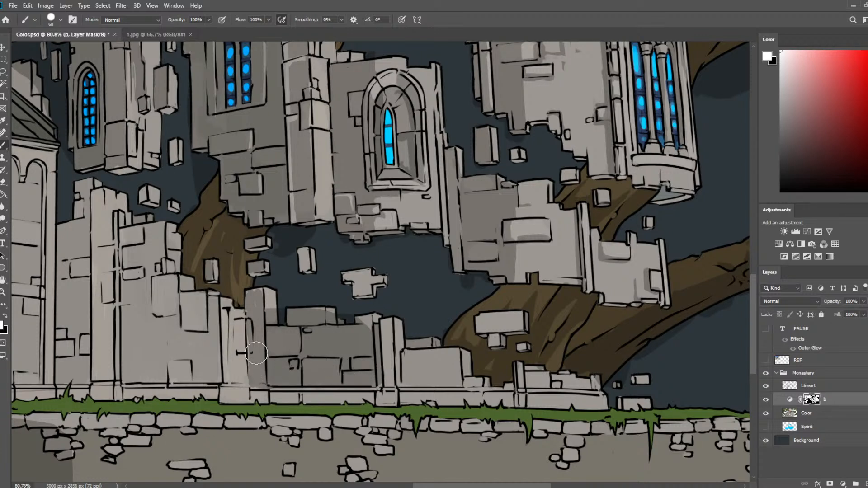
# Fill the remaining light spots on the low wall's upper edge and corner pillar with a smaller brush.
pyautogui.press('[')
pyautogui.press('[')
pyautogui.press('[')
pyautogui.press('[')
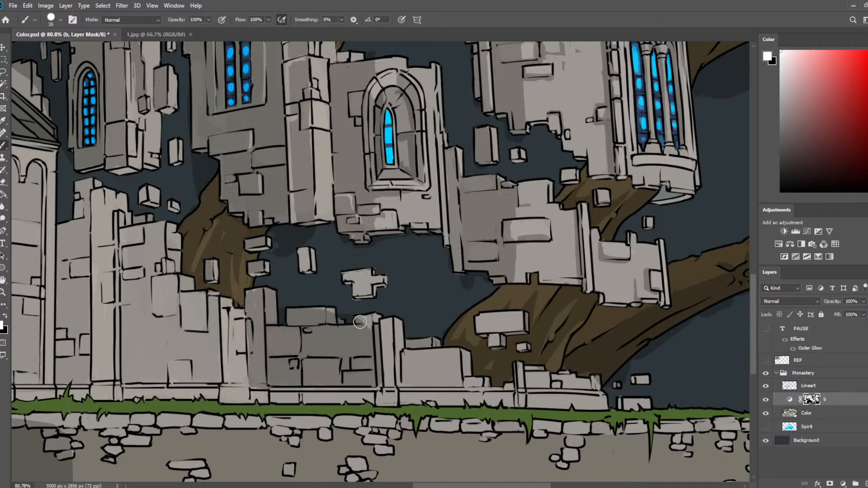
pyautogui.press('e')
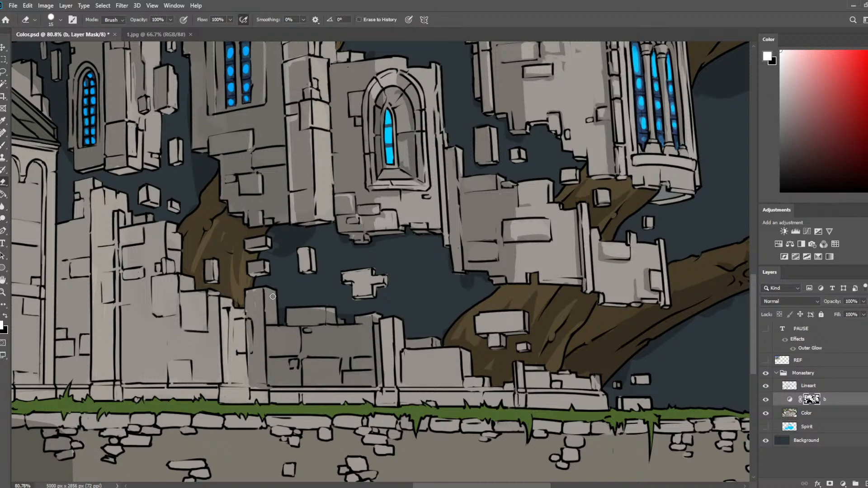
pyautogui.moveTo(287, 305)
pyautogui.mouseDown()
pyautogui.moveTo(406, 340)
pyautogui.moveTo(406, 308)
pyautogui.mouseUp()
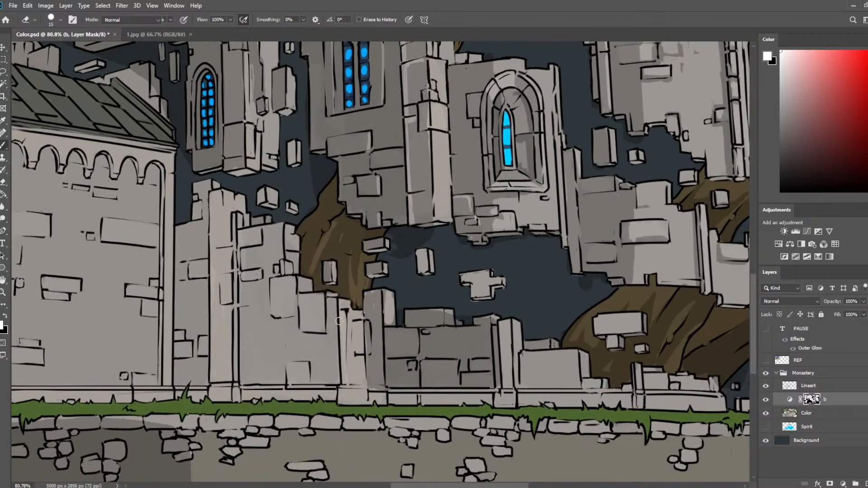
# Shade the tall broken wall beside the entrance building and the low wall's base with a larger brush, and reduce the brush to 40 px.
pyautogui.press('b')
pyautogui.press(']')
pyautogui.press(']')
pyautogui.press(']')
pyautogui.press(']')
pyautogui.press(']')
pyautogui.press(']')
pyautogui.press(']')
pyautogui.press(']')
pyautogui.press(']')
pyautogui.press(']')
pyautogui.press(']')
pyautogui.moveTo(198, 202)
pyautogui.mouseDown()
pyautogui.moveTo(197, 316)
pyautogui.moveTo(222, 244)
pyautogui.moveTo(233, 300)
pyautogui.moveTo(228, 201)
pyautogui.moveTo(261, 201)
pyautogui.moveTo(252, 338)
pyautogui.moveTo(266, 326)
pyautogui.moveTo(274, 366)
pyautogui.moveTo(300, 297)
pyautogui.moveTo(335, 353)
pyautogui.moveTo(324, 375)
pyautogui.moveTo(202, 371)
pyautogui.moveTo(198, 383)
pyautogui.moveTo(198, 350)
pyautogui.moveTo(202, 375)
pyautogui.moveTo(273, 387)
pyautogui.moveTo(339, 375)
pyautogui.moveTo(345, 346)
pyautogui.moveTo(327, 317)
pyautogui.moveTo(350, 376)
pyautogui.moveTo(295, 256)
pyautogui.moveTo(357, 332)
pyautogui.moveTo(364, 383)
pyautogui.moveTo(369, 326)
pyautogui.moveTo(373, 379)
pyautogui.moveTo(382, 266)
pyautogui.moveTo(367, 303)
pyautogui.moveTo(384, 355)
pyautogui.moveTo(488, 375)
pyautogui.moveTo(491, 390)
pyautogui.moveTo(501, 332)
pyautogui.moveTo(498, 400)
pyautogui.moveTo(498, 330)
pyautogui.moveTo(497, 387)
pyautogui.moveTo(479, 403)
pyautogui.moveTo(443, 391)
pyautogui.moveTo(448, 359)
pyautogui.moveTo(437, 390)
pyautogui.mouseUp()
pyautogui.press('[')
pyautogui.press('[')
pyautogui.press('[')
pyautogui.press('[')
pyautogui.press('[')
pyautogui.press('[')
pyautogui.press('[')
pyautogui.press('[')
pyautogui.scroll(-5, 437, 390)
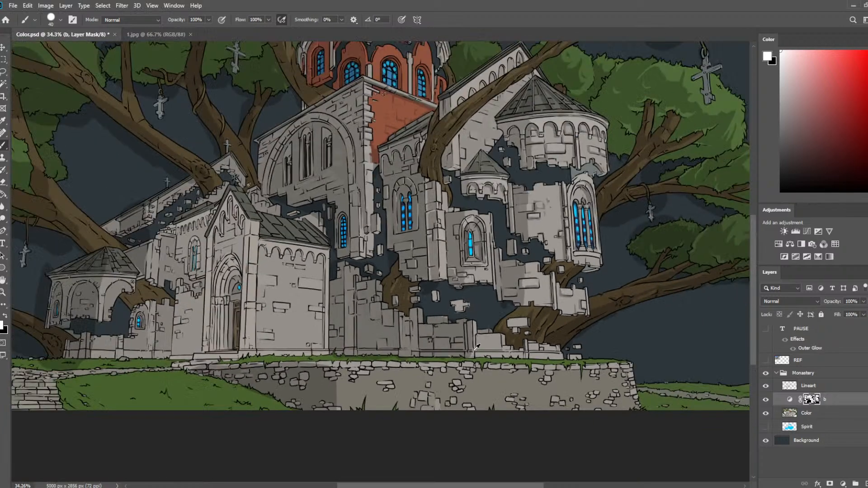
# Erase a vertical strip of shading near the end of the low brick wall beside its pillar, undoing the first attempt.
pyautogui.scroll(3, 543, 359)
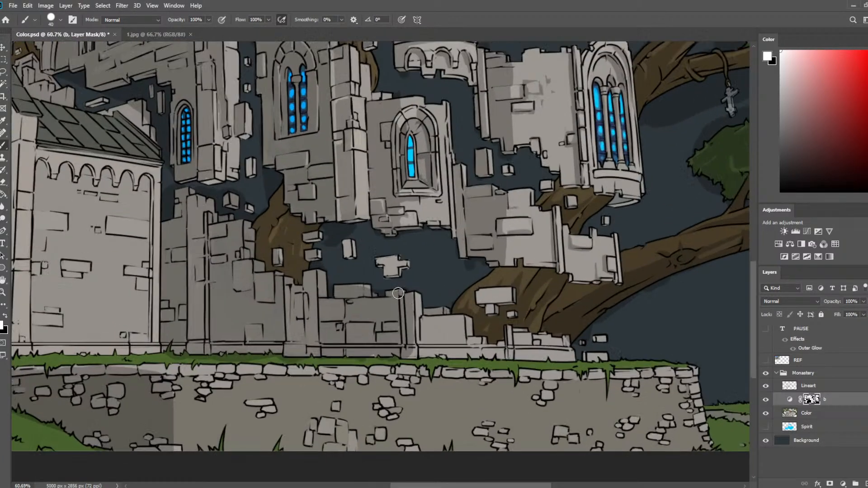
pyautogui.press('e')
pyautogui.moveTo(379, 299)
pyautogui.mouseDown()
pyautogui.moveTo(380, 345)
pyautogui.moveTo(387, 353)
pyautogui.moveTo(396, 340)
pyautogui.mouseUp()
pyautogui.hotkey('ctrl', 'z')
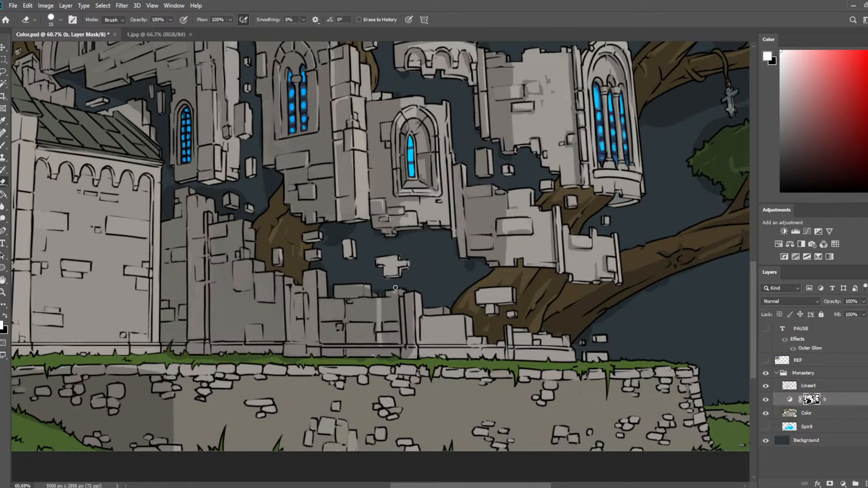
pyautogui.moveTo(396, 292); pyautogui.dragTo(396, 358)
pyautogui.moveTo(394, 301)
pyautogui.mouseDown()
pyautogui.moveTo(393, 340)
pyautogui.moveTo(378, 288)
pyautogui.moveTo(403, 342)
pyautogui.mouseUp()
# Touch up the shading on the low wall's end pillar and the ledge below it with the 40 px brush.
pyautogui.press('b')
pyautogui.press('e')
pyautogui.press('b')
pyautogui.moveTo(402, 283)
pyautogui.mouseDown()
pyautogui.moveTo(404, 352)
pyautogui.moveTo(410, 309)
pyautogui.mouseUp()
pyautogui.press('e')
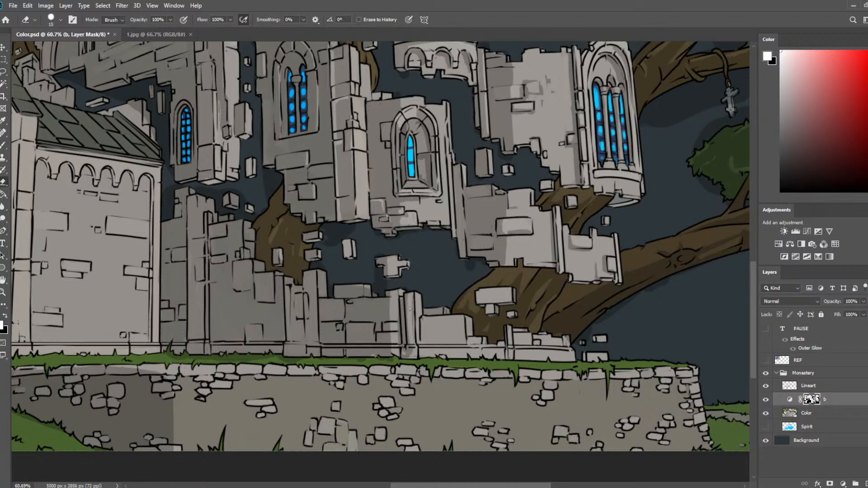
pyautogui.press('b')
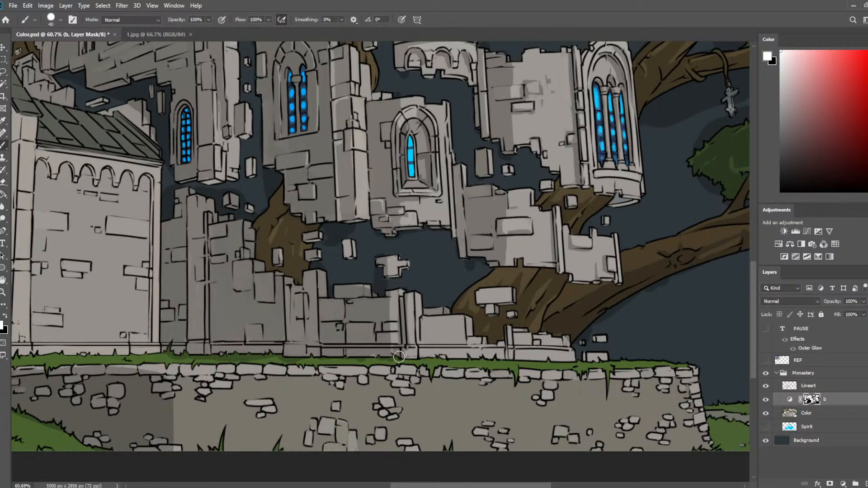
pyautogui.moveTo(399, 354); pyautogui.dragTo(396, 357)
# Erase shading from the protruding brick in the middle of the low wall to highlight it.
pyautogui.press('e')
pyautogui.press('b')
pyautogui.press('e')
pyautogui.moveTo(351, 326)
pyautogui.mouseDown()
pyautogui.moveTo(371, 325)
pyautogui.moveTo(370, 338)
pyautogui.moveTo(358, 332)
pyautogui.mouseUp()
pyautogui.press('b')
pyautogui.press('e')
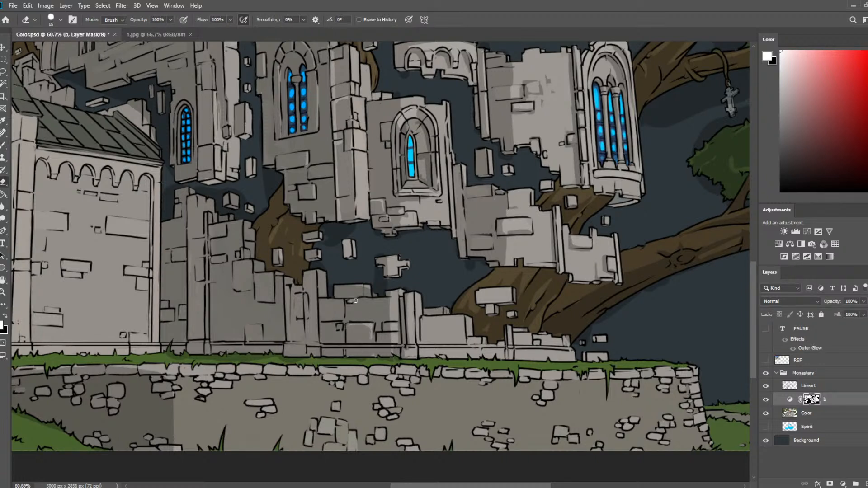
# Erase a thin highlight along the upper bricks of the low wall.
pyautogui.moveTo(353, 301); pyautogui.dragTo(384, 300)
pyautogui.press('b')
pyautogui.press('e')
pyautogui.press('b')
pyautogui.press('e')
pyautogui.press('b')
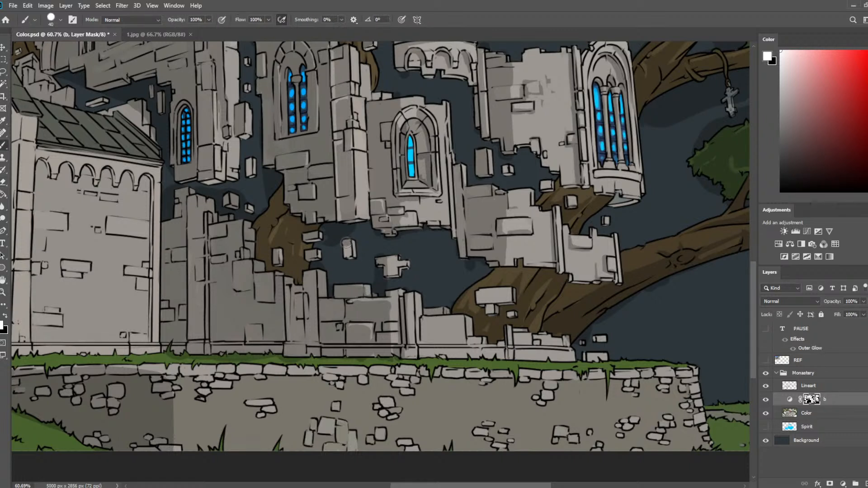
# Shade the sides of the small floating bricks between the walls and the tree trunk, refining them with the 15 px eraser.
pyautogui.moveTo(347, 243); pyautogui.dragTo(345, 251)
pyautogui.press('e')
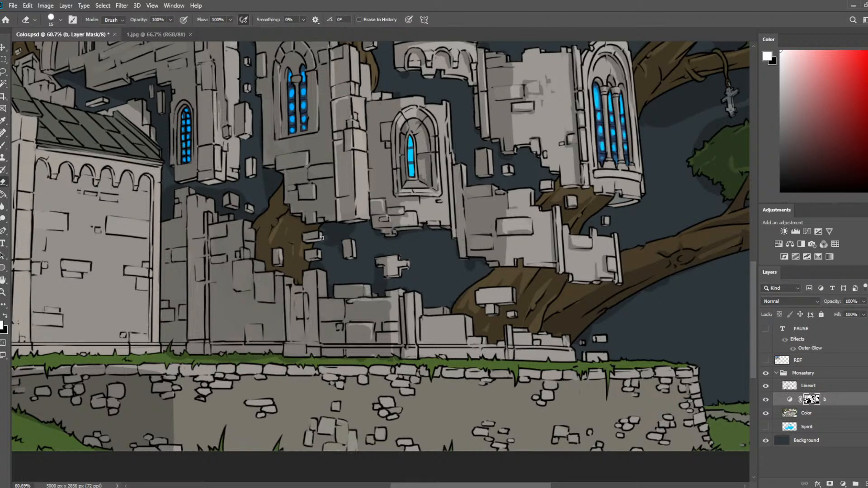
pyautogui.moveTo(339, 222); pyautogui.dragTo(388, 264)
pyautogui.moveTo(348, 297); pyautogui.dragTo(339, 313)
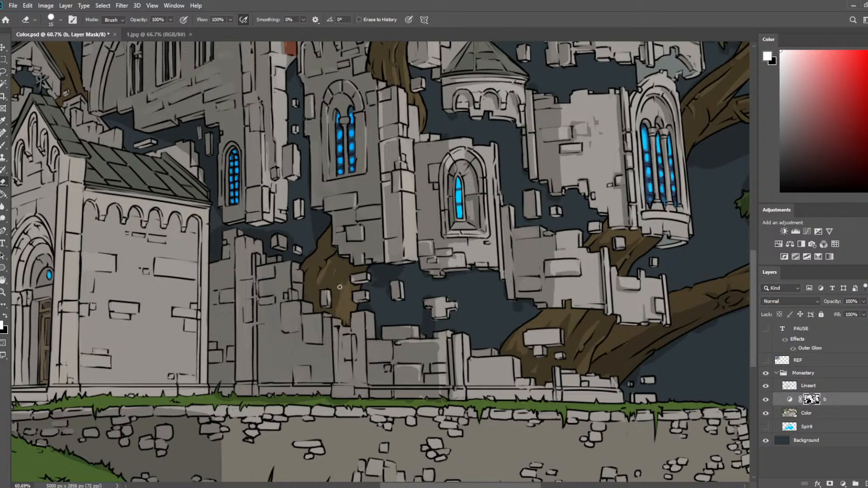
pyautogui.press('b')
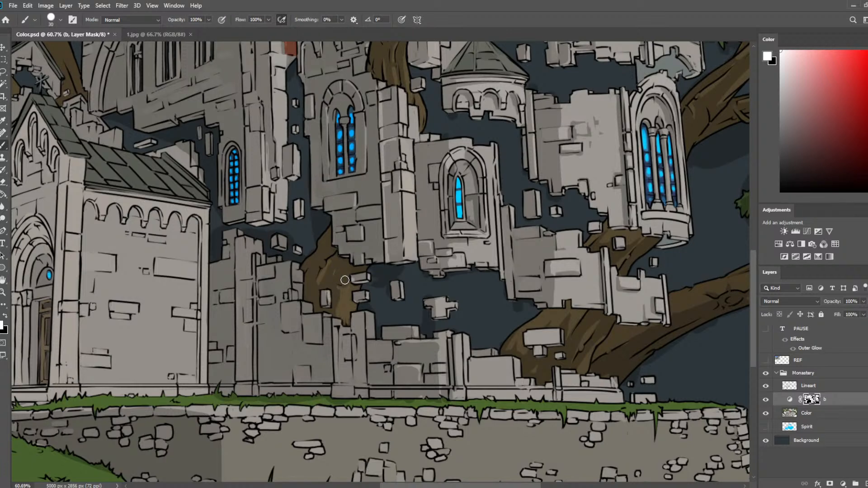
pyautogui.press('e')
# Erase light edges along the top and stepped bricks of the tall broken wall beside the entrance building.
pyautogui.moveTo(367, 352); pyautogui.dragTo(353, 285)
pyautogui.moveTo(362, 236)
pyautogui.mouseDown()
pyautogui.moveTo(359, 262)
pyautogui.moveTo(339, 256)
pyautogui.mouseUp()
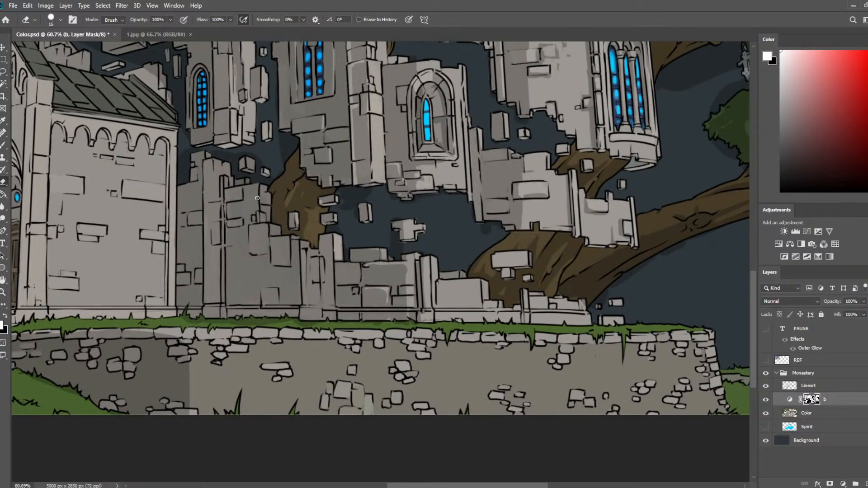
pyautogui.moveTo(216, 163); pyautogui.dragTo(225, 172)
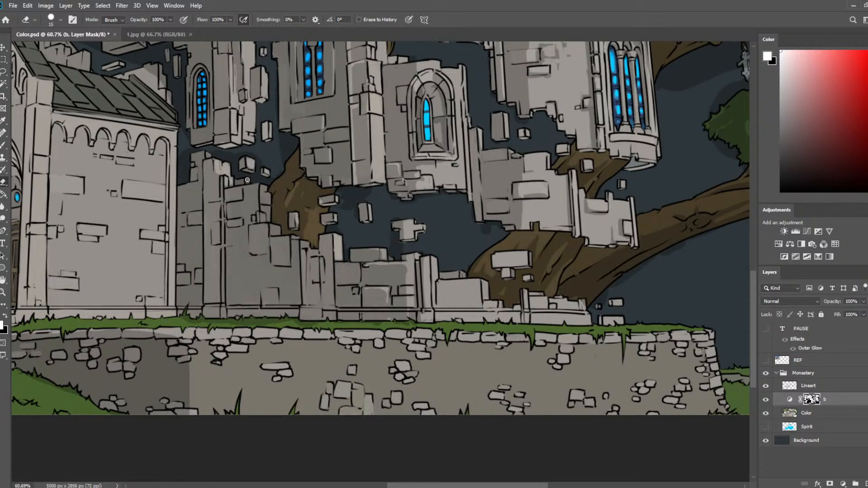
pyautogui.moveTo(260, 193); pyautogui.dragTo(263, 208)
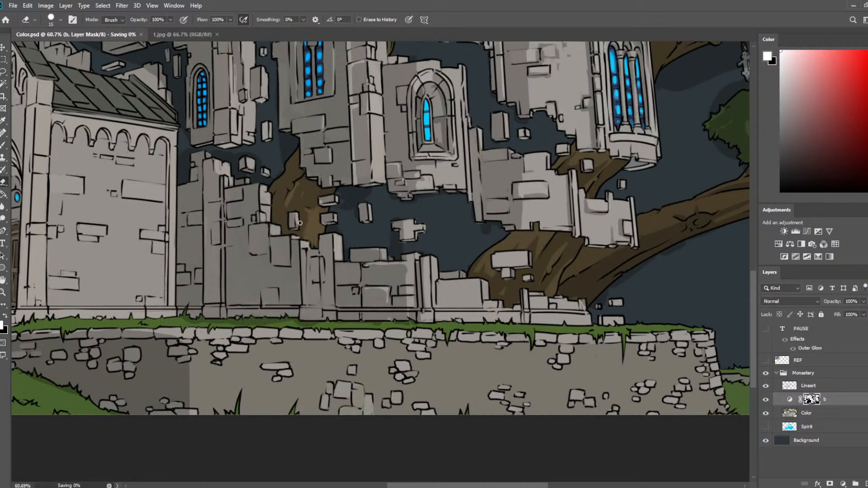
pyautogui.press('b')
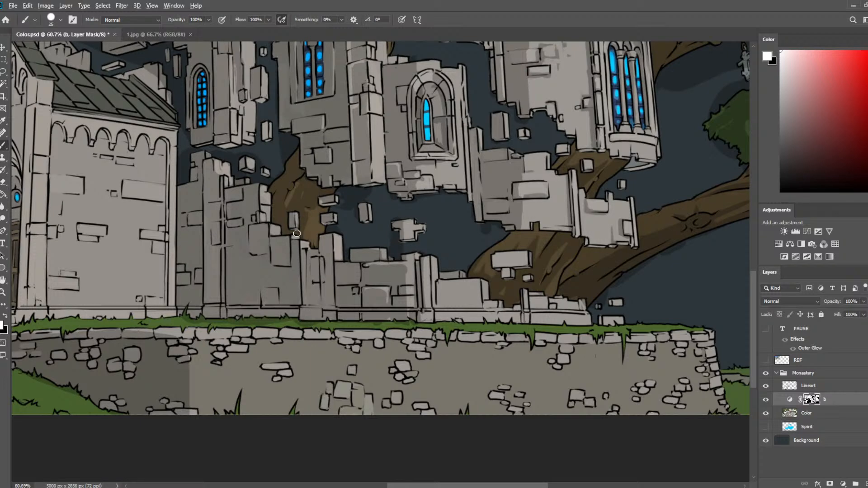
# Save the document as Lineart.psd and again as Color.psd.
pyautogui.scroll(-5, 297, 234)
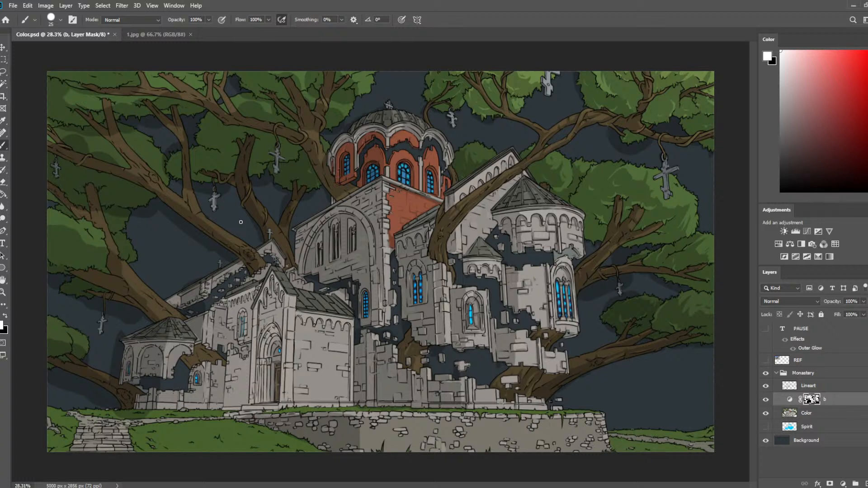
pyautogui.hotkey('ctrl', 's')
pyautogui.click(473, 246)
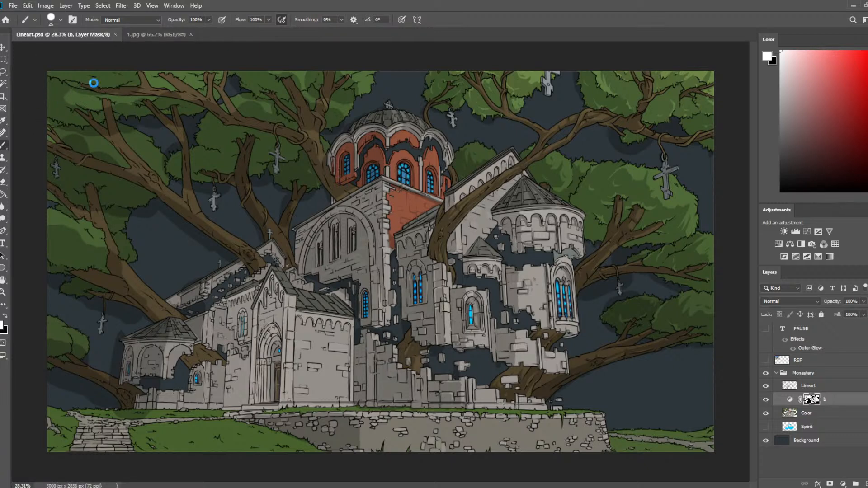
pyautogui.click(461, 251)
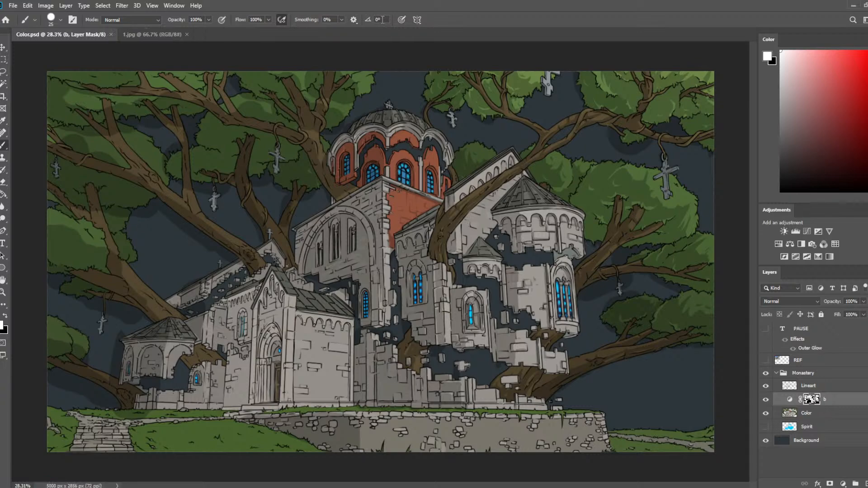
# Erase a narrow vertical highlight down the edge of the tall broken wall's pillar with the 15 px eraser.
pyautogui.scroll(2, 380, 204)
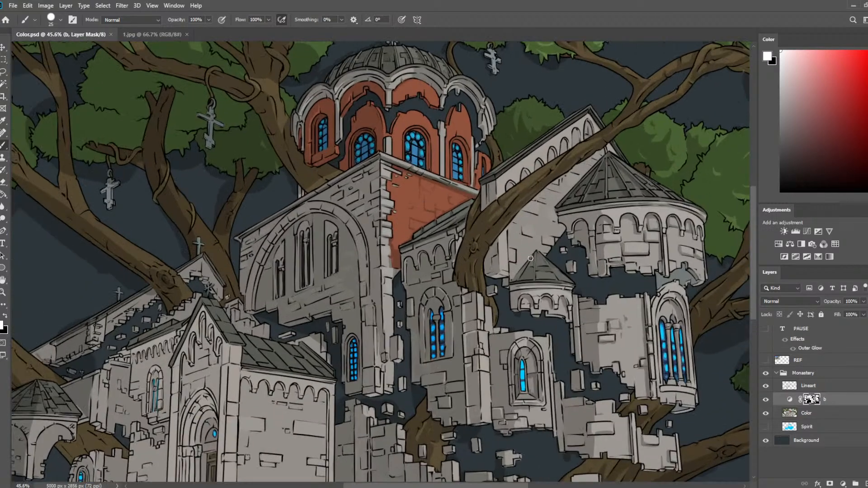
pyautogui.moveTo(531, 258); pyautogui.dragTo(514, 98)
pyautogui.scroll(4, 515, 238)
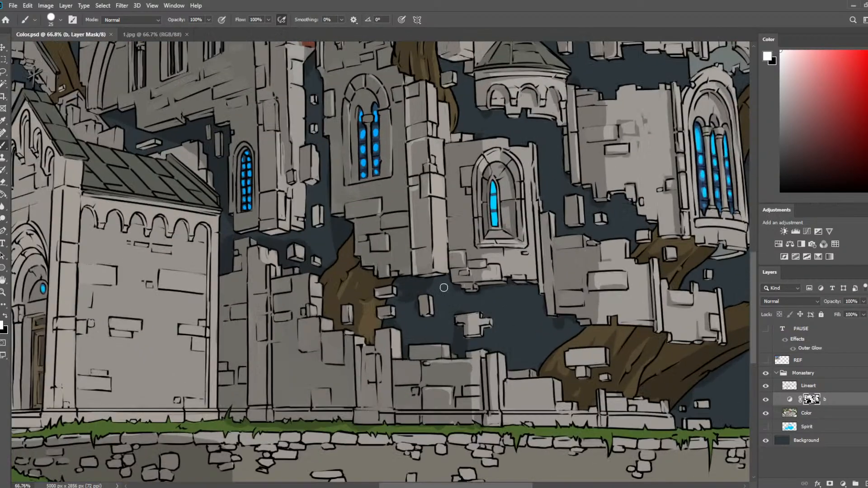
pyautogui.moveTo(443, 287); pyautogui.dragTo(414, 113)
pyautogui.press('e')
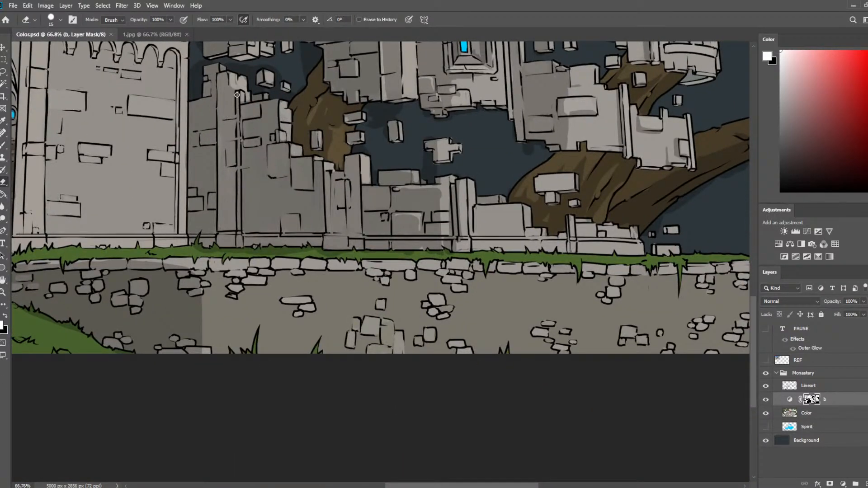
pyautogui.moveTo(237, 95); pyautogui.dragTo(239, 247)
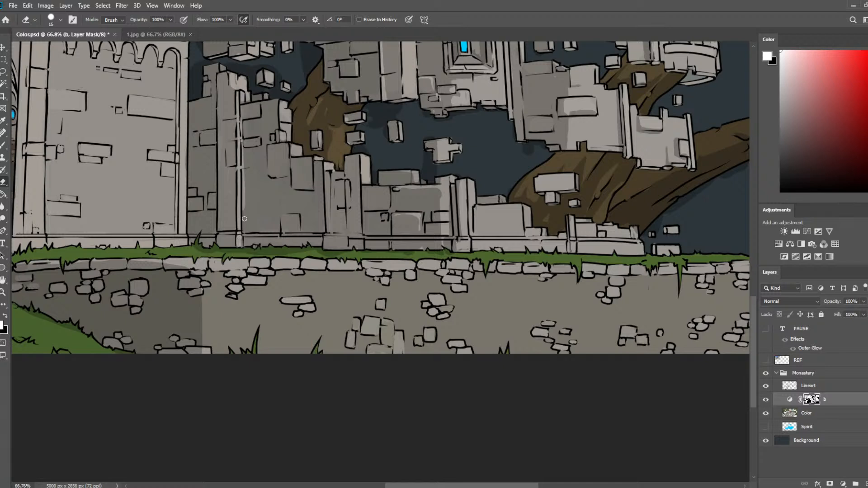
# Shade the small floating bricks and the stepped lower edge of the wall beside the three-light window with an 8 px brush.
pyautogui.press('b')
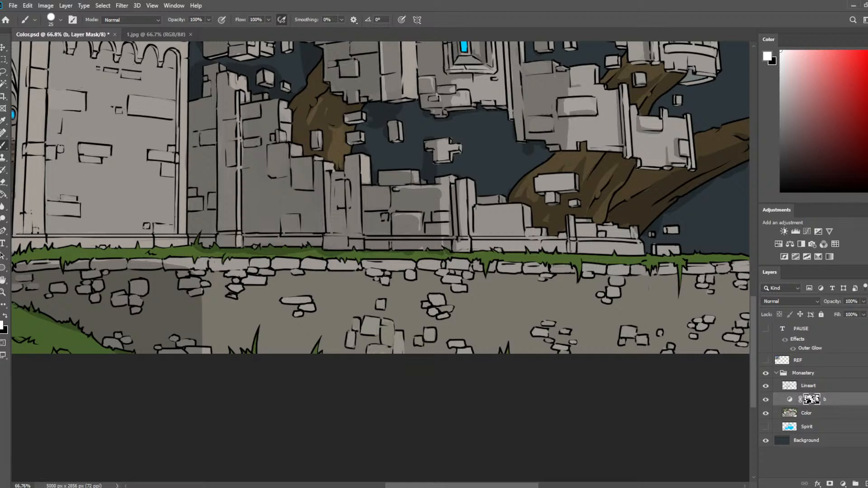
pyautogui.scroll(-1, 493, 166)
pyautogui.scroll(-3, 493, 166)
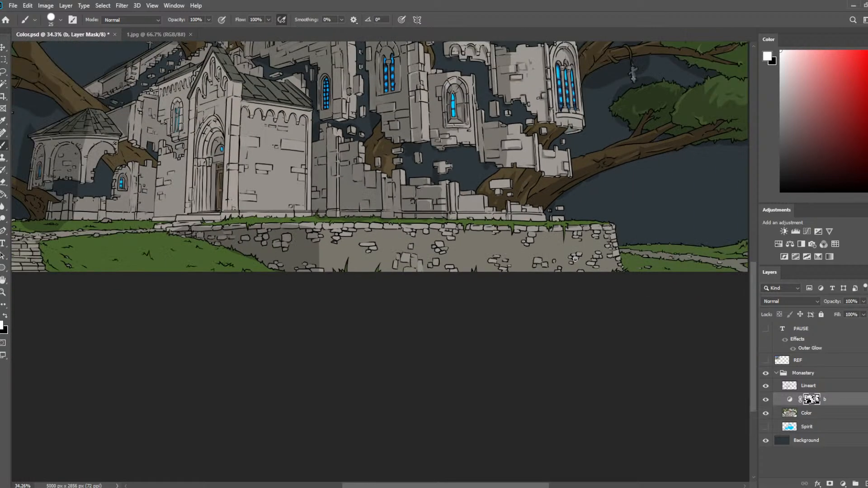
pyautogui.scroll(6, 575, 259)
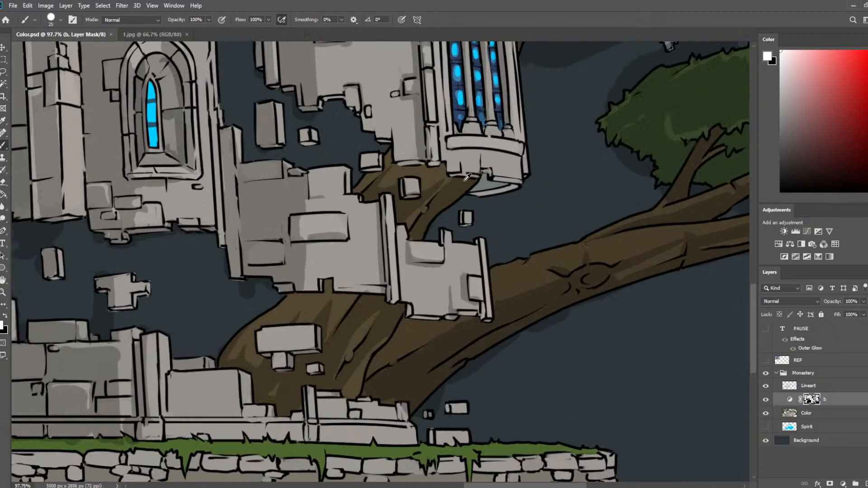
pyautogui.moveTo(468, 176); pyautogui.dragTo(498, 267)
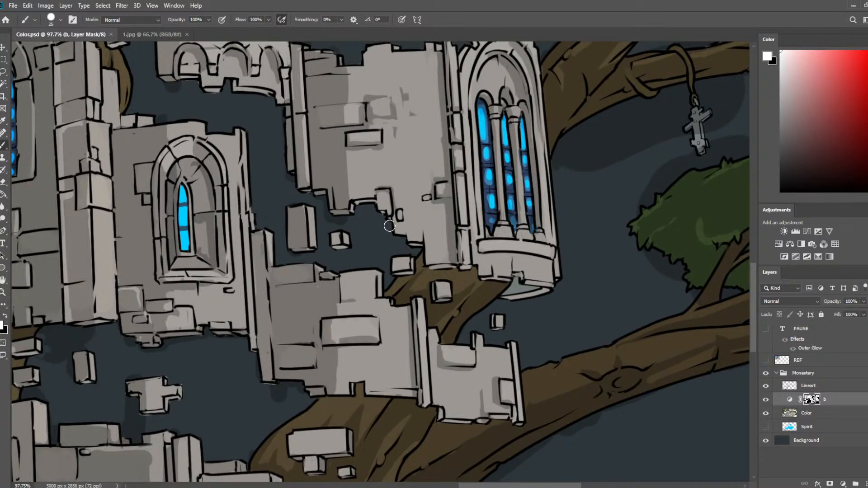
pyautogui.press('[')
pyautogui.press('[')
pyautogui.press('[')
pyautogui.press('[')
pyautogui.moveTo(414, 245); pyautogui.dragTo(446, 268)
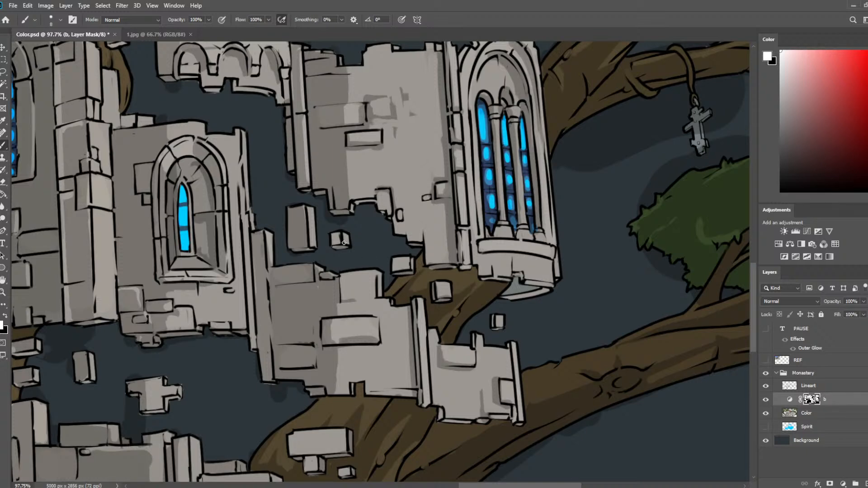
pyautogui.moveTo(332, 233); pyautogui.dragTo(339, 243)
# Touch up the shading under the round tower's broken lower edge and save the document.
pyautogui.moveTo(416, 197); pyautogui.dragTo(465, 357)
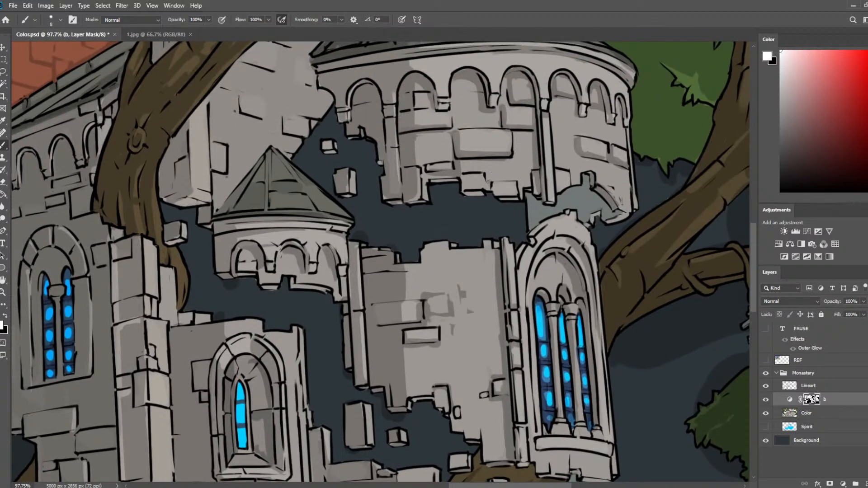
pyautogui.moveTo(489, 182)
pyautogui.mouseDown()
pyautogui.moveTo(493, 194)
pyautogui.moveTo(513, 181)
pyautogui.moveTo(488, 193)
pyautogui.moveTo(483, 172)
pyautogui.moveTo(462, 170)
pyautogui.moveTo(485, 167)
pyautogui.mouseUp()
pyautogui.scroll(-3, 554, 147)
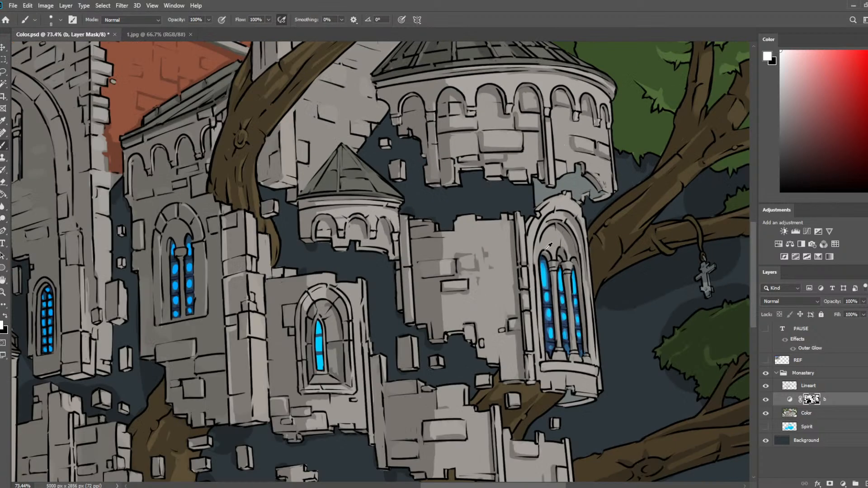
pyautogui.hotkey('ctrl', 's')
# Paint a thin horizontal brick shadow on the wall beside the three-light window and undo the last stroke.
pyautogui.scroll(3, 521, 329)
pyautogui.moveTo(504, 276); pyautogui.dragTo(468, 168)
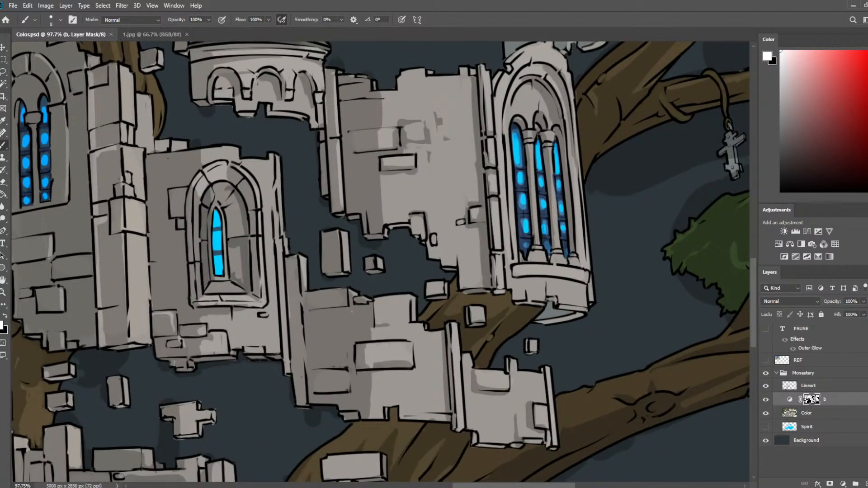
pyautogui.moveTo(383, 198)
pyautogui.mouseDown()
pyautogui.moveTo(415, 195)
pyautogui.moveTo(387, 200)
pyautogui.mouseUp()
pyautogui.press('e')
pyautogui.hotkey('ctrl', 'z')
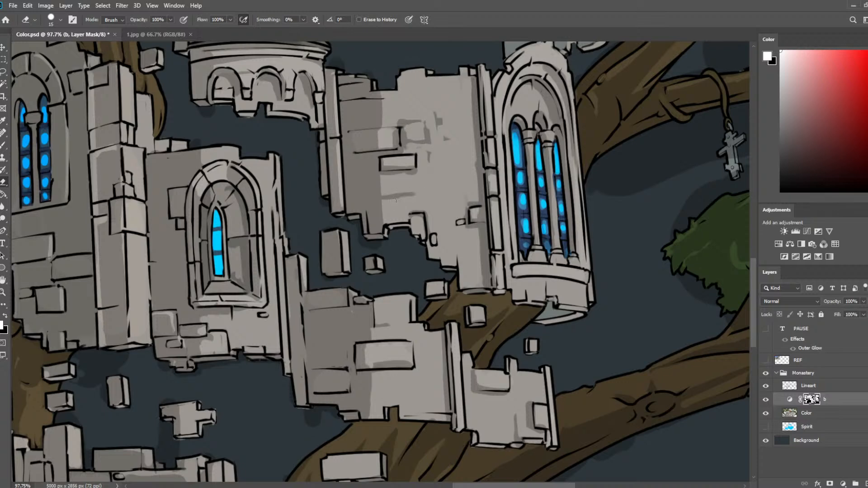
# Lighten the small lower brick on the floating wall section and refine the shading around its large protruding brick.
pyautogui.moveTo(388, 358); pyautogui.dragTo(422, 224)
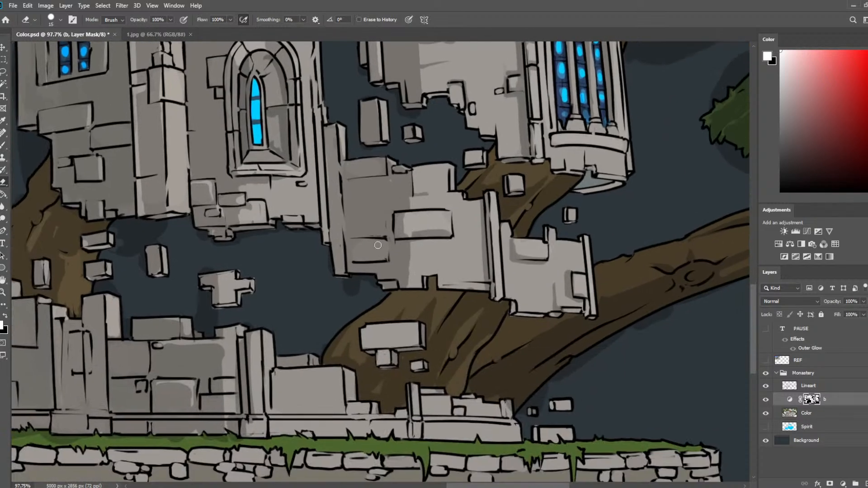
pyautogui.moveTo(367, 247)
pyautogui.mouseDown()
pyautogui.moveTo(384, 261)
pyautogui.moveTo(374, 245)
pyautogui.moveTo(453, 241)
pyautogui.mouseUp()
pyautogui.press('b')
pyautogui.moveTo(412, 247)
pyautogui.mouseDown()
pyautogui.moveTo(428, 247)
pyautogui.moveTo(419, 263)
pyautogui.mouseUp()
pyautogui.press('e')
pyautogui.press('b')
pyautogui.press('e')
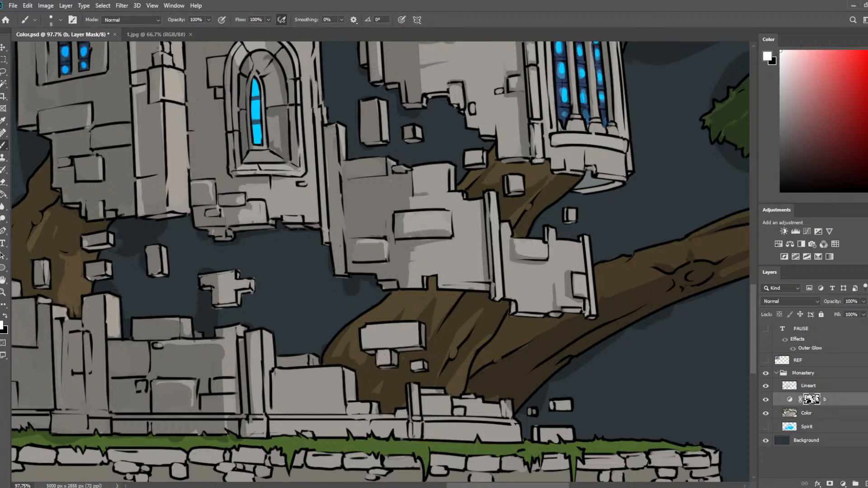
pyautogui.press('e')
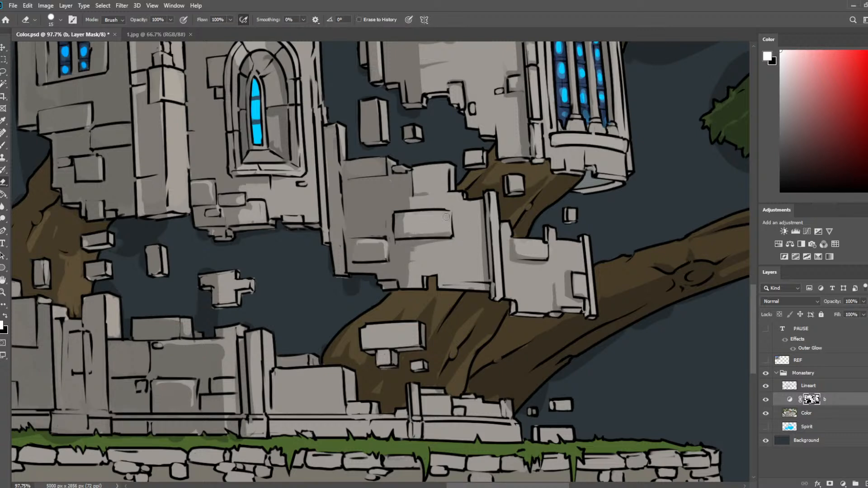
# Shade the side face of the low wall block in front of the tree trunk, refining its edge with the 15 px eraser.
pyautogui.press('b')
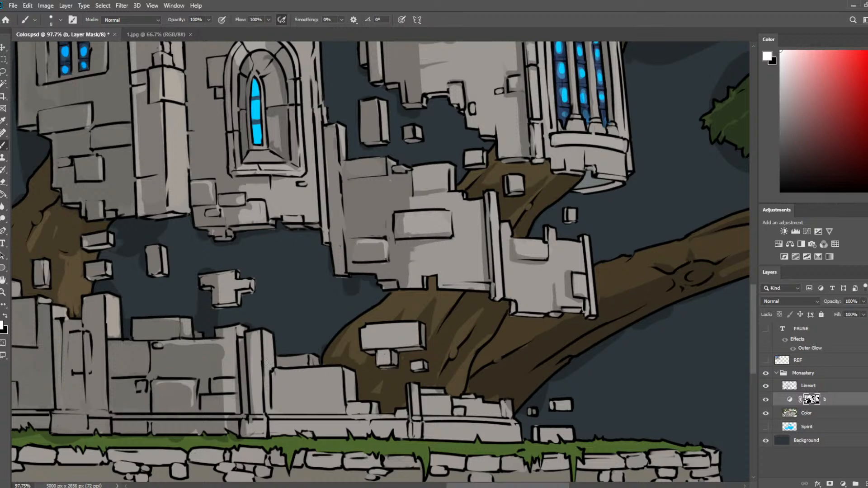
pyautogui.moveTo(342, 372); pyautogui.dragTo(344, 413)
pyautogui.press('e')
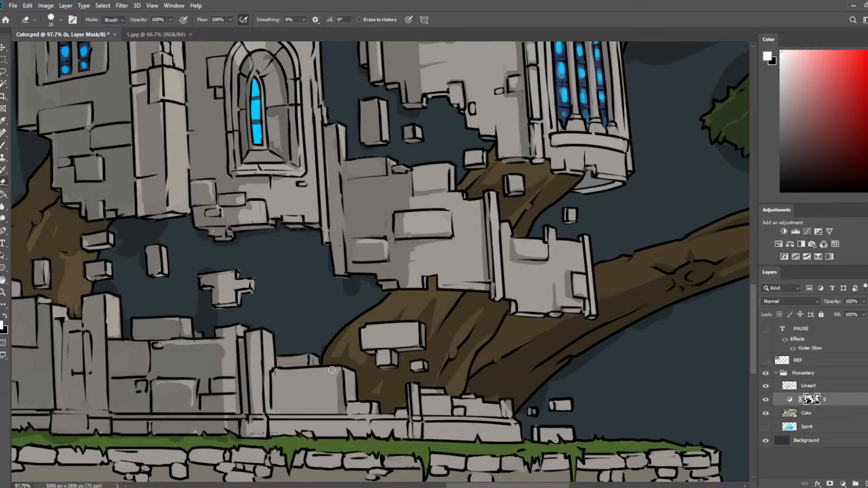
pyautogui.moveTo(336, 376)
pyautogui.mouseDown()
pyautogui.moveTo(336, 396)
pyautogui.moveTo(369, 412)
pyautogui.mouseUp()
pyautogui.press('b')
pyautogui.press('e')
pyautogui.press('b')
# Shade the pillar side and the end brick of the lowest broken wall with the 8 px brush.
pyautogui.moveTo(409, 389); pyautogui.dragTo(411, 438)
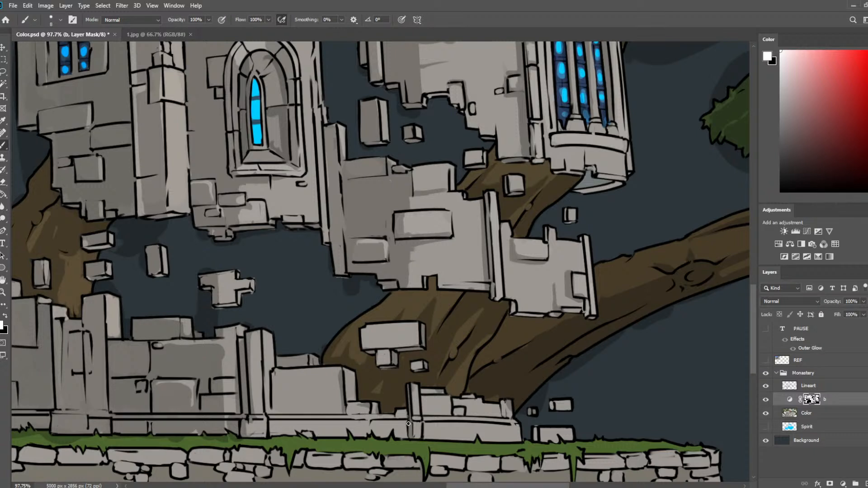
pyautogui.moveTo(503, 404); pyautogui.dragTo(505, 416)
pyautogui.press('e')
pyautogui.press('b')
# Refine the light area on the lower broken wall beside its pillar with the 15 px eraser and 8 px brush.
pyautogui.press('e')
pyautogui.moveTo(219, 379); pyautogui.dragTo(217, 391)
pyautogui.press('b')
pyautogui.press('e')
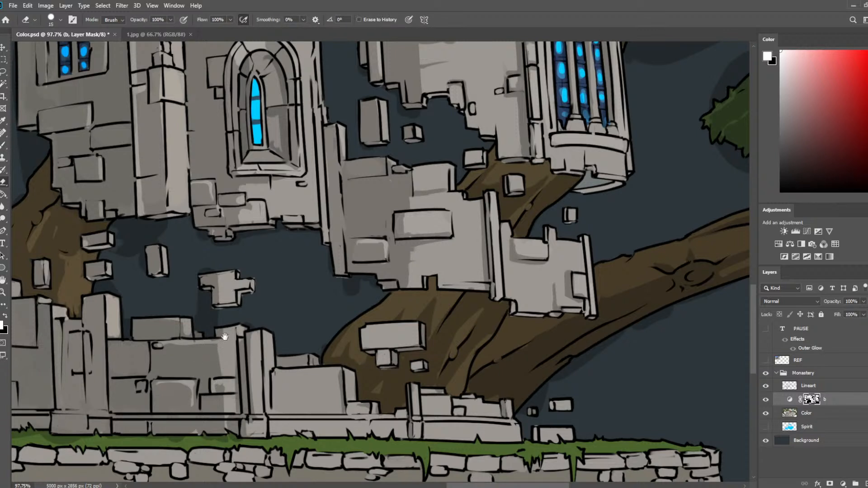
pyautogui.press('b')
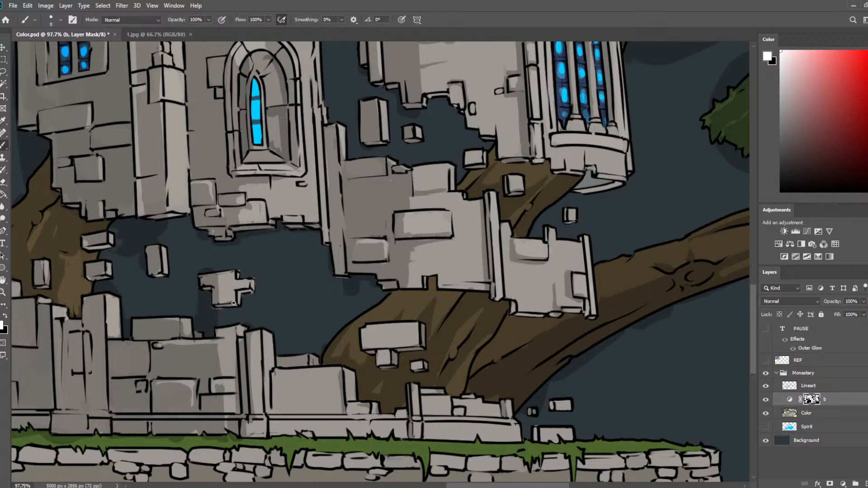
# Clean up the floating cross-shaped brick on the Color layer with the 15 px eraser and save the document.
pyautogui.click(791, 413)
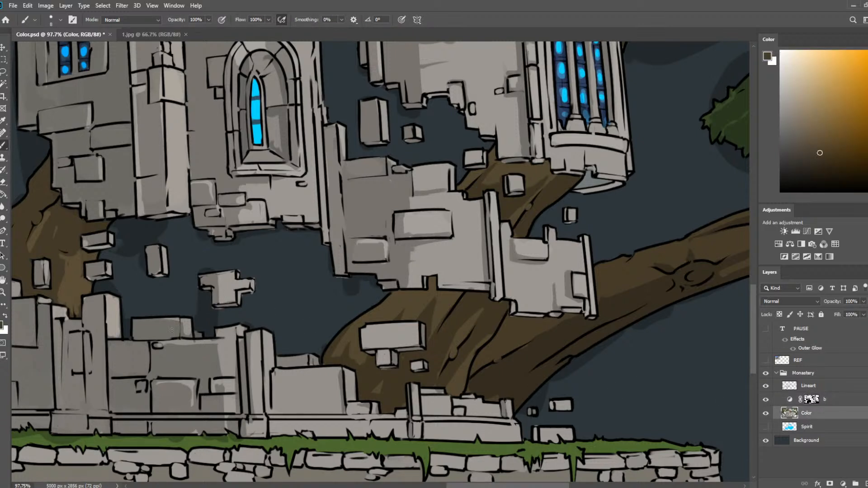
pyautogui.press('e')
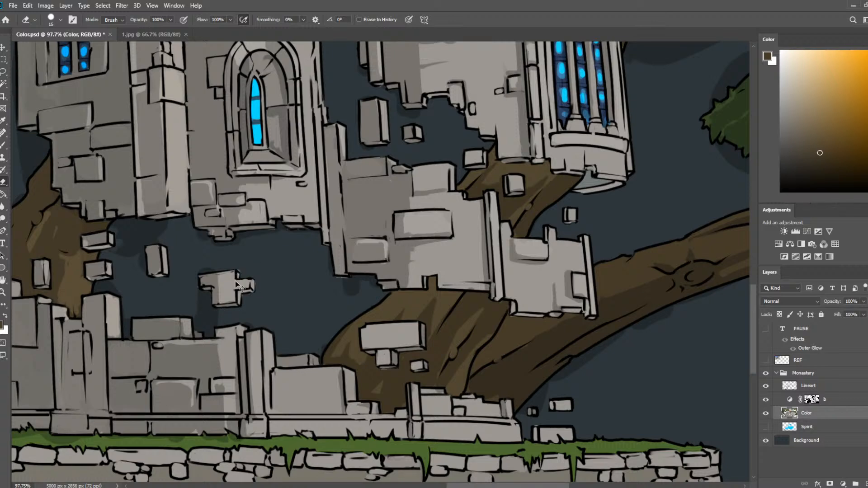
pyautogui.hotkey('ctrl', 's')
# Shade the tree trunk bark beside the floating bricks on layer b's mask and save the document.
pyautogui.moveTo(315, 265); pyautogui.dragTo(451, 239)
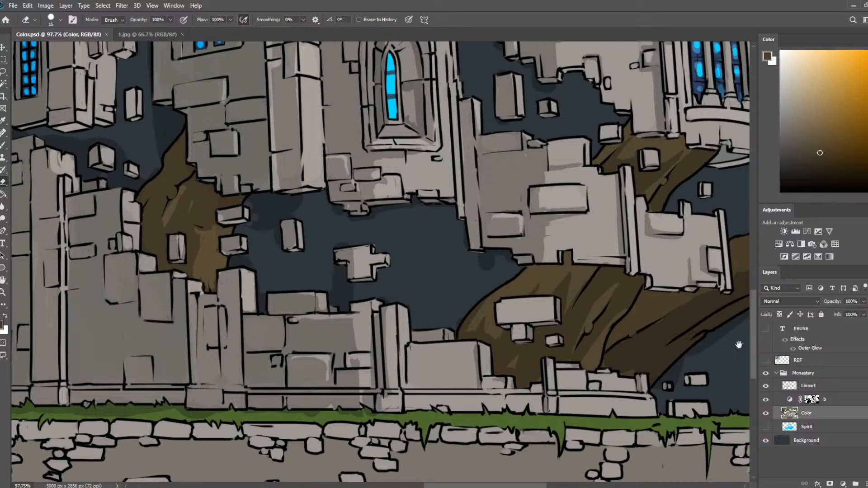
pyautogui.click(818, 400)
pyautogui.moveTo(289, 244); pyautogui.dragTo(421, 254)
pyautogui.press('b')
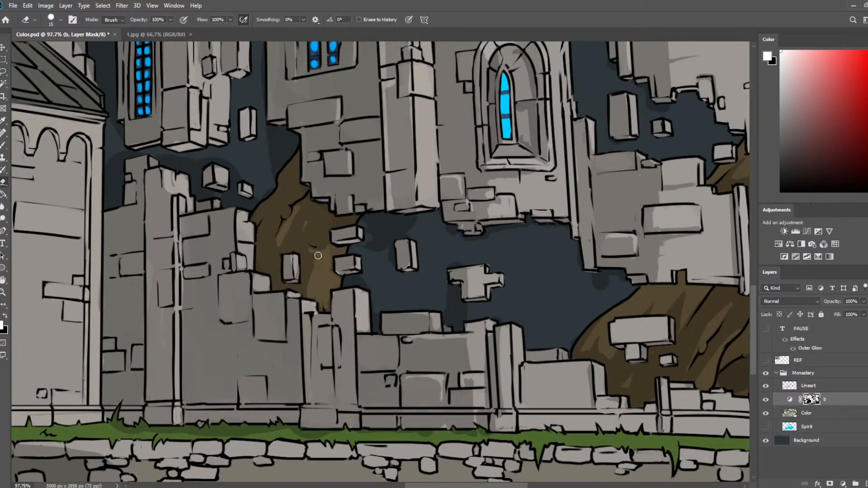
pyautogui.moveTo(316, 254)
pyautogui.mouseDown()
pyautogui.moveTo(301, 286)
pyautogui.moveTo(319, 268)
pyautogui.mouseUp()
pyautogui.press('e')
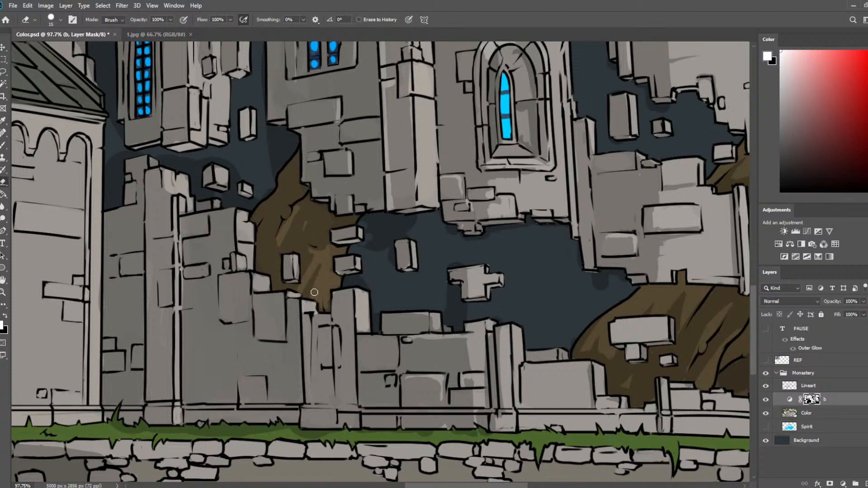
pyautogui.hotkey('ctrl', 's')
# Erase light edges on the two lower protruding bricks of the tall broken wall, refining them with the 8 px brush.
pyautogui.moveTo(255, 297)
pyautogui.mouseDown()
pyautogui.moveTo(257, 340)
pyautogui.moveTo(267, 314)
pyautogui.moveTo(284, 338)
pyautogui.mouseUp()
pyautogui.press('b')
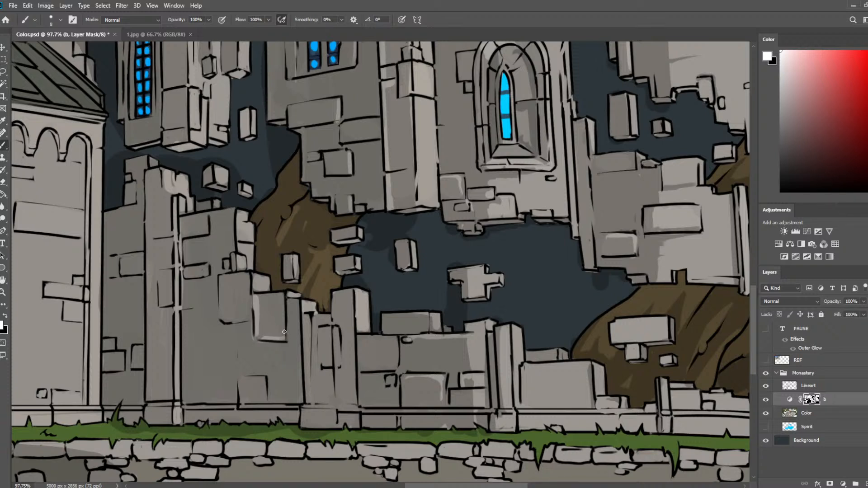
pyautogui.press('e')
pyautogui.moveTo(249, 380)
pyautogui.mouseDown()
pyautogui.moveTo(263, 400)
pyautogui.moveTo(259, 392)
pyautogui.mouseUp()
pyautogui.press('b')
# Erase highlights along the base ledge of the tall broken wall on both sides of its pillar, refining them with the brush.
pyautogui.press('e')
pyautogui.moveTo(185, 408); pyautogui.dragTo(294, 409)
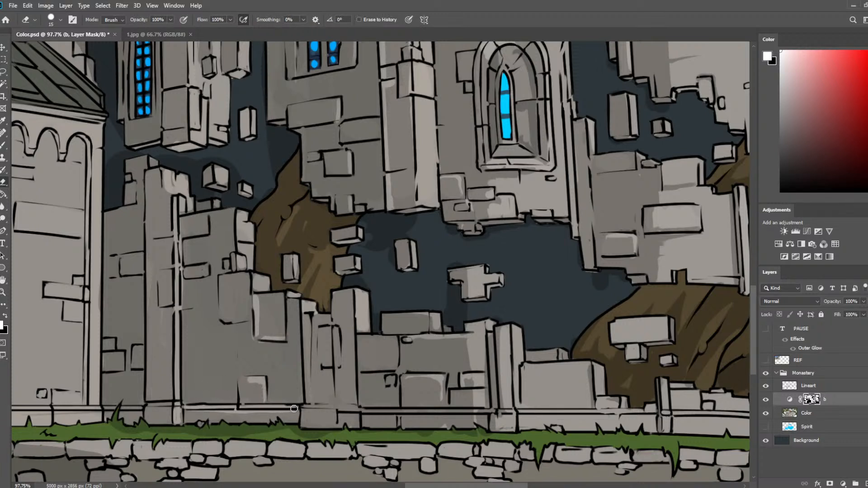
pyautogui.press('b')
pyautogui.moveTo(222, 412); pyautogui.dragTo(268, 412)
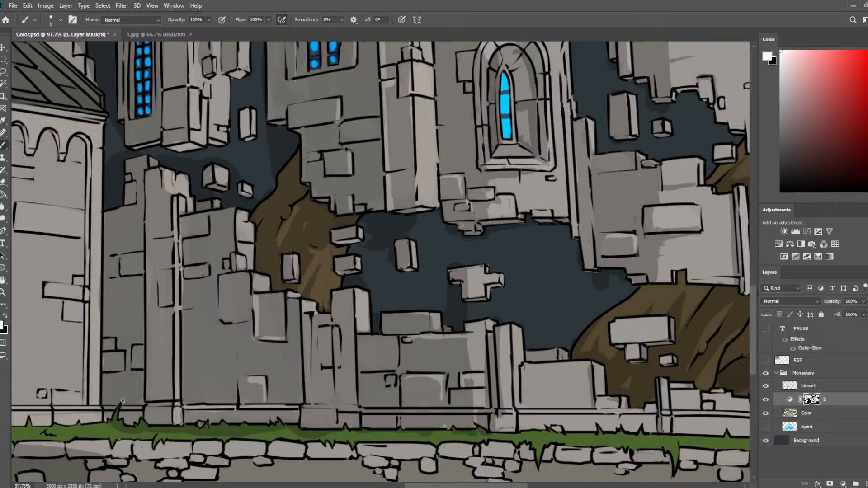
pyautogui.press('e')
pyautogui.moveTo(104, 409); pyautogui.dragTo(114, 410)
pyautogui.moveTo(123, 409); pyautogui.dragTo(143, 410)
pyautogui.press('b')
# Refine the shadow on the grass below the tall broken wall, alternating the 15 px eraser and 8 px brush.
pyautogui.press('e')
pyautogui.moveTo(118, 410)
pyautogui.mouseDown()
pyautogui.moveTo(112, 427)
pyautogui.moveTo(131, 430)
pyautogui.mouseUp()
pyautogui.press('b')
pyautogui.press('e')
pyautogui.press('b')
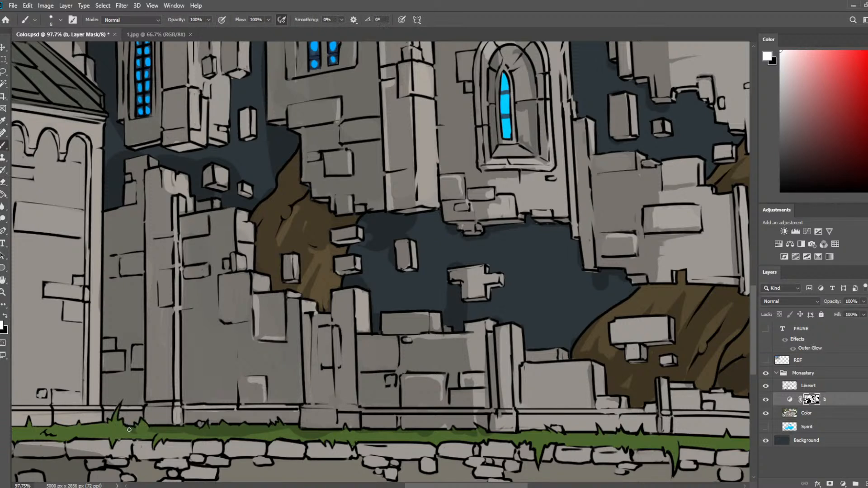
pyautogui.press('e')
pyautogui.moveTo(144, 433); pyautogui.dragTo(210, 427)
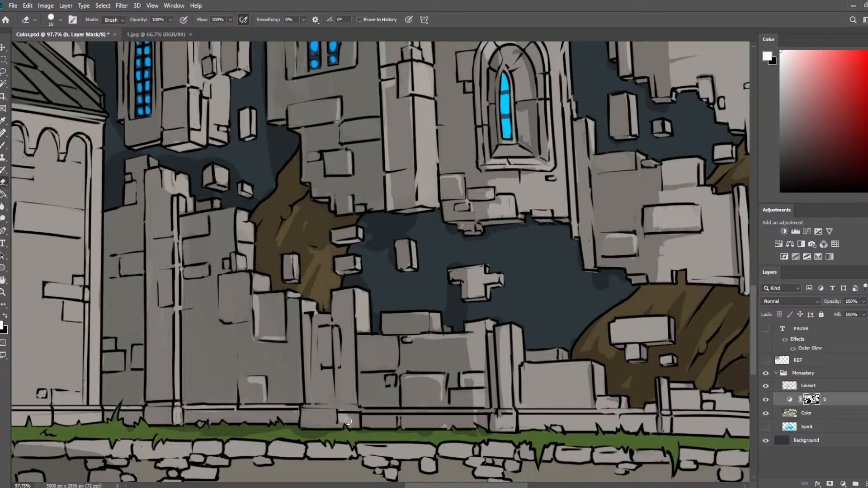
# Lighten the front face of the narrow pillar below the floating bricks on layer b's mask with the 15 px eraser.
pyautogui.moveTo(340, 412)
pyautogui.mouseDown()
pyautogui.moveTo(337, 350)
pyautogui.moveTo(344, 391)
pyautogui.moveTo(296, 310)
pyautogui.moveTo(359, 324)
pyautogui.mouseUp()
pyautogui.press('b')
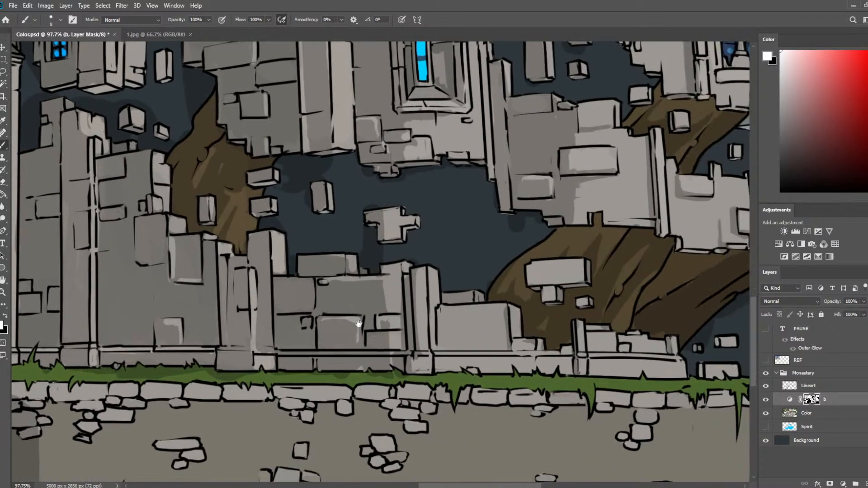
pyautogui.moveTo(537, 297); pyautogui.dragTo(565, 341)
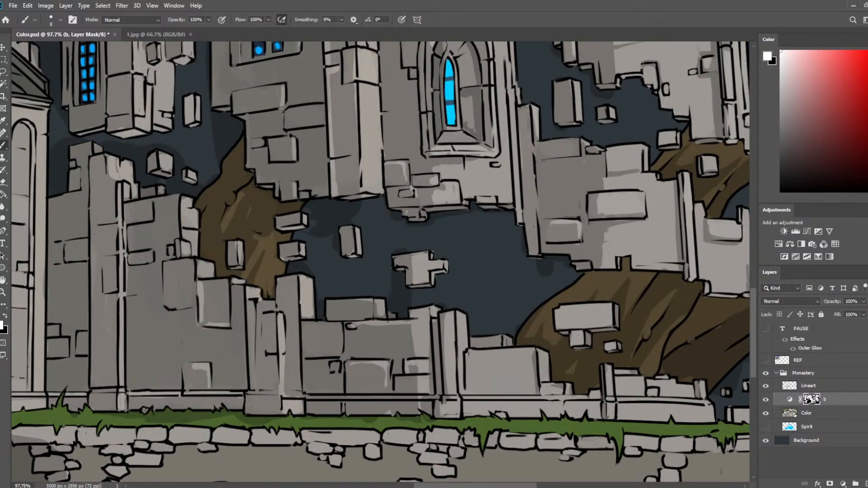
pyautogui.press('e')
pyautogui.moveTo(280, 280)
pyautogui.mouseDown()
pyautogui.moveTo(297, 334)
pyautogui.moveTo(293, 326)
pyautogui.moveTo(287, 390)
pyautogui.moveTo(296, 393)
pyautogui.moveTo(283, 280)
pyautogui.mouseUp()
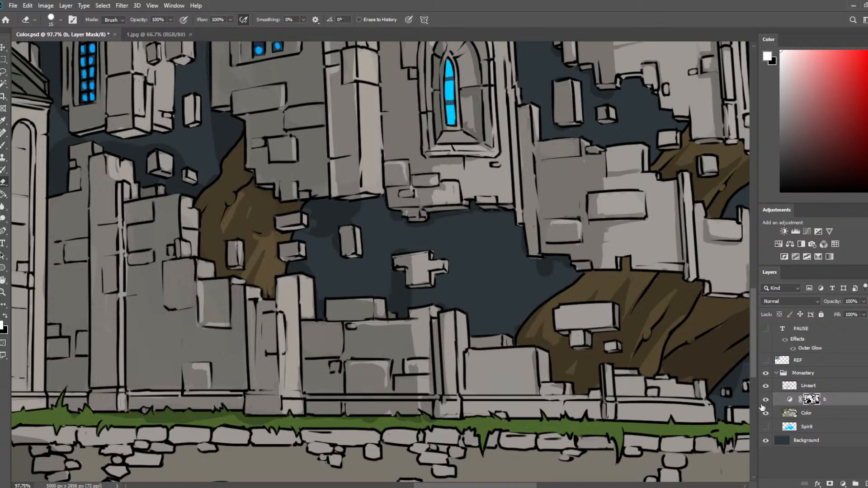
# Erase the outlines of the narrow pillar's upper side face on the Lineart layer, and hide the Color and b layers.
pyautogui.doubleClick(809, 385)
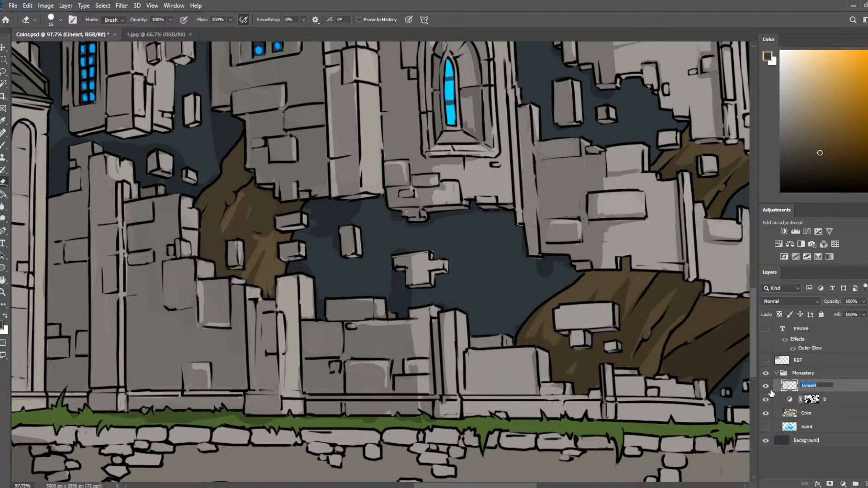
pyautogui.press('Return')
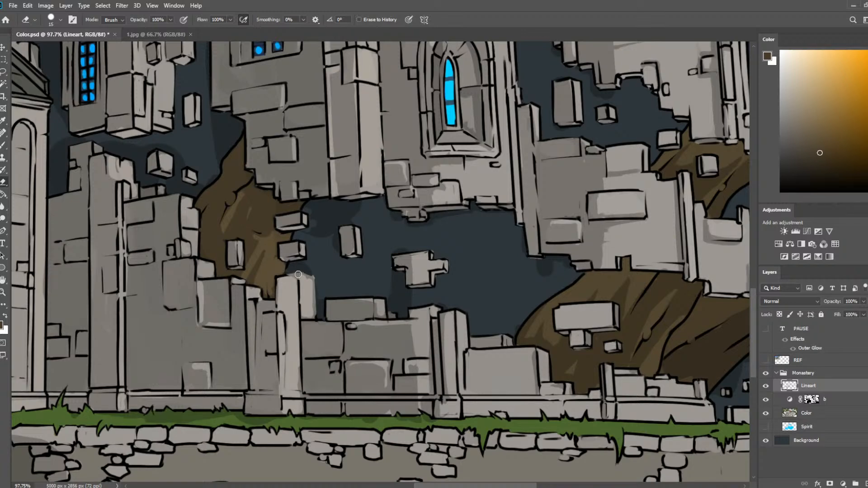
pyautogui.click(766, 413)
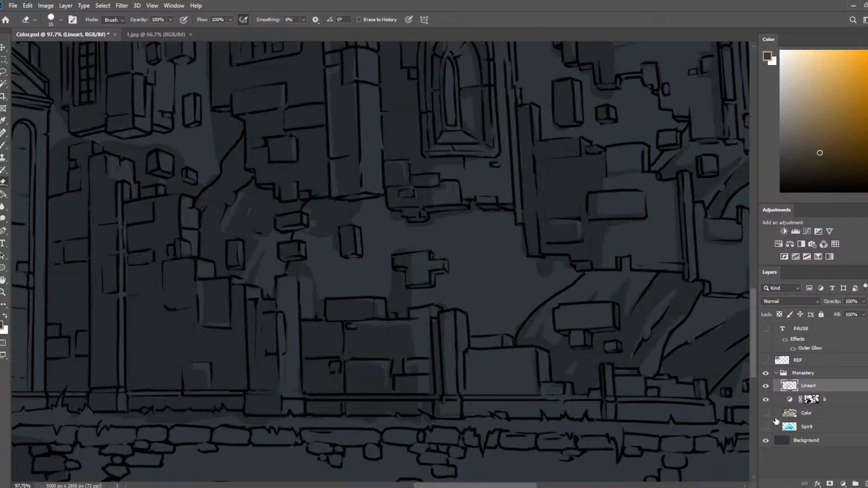
pyautogui.click(766, 399)
pyautogui.scroll(5, 535, 181)
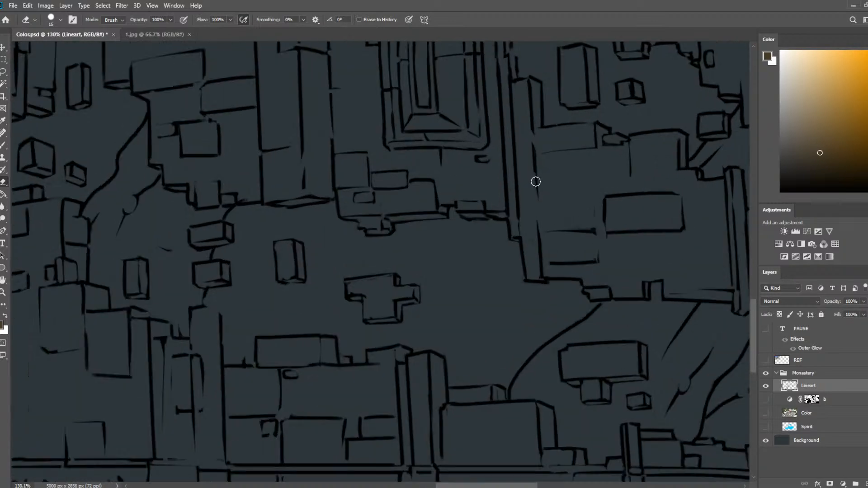
pyautogui.moveTo(372, 353); pyautogui.dragTo(465, 254)
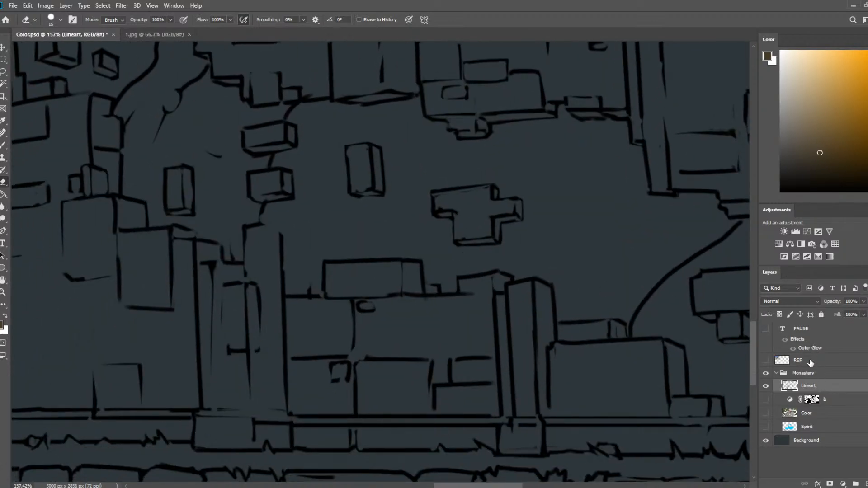
# Reset the drawing colour to black and redraw the narrow pillar's top edge lower on Lineart, erasing the old outline.
pyautogui.press('b')
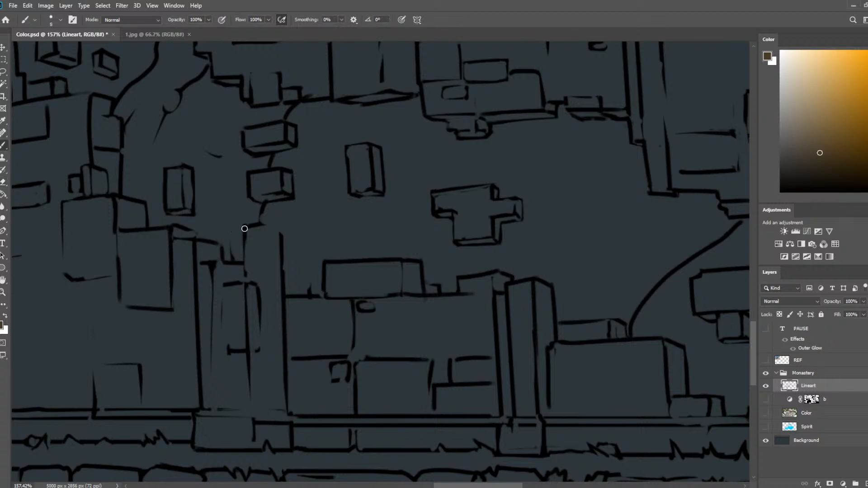
pyautogui.moveTo(245, 227); pyautogui.dragTo(289, 233)
pyautogui.press('d')
pyautogui.hotkey('ctrl', 'z')
pyautogui.press('e')
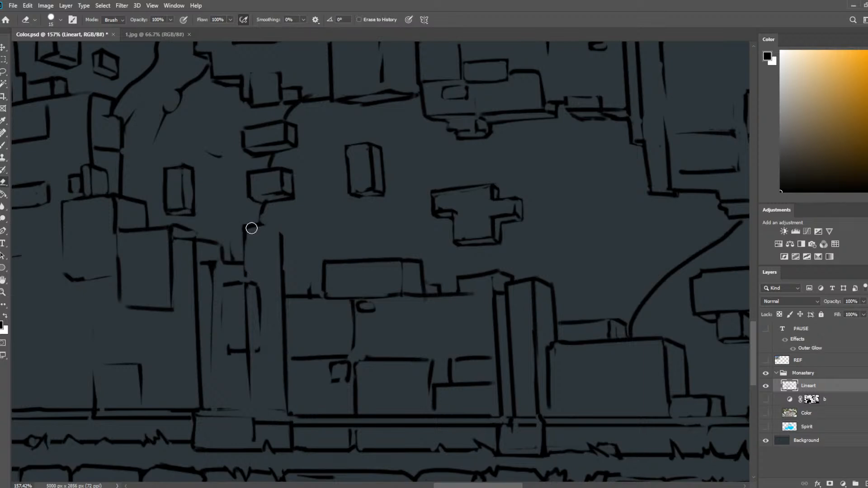
pyautogui.press('b')
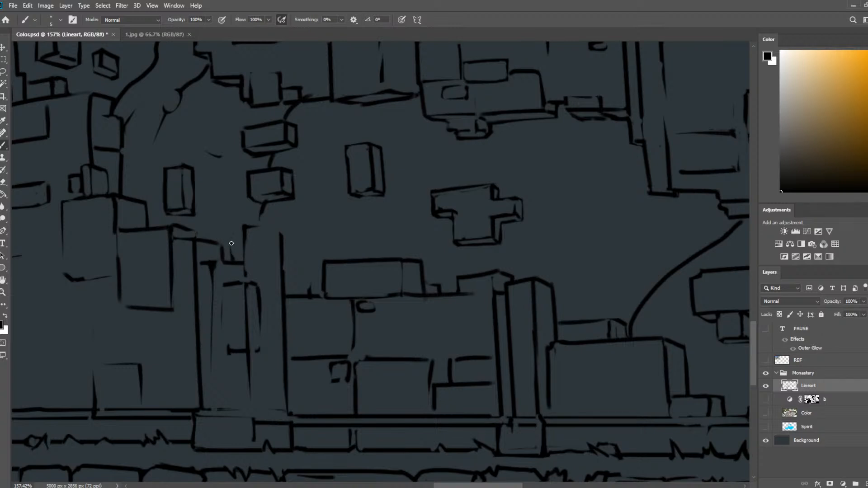
pyautogui.moveTo(199, 239)
pyautogui.mouseDown()
pyautogui.moveTo(302, 233)
pyautogui.moveTo(204, 236)
pyautogui.moveTo(266, 229)
pyautogui.moveTo(285, 244)
pyautogui.mouseUp()
pyautogui.press('e')
pyautogui.press('b')
pyautogui.press('e')
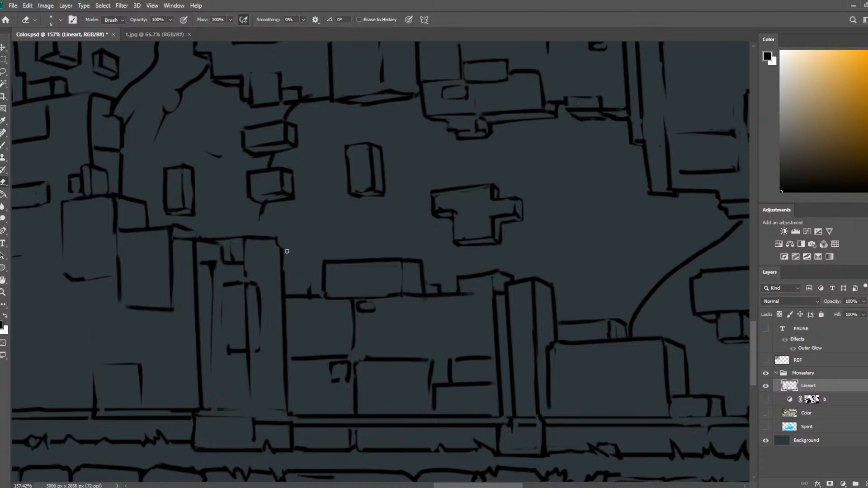
# Ink the small brick left of the pillar's top and the small bricks on the wall edge to its right.
pyautogui.press('b')
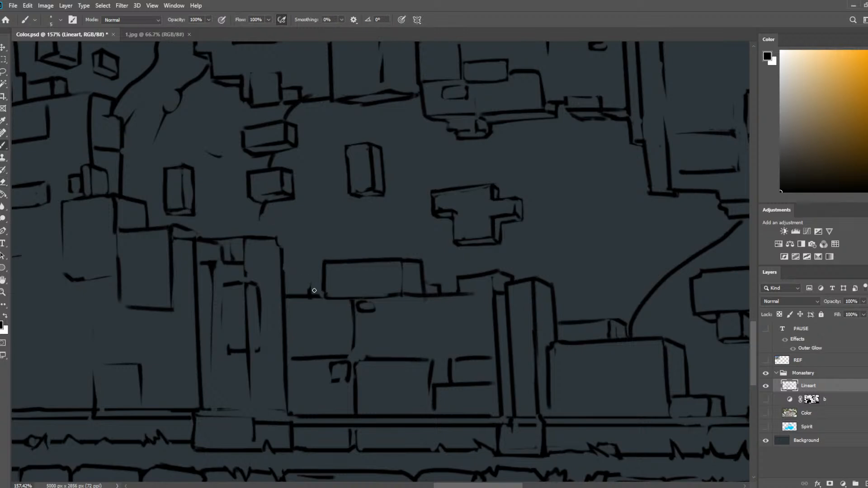
pyautogui.press('e')
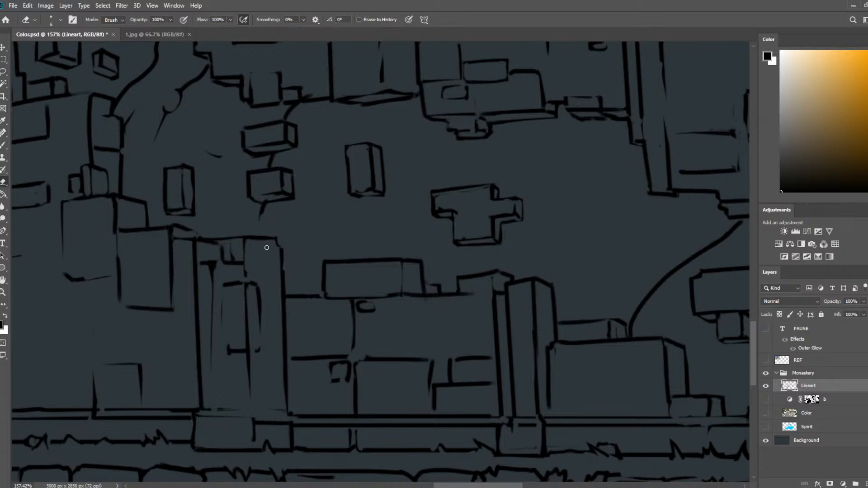
pyautogui.press('b')
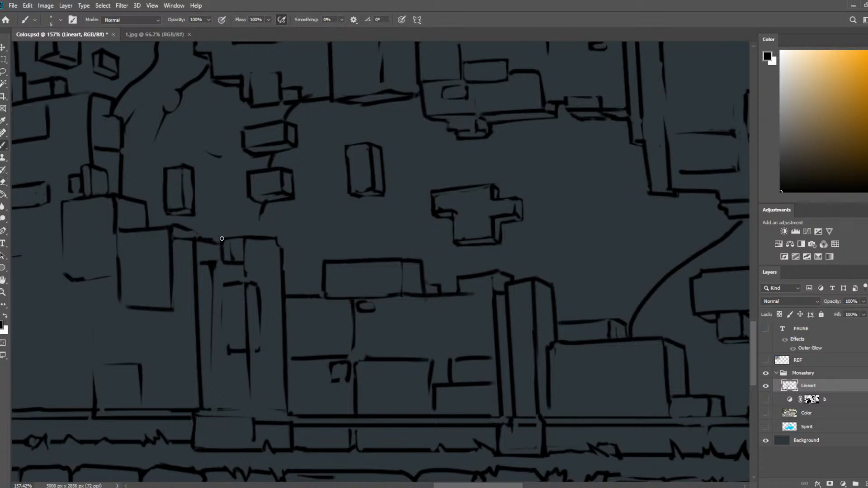
pyautogui.press('e')
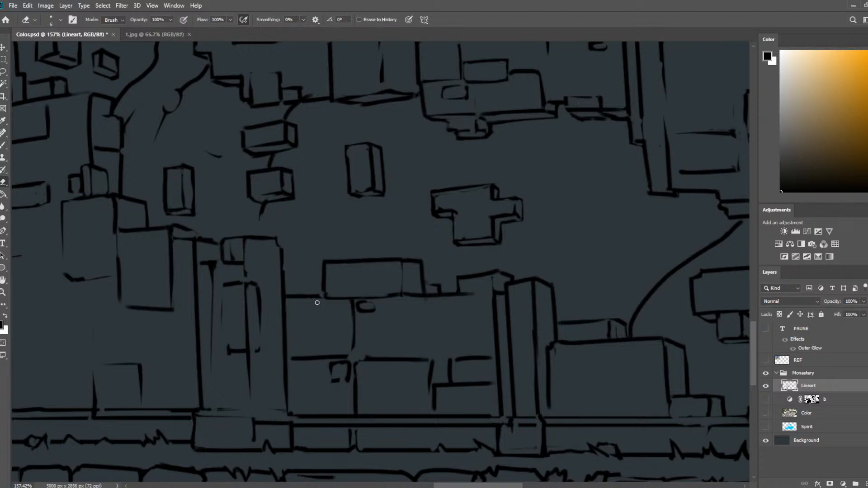
pyautogui.press('b')
pyautogui.moveTo(285, 277)
pyautogui.mouseDown()
pyautogui.moveTo(299, 292)
pyautogui.moveTo(310, 289)
pyautogui.mouseUp()
pyautogui.press('e')
# Show the Color layer and erase its leftover stone colour above the shortened pillar with the 10 px eraser.
pyautogui.click(810, 413)
pyautogui.click(766, 413)
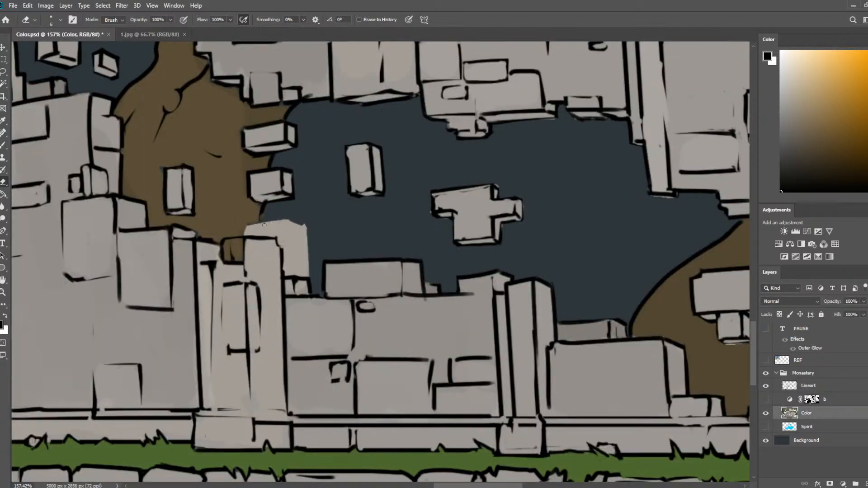
pyautogui.moveTo(264, 224)
pyautogui.mouseDown()
pyautogui.moveTo(284, 229)
pyautogui.moveTo(290, 274)
pyautogui.moveTo(300, 237)
pyautogui.moveTo(299, 226)
pyautogui.moveTo(290, 266)
pyautogui.moveTo(294, 213)
pyautogui.moveTo(302, 259)
pyautogui.mouseUp()
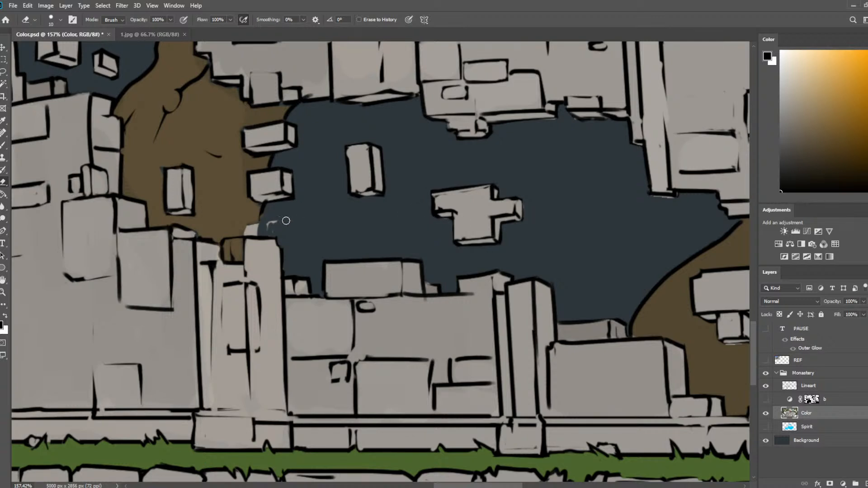
pyautogui.moveTo(285, 218)
pyautogui.mouseDown()
pyautogui.moveTo(270, 229)
pyautogui.moveTo(284, 214)
pyautogui.moveTo(279, 226)
pyautogui.moveTo(244, 210)
pyautogui.moveTo(245, 233)
pyautogui.moveTo(257, 226)
pyautogui.moveTo(245, 229)
pyautogui.moveTo(255, 247)
pyautogui.moveTo(215, 241)
pyautogui.moveTo(233, 244)
pyautogui.mouseUp()
# Paint the trunk gap above the pillar in sampled brown and the small brick beside its top in sampled stone grey.
pyautogui.press('b')
pyautogui.keyDown('alt'); pyautogui.click(242, 211); pyautogui.keyUp('alt')
pyautogui.keyDown('alt'); pyautogui.click(253, 247); pyautogui.keyUp('alt')
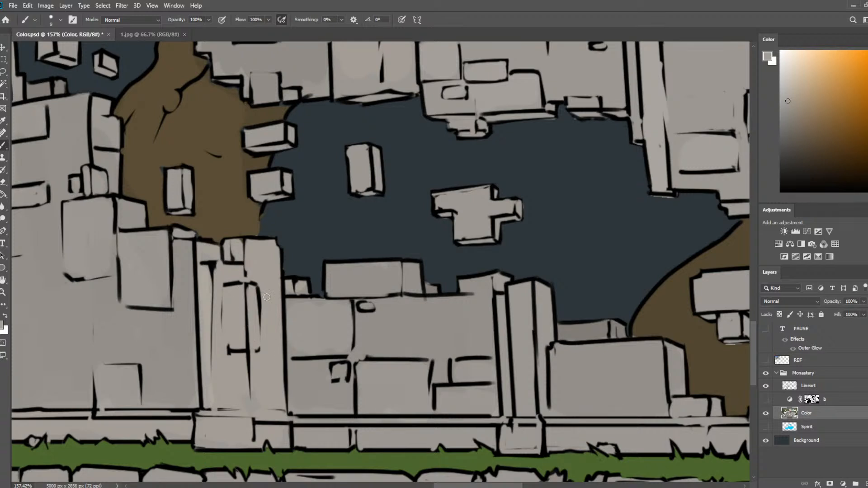
# Extend the trunk's black outline down to the pillar's top on the Lineart layer, cleaning the line with the eraser.
pyautogui.click(812, 386)
pyautogui.press('d')
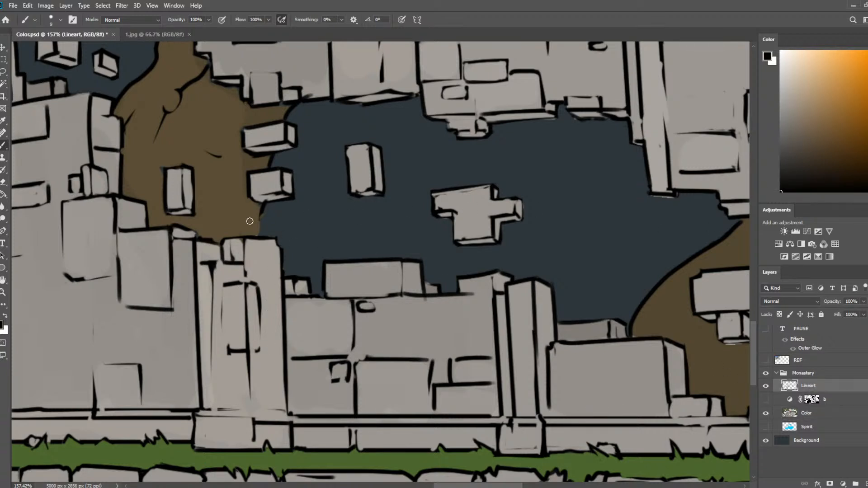
pyautogui.moveTo(258, 235); pyautogui.dragTo(266, 205)
pyautogui.press('e')
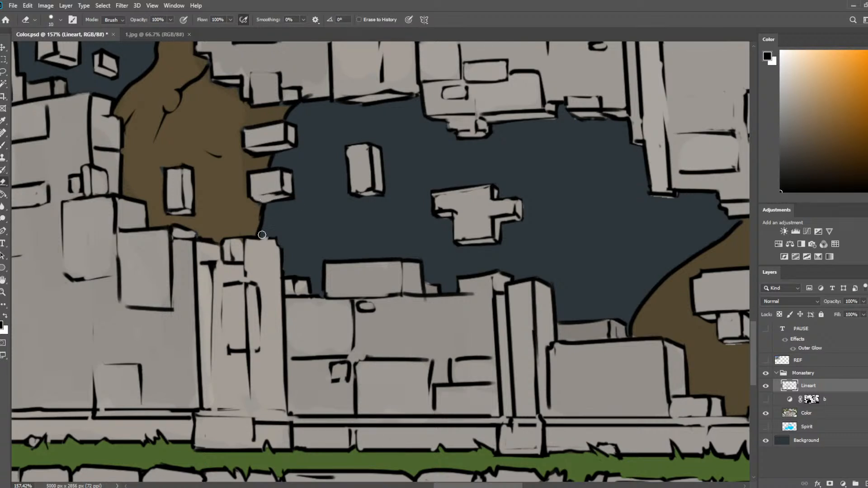
pyautogui.moveTo(267, 211)
pyautogui.mouseDown()
pyautogui.moveTo(260, 234)
pyautogui.moveTo(265, 205)
pyautogui.mouseUp()
pyautogui.press('b')
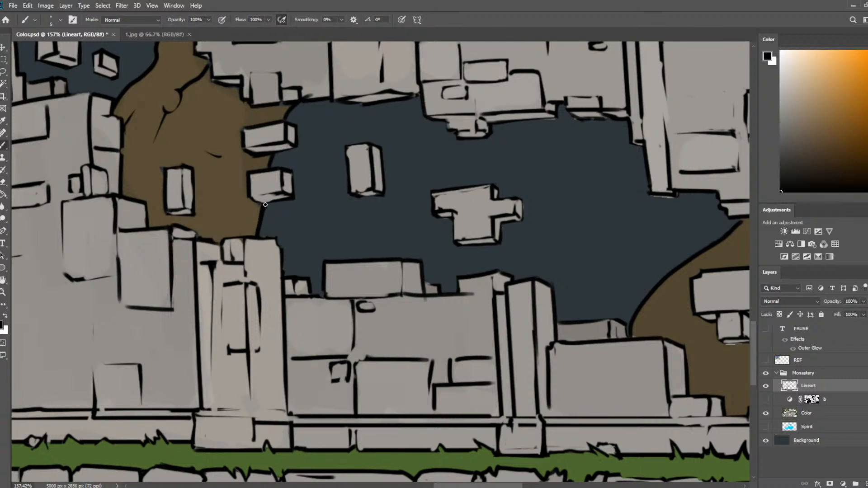
# Show layer b again with its mask active for editing, and save the document.
pyautogui.click(844, 414)
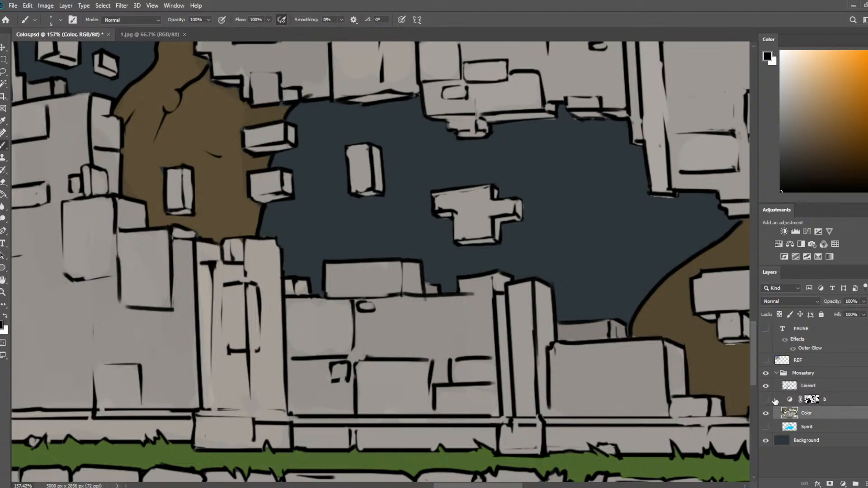
pyautogui.click(812, 399)
pyautogui.click(765, 400)
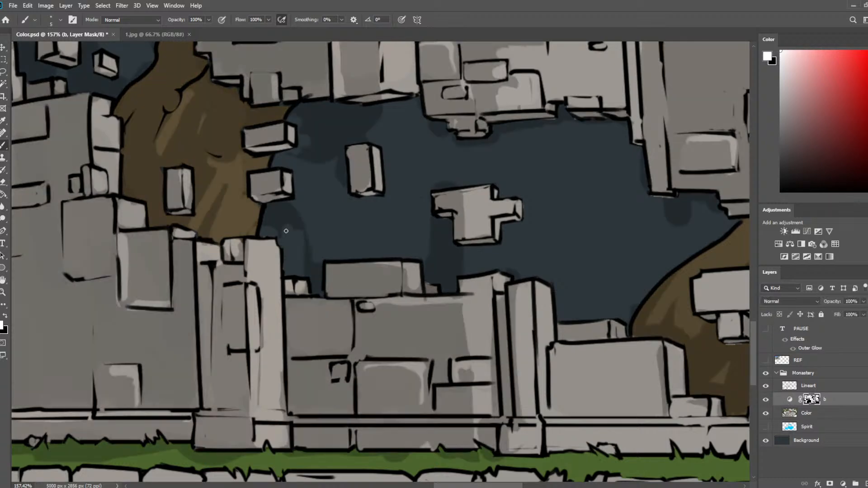
pyautogui.scroll(3, 285, 231)
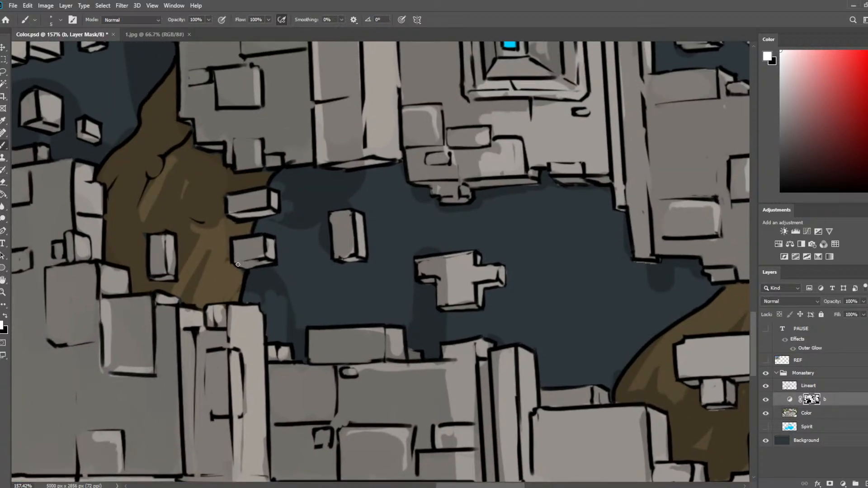
pyautogui.press('e')
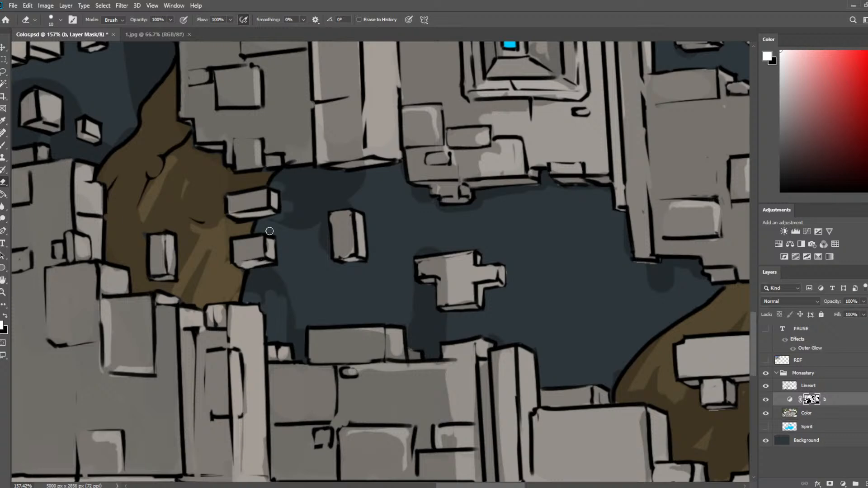
pyautogui.scroll(-10, 81, 142)
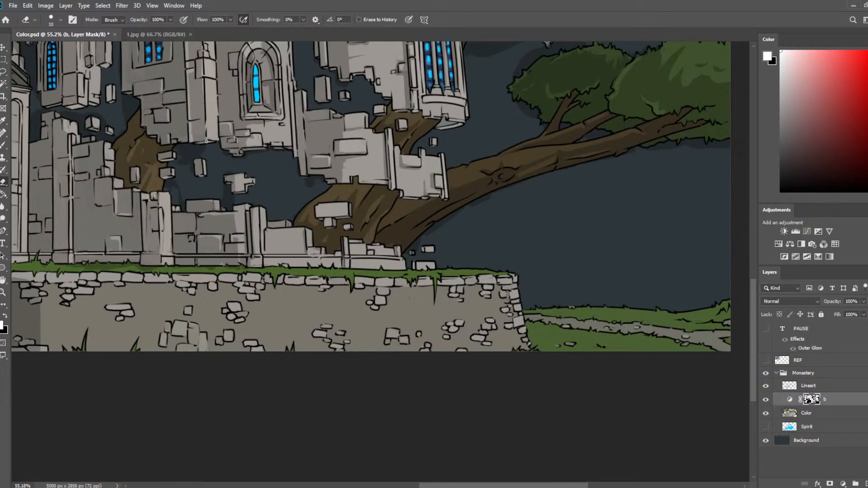
pyautogui.moveTo(195, 189); pyautogui.dragTo(310, 319)
pyautogui.scroll(5, 292, 317)
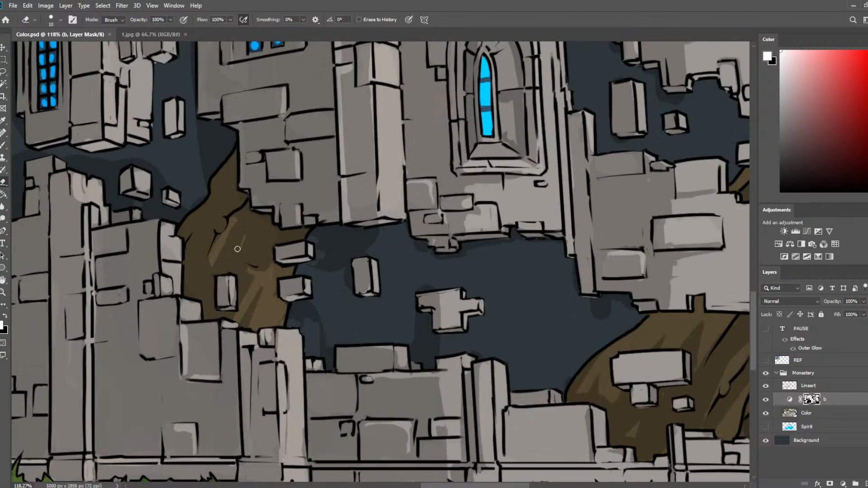
# Paint shadow over the bark highlights above the broken wall on layer b's mask, enlarging the brush to 20 px.
pyautogui.press('b')
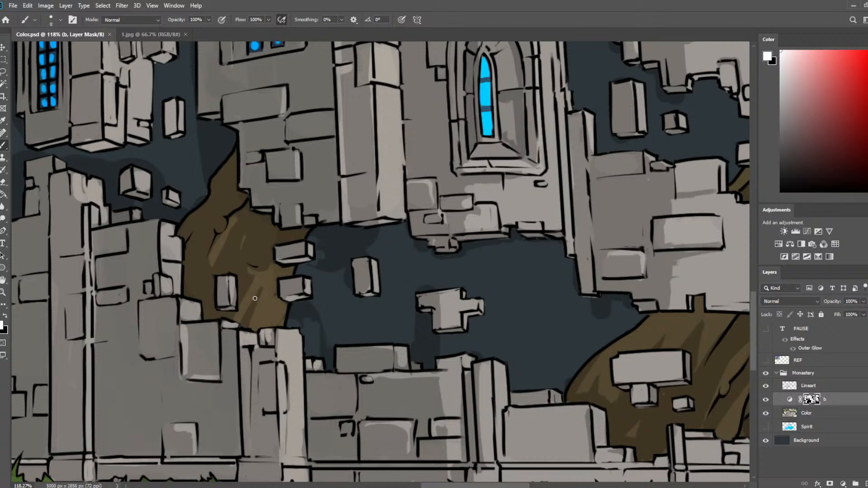
pyautogui.press(']')
pyautogui.moveTo(250, 311)
pyautogui.mouseDown()
pyautogui.moveTo(261, 275)
pyautogui.moveTo(238, 320)
pyautogui.mouseUp()
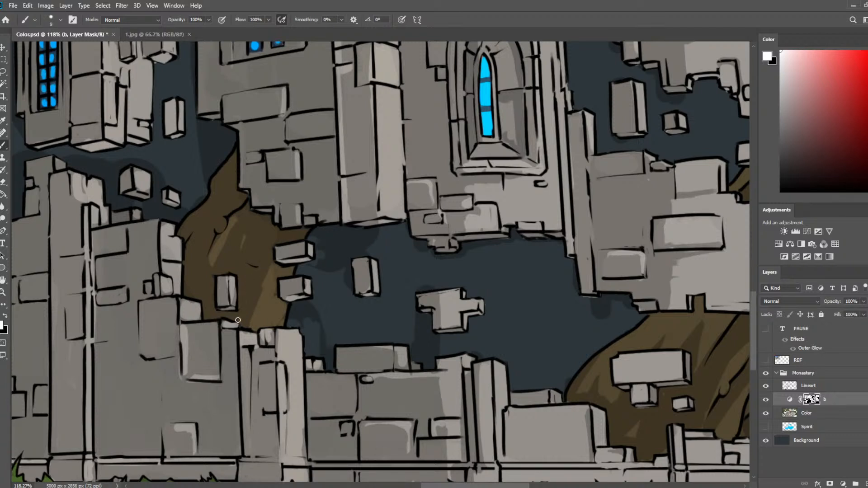
pyautogui.press(']')
pyautogui.press(']')
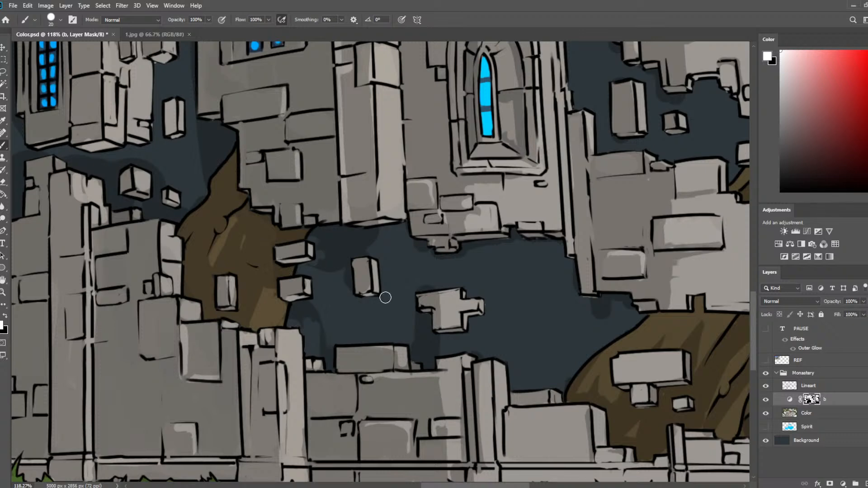
# Hide layer b and even out the trunk behind the floating bricks on the Color layer with its sampled brown.
pyautogui.click(766, 399)
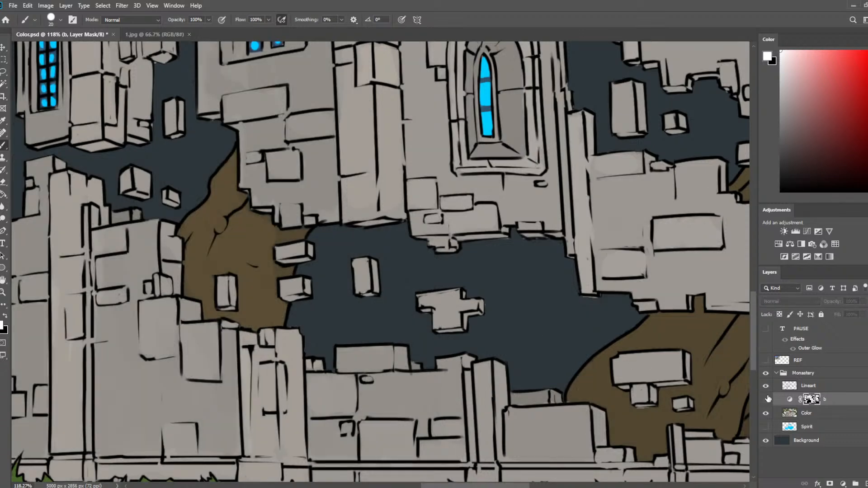
pyautogui.press('x')
pyautogui.click(811, 414)
pyautogui.press('i')
pyautogui.click(268, 235)
pyautogui.press('b')
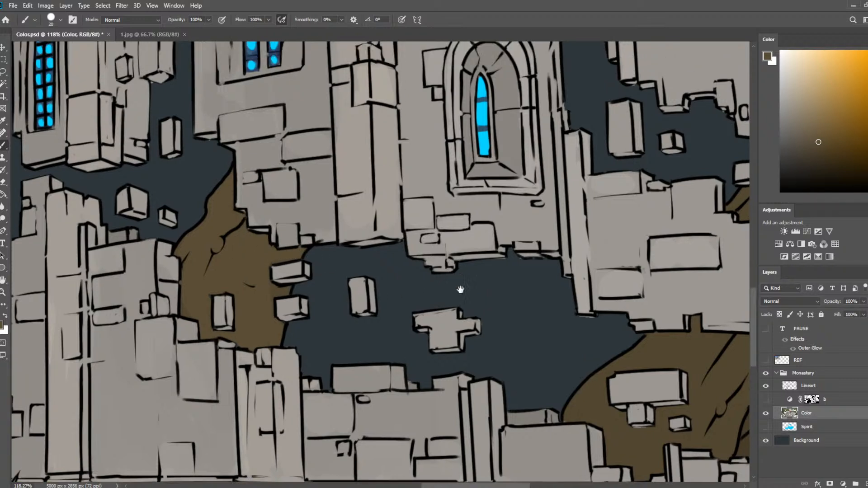
# Hide the Color layer and redraw the broken wall's black lower outline above the floating bricks on the Lineart layer with a smaller brush.
pyautogui.moveTo(461, 287); pyautogui.dragTo(572, 219)
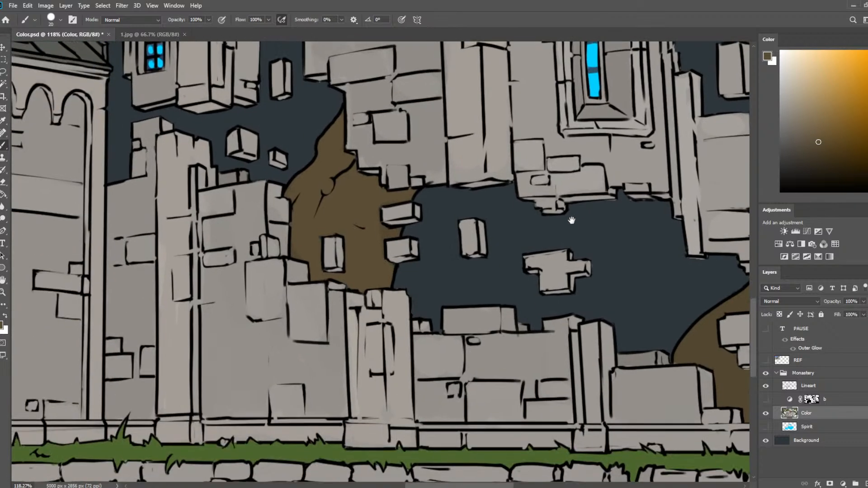
pyautogui.click(766, 413)
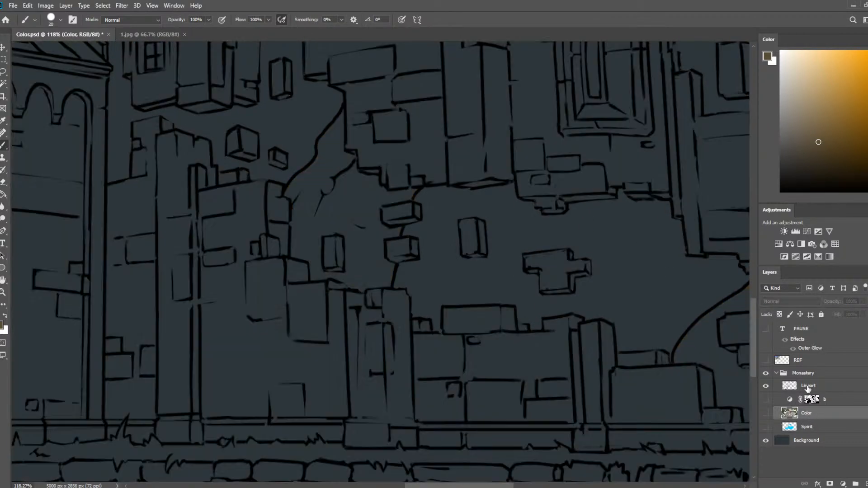
pyautogui.click(809, 386)
pyautogui.press('d')
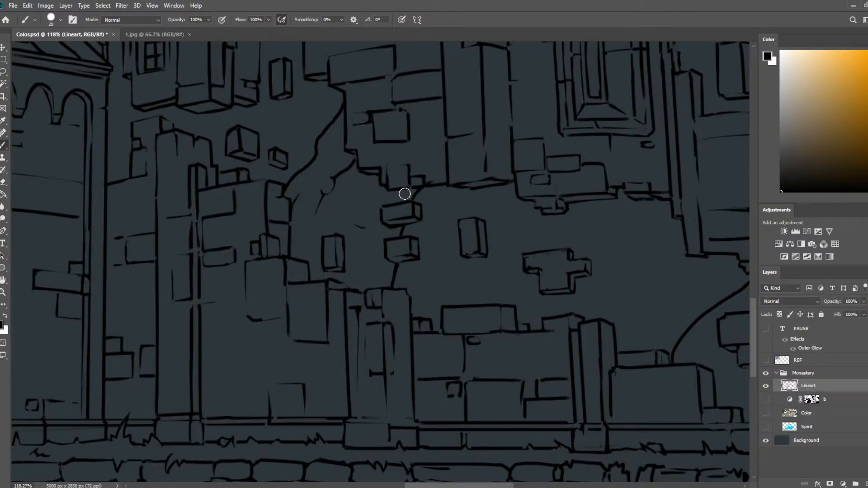
pyautogui.press('[')
pyautogui.press('[')
pyautogui.press('[')
pyautogui.press('[')
pyautogui.press('e')
pyautogui.press('b')
pyautogui.moveTo(405, 193)
pyautogui.mouseDown()
pyautogui.moveTo(459, 186)
pyautogui.moveTo(451, 187)
pyautogui.mouseUp()
pyautogui.hotkey('ctrl', 'z')
pyautogui.press('e')
pyautogui.press('b')
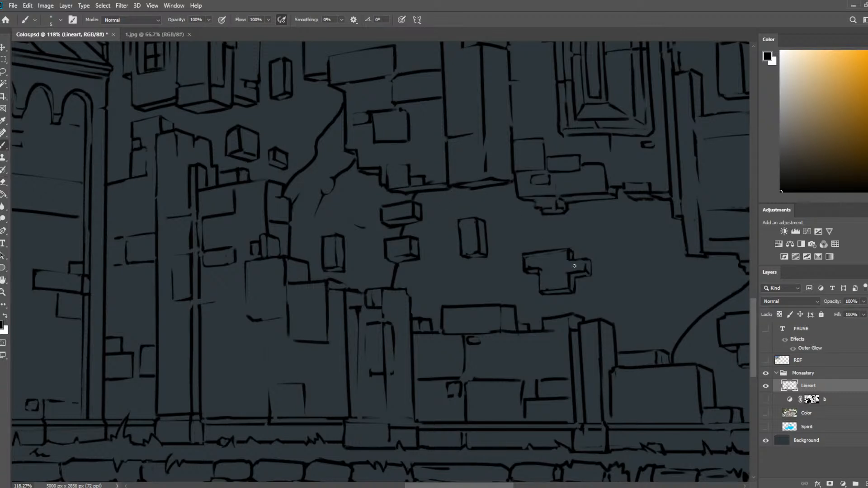
# Show the Color layer with layer b hidden and fill the wall's lower edge above the floating bricks with its sampled grey.
pyautogui.click(766, 399)
pyautogui.click(766, 413)
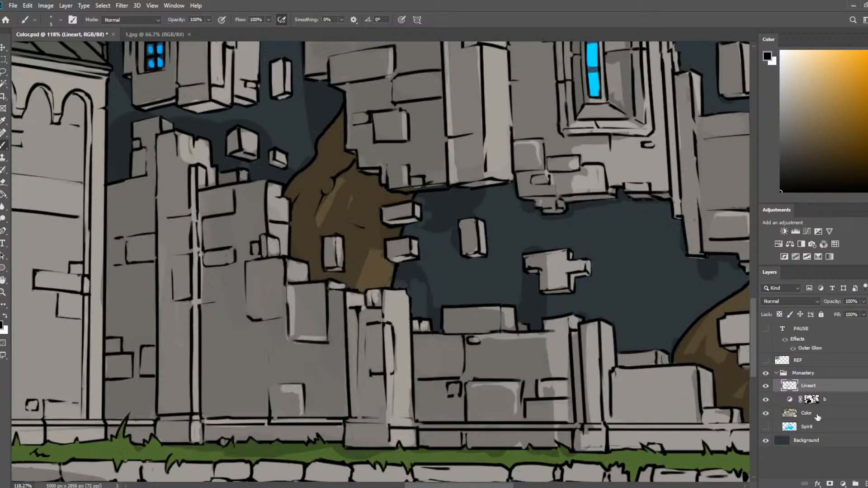
pyautogui.click(806, 413)
pyautogui.press('i')
pyautogui.click(765, 399)
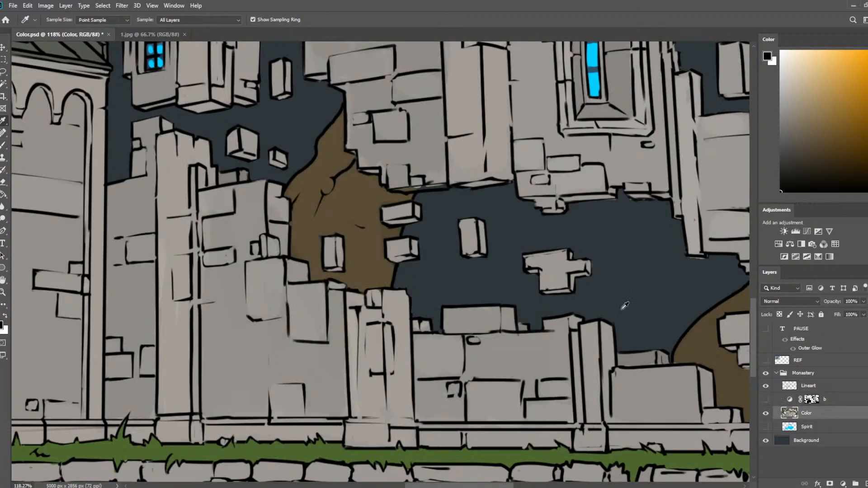
pyautogui.click(431, 162)
pyautogui.press('b')
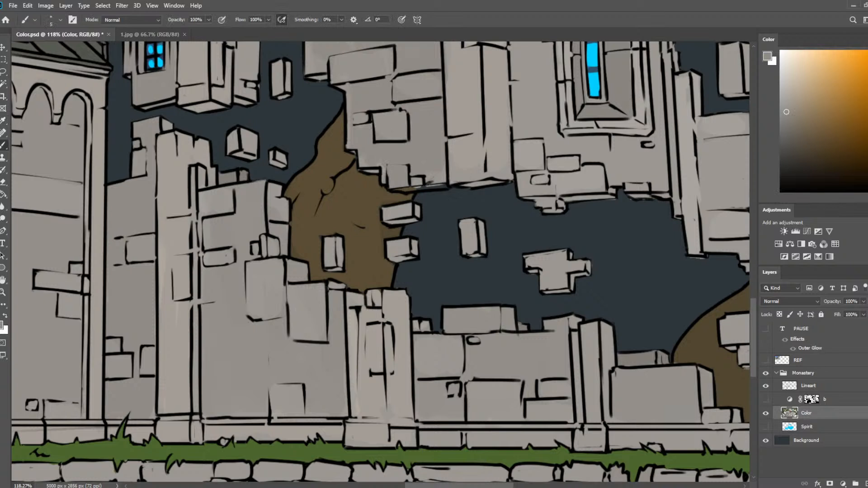
pyautogui.moveTo(405, 188); pyautogui.dragTo(442, 186)
pyautogui.scroll(-5, 723, 391)
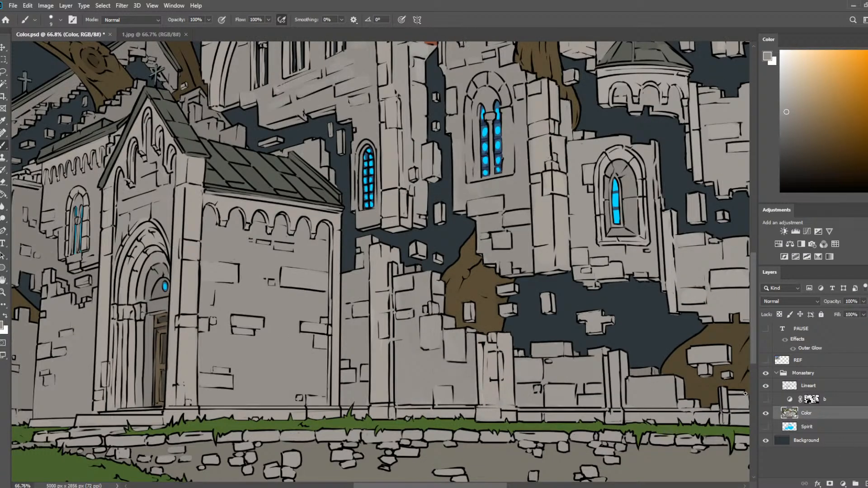
# Show layer b again with its mask active for editing, and save the document.
pyautogui.click(764, 400)
pyautogui.click(829, 402)
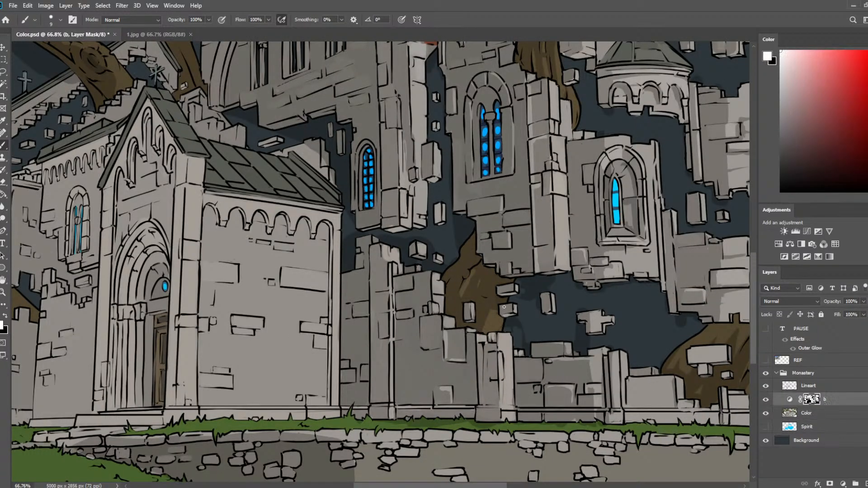
pyautogui.scroll(-3, 329, 244)
pyautogui.hotkey('ctrl', 's')
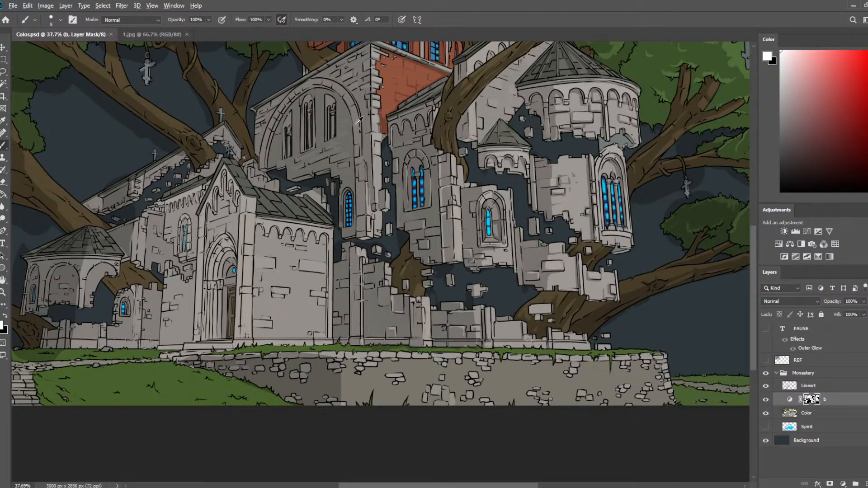
# Paint a shadow down the right inner edge of the chapel's side wall on layer b's mask with a 20 px brush.
pyautogui.scroll(5, 448, 256)
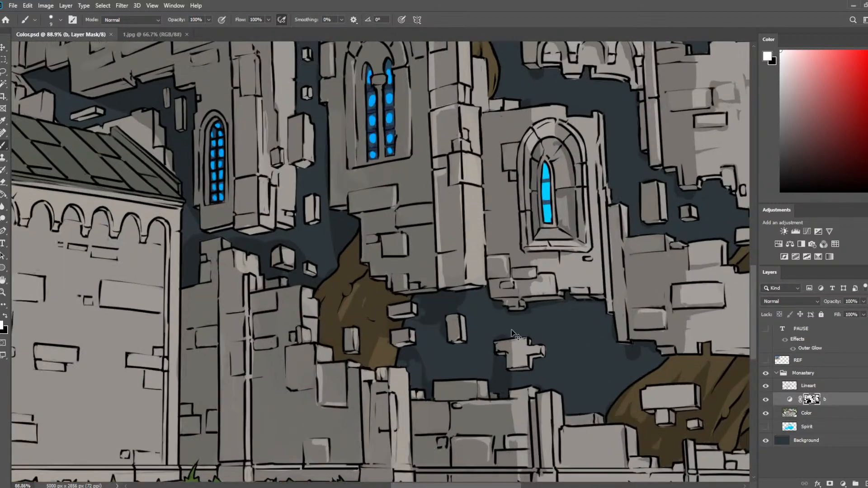
pyautogui.moveTo(512, 333); pyautogui.dragTo(452, 191)
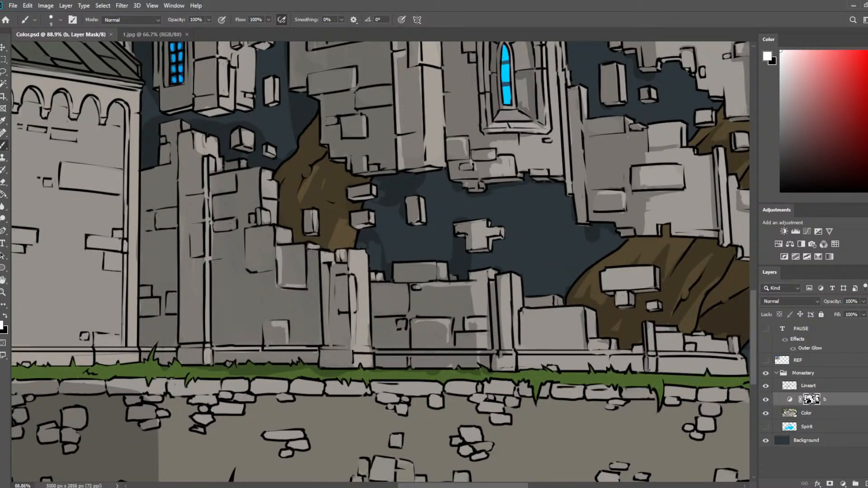
pyautogui.moveTo(150, 133); pyautogui.dragTo(391, 133)
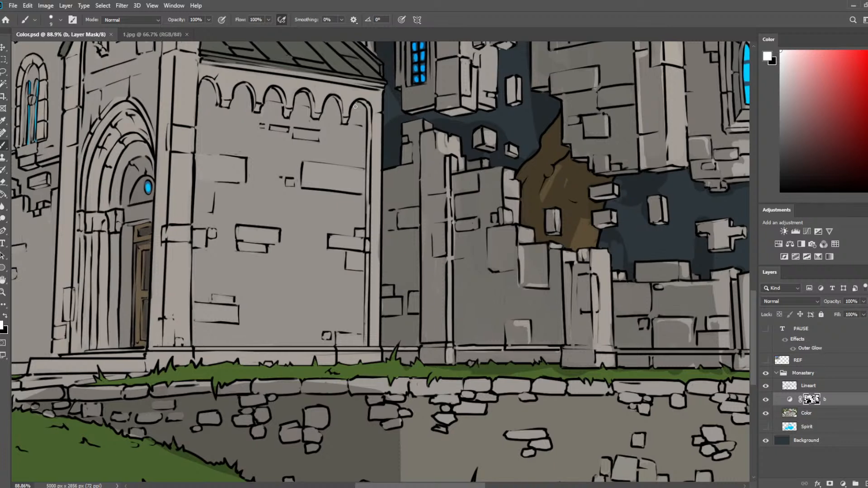
pyautogui.moveTo(355, 107)
pyautogui.mouseDown()
pyautogui.moveTo(367, 118)
pyautogui.moveTo(370, 173)
pyautogui.mouseUp()
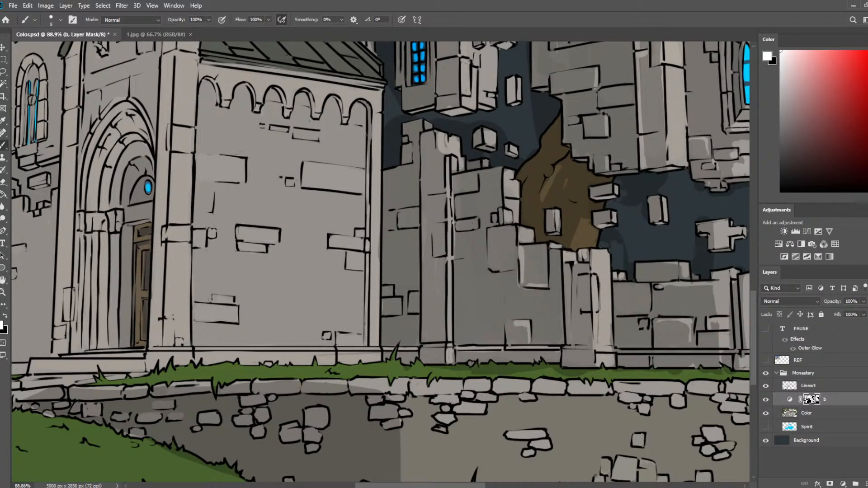
pyautogui.press(']')
pyautogui.moveTo(360, 104); pyautogui.dragTo(366, 149)
pyautogui.moveTo(367, 110); pyautogui.dragTo(367, 207)
pyautogui.moveTo(366, 139); pyautogui.dragTo(364, 264)
pyautogui.hotkey('ctrl', 'z')
pyautogui.moveTo(365, 145); pyautogui.dragTo(364, 310)
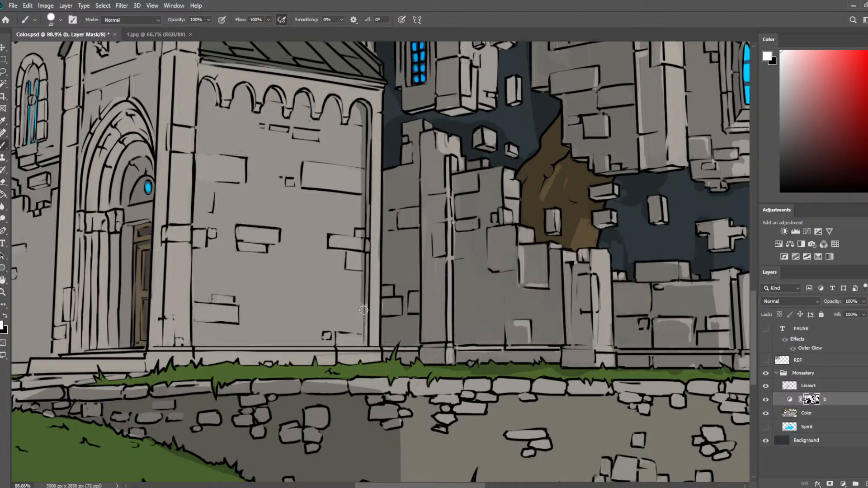
# Extend the side wall's edge shadow down to the plinth and trim its border with the eraser.
pyautogui.moveTo(366, 266); pyautogui.dragTo(364, 351)
pyautogui.hotkey('ctrl', 'z')
pyautogui.moveTo(362, 292); pyautogui.dragTo(365, 345)
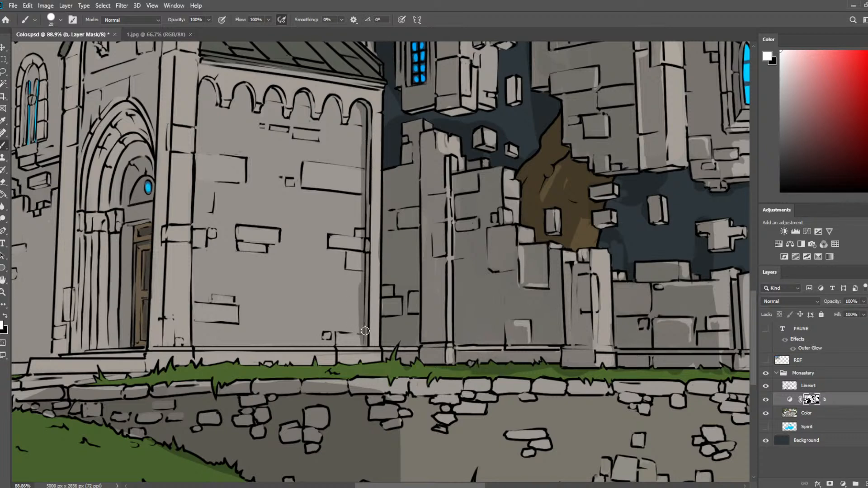
pyautogui.hotkey('ctrl', 'z')
pyautogui.moveTo(364, 284); pyautogui.dragTo(364, 346)
pyautogui.press('e')
pyautogui.moveTo(359, 287); pyautogui.dragTo(358, 344)
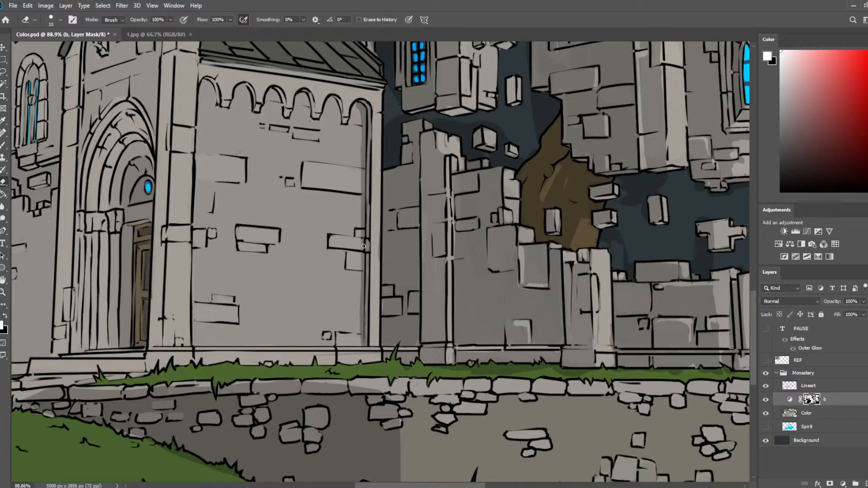
pyautogui.press('b')
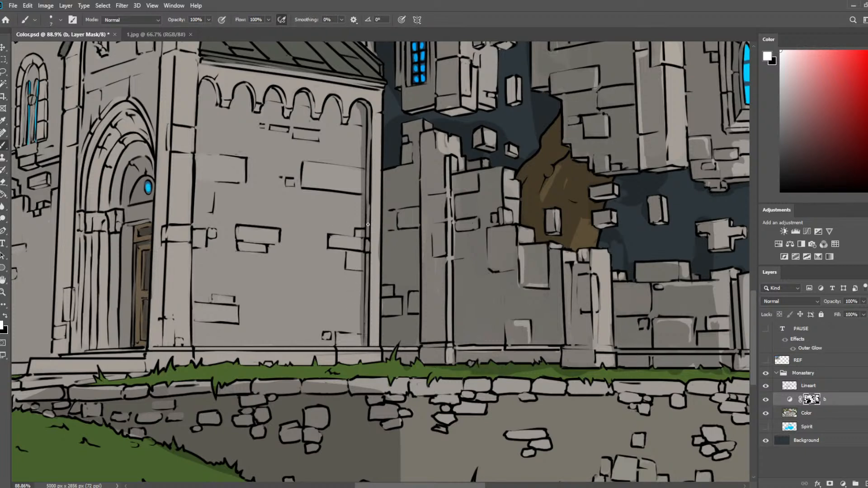
pyautogui.press('e')
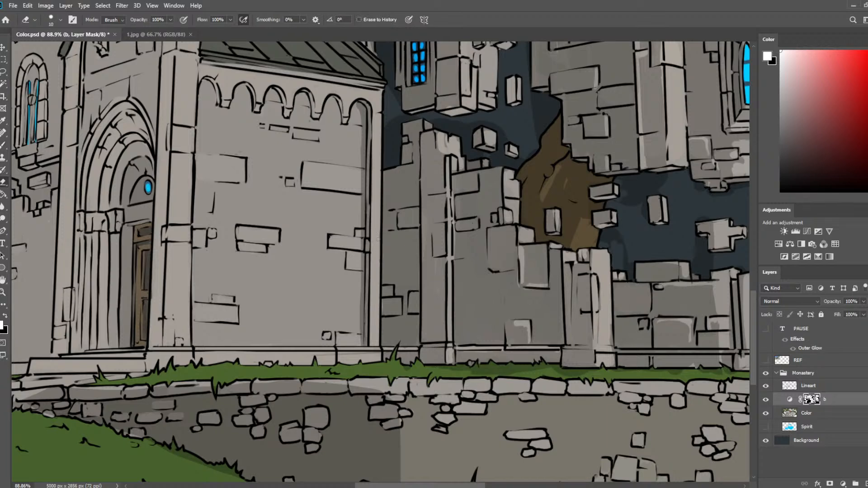
# Paint thin shadows around the protruding bricks near the right edge and lower right corner of the chapel's side wall.
pyautogui.moveTo(378, 269); pyautogui.dragTo(454, 198)
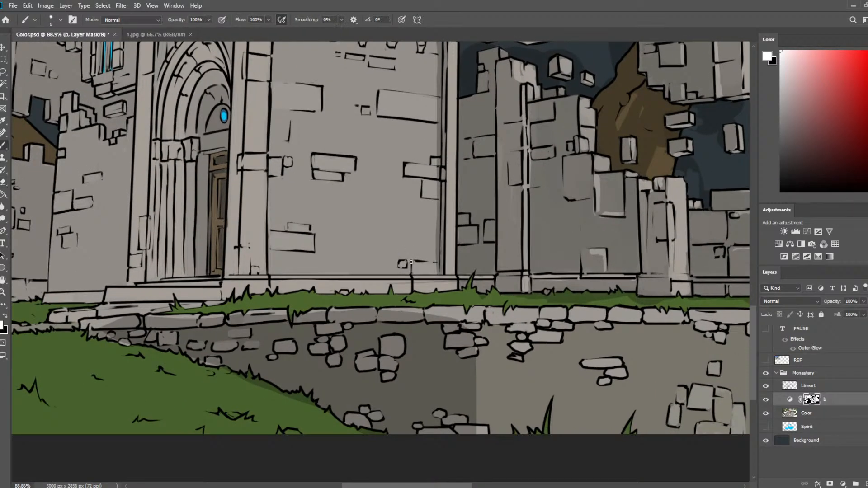
pyautogui.press('b')
pyautogui.moveTo(413, 261); pyautogui.dragTo(423, 264)
pyautogui.moveTo(402, 267); pyautogui.dragTo(407, 261)
pyautogui.moveTo(420, 180)
pyautogui.mouseDown()
pyautogui.moveTo(439, 202)
pyautogui.moveTo(430, 200)
pyautogui.moveTo(428, 181)
pyautogui.moveTo(402, 177)
pyautogui.moveTo(439, 181)
pyautogui.mouseUp()
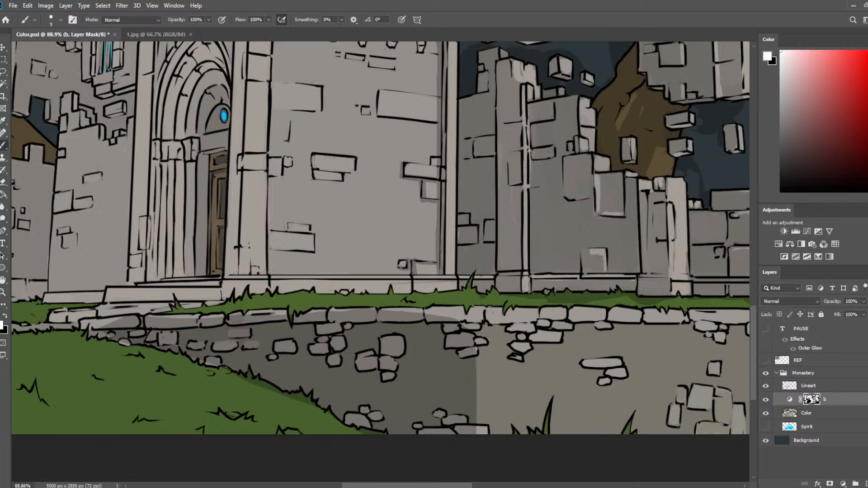
# Paint a shadow around the pair of stacked bricks in the middle of the chapel's side wall, refining it with the eraser.
pyautogui.moveTo(311, 166)
pyautogui.mouseDown()
pyautogui.moveTo(352, 171)
pyautogui.moveTo(357, 161)
pyautogui.moveTo(356, 171)
pyautogui.moveTo(315, 157)
pyautogui.moveTo(316, 178)
pyautogui.moveTo(342, 180)
pyautogui.moveTo(320, 169)
pyautogui.moveTo(342, 173)
pyautogui.mouseUp()
pyautogui.press('e')
pyautogui.press('b')
pyautogui.press('e')
pyautogui.press('b')
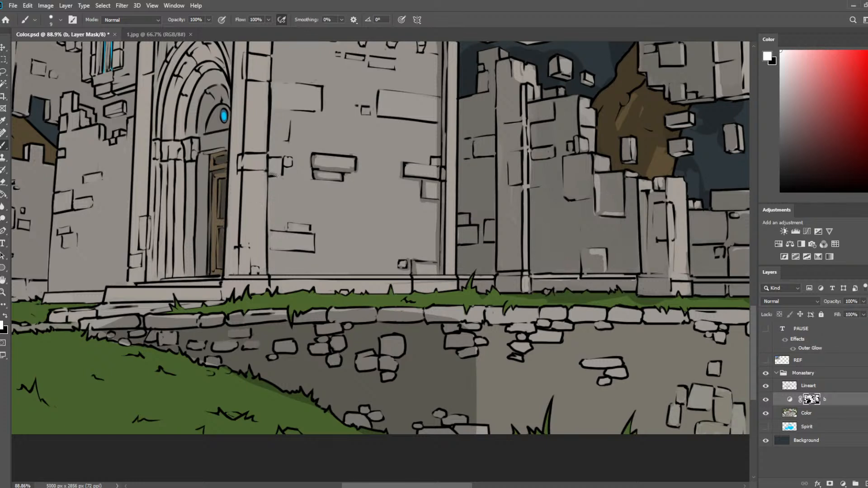
# Shade the small bricks beside the corner pilaster and the brick pair at the side wall's lower left, cleaning the shadows with the eraser.
pyautogui.moveTo(275, 175); pyautogui.dragTo(281, 159)
pyautogui.press('e')
pyautogui.press('b')
pyautogui.moveTo(281, 252)
pyautogui.mouseDown()
pyautogui.moveTo(312, 250)
pyautogui.moveTo(270, 247)
pyautogui.moveTo(311, 253)
pyautogui.moveTo(271, 247)
pyautogui.moveTo(299, 245)
pyautogui.moveTo(299, 228)
pyautogui.moveTo(280, 232)
pyautogui.moveTo(307, 232)
pyautogui.mouseUp()
pyautogui.press('e')
pyautogui.press('b')
pyautogui.press('e')
pyautogui.press('b')
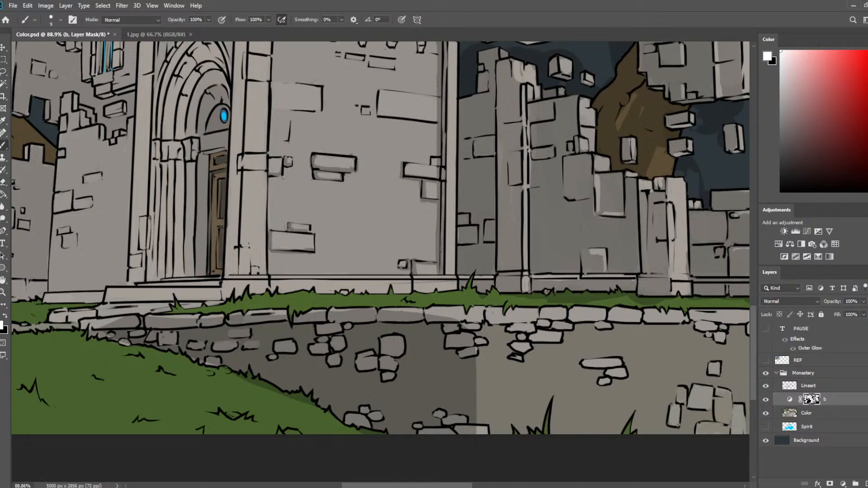
# Paint shadows inside the first two arches of the side wall's frieze, enlarging the brush to 15 px.
pyautogui.moveTo(343, 170); pyautogui.dragTo(358, 235)
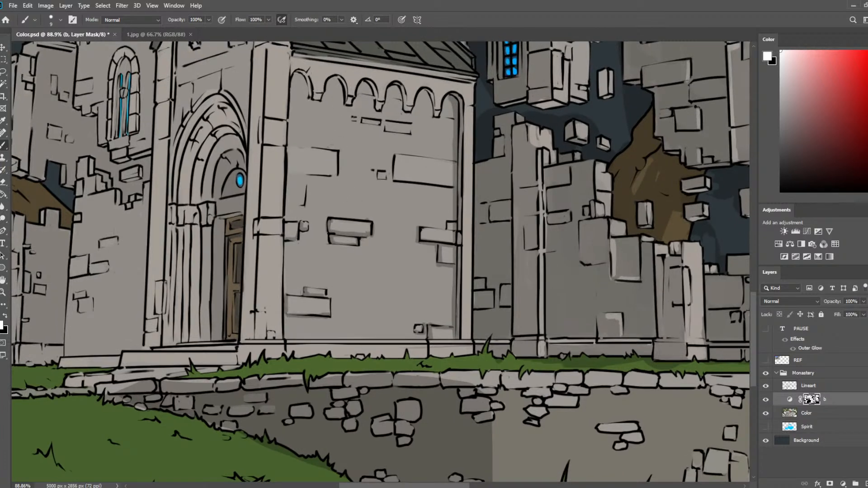
pyautogui.moveTo(305, 75)
pyautogui.mouseDown()
pyautogui.moveTo(310, 100)
pyautogui.moveTo(348, 103)
pyautogui.moveTo(336, 80)
pyautogui.moveTo(341, 104)
pyautogui.mouseUp()
pyautogui.press(']')
pyautogui.press(']')
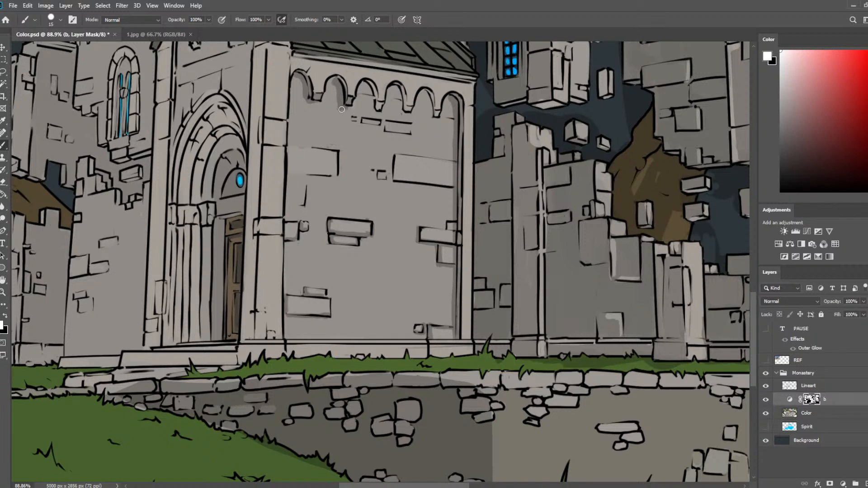
pyautogui.press('e')
pyautogui.press('b')
# Paint the shadow inside the frieze's third arch and tidy the edges of the arch shadows with the eraser.
pyautogui.moveTo(375, 82); pyautogui.dragTo(369, 107)
pyautogui.press('e')
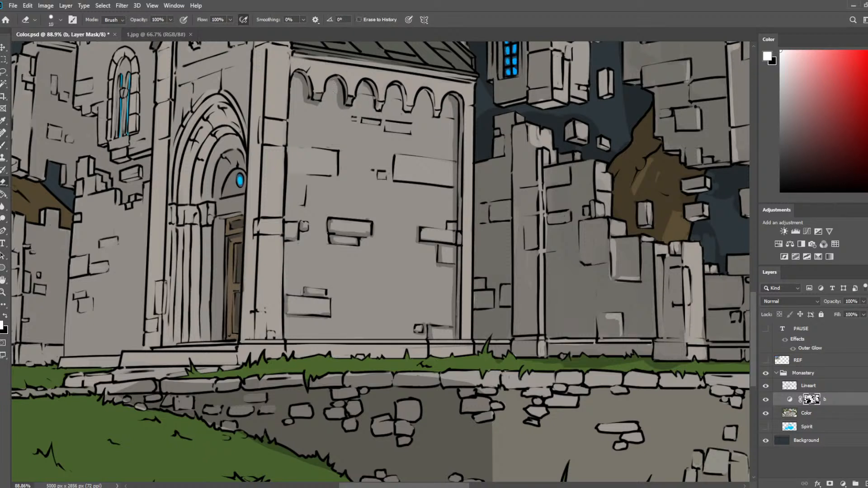
pyautogui.press('b')
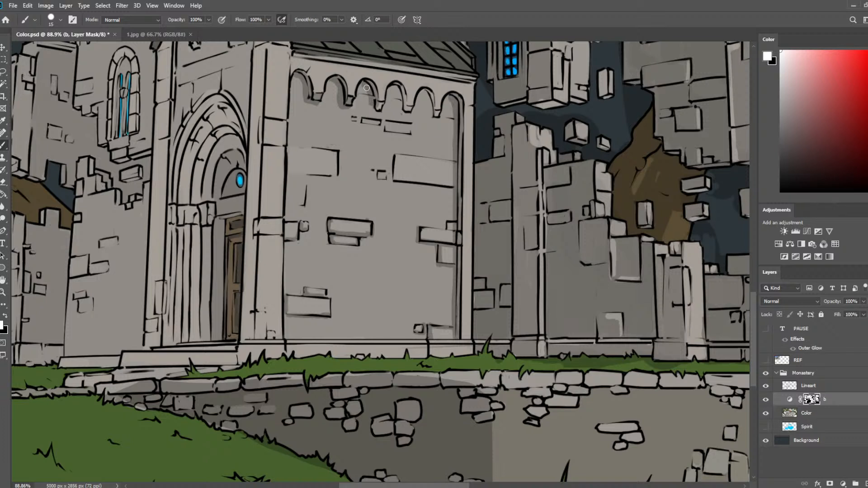
pyautogui.press('e')
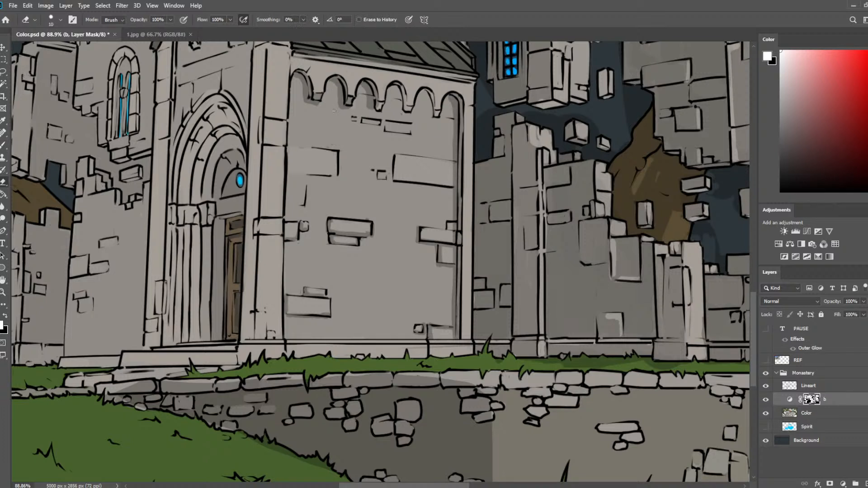
pyautogui.press('b')
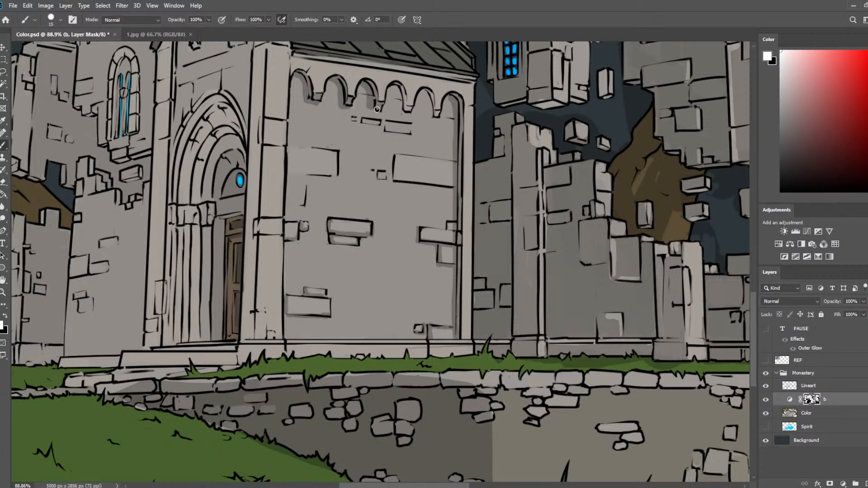
# Shade the frieze's remaining arches towards the right edge, clean the shadow edges with the eraser, and save the document.
pyautogui.moveTo(371, 107)
pyautogui.mouseDown()
pyautogui.moveTo(398, 87)
pyautogui.moveTo(399, 110)
pyautogui.moveTo(398, 90)
pyautogui.moveTo(406, 111)
pyautogui.moveTo(448, 108)
pyautogui.moveTo(417, 91)
pyautogui.moveTo(427, 91)
pyautogui.moveTo(429, 110)
pyautogui.mouseUp()
pyautogui.press('e')
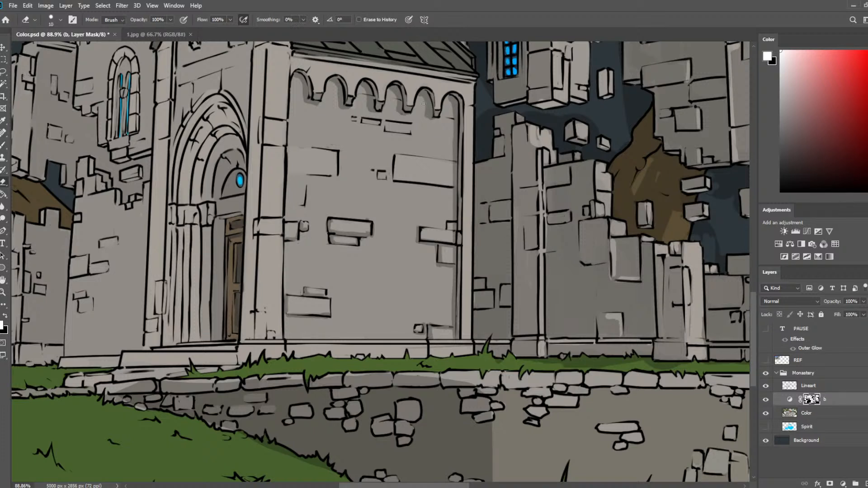
pyautogui.press('b')
pyautogui.moveTo(426, 95); pyautogui.dragTo(430, 117)
pyautogui.press('e')
pyautogui.press('b')
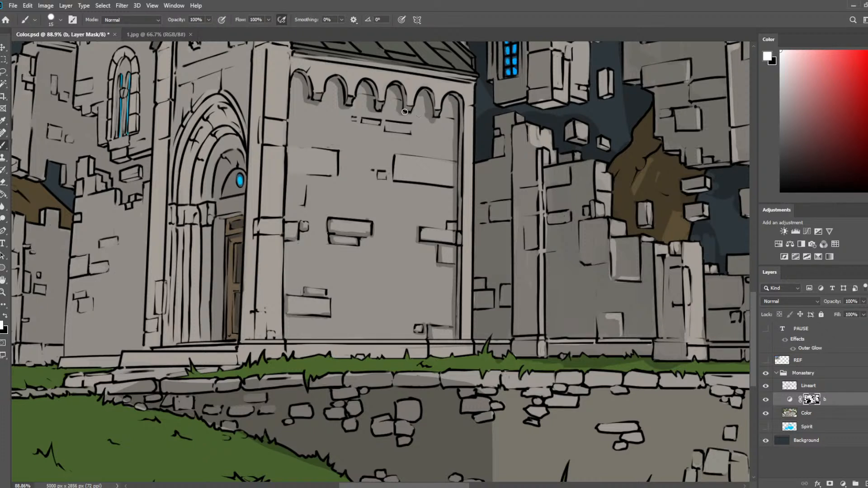
pyautogui.press('e')
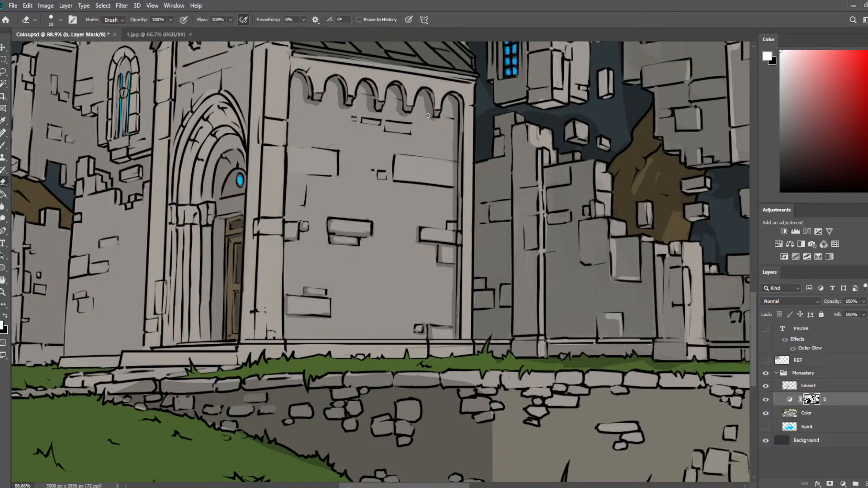
pyautogui.scroll(-3, 476, 109)
pyautogui.moveTo(494, 107); pyautogui.dragTo(405, 191)
pyautogui.scroll(3, 406, 154)
pyautogui.hotkey('ctrl', 's')
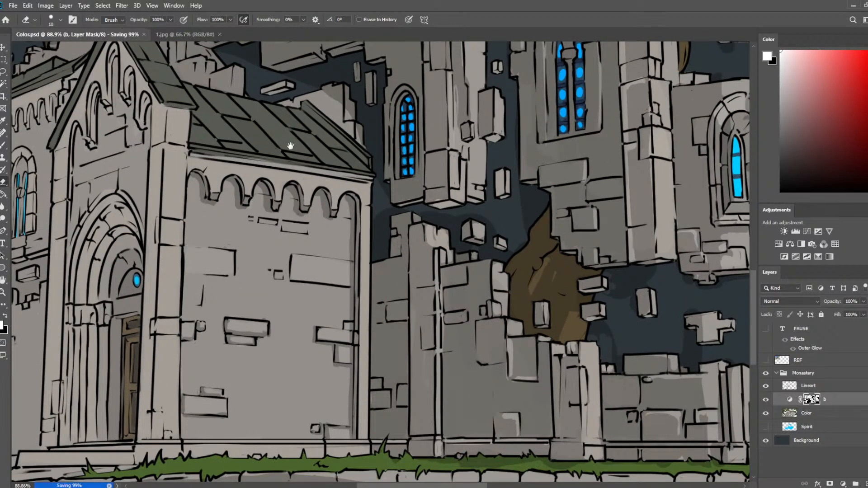
# Shade the broken wall fragment behind the far end of the chapel's side roof, tidying the shadow with the eraser.
pyautogui.moveTo(291, 141); pyautogui.dragTo(345, 179)
pyautogui.moveTo(360, 139); pyautogui.dragTo(366, 143)
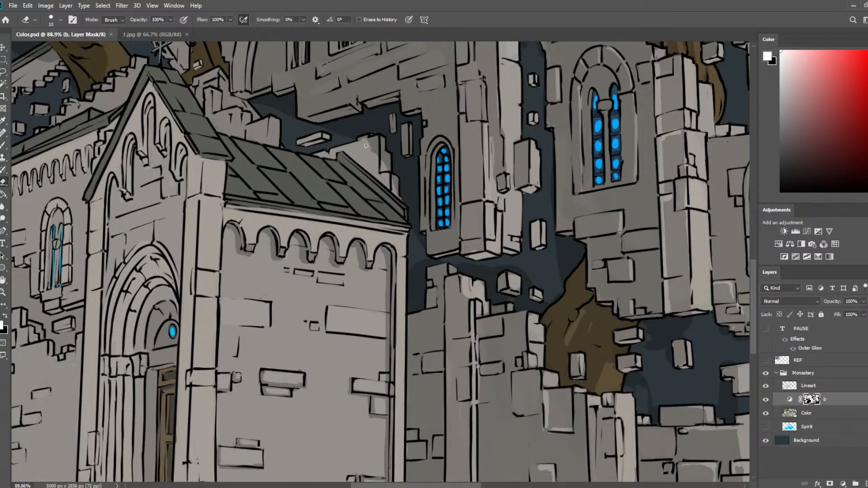
pyautogui.press('b')
pyautogui.press('e')
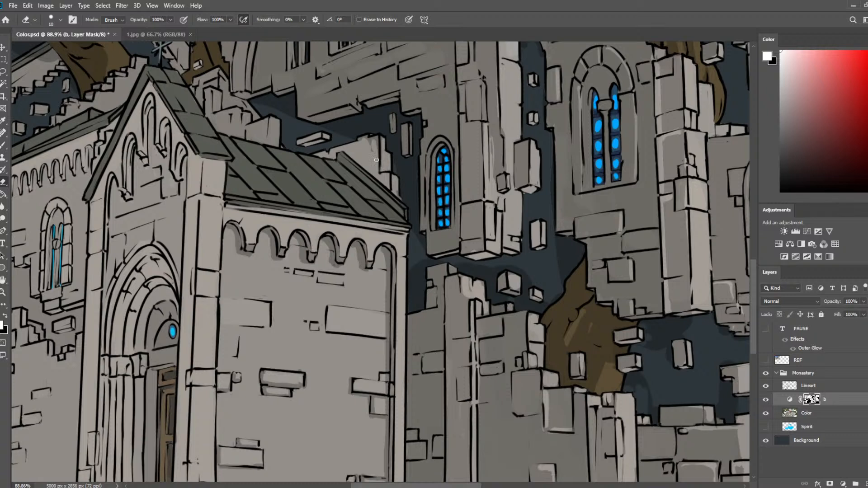
pyautogui.press('b')
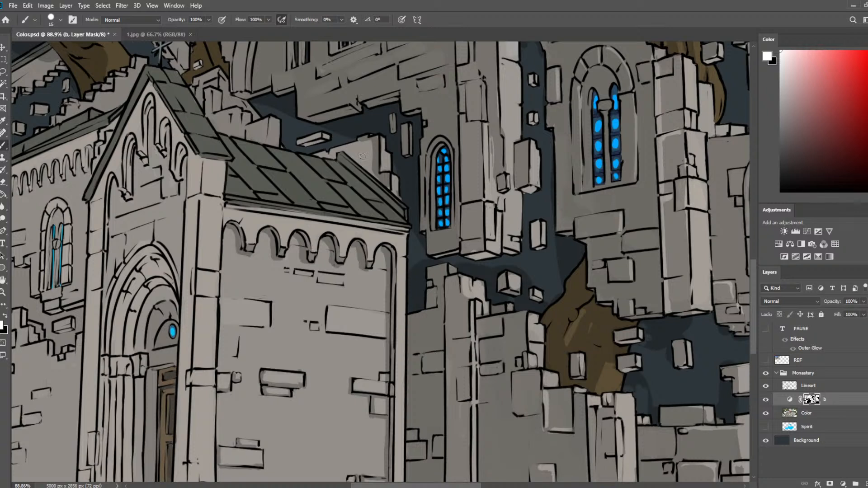
pyautogui.moveTo(384, 181)
pyautogui.mouseDown()
pyautogui.moveTo(360, 157)
pyautogui.moveTo(353, 153)
pyautogui.moveTo(364, 164)
pyautogui.moveTo(344, 161)
pyautogui.moveTo(408, 218)
pyautogui.moveTo(364, 139)
pyautogui.moveTo(462, 152)
pyautogui.moveTo(428, 180)
pyautogui.mouseUp()
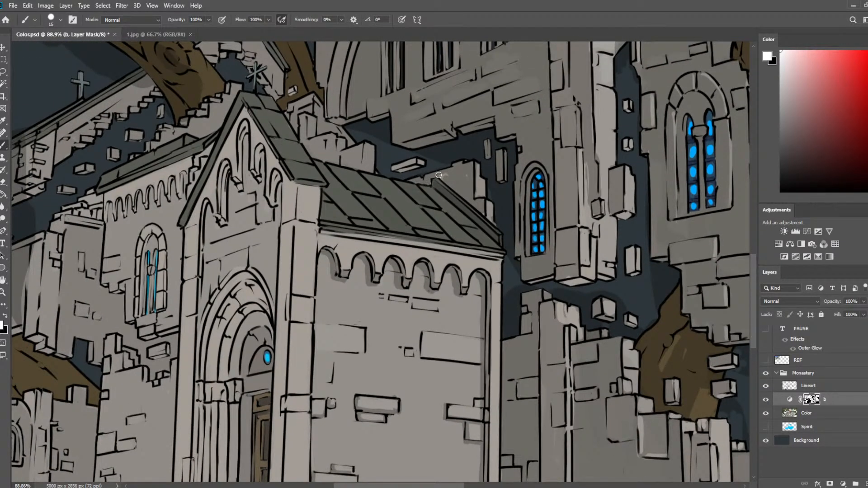
# Lighten the broken bricks along the underside of the large arched wall with the eraser and touch up their shadows.
pyautogui.moveTo(502, 145); pyautogui.dragTo(485, 220)
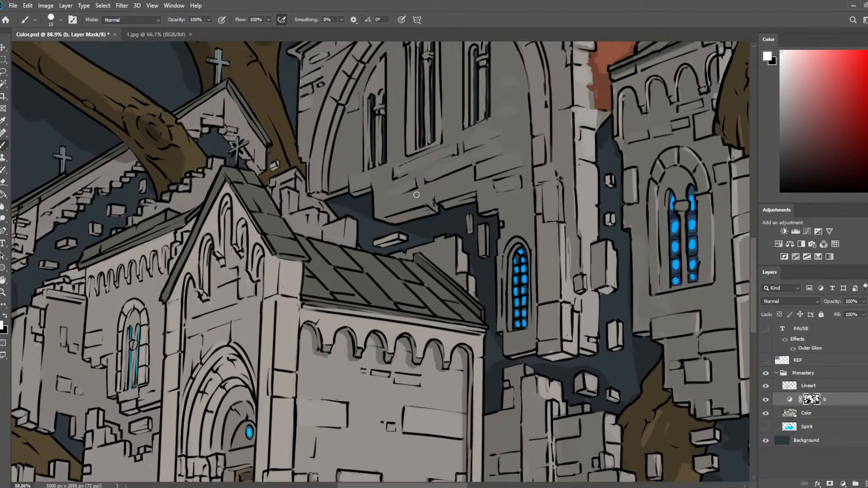
pyautogui.press('e')
pyautogui.moveTo(379, 217); pyautogui.dragTo(426, 211)
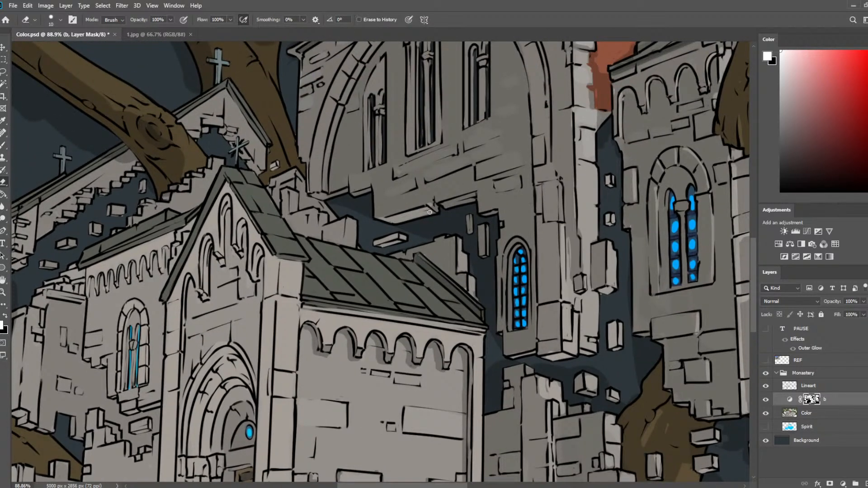
pyautogui.press('b')
pyautogui.press('e')
pyautogui.moveTo(447, 203)
pyautogui.mouseDown()
pyautogui.moveTo(472, 198)
pyautogui.moveTo(450, 196)
pyautogui.moveTo(481, 187)
pyautogui.moveTo(494, 213)
pyautogui.mouseUp()
pyautogui.press('b')
pyautogui.press('e')
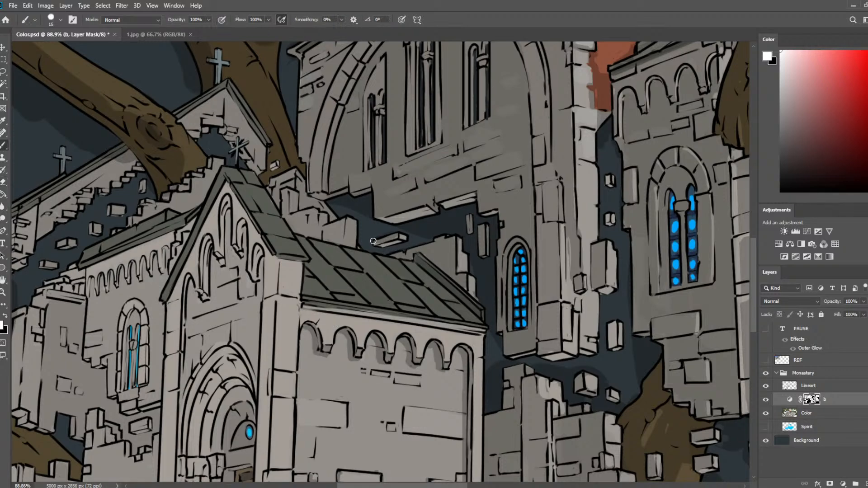
# Lighten the lower left corner of the large arched wall at the arch's foot and save the document.
pyautogui.press('e')
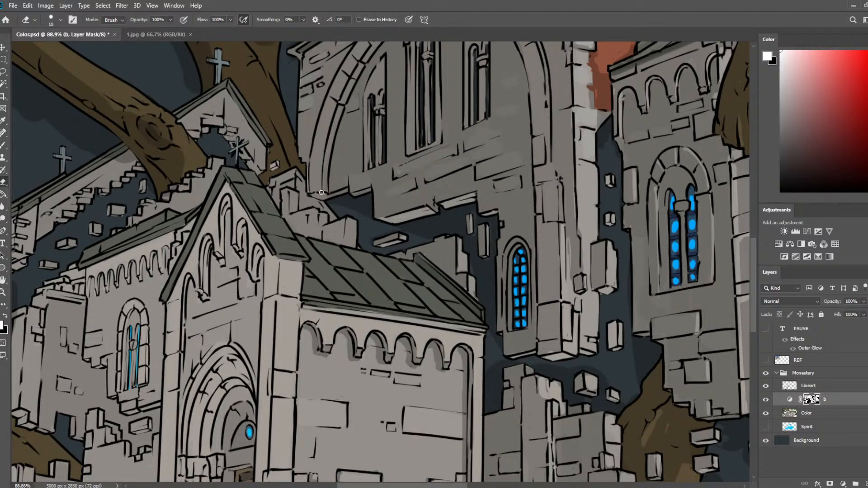
pyautogui.moveTo(323, 193)
pyautogui.mouseDown()
pyautogui.moveTo(315, 195)
pyautogui.moveTo(363, 203)
pyautogui.moveTo(367, 193)
pyautogui.moveTo(352, 197)
pyautogui.mouseUp()
pyautogui.press('b')
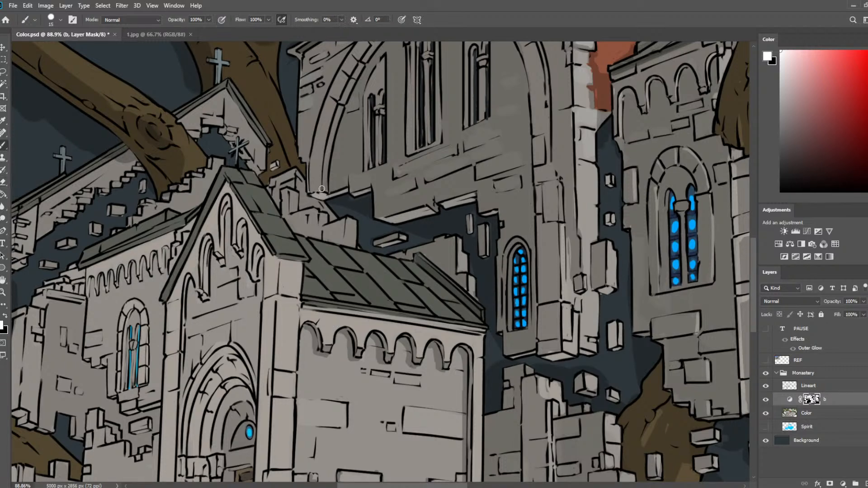
pyautogui.scroll(-5, 385, 178)
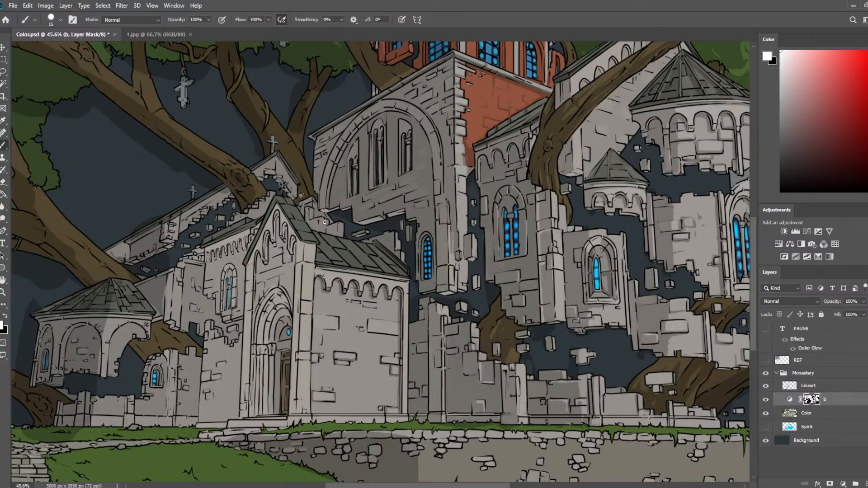
pyautogui.scroll(2, 368, 234)
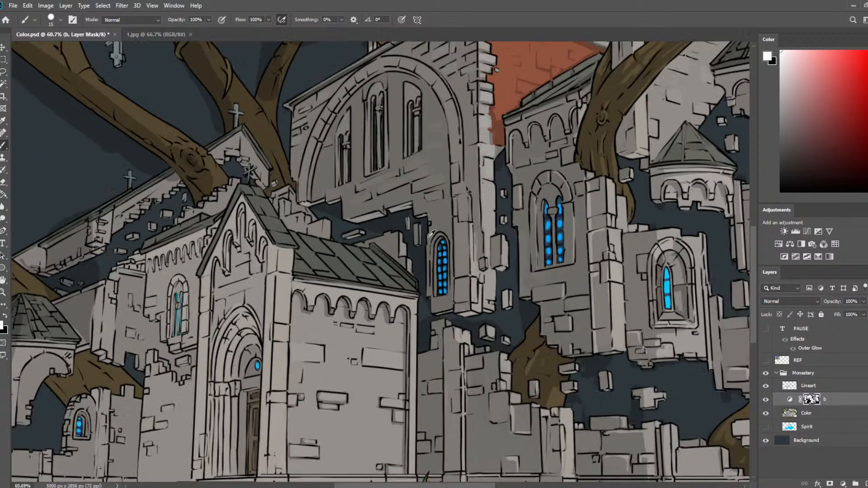
pyautogui.hotkey('ctrl', 's')
# Erase the shadow along both sides of the large arch's moulding to create light edges.
pyautogui.scroll(1, 523, 225)
pyautogui.scroll(1, 391, 164)
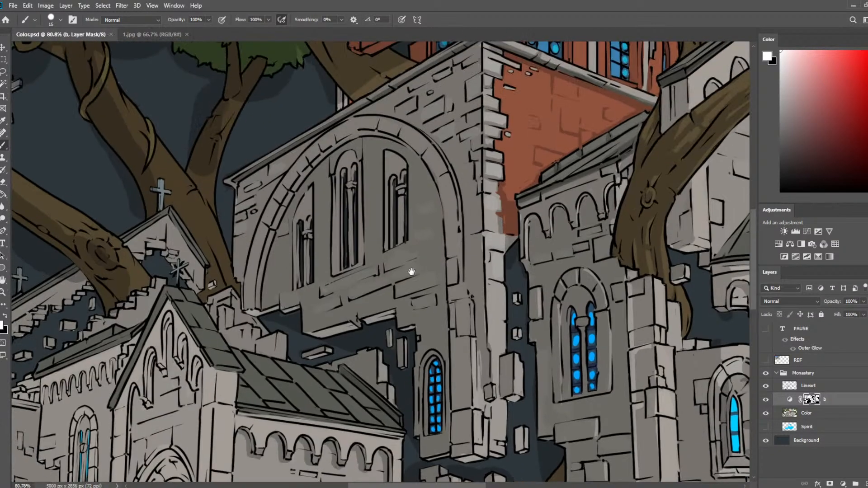
pyautogui.press('e')
pyautogui.moveTo(254, 300)
pyautogui.mouseDown()
pyautogui.moveTo(272, 224)
pyautogui.moveTo(268, 243)
pyautogui.moveTo(305, 176)
pyautogui.mouseUp()
pyautogui.moveTo(433, 144)
pyautogui.mouseDown()
pyautogui.moveTo(452, 198)
pyautogui.moveTo(451, 168)
pyautogui.moveTo(456, 185)
pyautogui.moveTo(462, 284)
pyautogui.mouseUp()
pyautogui.press('b')
pyautogui.press('e')
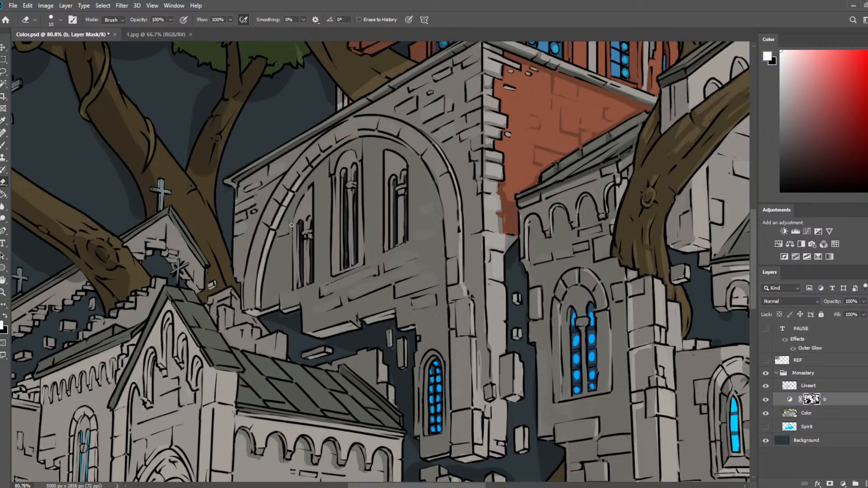
# Add light edges to the frames of the left and middle windows inside the large arch, refining them with the brush.
pyautogui.moveTo(333, 185); pyautogui.dragTo(336, 268)
pyautogui.moveTo(336, 209); pyautogui.dragTo(337, 274)
pyautogui.press('b')
pyautogui.moveTo(339, 186); pyautogui.dragTo(338, 264)
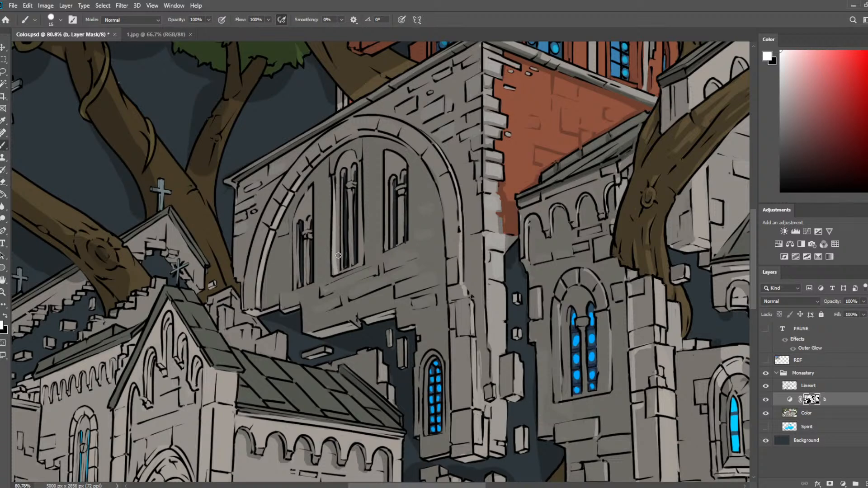
pyautogui.press('e')
pyautogui.moveTo(296, 222); pyautogui.dragTo(295, 287)
pyautogui.press('b')
pyautogui.press('e')
# Erase light edges onto the bricks directly below the windows of the large arched wall.
pyautogui.moveTo(386, 170)
pyautogui.mouseDown()
pyautogui.moveTo(385, 248)
pyautogui.moveTo(452, 183)
pyautogui.moveTo(445, 194)
pyautogui.moveTo(408, 203)
pyautogui.moveTo(488, 192)
pyautogui.moveTo(485, 185)
pyautogui.mouseUp()
pyautogui.press('b')
pyautogui.press('e')
pyautogui.press('b')
pyautogui.press('e')
pyautogui.moveTo(485, 188); pyautogui.dragTo(416, 216)
pyautogui.press('b')
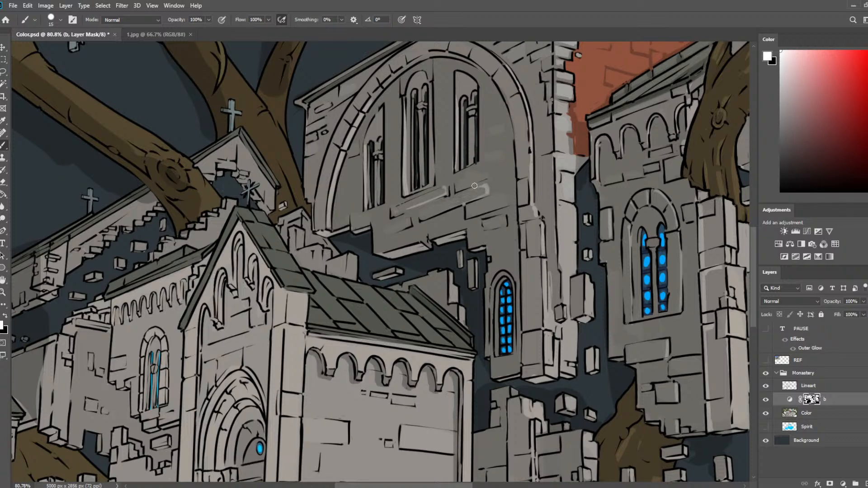
# Lighten the edges of the bricks at the lower right of the large arched wall and correct them with the brush.
pyautogui.press('e')
pyautogui.moveTo(458, 183); pyautogui.dragTo(498, 175)
pyautogui.press('b')
pyautogui.press('e')
pyautogui.press('b')
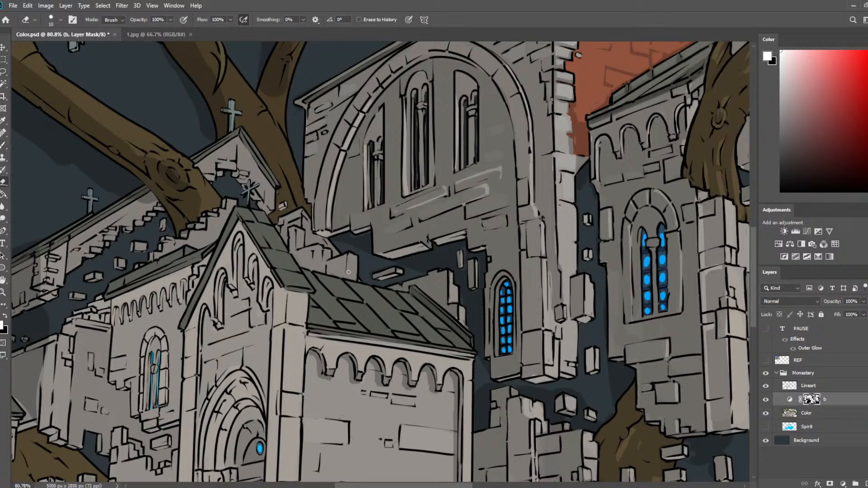
# Shade the stepped, broken bricks directly behind the chapel's gable roof and clean the shadows with the eraser.
pyautogui.moveTo(345, 270)
pyautogui.mouseDown()
pyautogui.moveTo(330, 272)
pyautogui.moveTo(341, 275)
pyautogui.mouseUp()
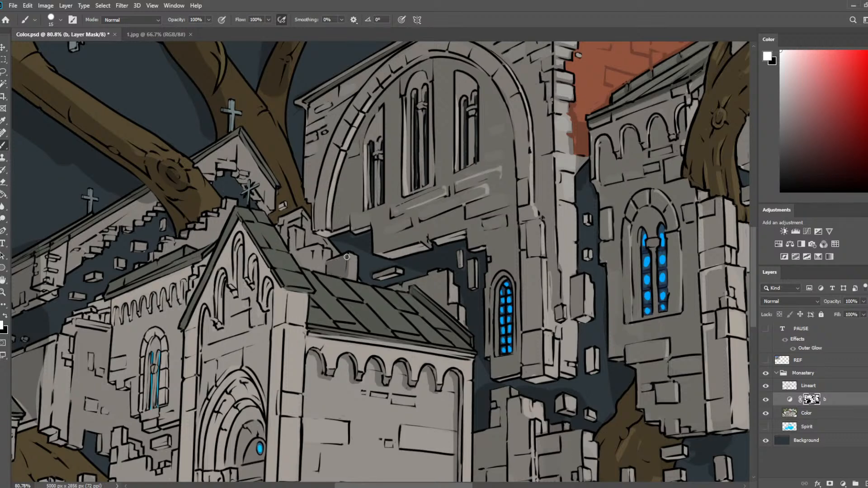
pyautogui.press('e')
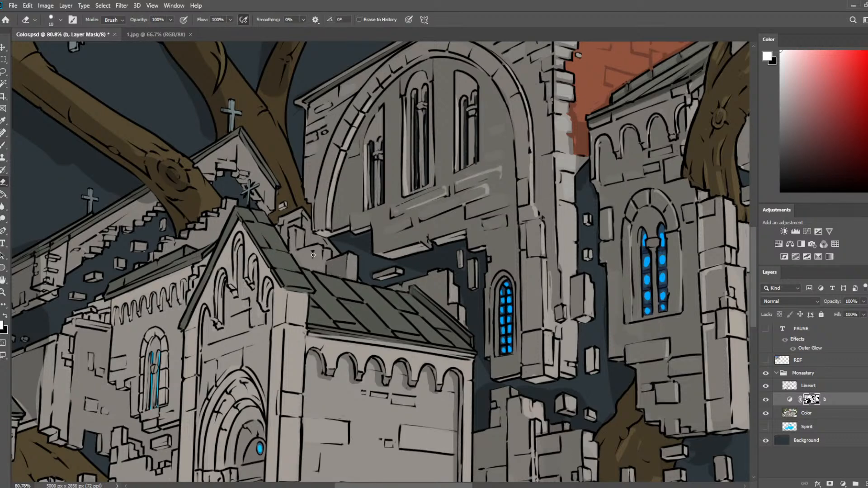
pyautogui.press('b')
pyautogui.press('e')
pyautogui.press('b')
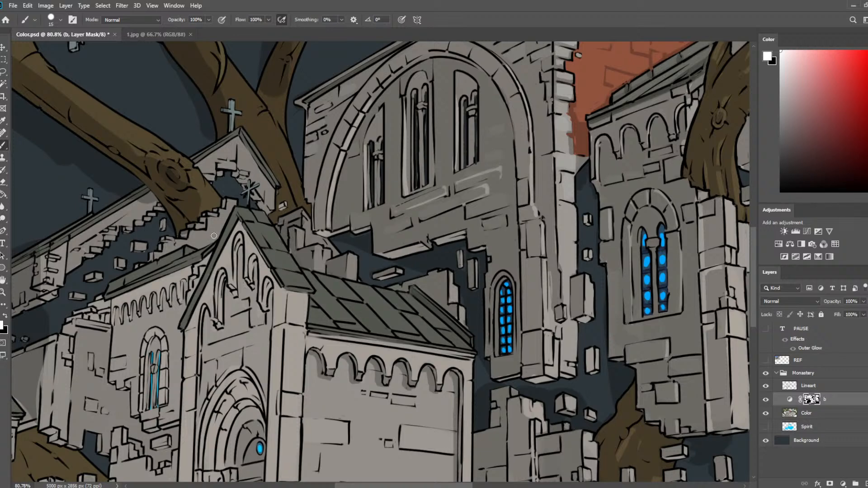
# Paint a broad shadow down the chapel's front between corner pilaster and portal with an enlarged brush, and save the document.
pyautogui.moveTo(235, 321); pyautogui.dragTo(192, 170)
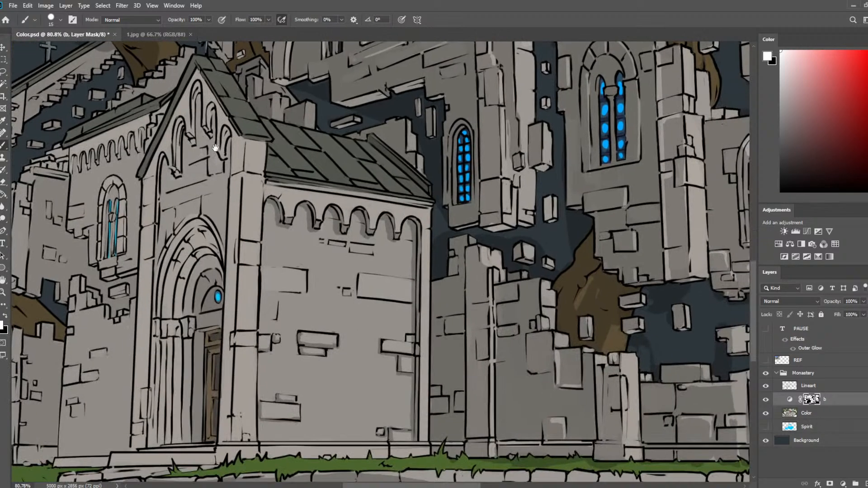
pyautogui.moveTo(241, 143)
pyautogui.mouseDown()
pyautogui.moveTo(228, 436)
pyautogui.moveTo(224, 329)
pyautogui.mouseUp()
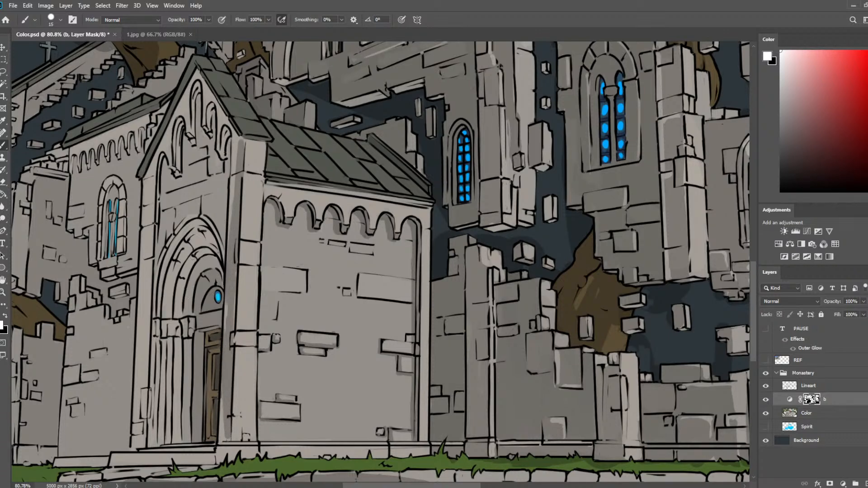
pyautogui.press(']')
pyautogui.press(']')
pyautogui.press(']')
pyautogui.press(']')
pyautogui.press(']')
pyautogui.press(']')
pyautogui.press(']')
pyautogui.press(']')
pyautogui.press(']')
pyautogui.press(']')
pyautogui.moveTo(224, 154)
pyautogui.mouseDown()
pyautogui.moveTo(222, 136)
pyautogui.moveTo(216, 208)
pyautogui.moveTo(226, 199)
pyautogui.moveTo(208, 398)
pyautogui.mouseUp()
pyautogui.press('[')
pyautogui.press('[')
pyautogui.press('[')
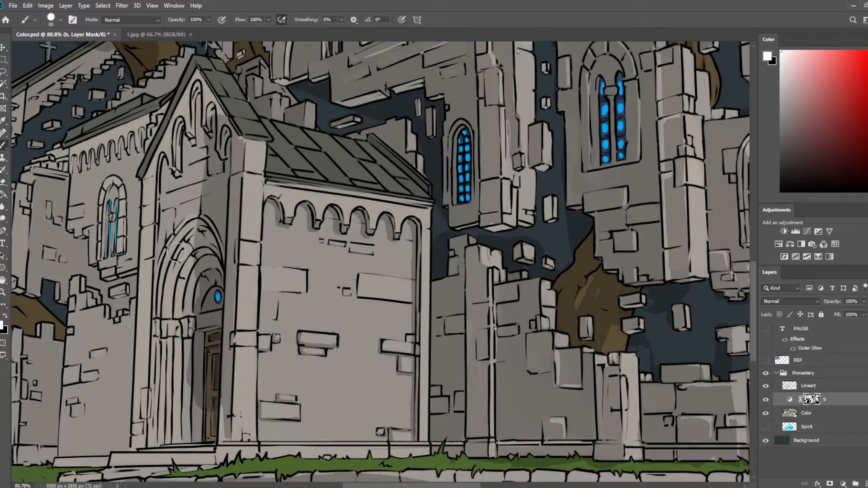
pyautogui.scroll(-8, 278, 284)
pyautogui.hotkey('ctrl', 's')
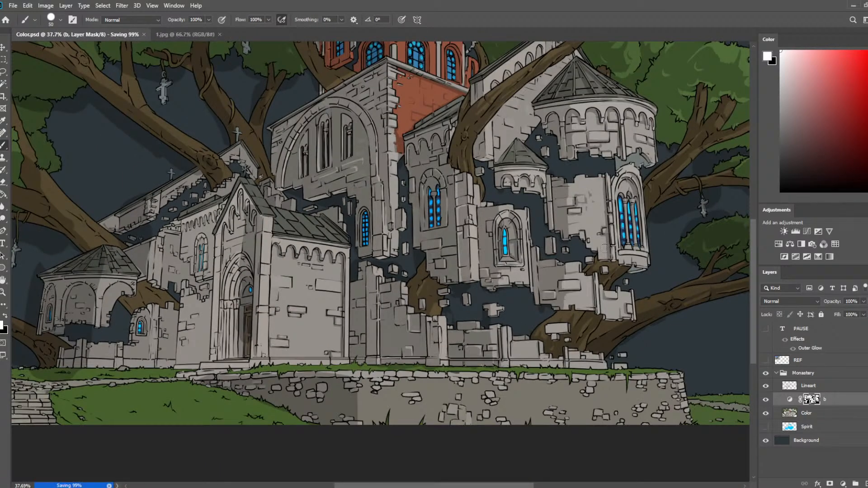
pyautogui.moveTo(603, 242); pyautogui.dragTo(482, 271)
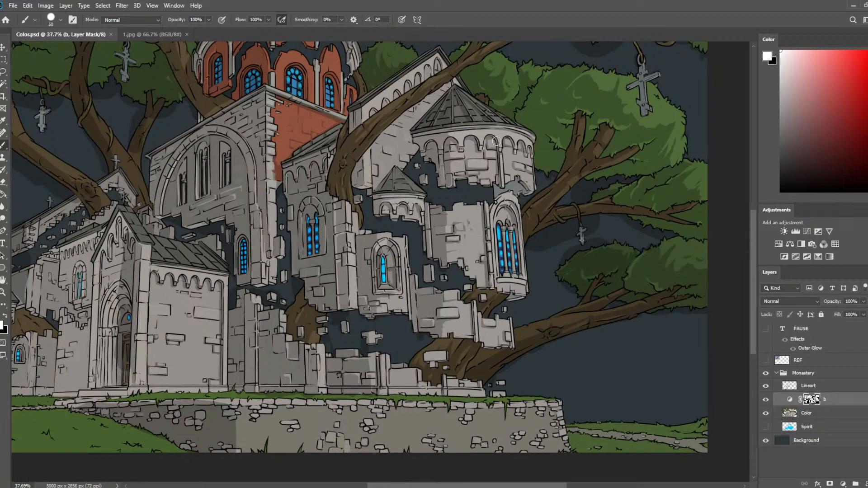
pyautogui.scroll(-3, 489, 79)
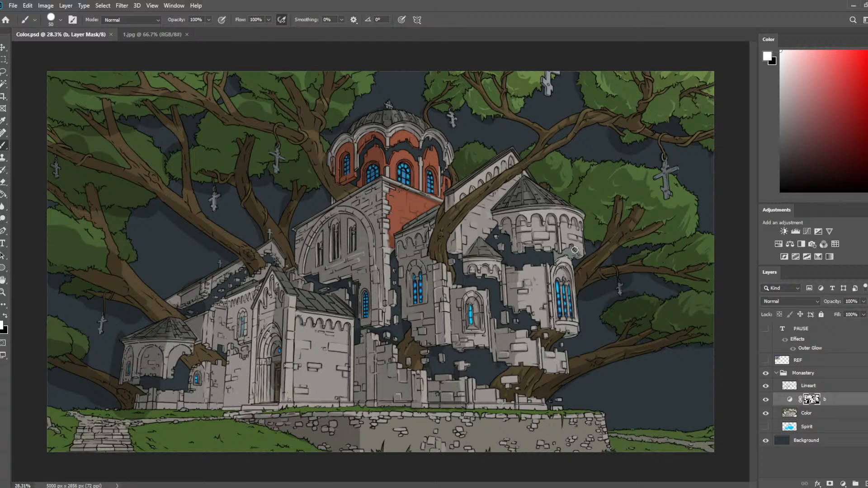
pyautogui.scroll(2, 563, 245)
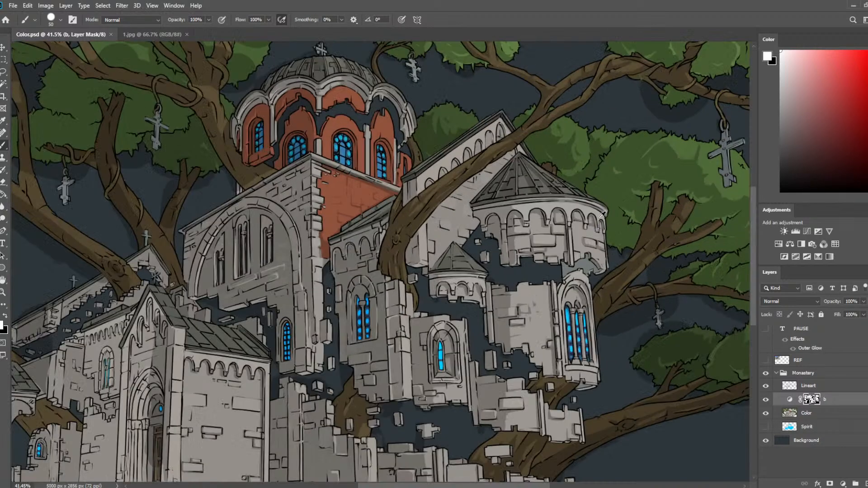
pyautogui.scroll(-2, 600, 215)
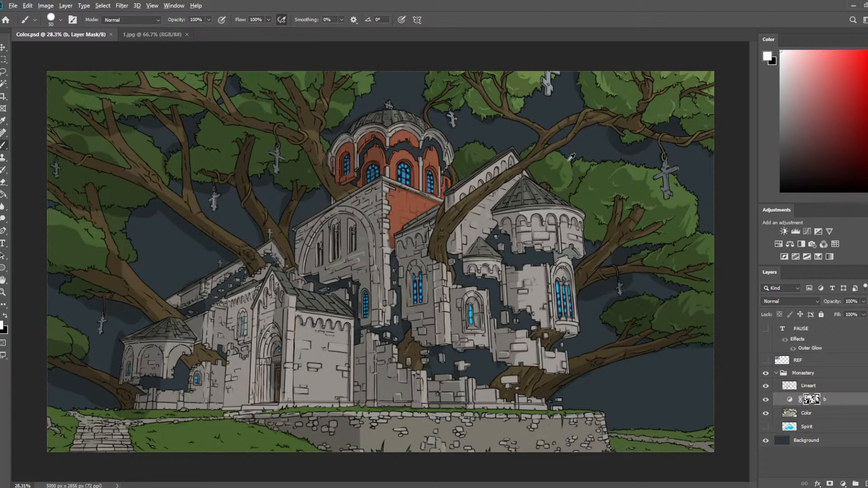
# Shade the tree trunk behind the floating blocks at the ruin's lower right, refining the shadow with the eraser.
pyautogui.scroll(11, 565, 317)
pyautogui.moveTo(546, 374)
pyautogui.mouseDown()
pyautogui.moveTo(506, 36)
pyautogui.moveTo(524, 114)
pyautogui.mouseUp()
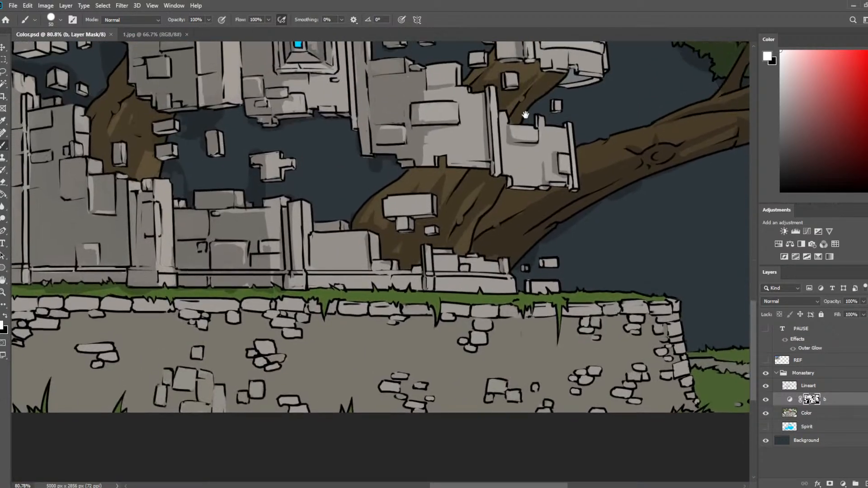
pyautogui.scroll(3, 524, 115)
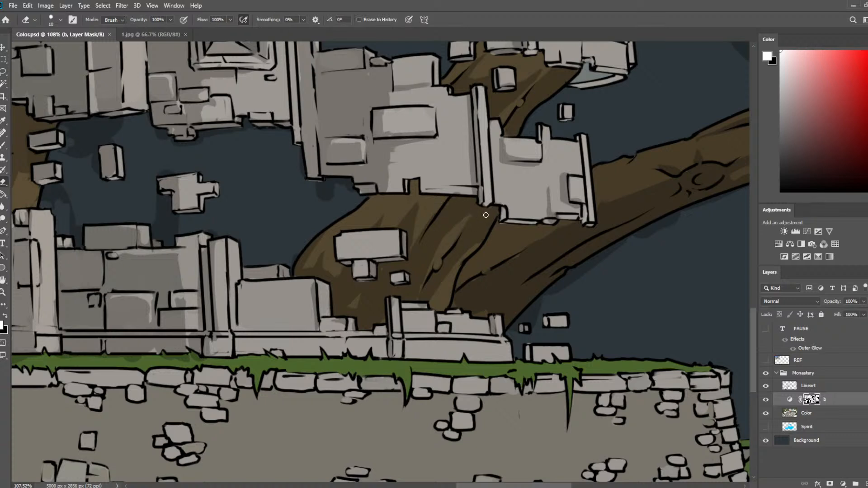
pyautogui.moveTo(336, 240)
pyautogui.mouseDown()
pyautogui.moveTo(347, 212)
pyautogui.moveTo(362, 211)
pyautogui.moveTo(352, 217)
pyautogui.moveTo(363, 218)
pyautogui.moveTo(387, 203)
pyautogui.moveTo(365, 219)
pyautogui.moveTo(390, 205)
pyautogui.moveTo(398, 217)
pyautogui.moveTo(408, 182)
pyautogui.mouseUp()
pyautogui.press('e')
pyautogui.press('b')
pyautogui.press('e')
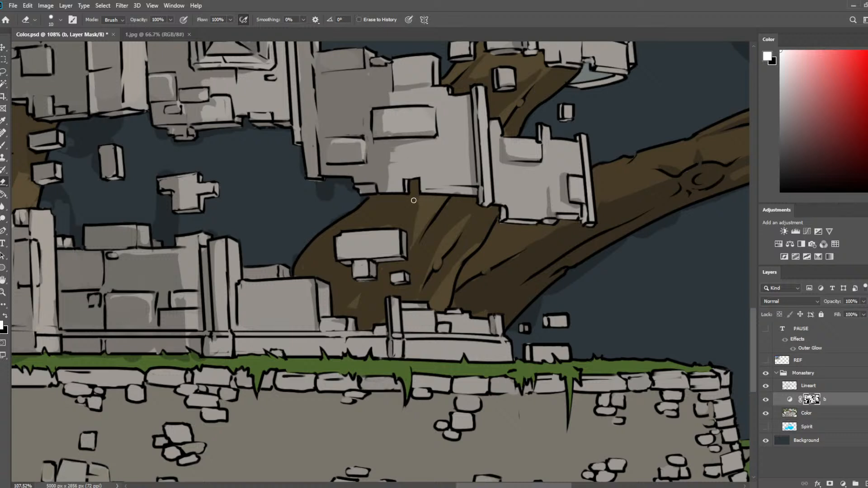
pyautogui.press('b')
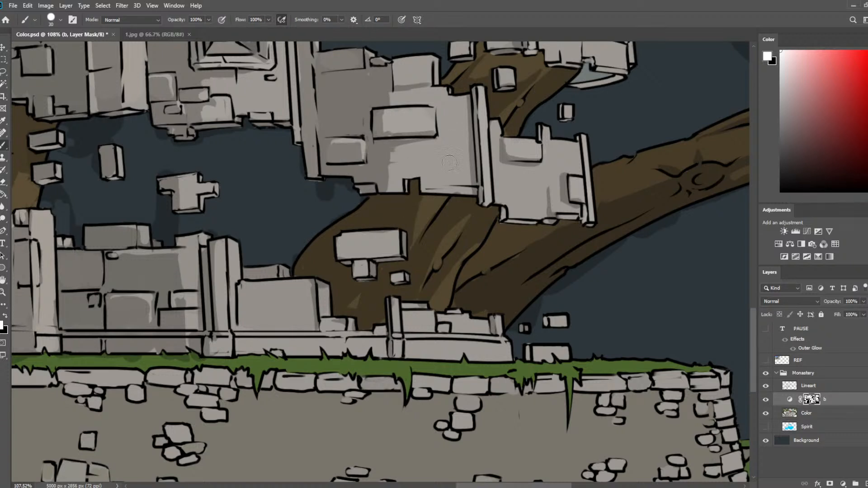
# Reduce the brush to 10 px, flip the canvas horizontally, and hide the Color layer.
pyautogui.press('[')
pyautogui.press('[')
pyautogui.scroll(-10, 573, 217)
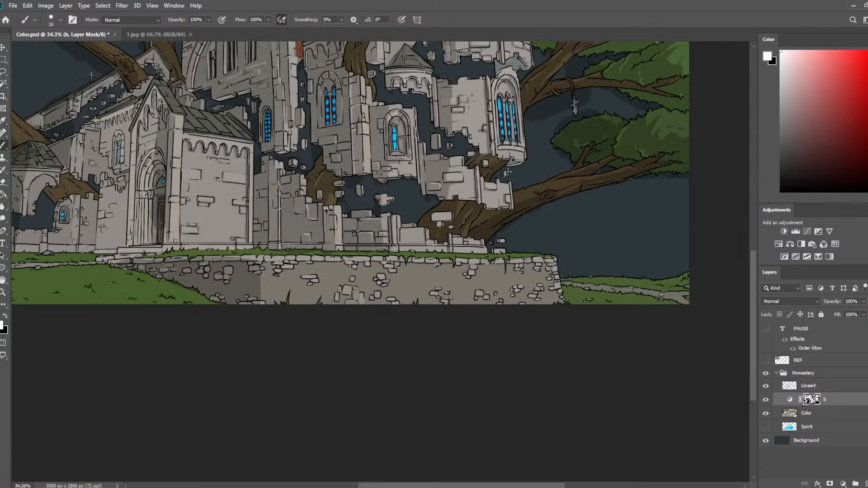
pyautogui.hotkey('ctrl', 'shift', 'h')
pyautogui.scroll(1, 235, 212)
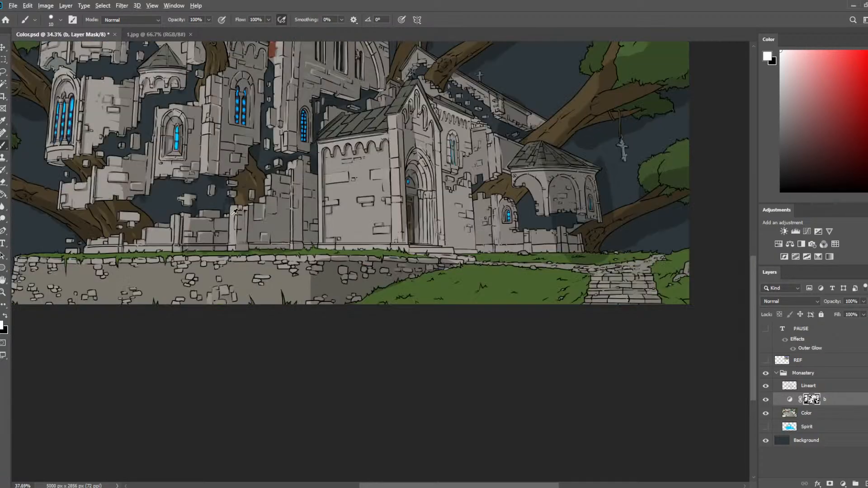
pyautogui.scroll(10, 235, 212)
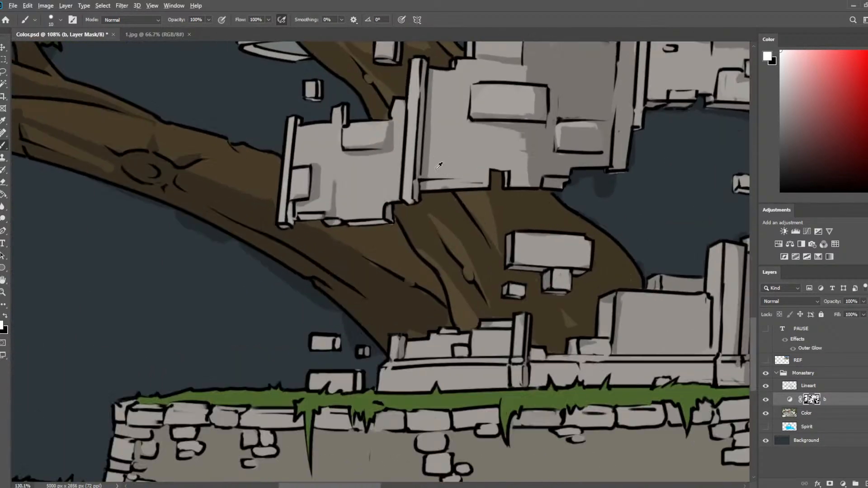
pyautogui.scroll(4, 438, 166)
pyautogui.click(769, 413)
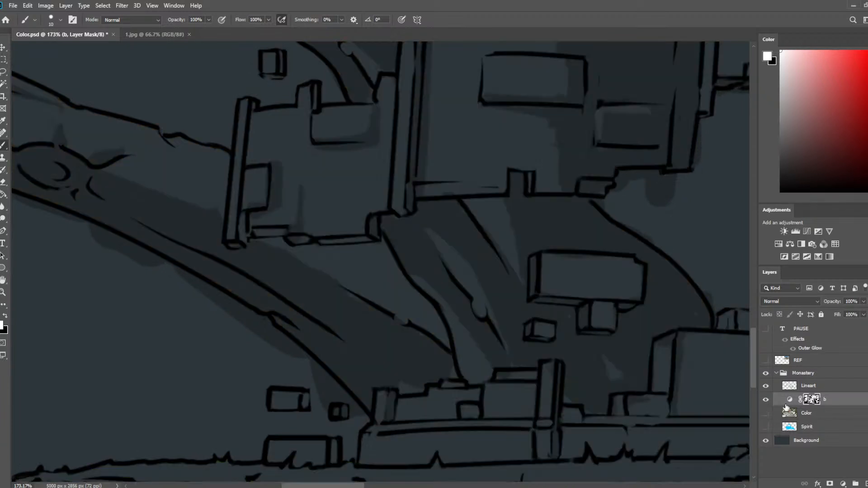
# Hide layer b, make the Lineart layer active and visible, and save the document.
pyautogui.click(767, 387)
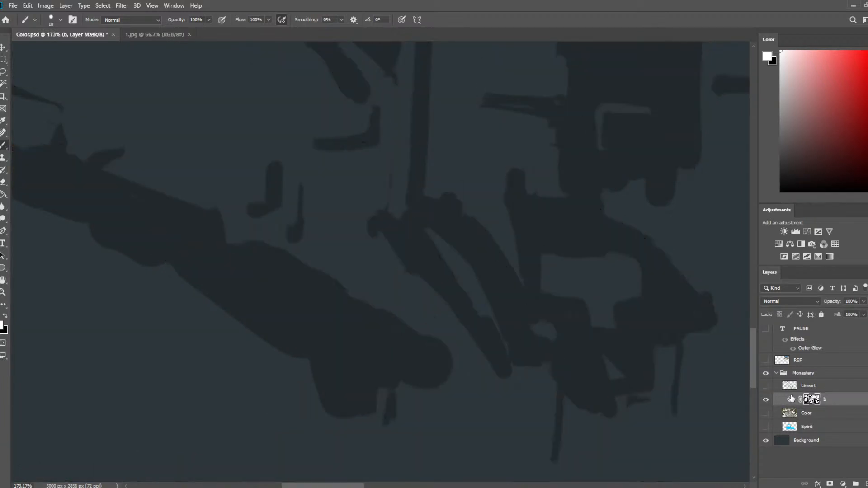
pyautogui.click(765, 400)
pyautogui.click(798, 386)
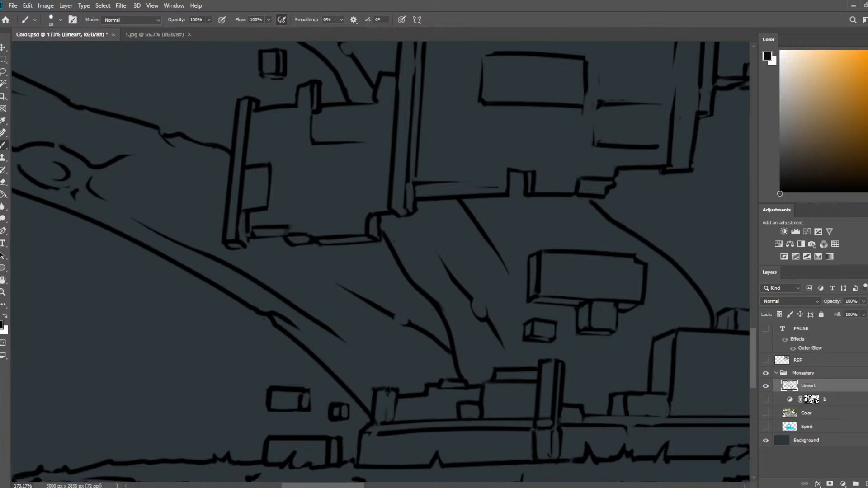
pyautogui.hotkey('ctrl', 's')
# Touch up the line art at the pillar's foot, where it meets the stepped wall's lower edge.
pyautogui.moveTo(523, 233); pyautogui.dragTo(632, 179)
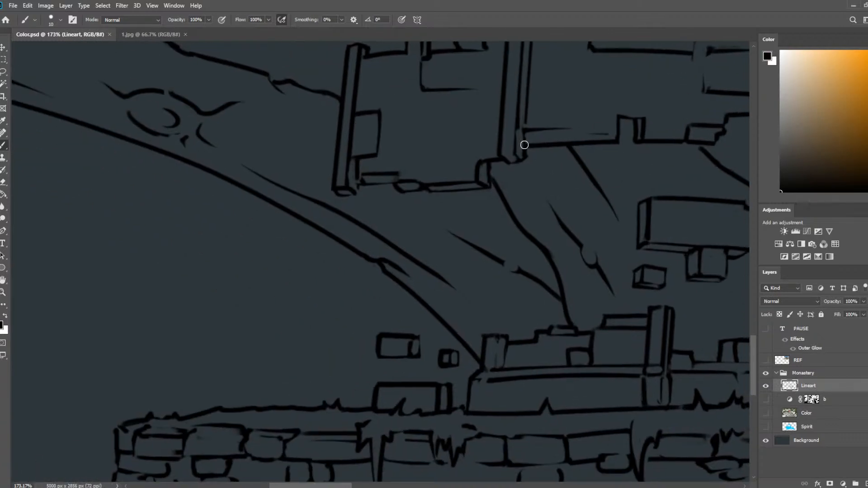
pyautogui.moveTo(523, 133); pyautogui.dragTo(524, 144)
pyautogui.press('e')
pyautogui.press('b')
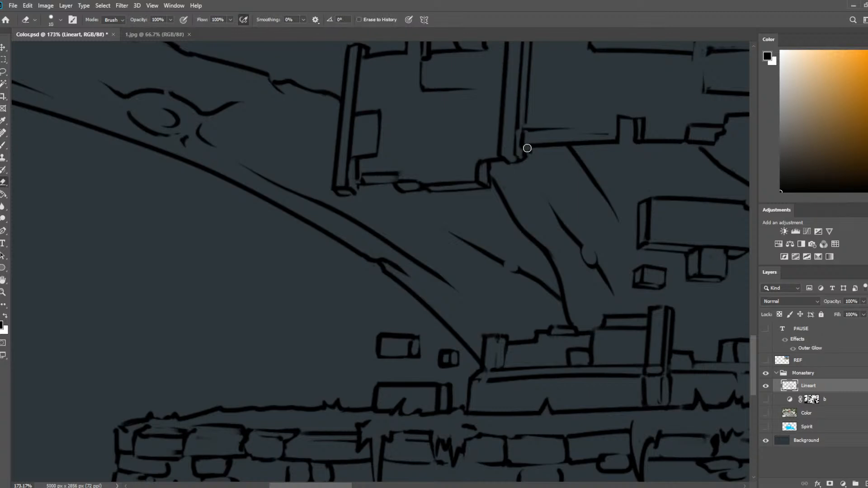
pyautogui.keyDown('shift'); pyautogui.click(688, 143); pyautogui.keyUp('shift')
pyautogui.moveTo(688, 143); pyautogui.dragTo(718, 145)
pyautogui.hotkey('ctrl', 'z')
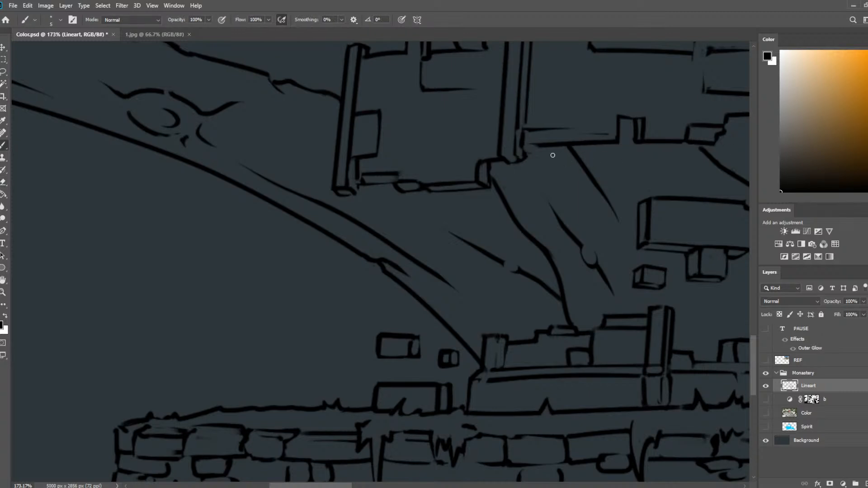
# Thin the bottom line of the stepped wall by erasing along its underside, undoing unsuitable strokes.
pyautogui.press('e')
pyautogui.moveTo(545, 153); pyautogui.dragTo(704, 149)
pyautogui.hotkey('ctrl', 'z')
pyautogui.moveTo(540, 150); pyautogui.dragTo(729, 150)
pyautogui.hotkey('ctrl', 'z')
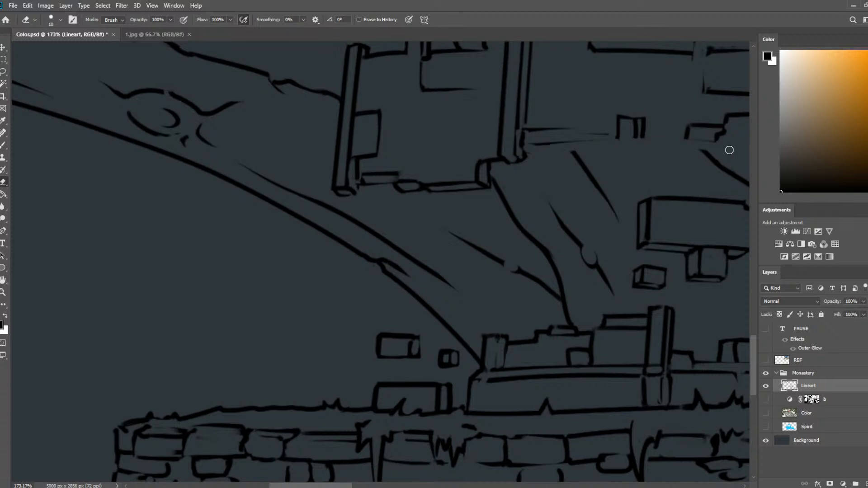
pyautogui.hotkey('ctrl', 'z')
pyautogui.moveTo(548, 153); pyautogui.dragTo(709, 151)
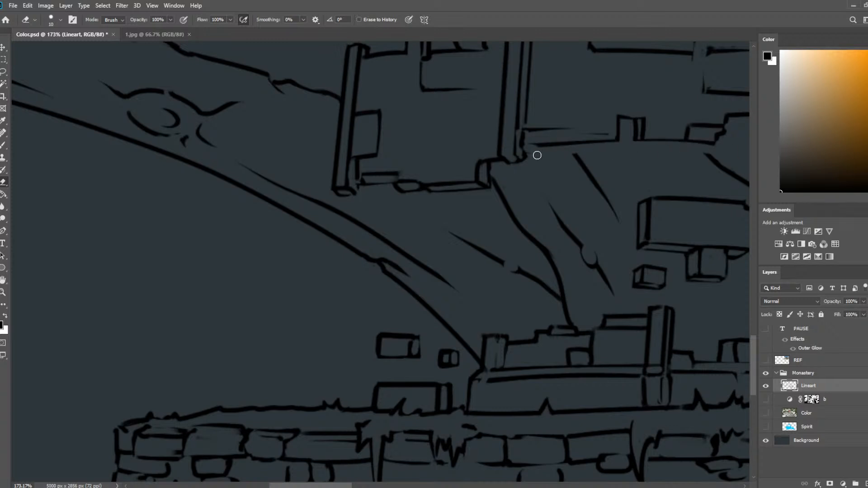
# Draw a thin parallel line beneath the stepped wall's bottom edge to give it thickness.
pyautogui.press('b')
pyautogui.moveTo(528, 152); pyautogui.dragTo(728, 148)
pyautogui.hotkey('ctrl', 'z')
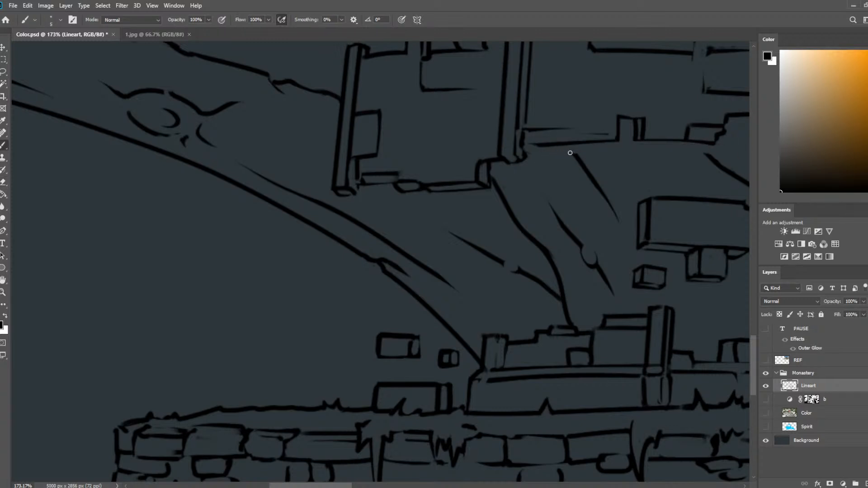
pyautogui.moveTo(525, 153)
pyautogui.mouseDown()
pyautogui.moveTo(760, 150)
pyautogui.moveTo(580, 230)
pyautogui.moveTo(626, 199)
pyautogui.moveTo(575, 196)
pyautogui.moveTo(576, 189)
pyautogui.moveTo(618, 186)
pyautogui.mouseUp()
pyautogui.press('e')
pyautogui.press('b')
pyautogui.hotkey('ctrl', 'z')
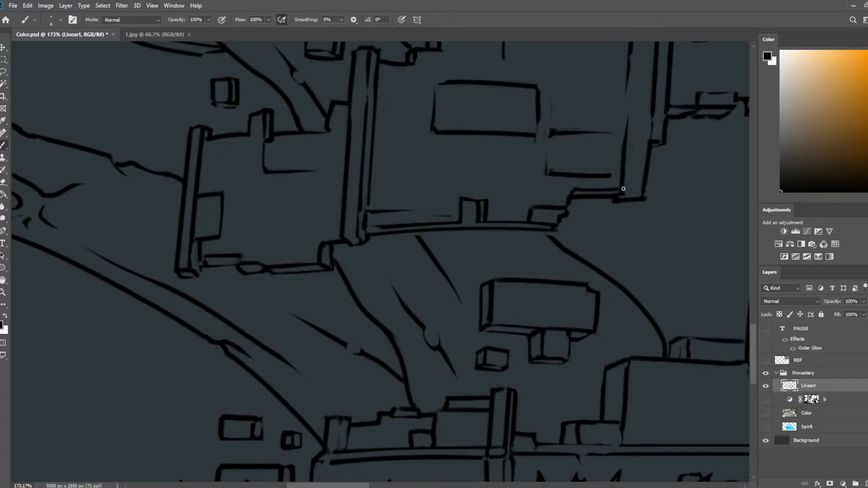
# Erase the underside lines across the small notch in the stepped wall and tidy the line ends beside it.
pyautogui.press('e')
pyautogui.moveTo(469, 229)
pyautogui.mouseDown()
pyautogui.moveTo(457, 231)
pyautogui.moveTo(461, 223)
pyautogui.mouseUp()
pyautogui.press('b')
pyautogui.press('e')
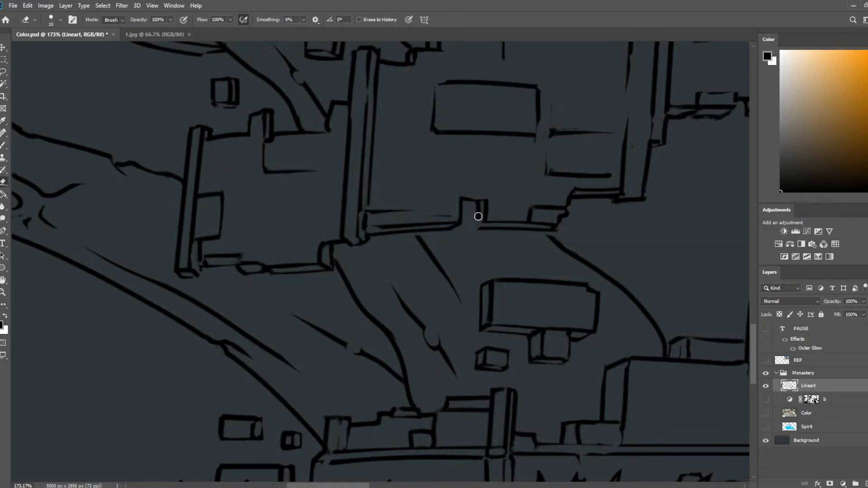
pyautogui.press('b')
pyautogui.press('e')
pyautogui.press('b')
pyautogui.press('e')
pyautogui.press('b')
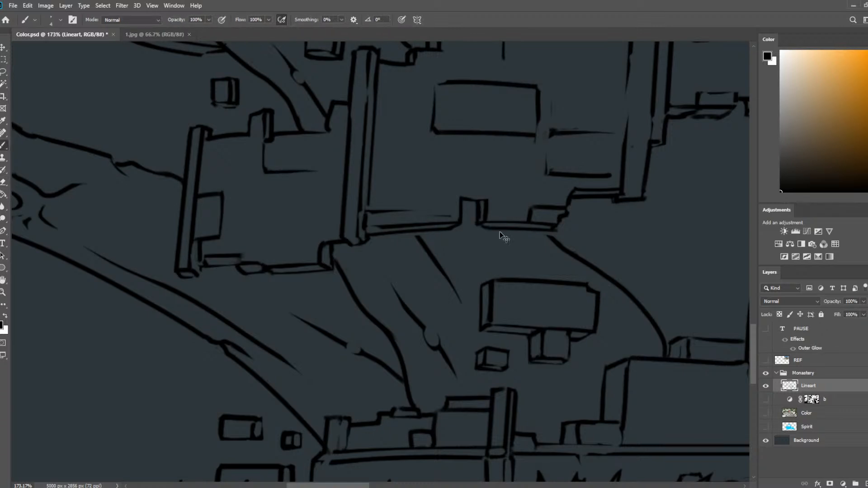
pyautogui.press('e')
pyautogui.press('b')
# Redraw the wall's underside line beyond the notch and reconnect the tree trunk's outline to it.
pyautogui.moveTo(482, 228); pyautogui.dragTo(558, 232)
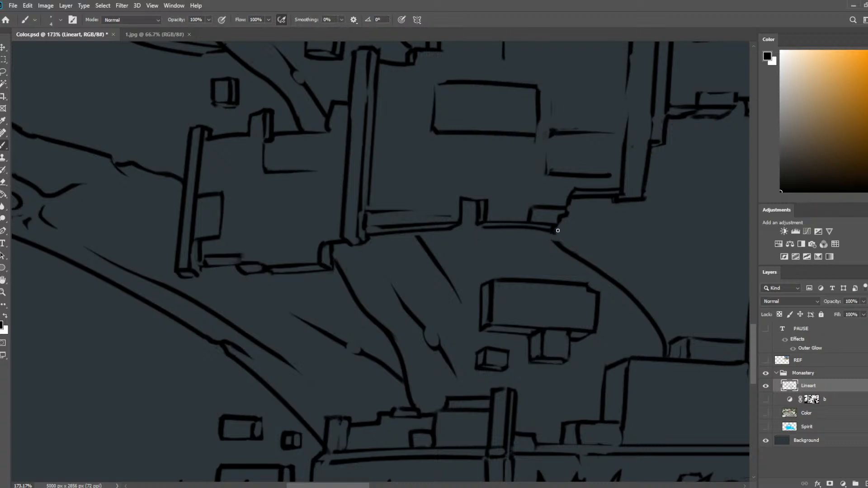
pyautogui.press('e')
pyautogui.press('b')
pyautogui.press('e')
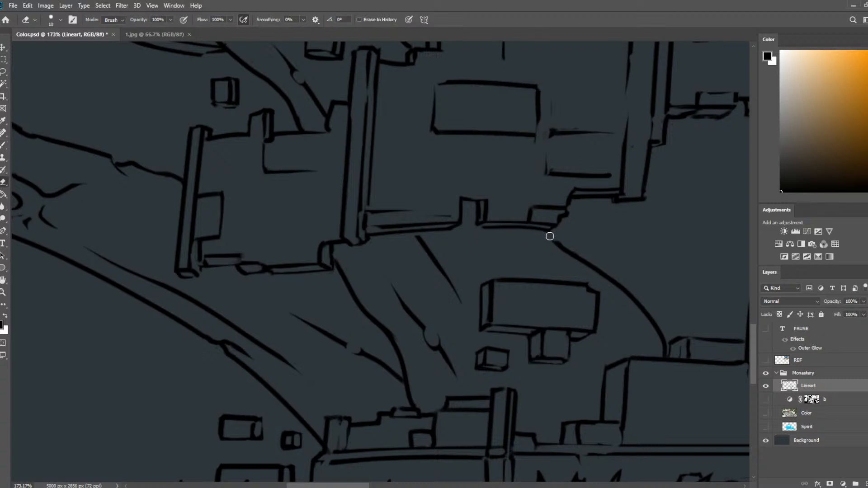
pyautogui.press('b')
pyautogui.moveTo(540, 234); pyautogui.dragTo(560, 249)
pyautogui.press('e')
pyautogui.press('b')
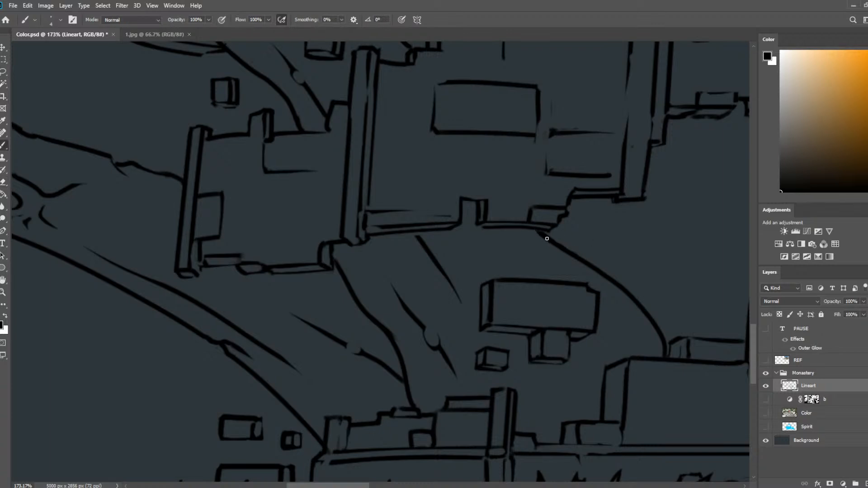
# Show and activate the Color layer, and fill the wall's new underside strip with the sampled stone grey.
pyautogui.click(766, 399)
pyautogui.click(766, 400)
pyautogui.click(812, 409)
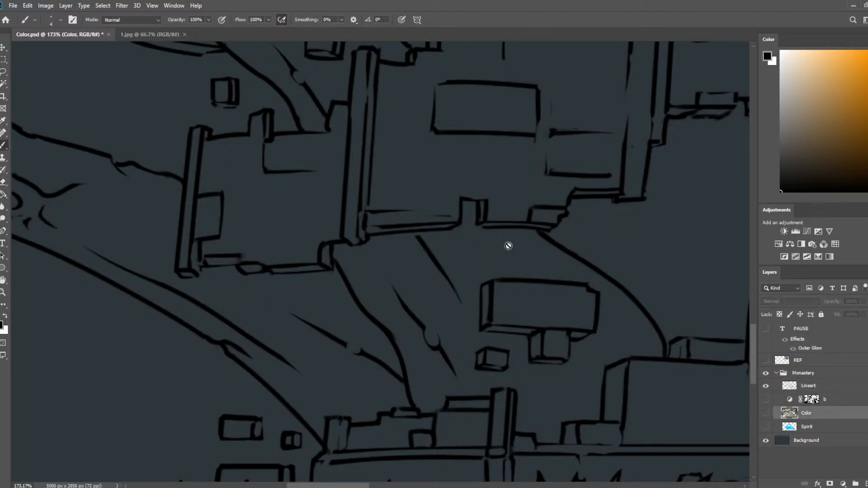
pyautogui.click(765, 413)
pyautogui.keyDown('alt'); pyautogui.click(427, 179); pyautogui.keyUp('alt')
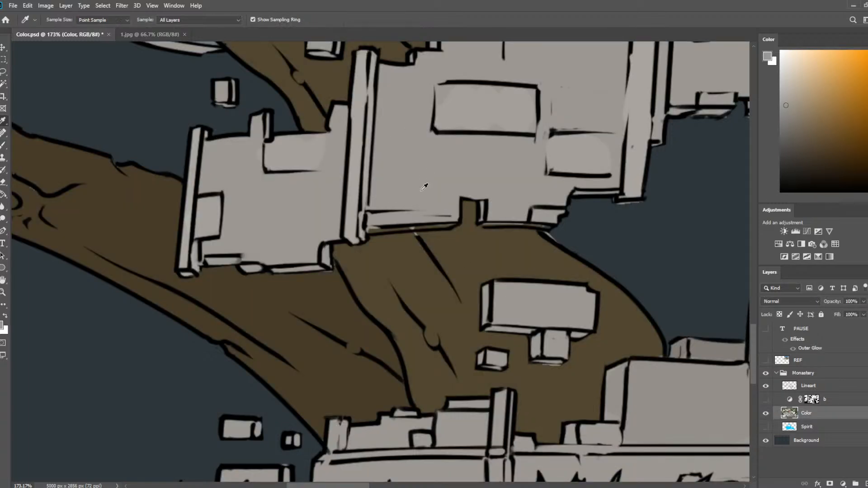
pyautogui.moveTo(382, 227)
pyautogui.mouseDown()
pyautogui.moveTo(504, 215)
pyautogui.moveTo(517, 225)
pyautogui.moveTo(490, 203)
pyautogui.moveTo(482, 218)
pyautogui.moveTo(551, 229)
pyautogui.mouseUp()
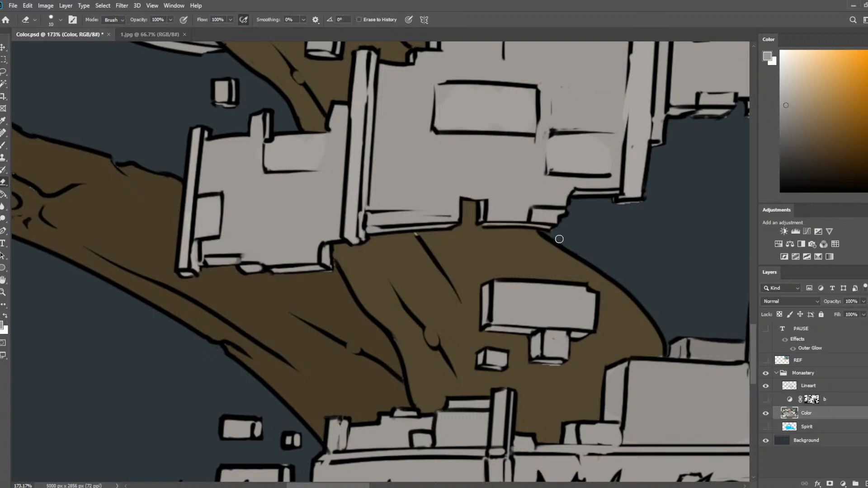
# Touch up the trunk brown below the wall and the stone greys on its blocks and pillar with sampled colors.
pyautogui.keyDown('alt'); pyautogui.click(435, 243); pyautogui.keyUp('alt')
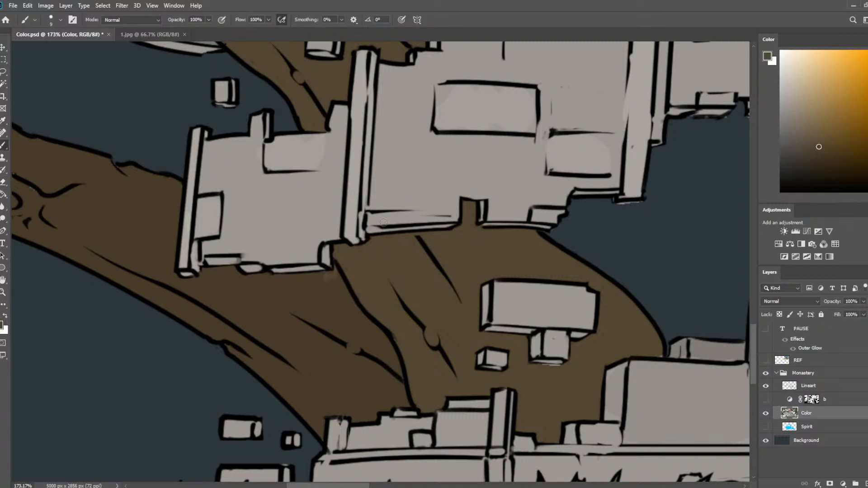
pyautogui.keyDown('alt'); pyautogui.click(444, 173); pyautogui.keyUp('alt')
pyautogui.moveTo(606, 151); pyautogui.dragTo(544, 205)
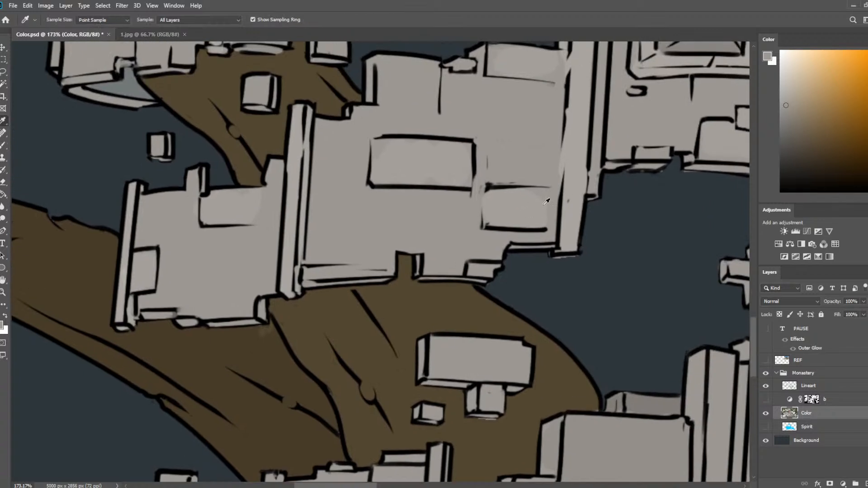
pyautogui.keyDown('alt'); pyautogui.click(547, 202); pyautogui.keyUp('alt')
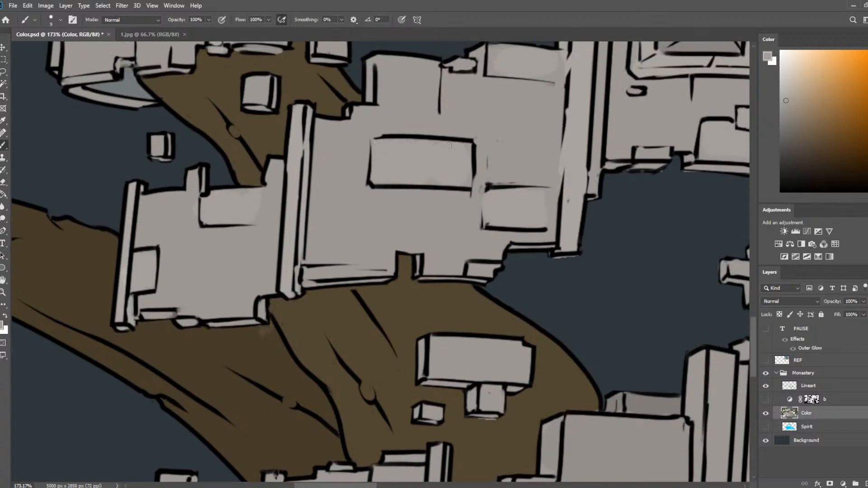
pyautogui.keyDown('alt'); pyautogui.click(338, 137); pyautogui.keyUp('alt')
pyautogui.moveTo(309, 135)
pyautogui.mouseDown()
pyautogui.moveTo(300, 207)
pyautogui.moveTo(310, 122)
pyautogui.moveTo(301, 255)
pyautogui.moveTo(302, 193)
pyautogui.mouseUp()
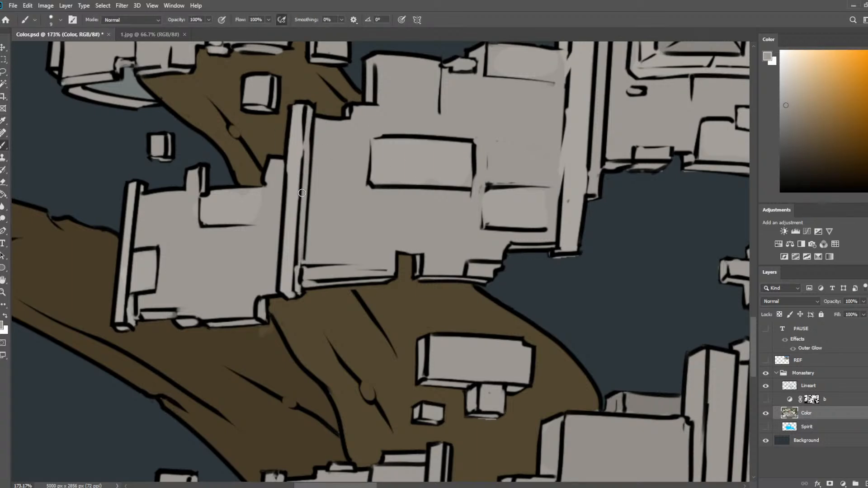
# Check the Spirit layer, show the shadow layer b again, and save the document.
pyautogui.scroll(-5, 275, 187)
pyautogui.scroll(-2, 450, 253)
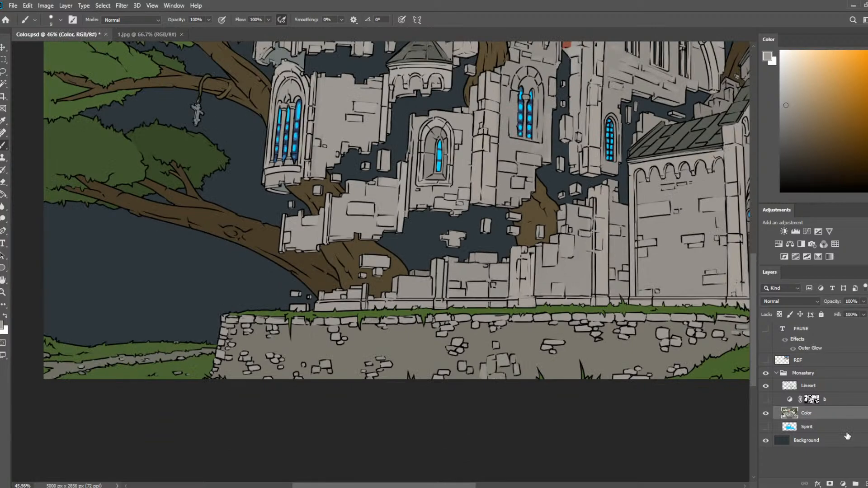
pyautogui.click(766, 426)
pyautogui.click(766, 427)
pyautogui.click(766, 399)
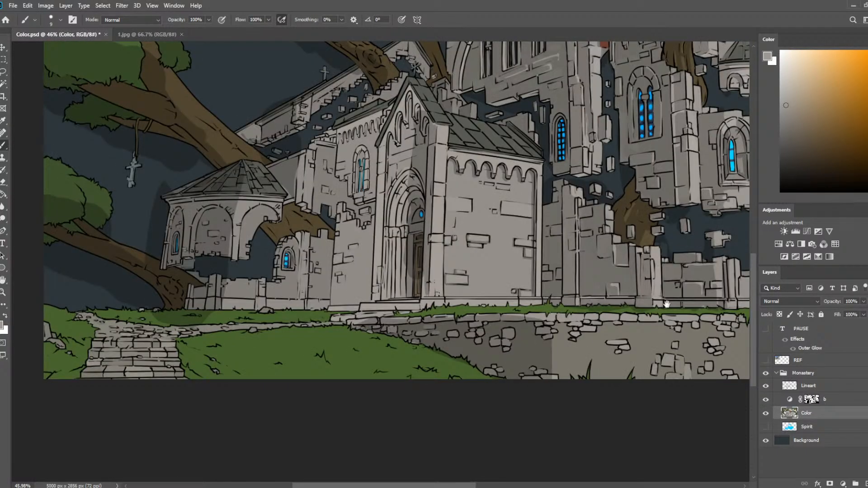
pyautogui.moveTo(667, 304); pyautogui.dragTo(371, 407)
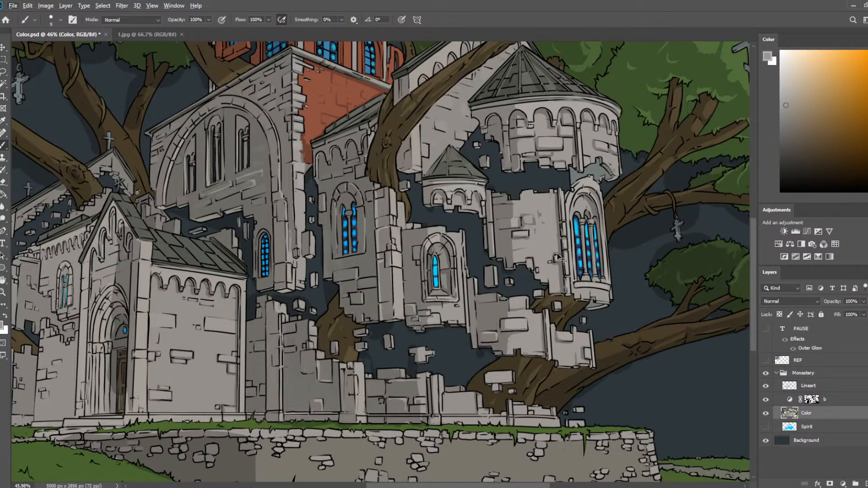
pyautogui.hotkey('ctrl', 's')
# Clean up the stray color between the small floating blocks at the trunk's foot on the Color layer.
pyautogui.scroll(9, 558, 385)
pyautogui.moveTo(555, 387)
pyautogui.mouseDown()
pyautogui.moveTo(570, 404)
pyautogui.moveTo(485, 312)
pyautogui.mouseUp()
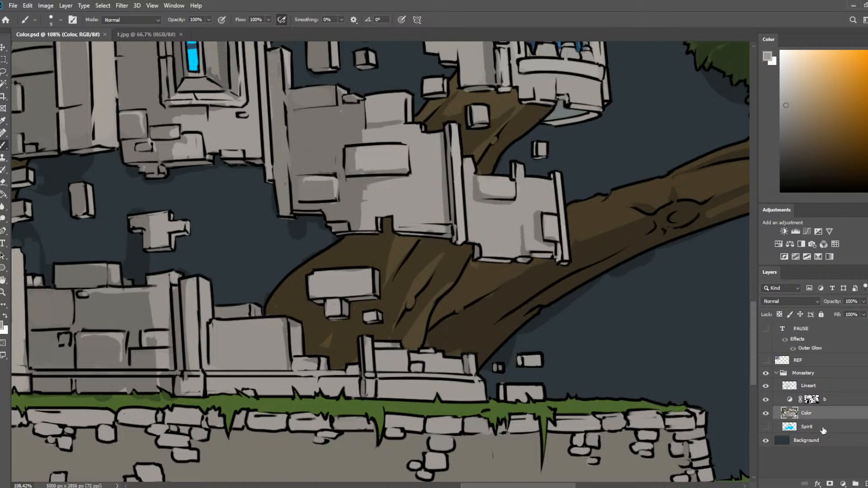
pyautogui.click(826, 406)
pyautogui.moveTo(518, 358); pyautogui.dragTo(512, 373)
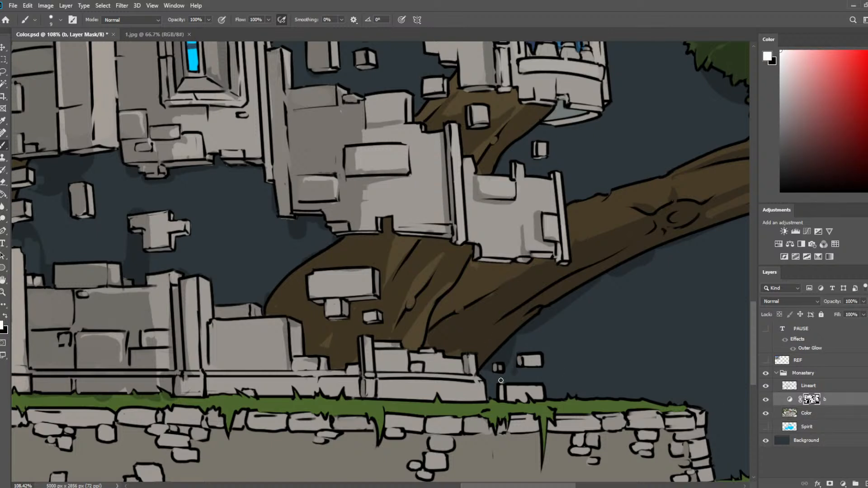
pyautogui.click(814, 413)
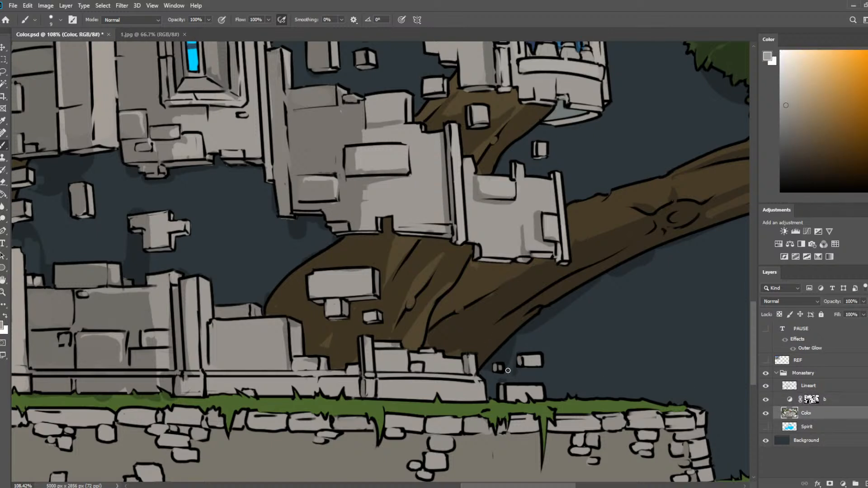
pyautogui.press('e')
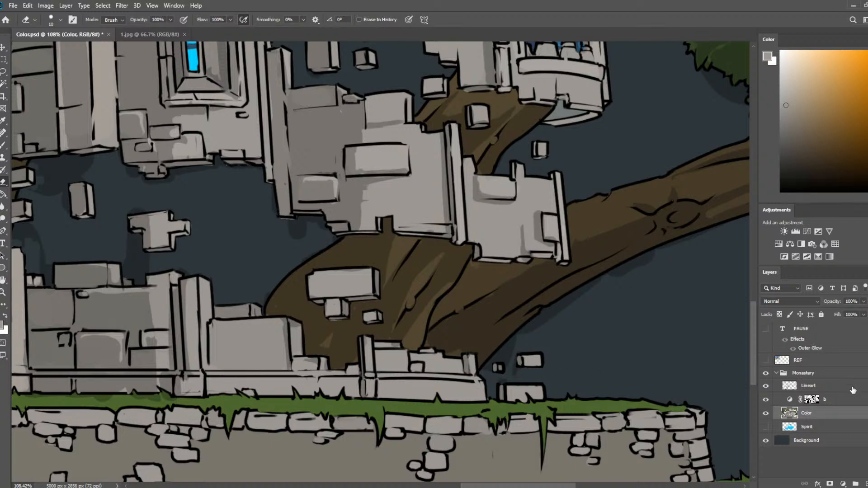
# Shade the lower tree trunk on layer b's mask with a 25 px brush, refining the shadow with the eraser.
pyautogui.click(842, 399)
pyautogui.press('b')
pyautogui.press(']')
pyautogui.press(']')
pyautogui.press(']')
pyautogui.press(']')
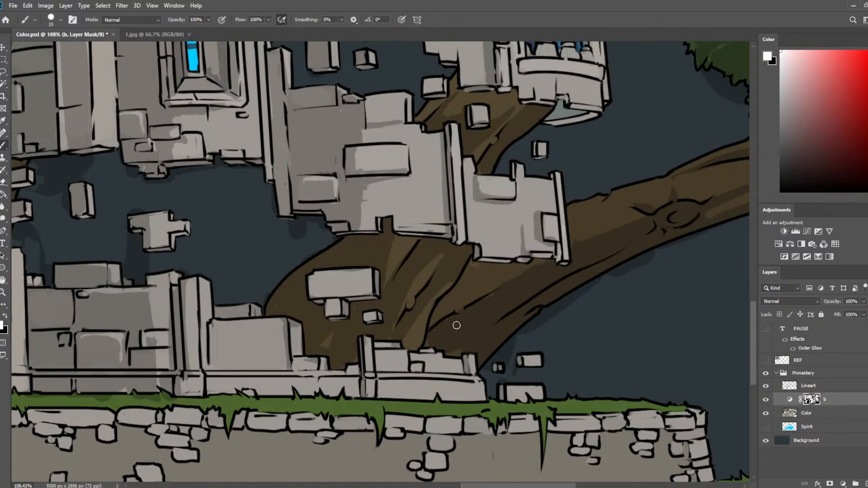
pyautogui.moveTo(446, 311)
pyautogui.mouseDown()
pyautogui.moveTo(442, 318)
pyautogui.moveTo(473, 270)
pyautogui.moveTo(446, 320)
pyautogui.mouseUp()
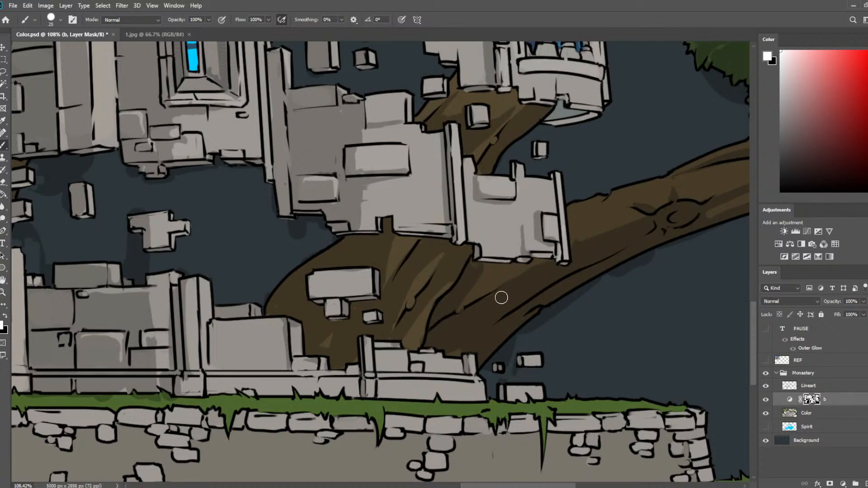
pyautogui.press('e')
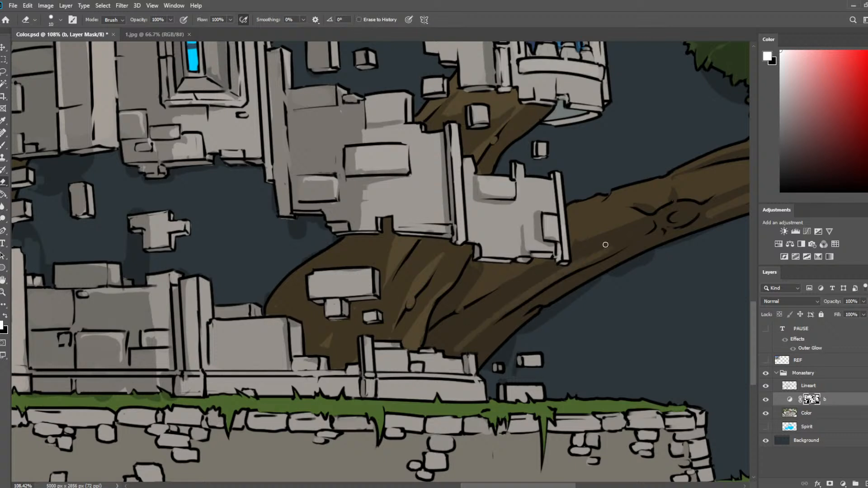
pyautogui.press('b')
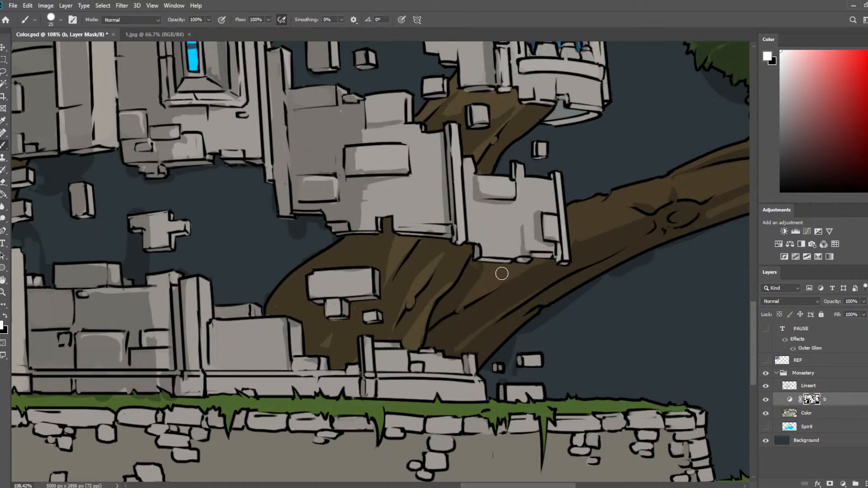
# Darken the trunk beneath the broken wall and along the lower branch on layer b's mask with a 25 px brush, refining with the eraser.
pyautogui.press('[')
pyautogui.press('[')
pyautogui.press('[')
pyautogui.press(']')
pyautogui.press(']')
pyautogui.press(']')
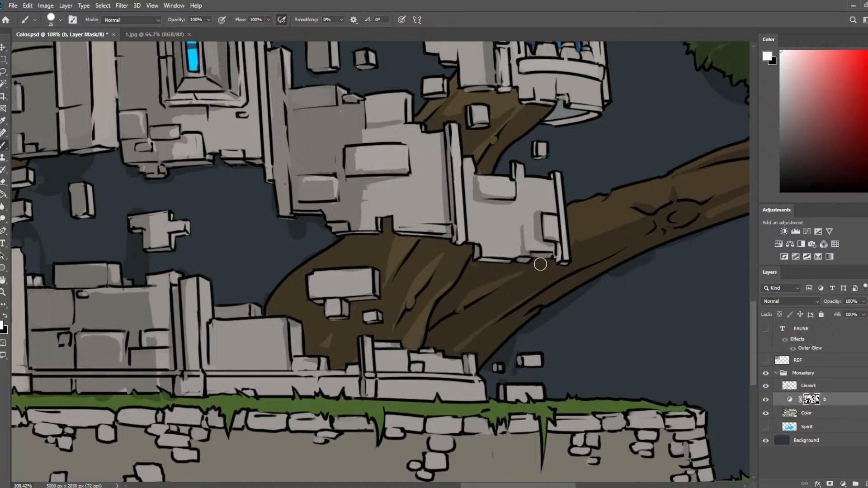
pyautogui.moveTo(617, 236); pyautogui.dragTo(542, 252)
pyautogui.moveTo(478, 242)
pyautogui.mouseDown()
pyautogui.moveTo(489, 278)
pyautogui.moveTo(487, 256)
pyautogui.moveTo(512, 241)
pyautogui.moveTo(492, 273)
pyautogui.moveTo(525, 243)
pyautogui.mouseUp()
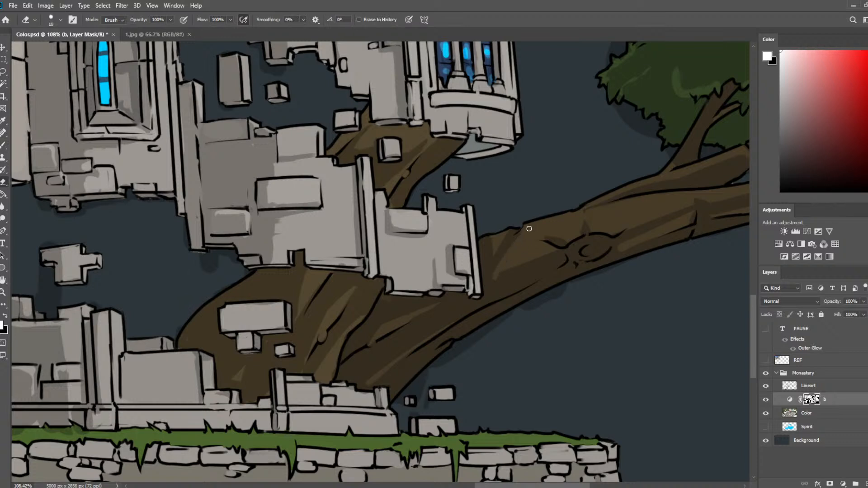
pyautogui.moveTo(662, 213); pyautogui.dragTo(574, 230)
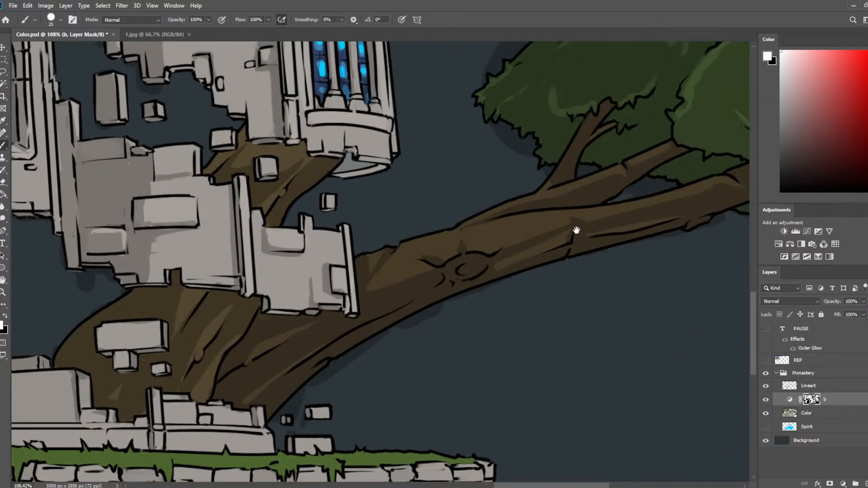
pyautogui.press('e')
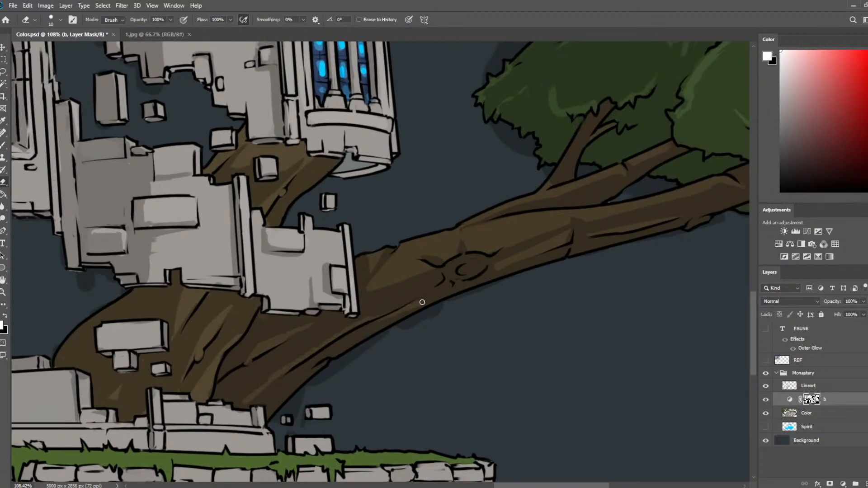
pyautogui.press('b')
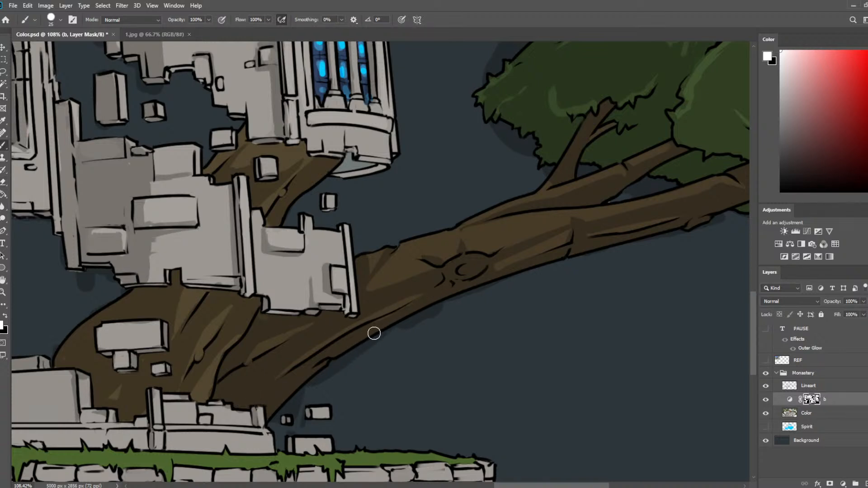
# Touch up the small foliage patch above the rope-tied branch on the Color layer with a sampled green and a smaller brush.
pyautogui.moveTo(551, 276); pyautogui.dragTo(432, 416)
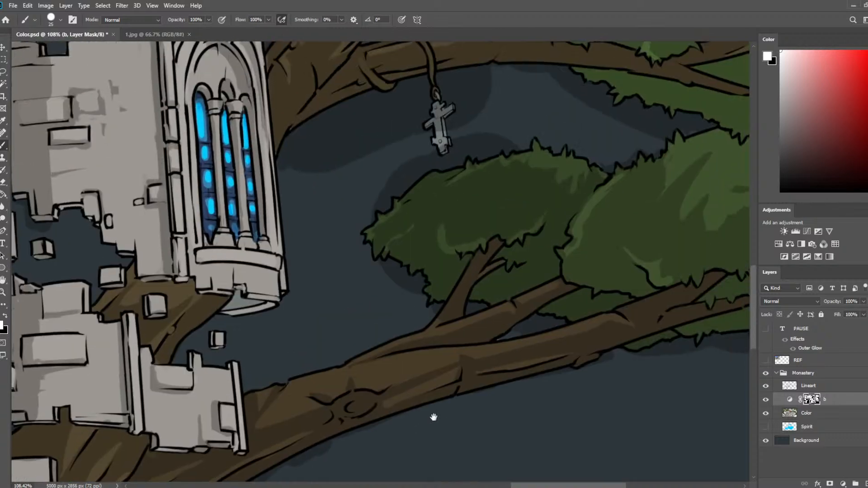
pyautogui.moveTo(631, 290); pyautogui.dragTo(661, 343)
pyautogui.moveTo(458, 261); pyautogui.dragTo(522, 341)
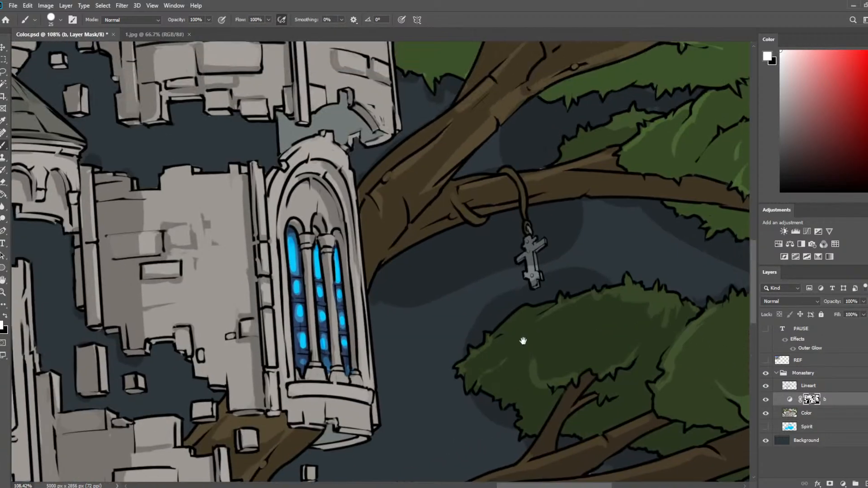
pyautogui.moveTo(615, 227); pyautogui.dragTo(470, 270)
pyautogui.press('e')
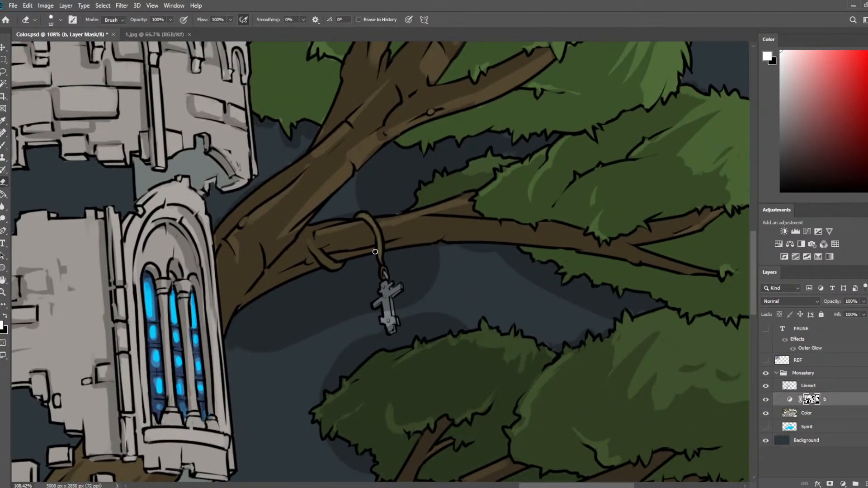
pyautogui.click(823, 417)
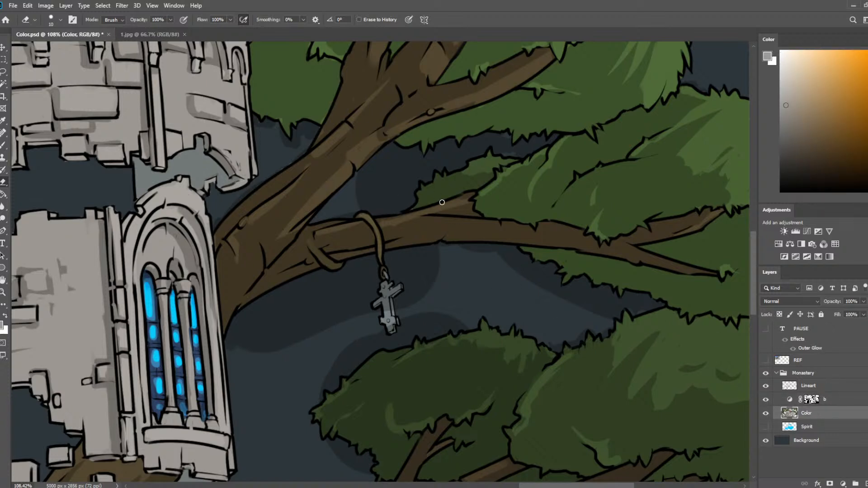
pyautogui.press('i')
pyautogui.click(485, 167)
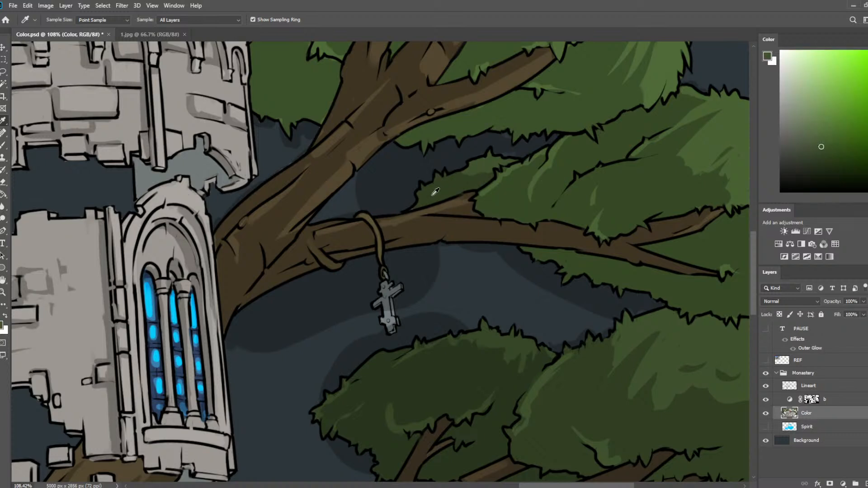
pyautogui.press('b')
pyautogui.press('[')
pyautogui.press('[')
pyautogui.press('[')
pyautogui.press('[')
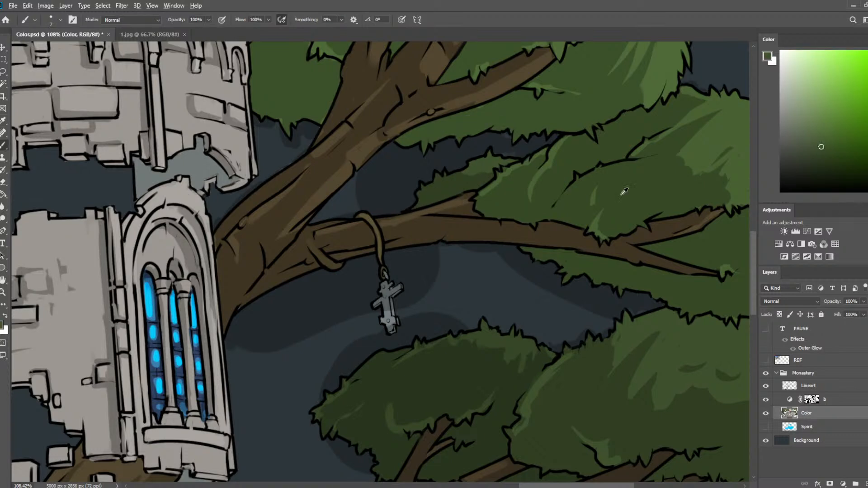
# Shade the rope and the small hanging cross on layer b's mask with brush and eraser, and save the document.
pyautogui.click(830, 403)
pyautogui.press('e')
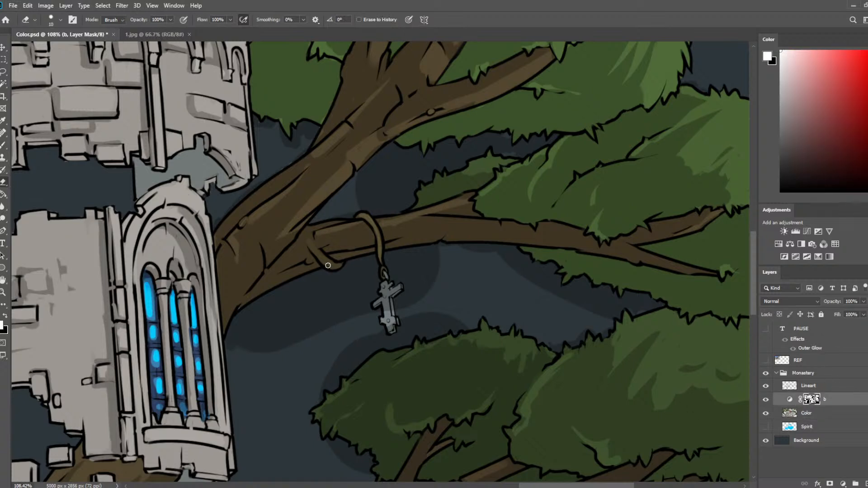
pyautogui.moveTo(324, 259); pyautogui.dragTo(346, 263)
pyautogui.press('b')
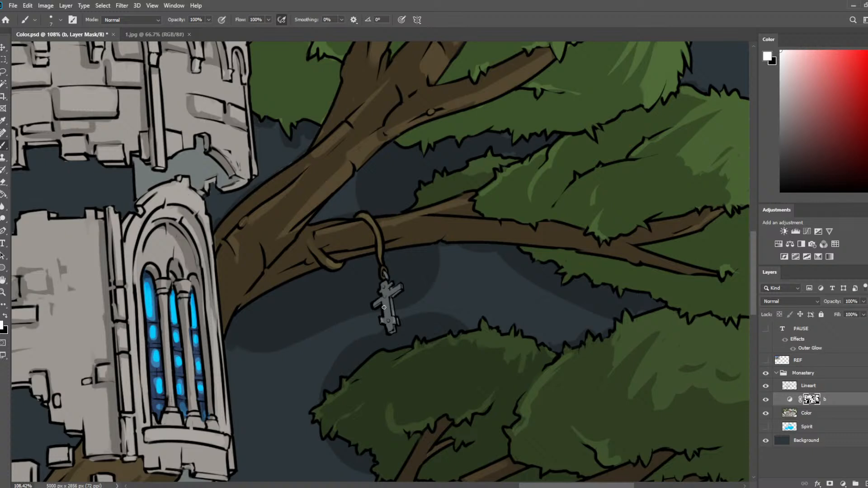
pyautogui.press(']')
pyautogui.press(']')
pyautogui.press('e')
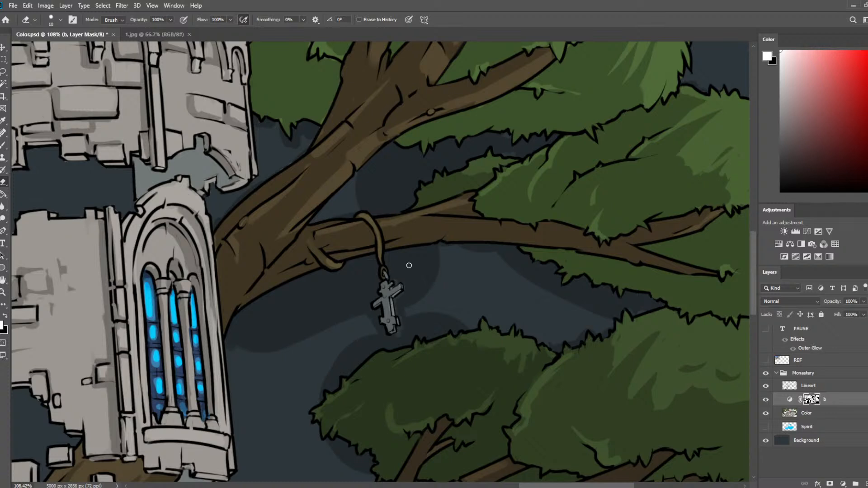
pyautogui.scroll(-6, 438, 248)
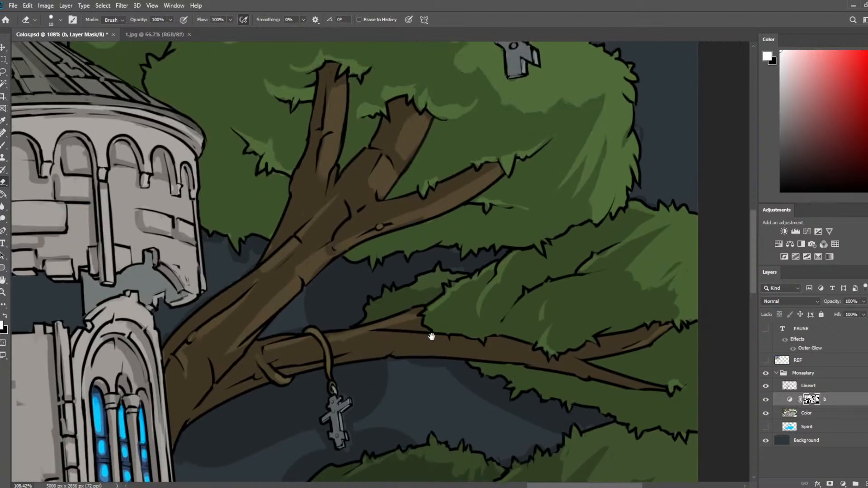
pyautogui.scroll(-2, 421, 294)
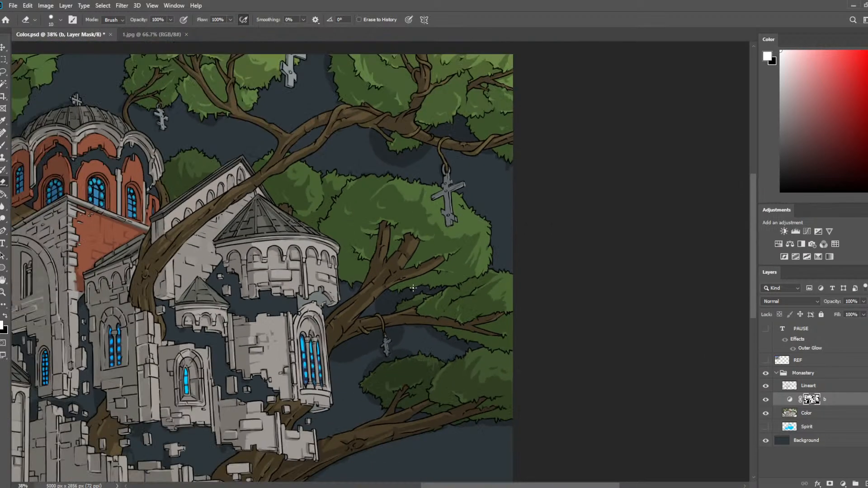
pyautogui.hotkey('ctrl', 's')
# Shade the base of the low ruined wall and the adjoining grass on layer b's mask with a 15 px brush and the eraser.
pyautogui.scroll(2, 280, 290)
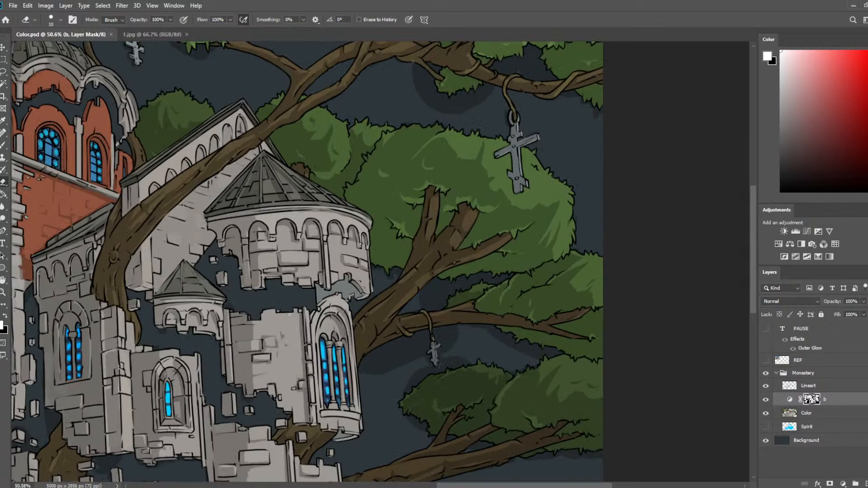
pyautogui.moveTo(297, 330); pyautogui.dragTo(464, 120)
pyautogui.scroll(4, 554, 332)
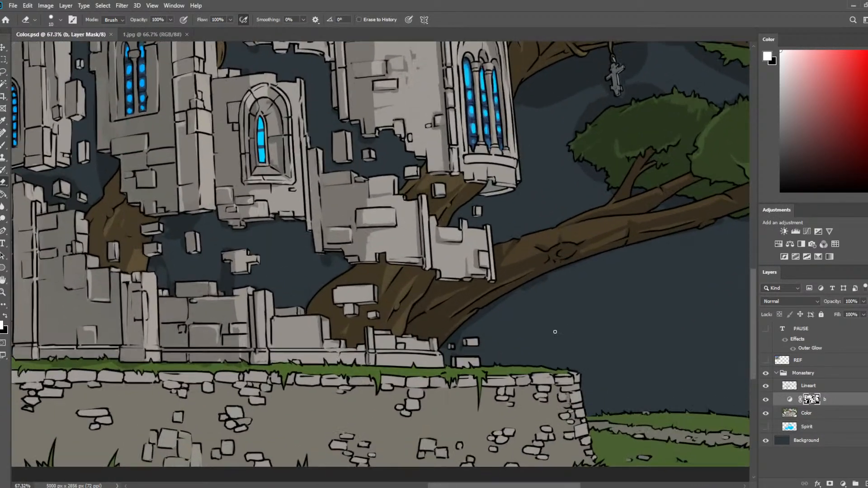
pyautogui.moveTo(429, 353); pyautogui.dragTo(538, 244)
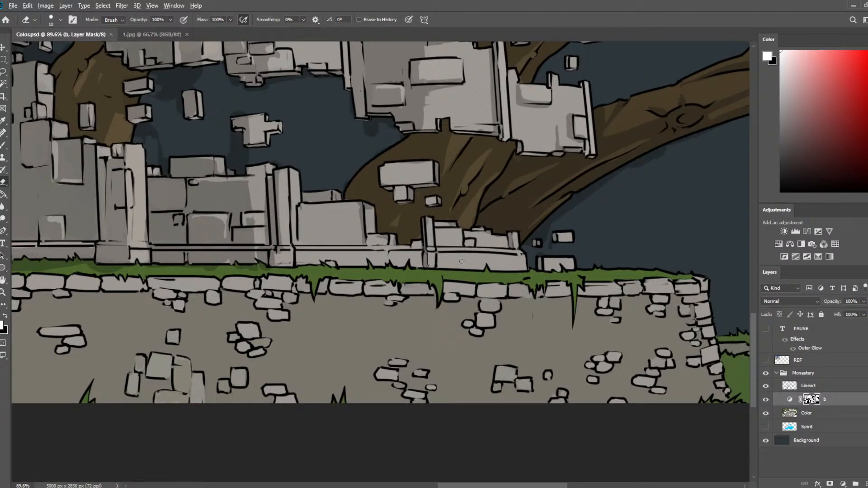
pyautogui.press('b')
pyautogui.moveTo(386, 254); pyautogui.dragTo(387, 256)
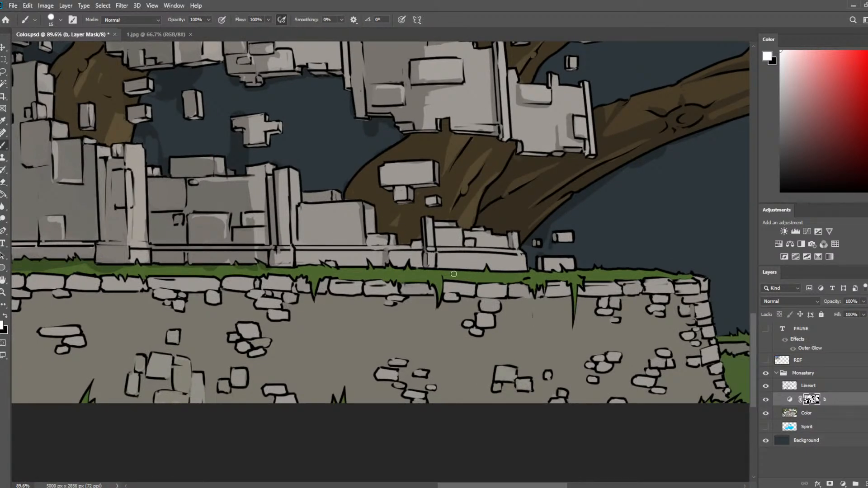
pyautogui.press('e')
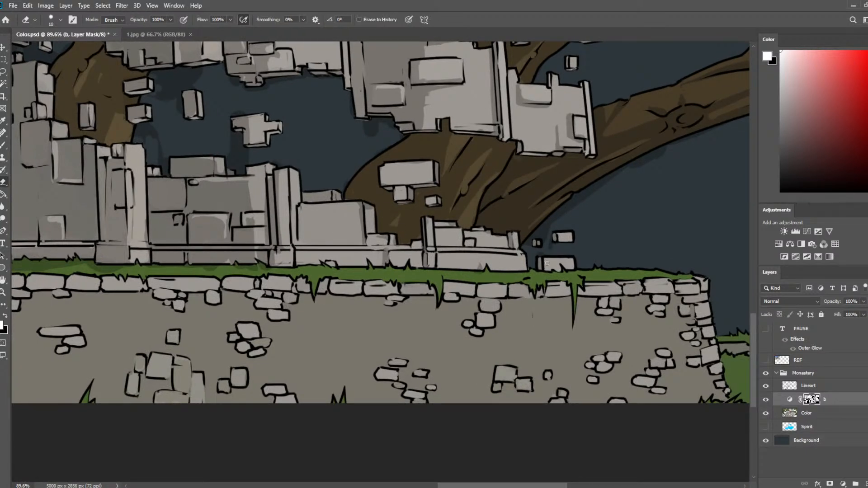
pyautogui.press('b')
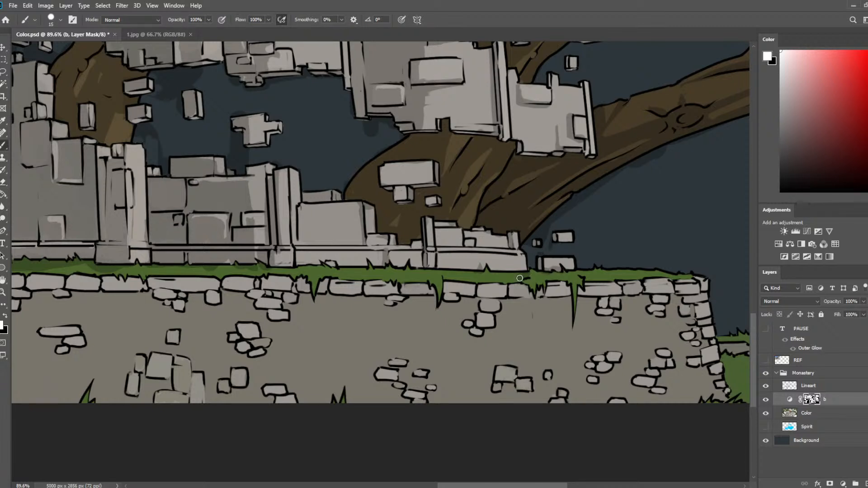
pyautogui.press('e')
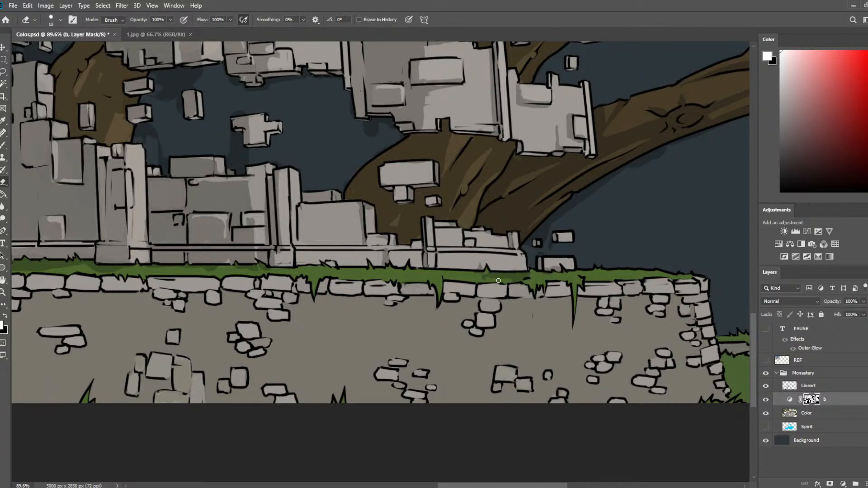
pyautogui.press('b')
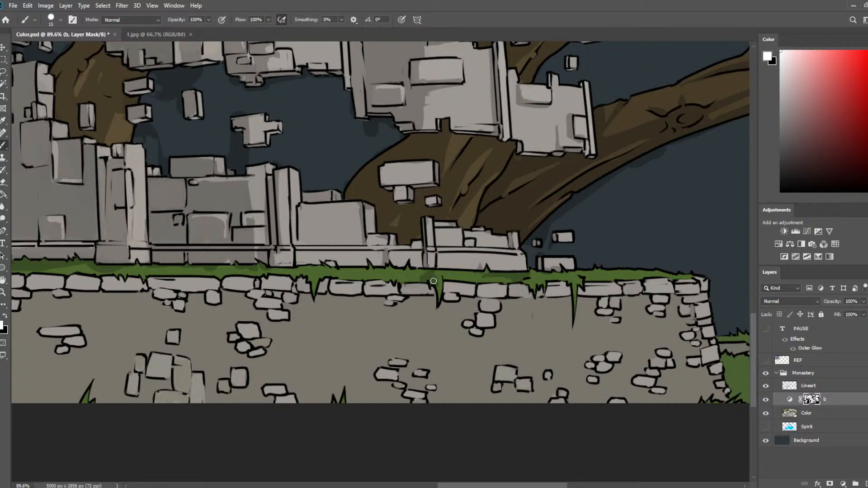
# Darken the grass strip below the low wall on the mask, undoing misplaced strokes and refining the shadow's edge with the eraser.
pyautogui.press('e')
pyautogui.press('b')
pyautogui.press('e')
pyautogui.press('b')
pyautogui.moveTo(386, 273)
pyautogui.mouseDown()
pyautogui.moveTo(339, 274)
pyautogui.moveTo(415, 279)
pyautogui.mouseUp()
pyautogui.press('e')
pyautogui.hotkey('ctrl', 'z')
pyautogui.hotkey('ctrl', 'z')
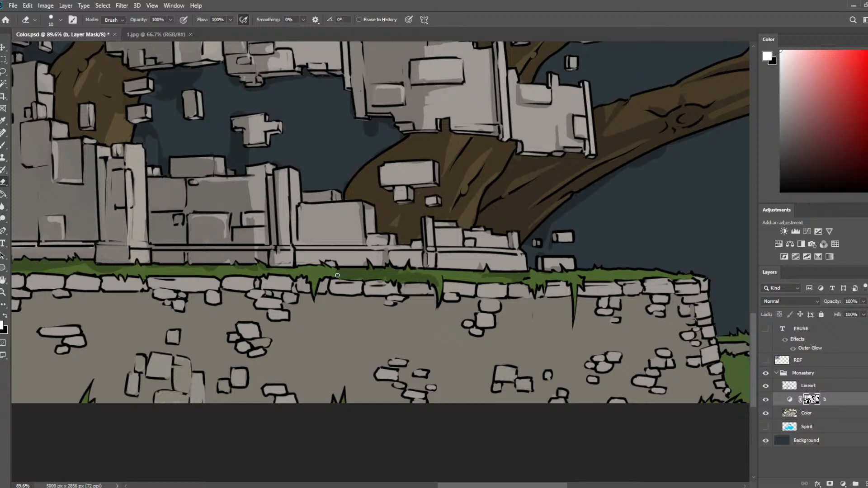
pyautogui.moveTo(337, 273); pyautogui.dragTo(438, 278)
pyautogui.hotkey('ctrl', 'z')
pyautogui.moveTo(341, 275); pyautogui.dragTo(439, 278)
pyautogui.hotkey('ctrl', 'z')
pyautogui.press('b')
# Paint shadows beneath the hanging grass blades and capstones of the retaining wall, adding a faint stone outline below the capstones.
pyautogui.moveTo(432, 284); pyautogui.dragTo(435, 310)
pyautogui.press('e')
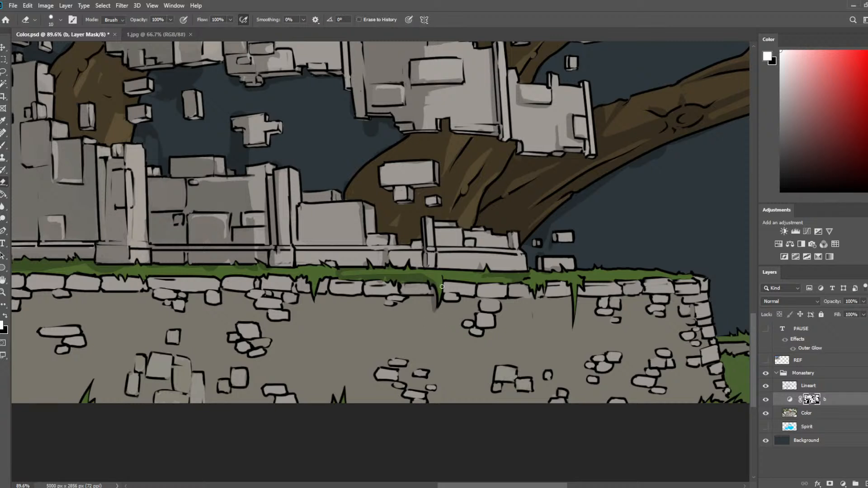
pyautogui.press('b')
pyautogui.hotkey('ctrl', 'z')
pyautogui.moveTo(474, 286)
pyautogui.mouseDown()
pyautogui.moveTo(574, 287)
pyautogui.moveTo(560, 280)
pyautogui.moveTo(571, 293)
pyautogui.moveTo(568, 327)
pyautogui.moveTo(574, 315)
pyautogui.moveTo(569, 323)
pyautogui.moveTo(562, 294)
pyautogui.moveTo(546, 302)
pyautogui.moveTo(561, 308)
pyautogui.moveTo(506, 304)
pyautogui.moveTo(524, 311)
pyautogui.mouseUp()
pyautogui.press('e')
pyautogui.press('b')
pyautogui.press('e')
pyautogui.press('b')
pyautogui.press('e')
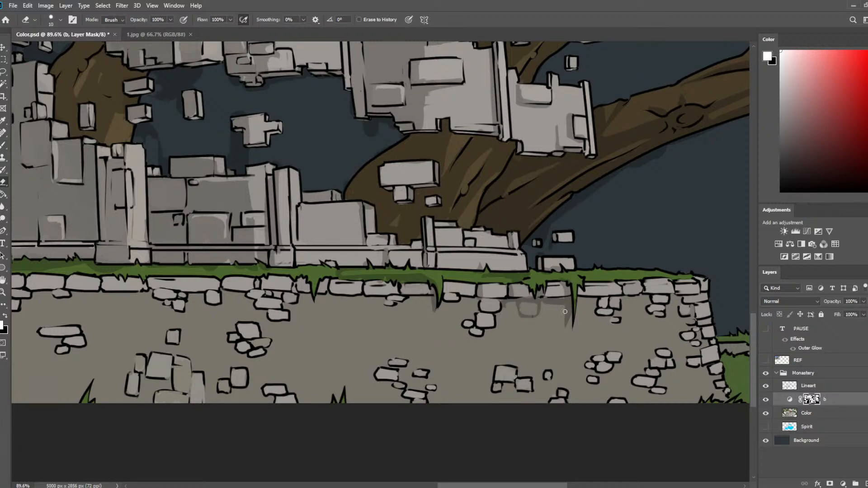
# Shade along the inner edge of the retaining wall's corner stones and below its last capstones.
pyautogui.press('b')
pyautogui.moveTo(577, 296)
pyautogui.mouseDown()
pyautogui.moveTo(616, 294)
pyautogui.moveTo(563, 294)
pyautogui.moveTo(625, 296)
pyautogui.moveTo(640, 287)
pyautogui.moveTo(643, 296)
pyautogui.moveTo(626, 297)
pyautogui.moveTo(655, 296)
pyautogui.moveTo(681, 293)
pyautogui.moveTo(676, 285)
pyautogui.moveTo(673, 292)
pyautogui.moveTo(700, 294)
pyautogui.moveTo(694, 313)
pyautogui.mouseUp()
pyautogui.hotkey('ctrl', 'z')
pyautogui.moveTo(702, 318)
pyautogui.mouseDown()
pyautogui.moveTo(714, 318)
pyautogui.moveTo(699, 337)
pyautogui.mouseUp()
pyautogui.moveTo(706, 338)
pyautogui.mouseDown()
pyautogui.moveTo(716, 338)
pyautogui.moveTo(704, 368)
pyautogui.moveTo(719, 364)
pyautogui.moveTo(695, 364)
pyautogui.mouseUp()
pyautogui.press('e')
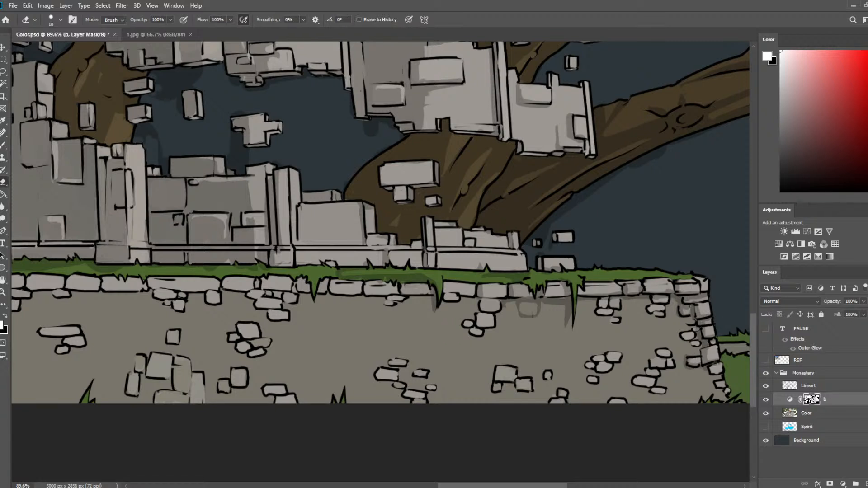
# Paint shadows around the loose stones near the retaining wall's corner and add faint brick outlines, trimming them with the eraser.
pyautogui.press('b')
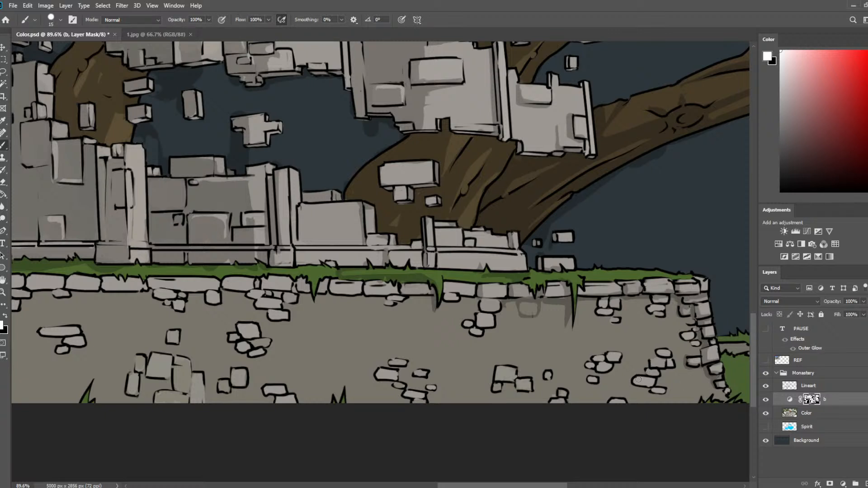
pyautogui.moveTo(638, 380)
pyautogui.mouseDown()
pyautogui.moveTo(660, 372)
pyautogui.moveTo(652, 363)
pyautogui.moveTo(671, 352)
pyautogui.moveTo(671, 363)
pyautogui.moveTo(636, 359)
pyautogui.moveTo(634, 359)
pyautogui.mouseUp()
pyautogui.press('e')
pyautogui.press('b')
pyautogui.press('e')
pyautogui.press('b')
pyautogui.press('e')
pyautogui.press('b')
pyautogui.press('e')
pyautogui.press('b')
pyautogui.moveTo(634, 360)
pyautogui.mouseDown()
pyautogui.moveTo(631, 347)
pyautogui.moveTo(649, 357)
pyautogui.mouseUp()
pyautogui.press('e')
pyautogui.press('b')
pyautogui.moveTo(649, 326)
pyautogui.mouseDown()
pyautogui.moveTo(670, 338)
pyautogui.moveTo(670, 326)
pyautogui.moveTo(641, 334)
pyautogui.moveTo(652, 333)
pyautogui.moveTo(652, 323)
pyautogui.mouseUp()
pyautogui.press('e')
pyautogui.press('b')
pyautogui.press('e')
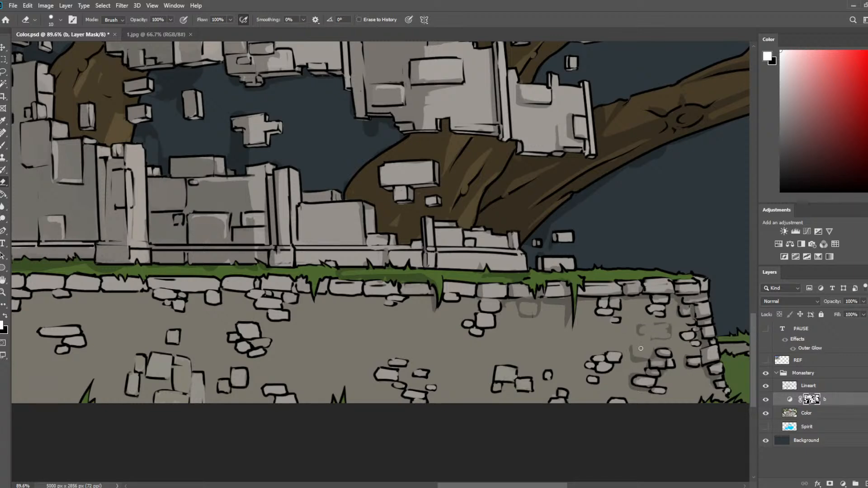
# Refine the shading on the capstones at the retaining wall's outer corner with brush and eraser, and save the document.
pyautogui.scroll(-6, 384, 217)
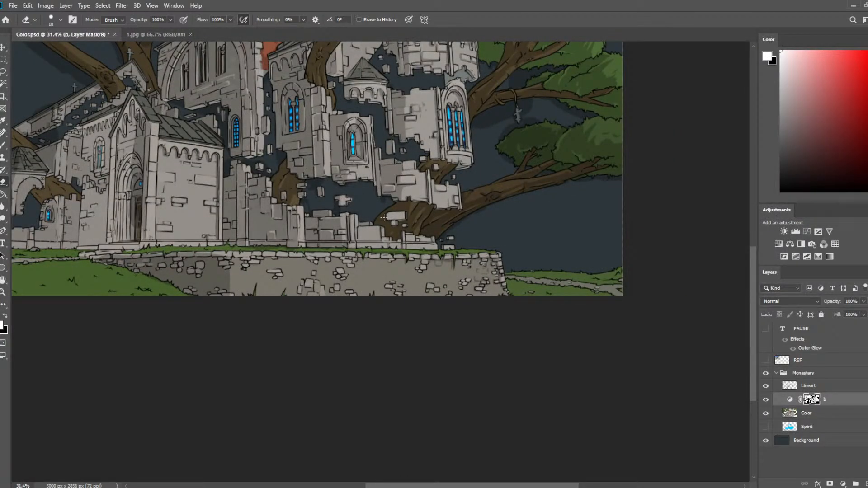
pyautogui.scroll(5, 572, 280)
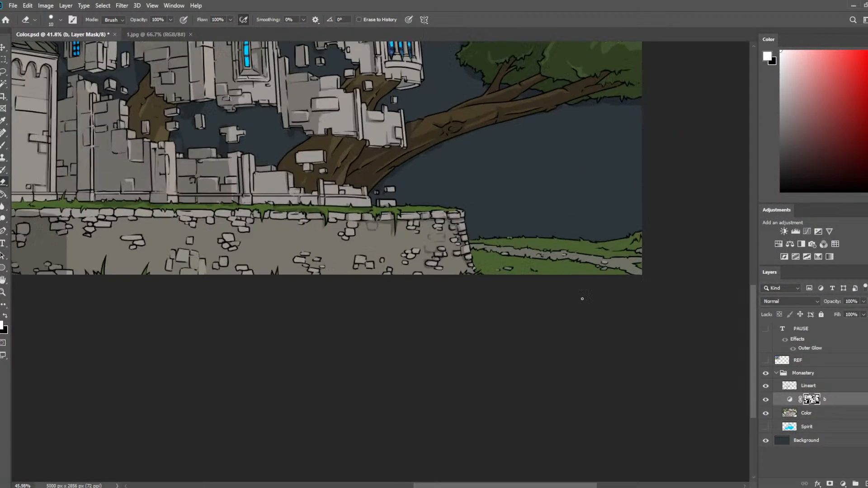
pyautogui.press('b')
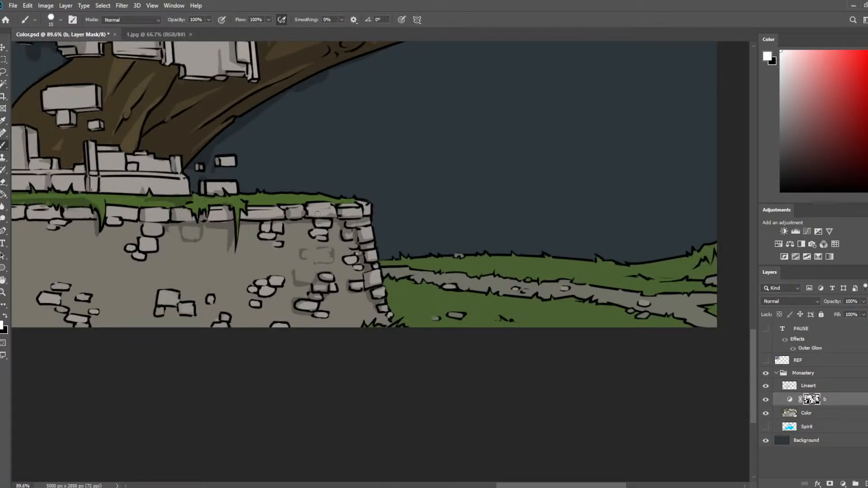
pyautogui.press('e')
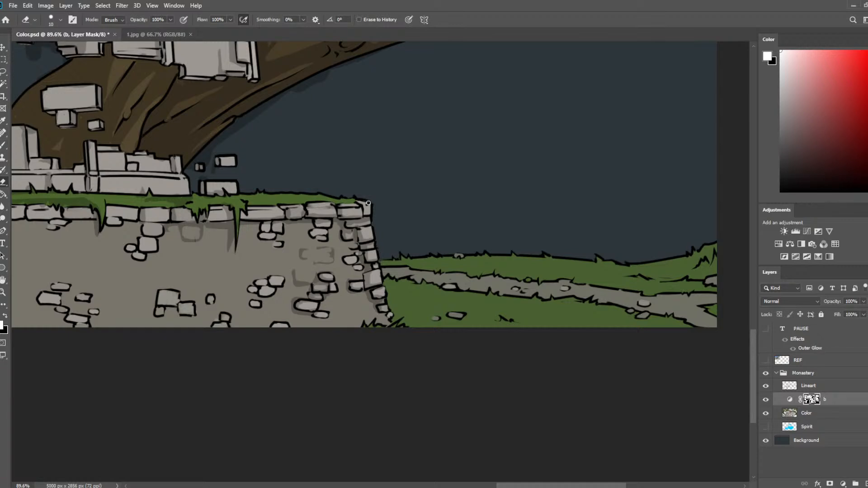
pyautogui.hotkey('ctrl', 's')
pyautogui.press('b')
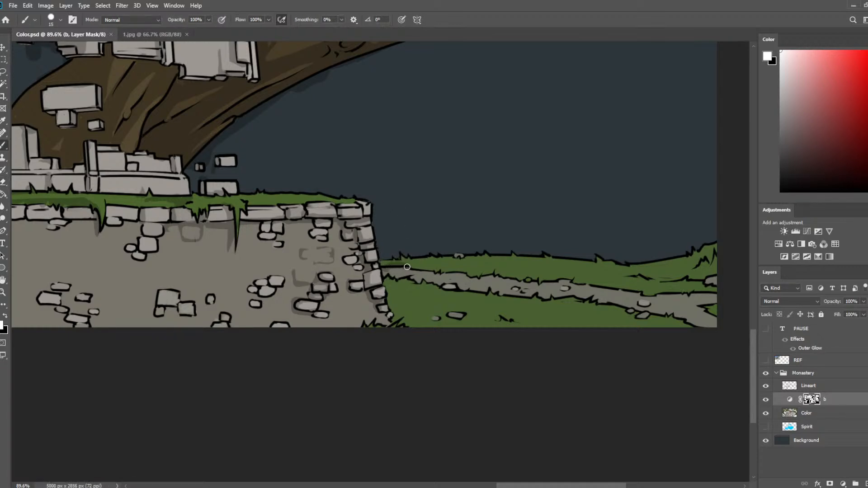
# Shade the lower edge of the grass strip above the path and the grassy mound at the canvas edge, trimming with the eraser.
pyautogui.moveTo(407, 266)
pyautogui.mouseDown()
pyautogui.moveTo(565, 276)
pyautogui.moveTo(648, 294)
pyautogui.mouseUp()
pyautogui.moveTo(641, 293)
pyautogui.mouseDown()
pyautogui.moveTo(711, 291)
pyautogui.moveTo(718, 282)
pyautogui.moveTo(681, 277)
pyautogui.moveTo(710, 262)
pyautogui.moveTo(718, 268)
pyautogui.moveTo(648, 275)
pyautogui.moveTo(693, 263)
pyautogui.moveTo(658, 270)
pyautogui.mouseUp()
pyautogui.press('e')
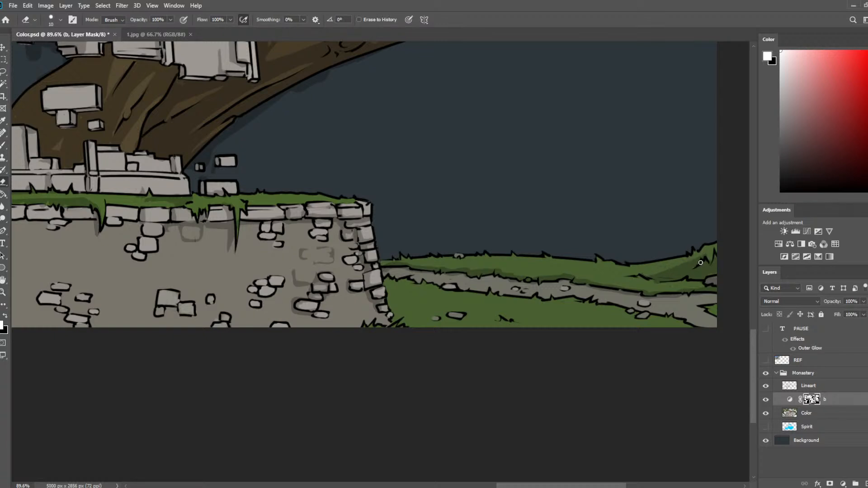
pyautogui.press('b')
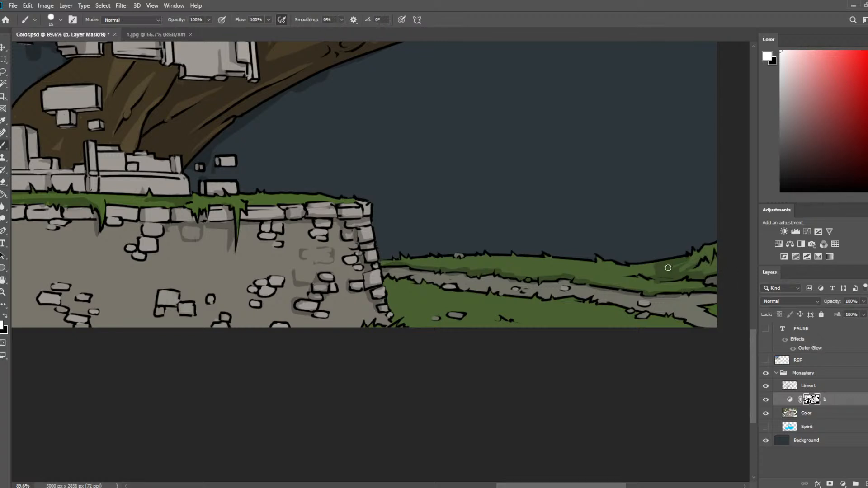
pyautogui.press('e')
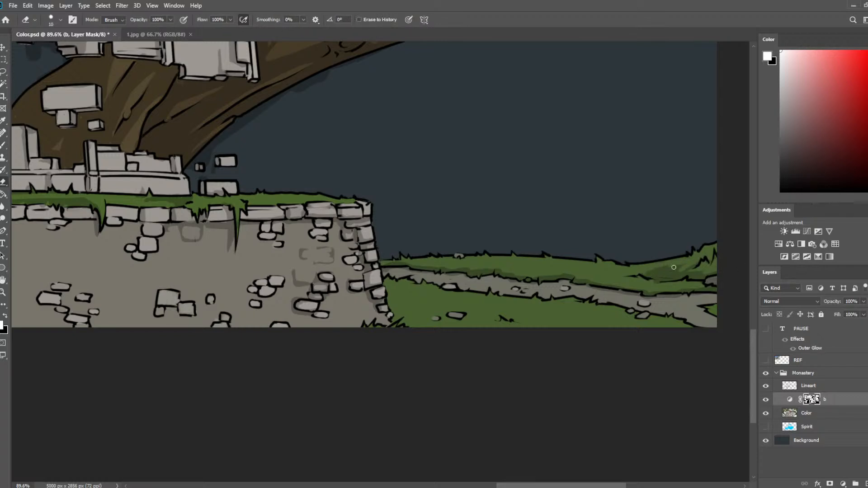
pyautogui.moveTo(674, 267); pyautogui.dragTo(690, 266)
# Mirror the canvas horizontally and refine the shading on the grassy mound beside the path.
pyautogui.hotkey('ctrl', 'shift', 'h')
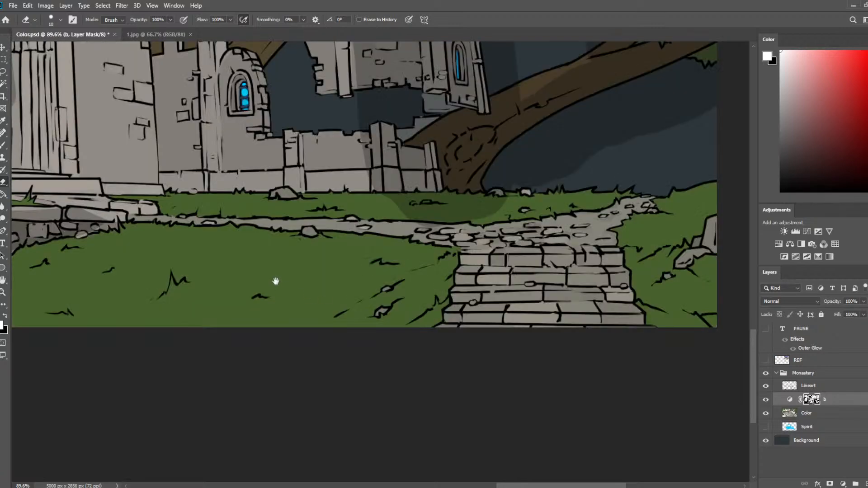
pyautogui.moveTo(276, 281); pyautogui.dragTo(741, 328)
pyautogui.moveTo(93, 303)
pyautogui.mouseDown()
pyautogui.moveTo(437, 274)
pyautogui.moveTo(742, 281)
pyautogui.mouseUp()
pyautogui.moveTo(142, 290)
pyautogui.mouseDown()
pyautogui.moveTo(409, 296)
pyautogui.moveTo(593, 316)
pyautogui.mouseUp()
pyautogui.moveTo(271, 339)
pyautogui.mouseDown()
pyautogui.moveTo(254, 218)
pyautogui.moveTo(241, 210)
pyautogui.mouseUp()
pyautogui.press('b')
pyautogui.moveTo(301, 198)
pyautogui.mouseDown()
pyautogui.moveTo(333, 194)
pyautogui.moveTo(306, 189)
pyautogui.moveTo(373, 195)
pyautogui.moveTo(351, 192)
pyautogui.mouseUp()
pyautogui.press('e')
pyautogui.press('b')
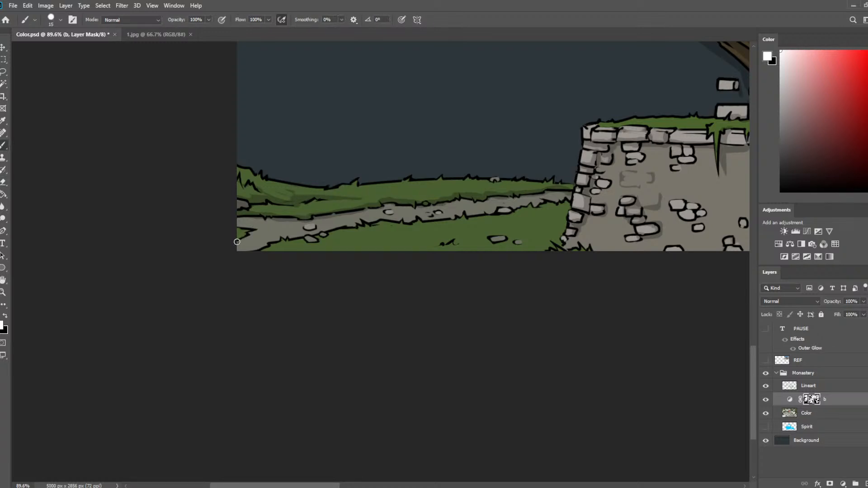
# Paint shadows around the stones at the path's edge and the small grass tuft below it, trimming them with the eraser.
pyautogui.moveTo(246, 235); pyautogui.dragTo(252, 236)
pyautogui.moveTo(324, 238); pyautogui.dragTo(334, 235)
pyautogui.moveTo(443, 244); pyautogui.dragTo(467, 241)
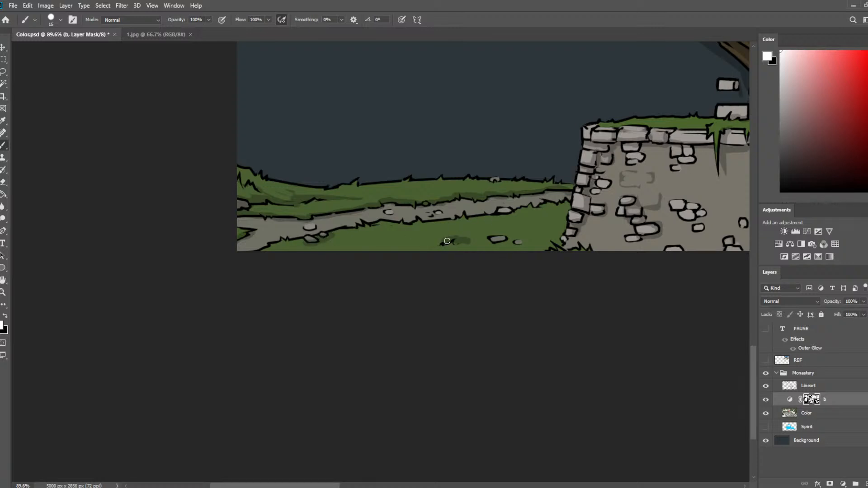
pyautogui.press('e')
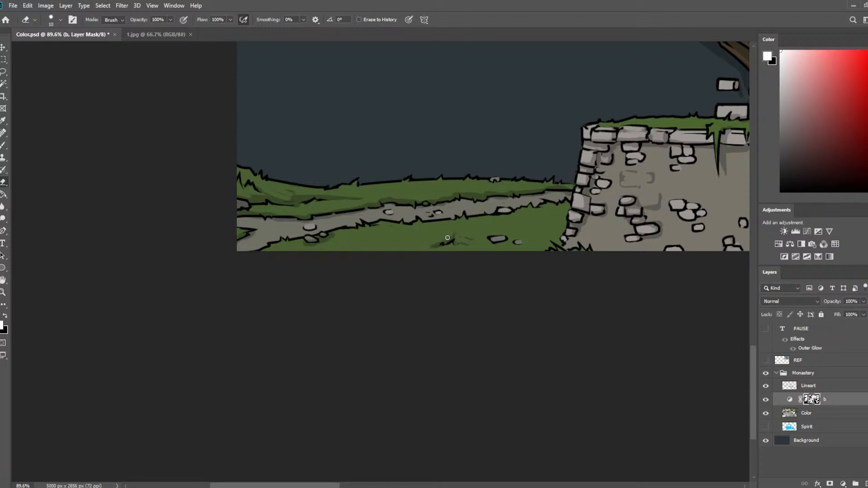
pyautogui.press('b')
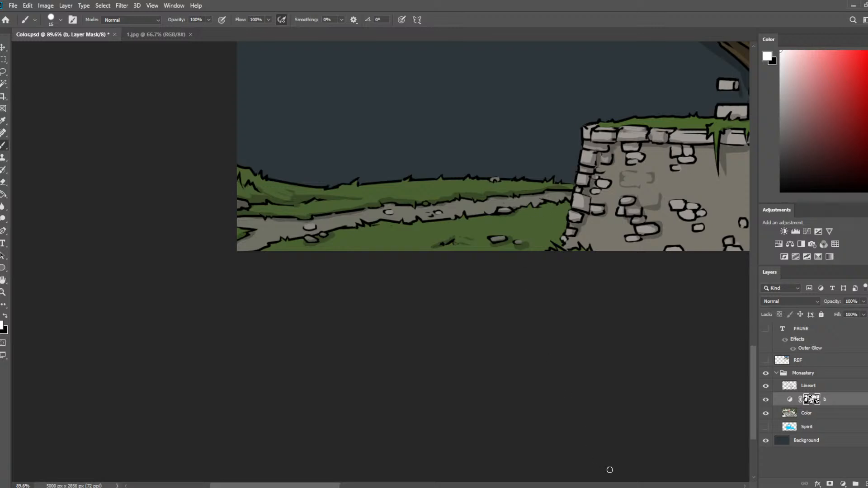
# Sample the grey beside the wall's corner stones on the Color layer, reduce the brush size, and return to layer b's mask.
pyautogui.click(832, 418)
pyautogui.press('i')
pyautogui.click(577, 206)
pyautogui.press('b')
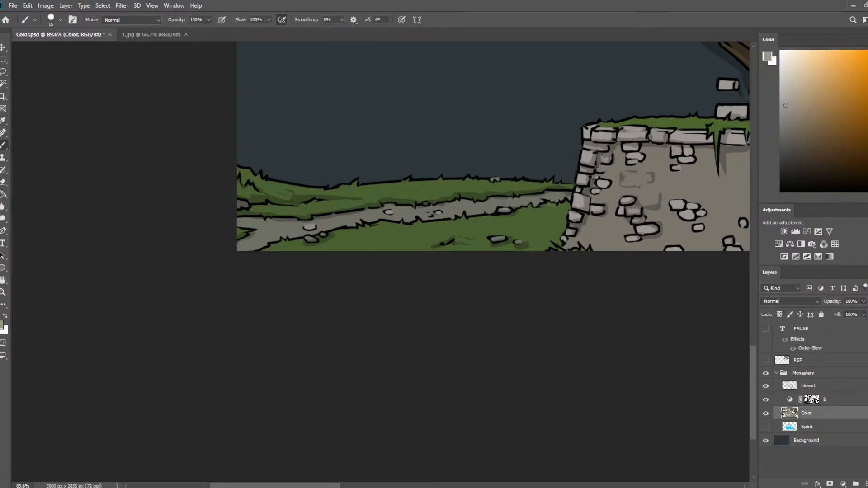
pyautogui.press('[')
pyautogui.press('[')
pyautogui.click(812, 400)
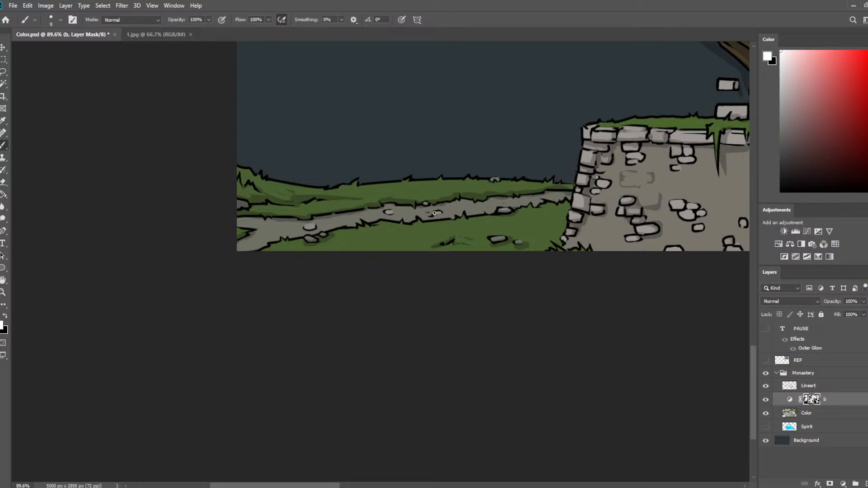
# Paint thin shadows around the small stones in the middle of the path and refine them with the eraser.
pyautogui.press('e')
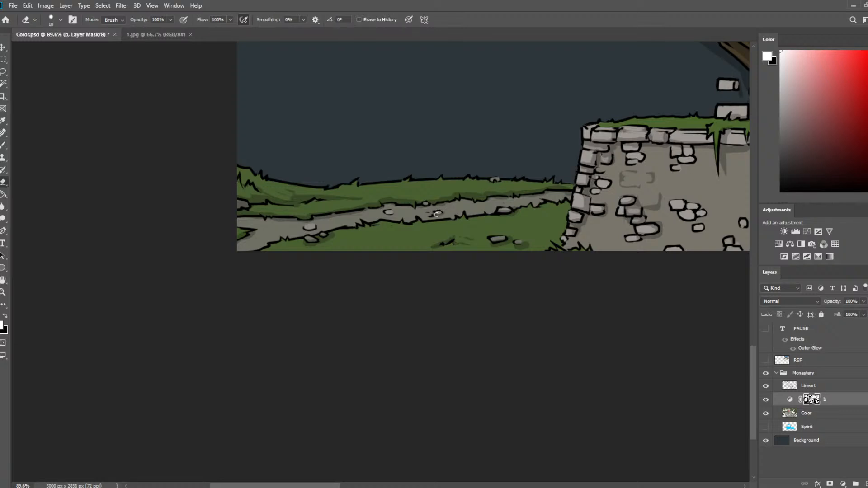
pyautogui.press('b')
pyautogui.moveTo(426, 214); pyautogui.dragTo(468, 204)
pyautogui.press('e')
pyautogui.press('b')
pyautogui.press('e')
pyautogui.press('b')
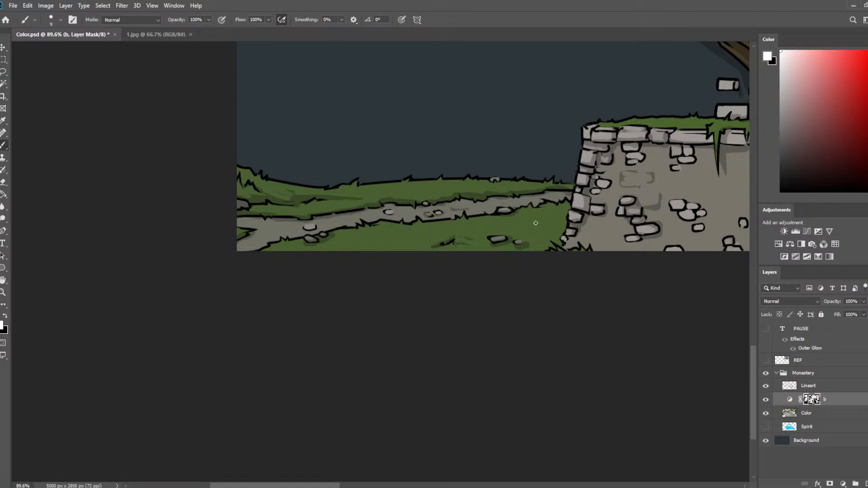
# Add short shadow strokes to the grass near the wall corner and to the grass strip above the path.
pyautogui.moveTo(525, 225); pyautogui.dragTo(536, 225)
pyautogui.press('e')
pyautogui.press('b')
pyautogui.press('e')
pyautogui.moveTo(423, 190); pyautogui.dragTo(440, 190)
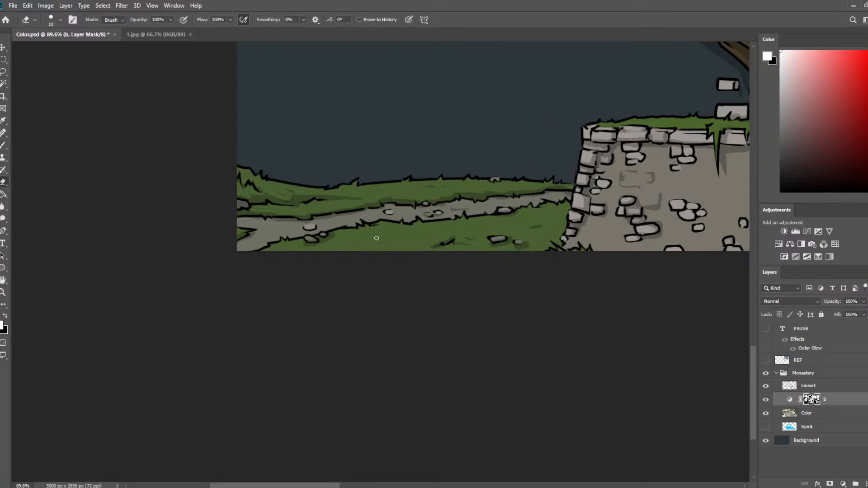
# Paint short shadow strokes in the open grass below the path, thin them with the eraser, and save the document.
pyautogui.press('b')
pyautogui.moveTo(377, 238)
pyautogui.mouseDown()
pyautogui.moveTo(422, 233)
pyautogui.moveTo(353, 244)
pyautogui.moveTo(397, 222)
pyautogui.moveTo(358, 244)
pyautogui.moveTo(413, 237)
pyautogui.mouseUp()
pyautogui.press('e')
pyautogui.press('b')
pyautogui.press('e')
pyautogui.press('b')
pyautogui.press('e')
pyautogui.moveTo(401, 240); pyautogui.dragTo(411, 240)
pyautogui.scroll(-5, 297, 290)
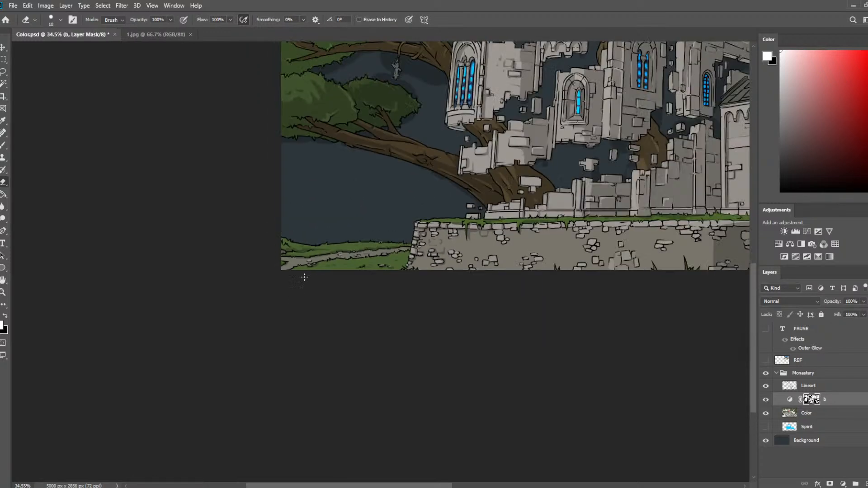
pyautogui.scroll(-3, 304, 277)
pyautogui.hotkey('ctrl', 's')
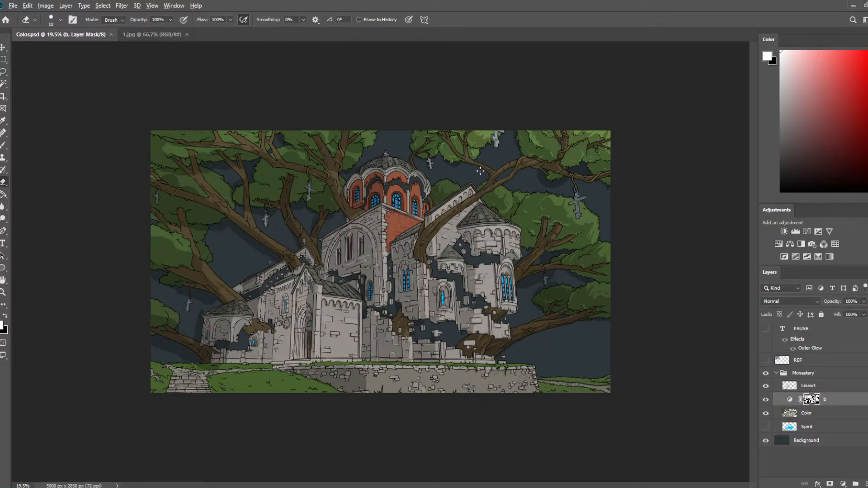
# Shade the retaining wall's capstone beside the hanging grass and paint shadows around the loose stones on the wall face.
pyautogui.scroll(2, 480, 170)
pyautogui.scroll(4, 548, 267)
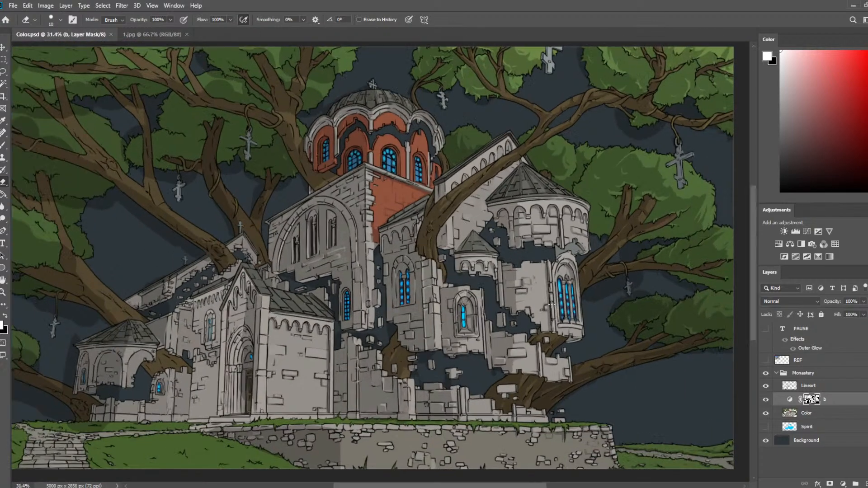
pyautogui.scroll(3, 613, 270)
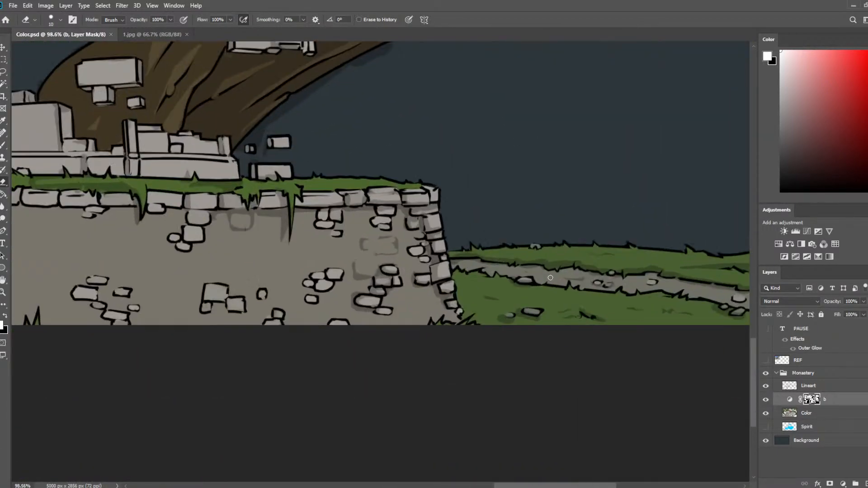
pyautogui.press('b')
pyautogui.moveTo(267, 211); pyautogui.dragTo(282, 197)
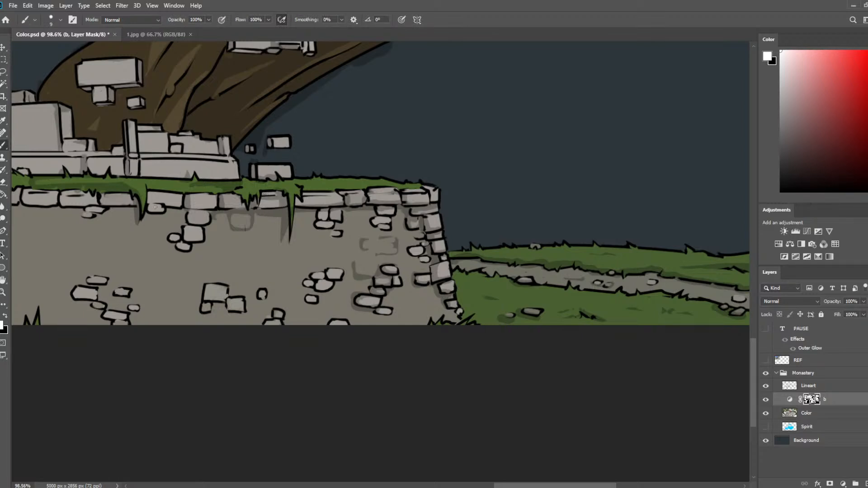
pyautogui.moveTo(155, 207)
pyautogui.mouseDown()
pyautogui.moveTo(185, 225)
pyautogui.moveTo(211, 222)
pyautogui.moveTo(185, 245)
pyautogui.moveTo(205, 232)
pyautogui.moveTo(166, 244)
pyautogui.moveTo(178, 236)
pyautogui.moveTo(178, 252)
pyautogui.moveTo(192, 246)
pyautogui.mouseUp()
pyautogui.moveTo(213, 299)
pyautogui.mouseDown()
pyautogui.moveTo(202, 305)
pyautogui.moveTo(228, 294)
pyautogui.moveTo(209, 315)
pyautogui.moveTo(224, 301)
pyautogui.moveTo(246, 312)
pyautogui.mouseUp()
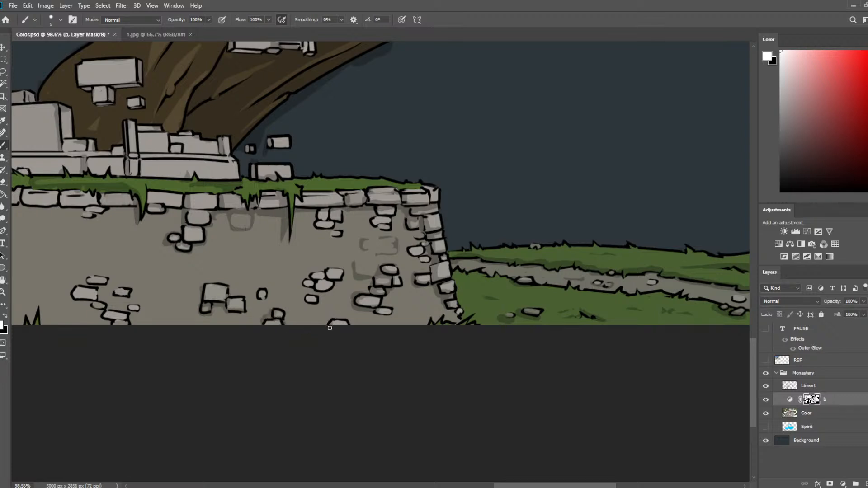
pyautogui.moveTo(314, 300)
pyautogui.mouseDown()
pyautogui.moveTo(330, 292)
pyautogui.moveTo(319, 277)
pyautogui.moveTo(338, 280)
pyautogui.mouseUp()
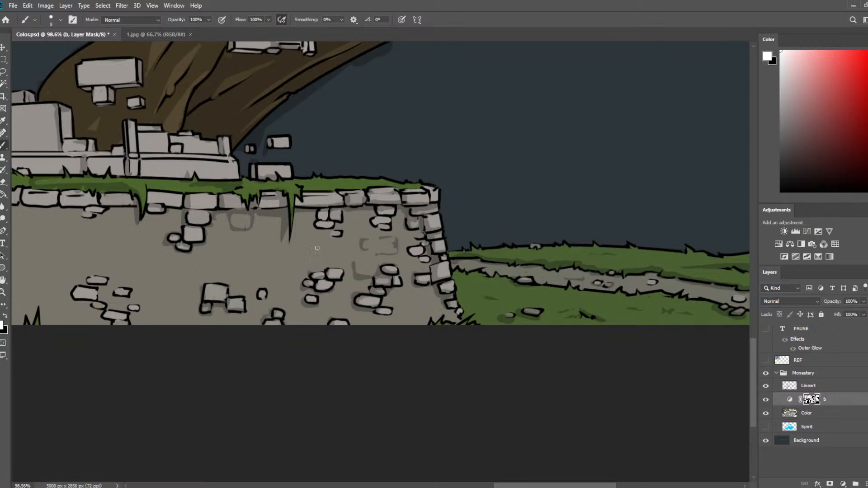
pyautogui.moveTo(314, 220); pyautogui.dragTo(341, 238)
# Paint faint brick outlines on the wall face between the loose stone clusters near the corner, breaking them up with the eraser.
pyautogui.press('e')
pyautogui.press('b')
pyautogui.moveTo(278, 276)
pyautogui.mouseDown()
pyautogui.moveTo(302, 256)
pyautogui.moveTo(283, 275)
pyautogui.moveTo(311, 273)
pyautogui.mouseUp()
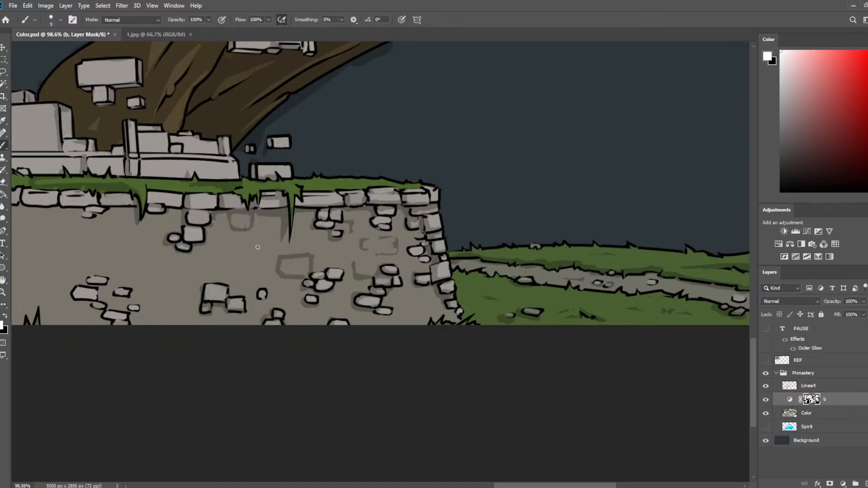
pyautogui.moveTo(257, 247)
pyautogui.mouseDown()
pyautogui.moveTo(273, 248)
pyautogui.moveTo(259, 246)
pyautogui.moveTo(282, 269)
pyautogui.moveTo(308, 258)
pyautogui.moveTo(305, 276)
pyautogui.mouseUp()
pyautogui.press('e')
pyautogui.press('b')
pyautogui.moveTo(281, 307)
pyautogui.mouseDown()
pyautogui.moveTo(300, 294)
pyautogui.moveTo(286, 295)
pyautogui.mouseUp()
pyautogui.press('e')
pyautogui.moveTo(286, 295)
pyautogui.mouseDown()
pyautogui.moveTo(298, 295)
pyautogui.moveTo(308, 322)
pyautogui.moveTo(306, 315)
pyautogui.mouseUp()
pyautogui.press('b')
pyautogui.press('e')
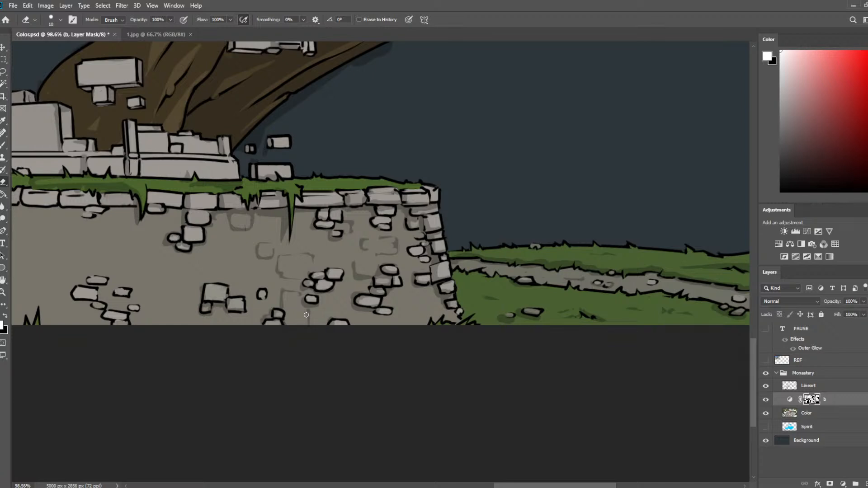
pyautogui.press('b')
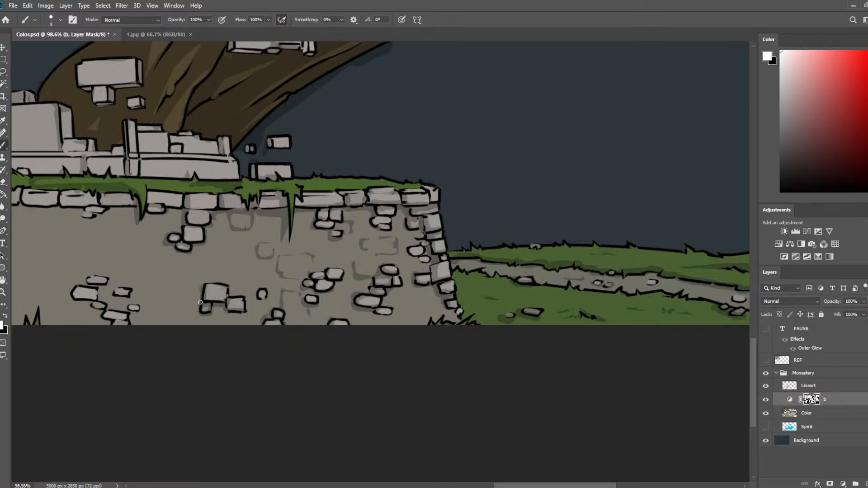
# Add faint brick outlines around the loose stone cluster low on the retaining wall, trim them with the eraser, and save the document.
pyautogui.moveTo(200, 302)
pyautogui.mouseDown()
pyautogui.moveTo(183, 291)
pyautogui.moveTo(202, 312)
pyautogui.moveTo(190, 318)
pyautogui.moveTo(218, 319)
pyautogui.mouseUp()
pyautogui.press('e')
pyautogui.press('b')
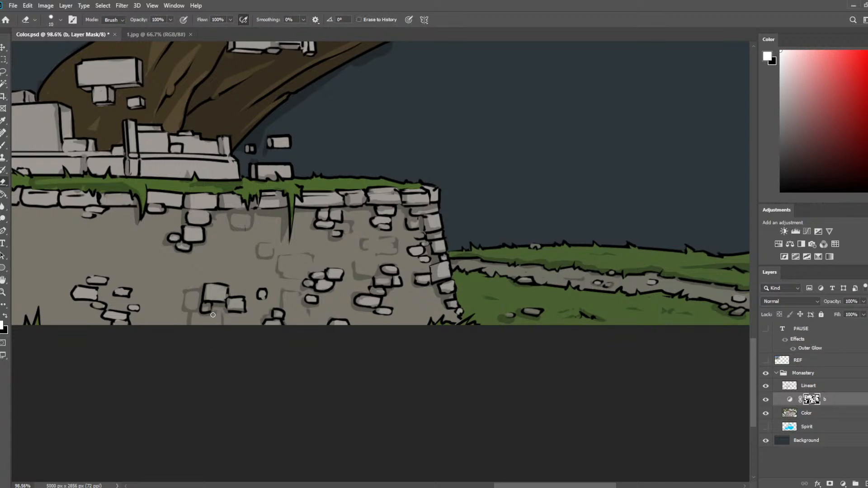
pyautogui.scroll(-2, 138, 314)
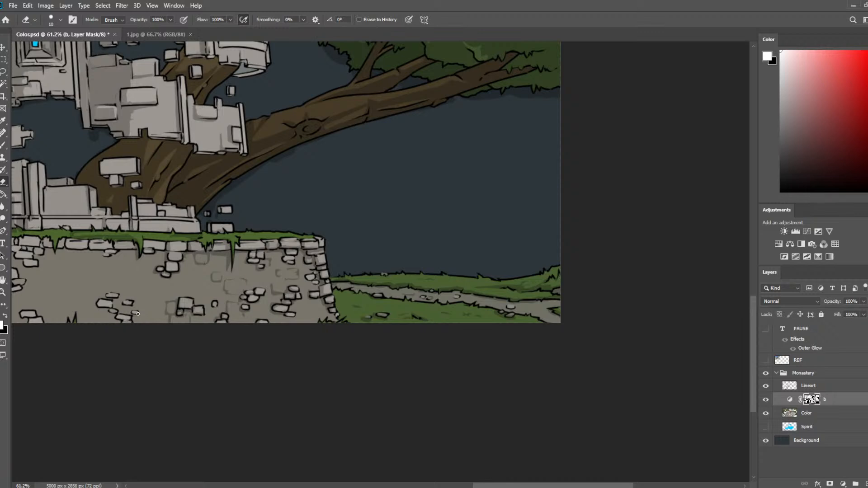
pyautogui.hotkey('ctrl', 's')
pyautogui.scroll(-3, 137, 193)
# Shade the narrow pillar of the broken low wall above the grass, cleaning its edge with the eraser.
pyautogui.moveTo(206, 185); pyautogui.dragTo(399, 280)
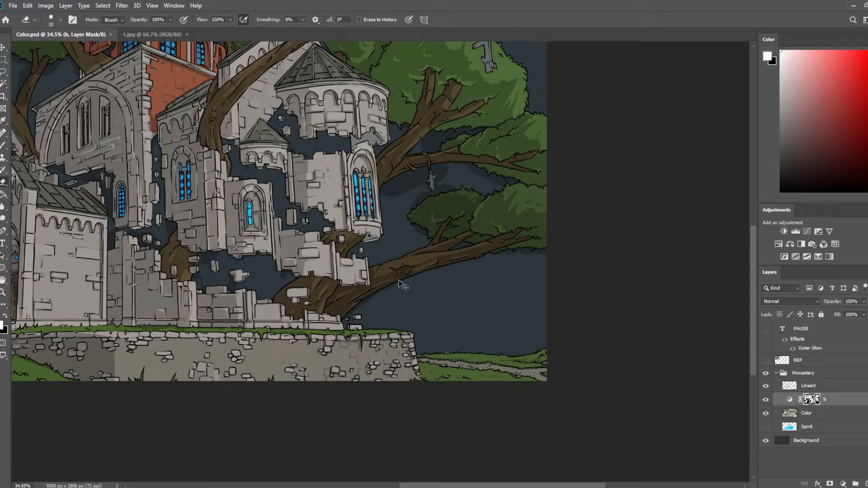
pyautogui.scroll(-2, 400, 280)
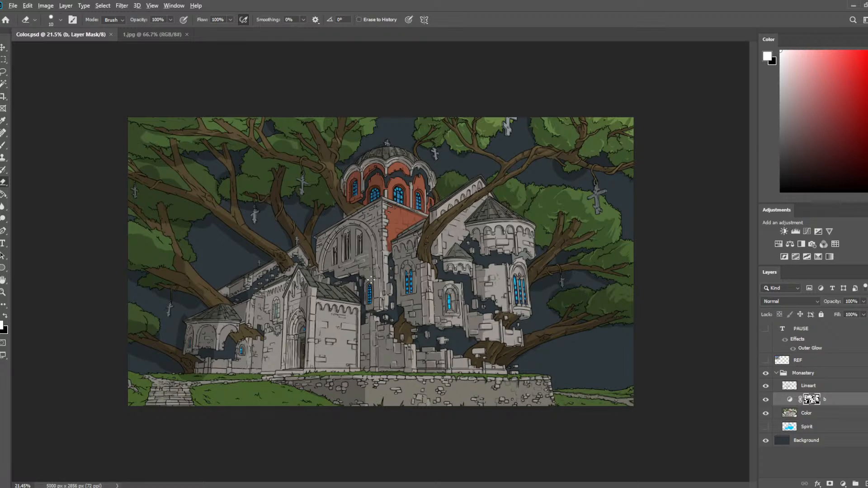
pyautogui.scroll(5, 458, 246)
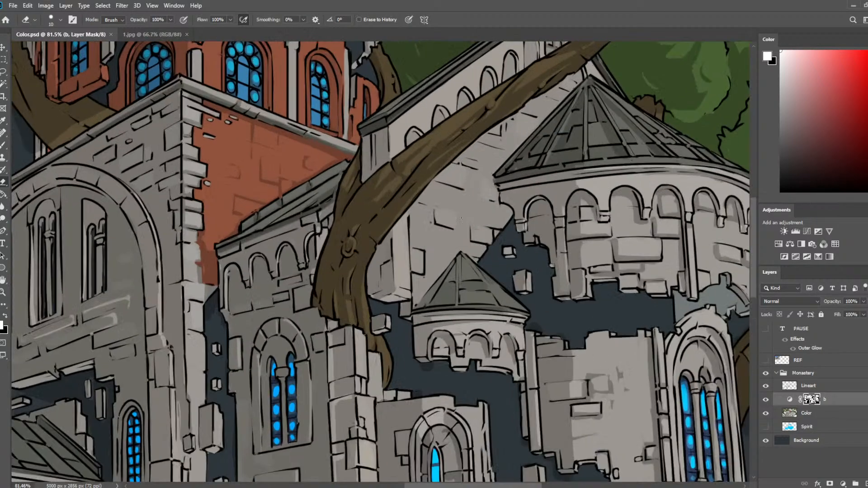
pyautogui.moveTo(497, 312); pyautogui.dragTo(399, 167)
pyautogui.moveTo(442, 349); pyautogui.dragTo(419, 165)
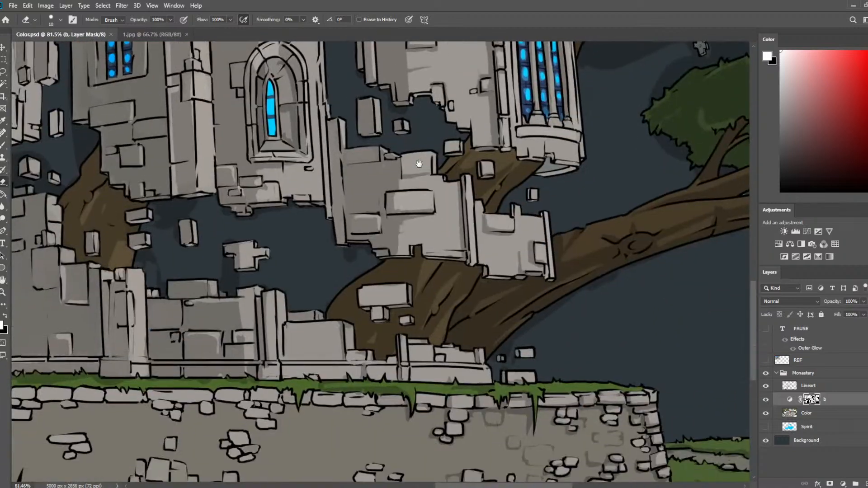
pyautogui.moveTo(532, 150); pyautogui.dragTo(531, 142)
pyautogui.moveTo(312, 203)
pyautogui.mouseDown()
pyautogui.moveTo(436, 182)
pyautogui.moveTo(442, 163)
pyautogui.mouseUp()
pyautogui.press('b')
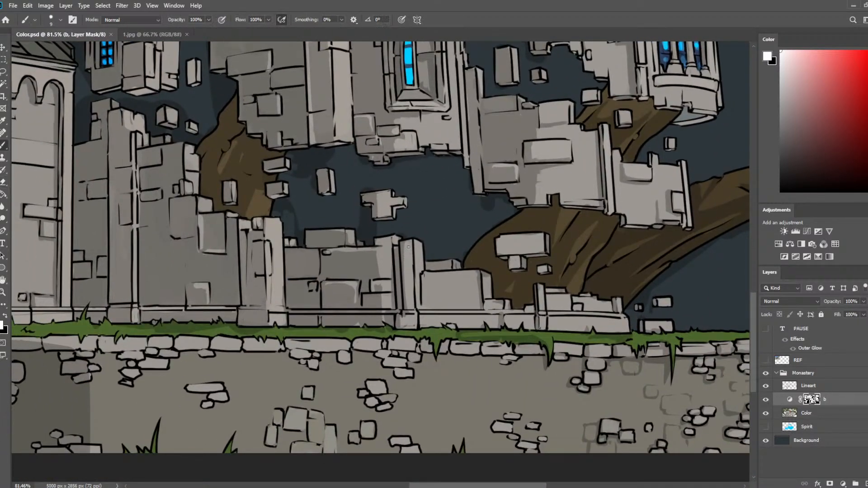
pyautogui.moveTo(411, 244); pyautogui.dragTo(413, 299)
pyautogui.press('e')
pyautogui.moveTo(403, 244); pyautogui.dragTo(409, 306)
pyautogui.press('b')
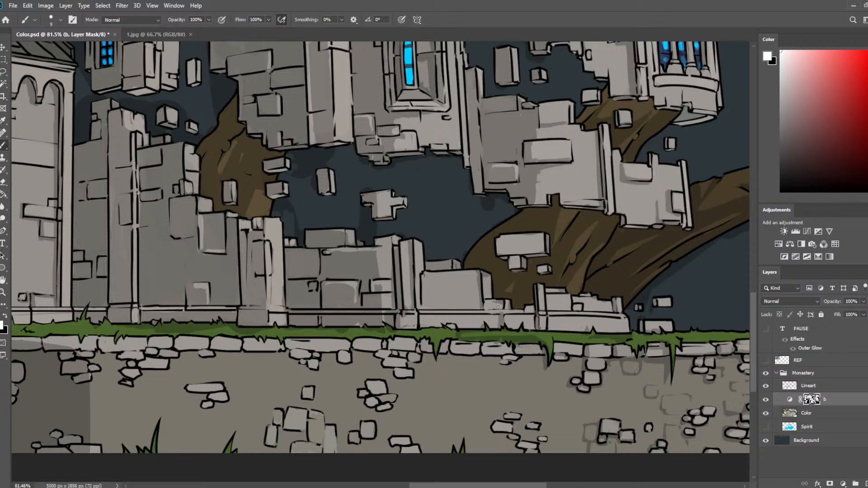
# Refine the shading on the small stones and base of the broken low wall beside the tree trunk, and save the document.
pyautogui.press('e')
pyautogui.press('b')
pyautogui.press('e')
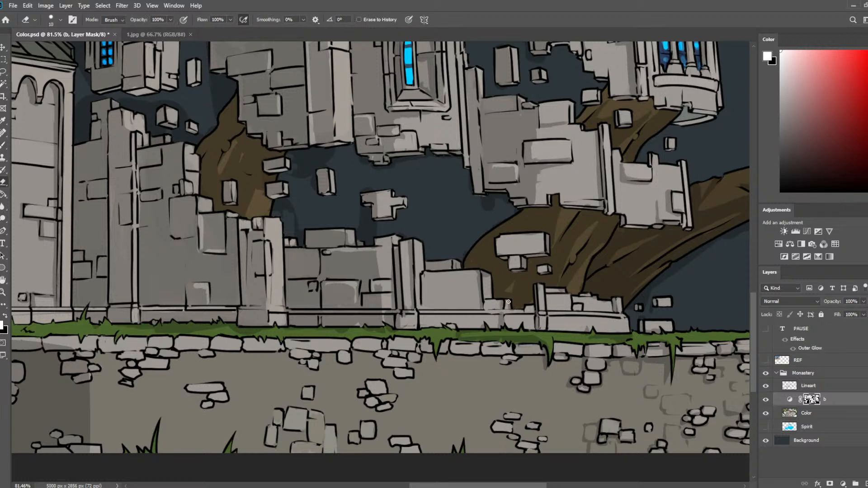
pyautogui.press('b')
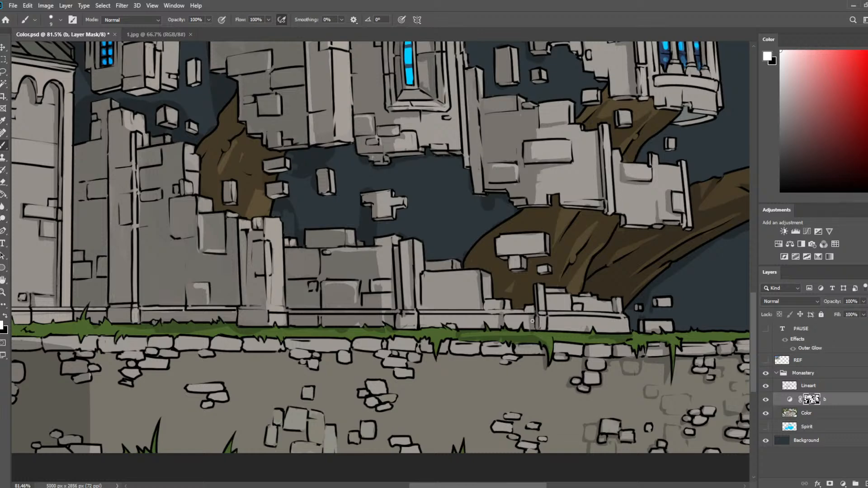
pyautogui.moveTo(619, 287); pyautogui.dragTo(429, 466)
pyautogui.moveTo(661, 287); pyautogui.dragTo(479, 307)
pyautogui.scroll(-4, 477, 305)
pyautogui.hotkey('ctrl', 's')
# Shade the retaining wall's capping stones between the hanging grass tufts in front of the broken low wall.
pyautogui.scroll(2, 377, 397)
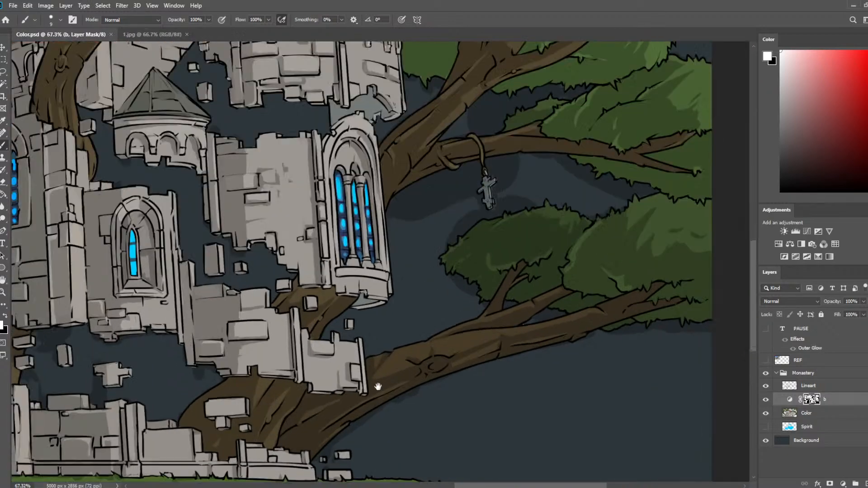
pyautogui.moveTo(378, 387); pyautogui.dragTo(380, 136)
pyautogui.scroll(1, 463, 197)
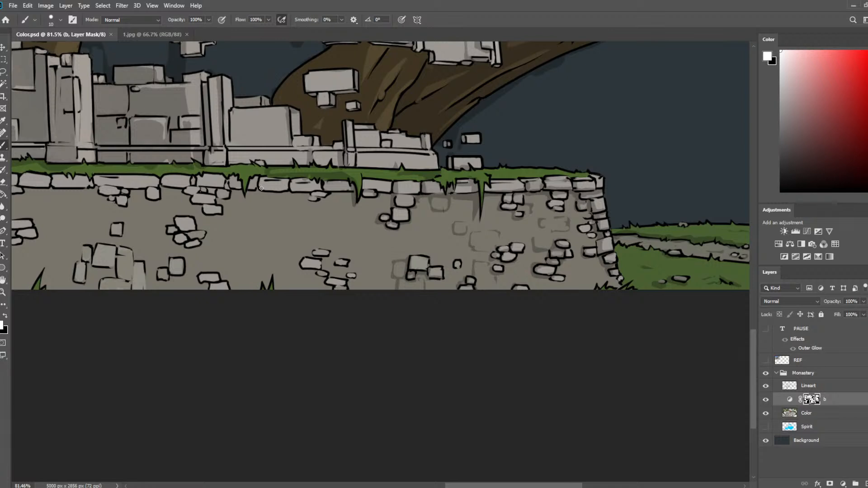
pyautogui.moveTo(260, 183)
pyautogui.mouseDown()
pyautogui.moveTo(314, 191)
pyautogui.moveTo(302, 192)
pyautogui.moveTo(399, 189)
pyautogui.mouseUp()
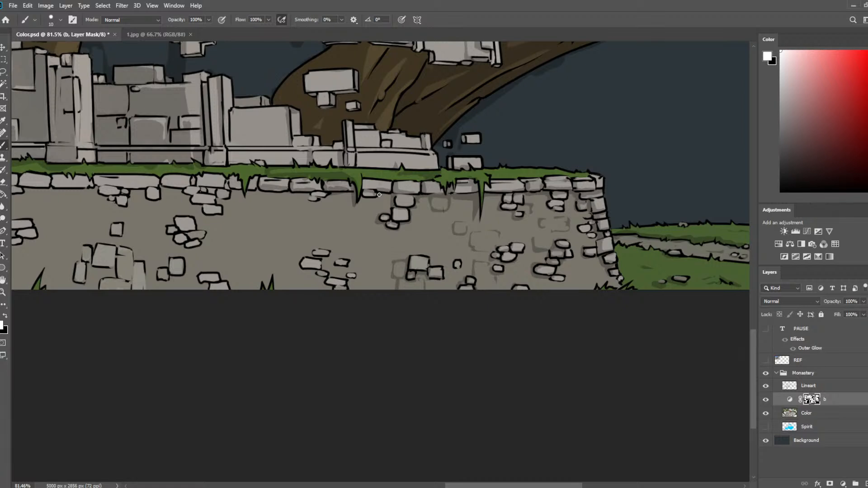
# Shade around the small stone beneath the capping row and the loose stone cluster low on the wall, trimming the strokes with the eraser.
pyautogui.press(']')
pyautogui.press('e')
pyautogui.moveTo(310, 195); pyautogui.dragTo(319, 199)
pyautogui.press('b')
pyautogui.press('e')
pyautogui.press('b')
pyautogui.moveTo(303, 259)
pyautogui.mouseDown()
pyautogui.moveTo(303, 258)
pyautogui.moveTo(327, 282)
pyautogui.moveTo(344, 282)
pyautogui.moveTo(337, 286)
pyautogui.moveTo(357, 278)
pyautogui.moveTo(322, 252)
pyautogui.moveTo(303, 261)
pyautogui.moveTo(296, 278)
pyautogui.moveTo(310, 276)
pyautogui.moveTo(292, 292)
pyautogui.moveTo(294, 280)
pyautogui.moveTo(304, 291)
pyautogui.moveTo(291, 275)
pyautogui.moveTo(314, 274)
pyautogui.moveTo(312, 292)
pyautogui.moveTo(295, 277)
pyautogui.moveTo(306, 289)
pyautogui.moveTo(305, 264)
pyautogui.moveTo(322, 263)
pyautogui.moveTo(319, 239)
pyautogui.moveTo(325, 255)
pyautogui.moveTo(318, 251)
pyautogui.moveTo(347, 263)
pyautogui.moveTo(326, 274)
pyautogui.moveTo(346, 287)
pyautogui.mouseUp()
pyautogui.press('e')
pyautogui.press('b')
pyautogui.press('e')
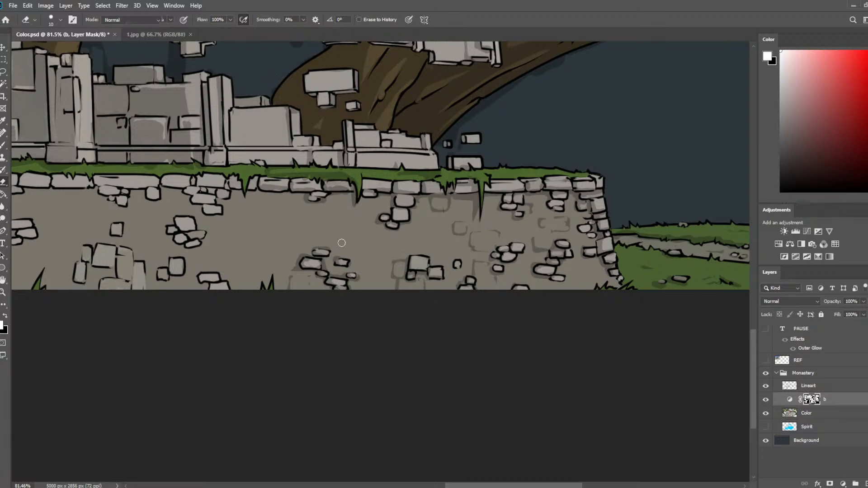
# Paint faint brick outlines on the bare wall face just above the shaded low stone cluster, breaking them up with the eraser.
pyautogui.press('b')
pyautogui.moveTo(342, 251)
pyautogui.mouseDown()
pyautogui.moveTo(343, 230)
pyautogui.moveTo(362, 236)
pyautogui.moveTo(356, 252)
pyautogui.moveTo(364, 229)
pyautogui.moveTo(348, 231)
pyautogui.moveTo(347, 243)
pyautogui.moveTo(344, 232)
pyautogui.moveTo(360, 231)
pyautogui.moveTo(354, 249)
pyautogui.moveTo(358, 233)
pyautogui.moveTo(346, 227)
pyautogui.moveTo(368, 226)
pyautogui.moveTo(369, 262)
pyautogui.moveTo(345, 253)
pyautogui.moveTo(361, 243)
pyautogui.moveTo(342, 242)
pyautogui.moveTo(366, 237)
pyautogui.mouseUp()
pyautogui.press('e')
pyautogui.press('b')
pyautogui.press('e')
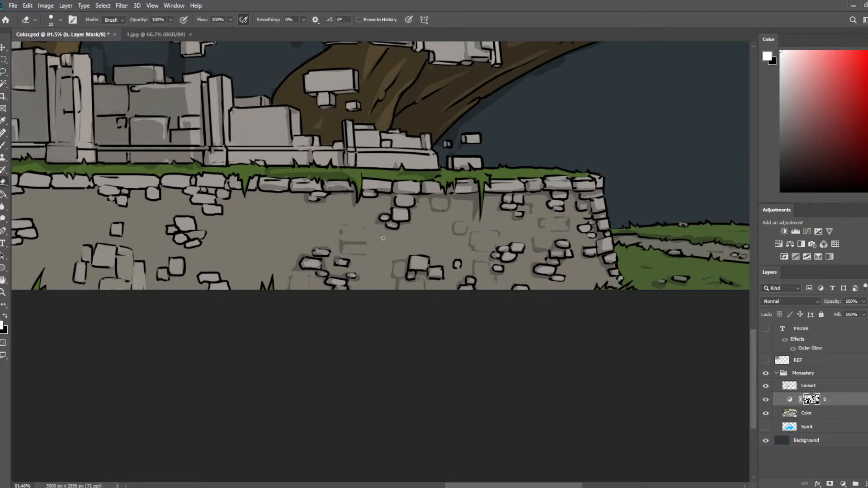
# Extend the faint brick outlines beneath the stone cluster hanging under the capping row, thinning them with the eraser.
pyautogui.press('b')
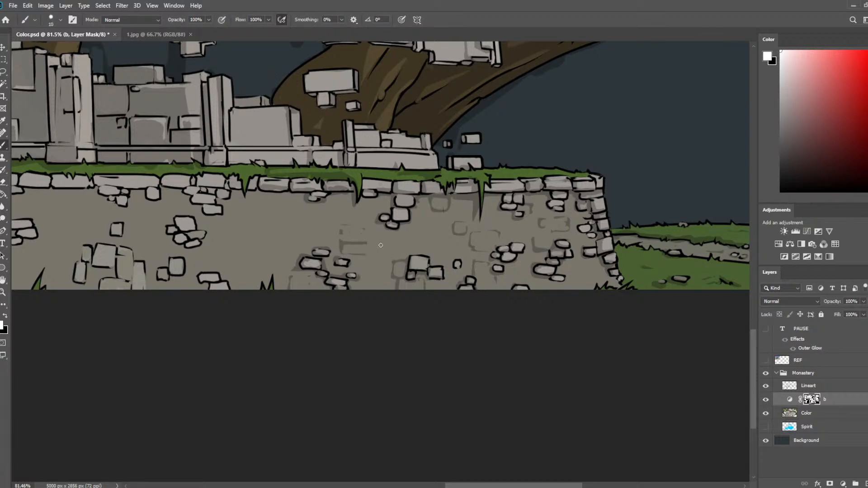
pyautogui.moveTo(383, 239)
pyautogui.mouseDown()
pyautogui.moveTo(384, 250)
pyautogui.moveTo(406, 235)
pyautogui.mouseUp()
pyautogui.moveTo(387, 247)
pyautogui.mouseDown()
pyautogui.moveTo(406, 246)
pyautogui.moveTo(387, 250)
pyautogui.moveTo(406, 236)
pyautogui.moveTo(392, 250)
pyautogui.moveTo(411, 249)
pyautogui.moveTo(379, 246)
pyautogui.mouseUp()
pyautogui.press('e')
pyautogui.press('b')
pyautogui.press('e')
pyautogui.press('b')
pyautogui.press('e')
# Fill the gap toward the corner-side bricks with more faint brick outlines above the paired loose stones, breaking them up with the eraser.
pyautogui.scroll(-5, 440, 202)
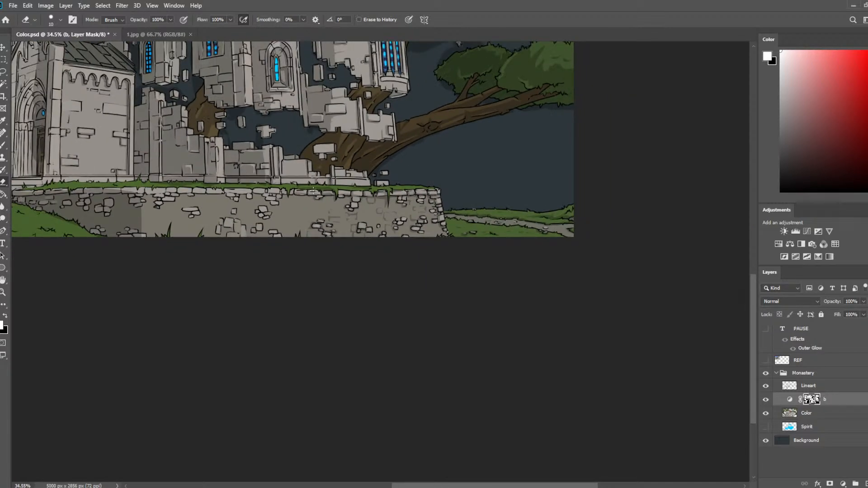
pyautogui.scroll(5, 313, 189)
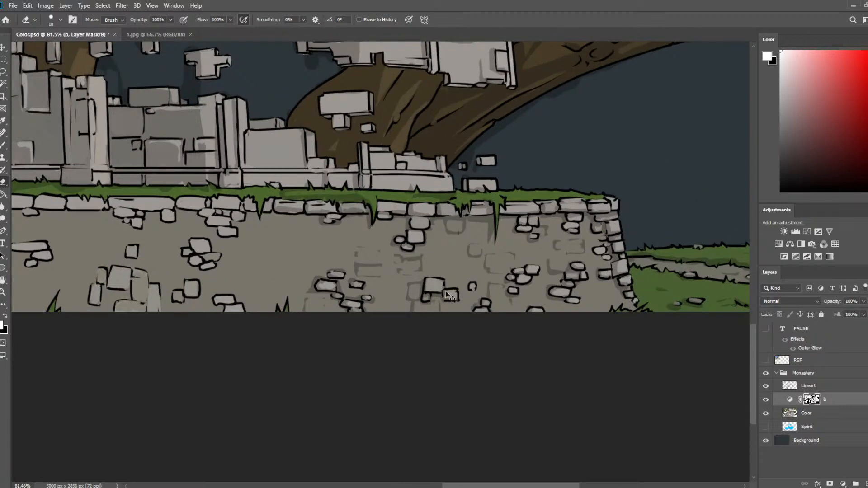
pyautogui.moveTo(448, 296)
pyautogui.mouseDown()
pyautogui.moveTo(557, 211)
pyautogui.moveTo(546, 190)
pyautogui.moveTo(585, 183)
pyautogui.moveTo(584, 192)
pyautogui.mouseUp()
pyautogui.press('b')
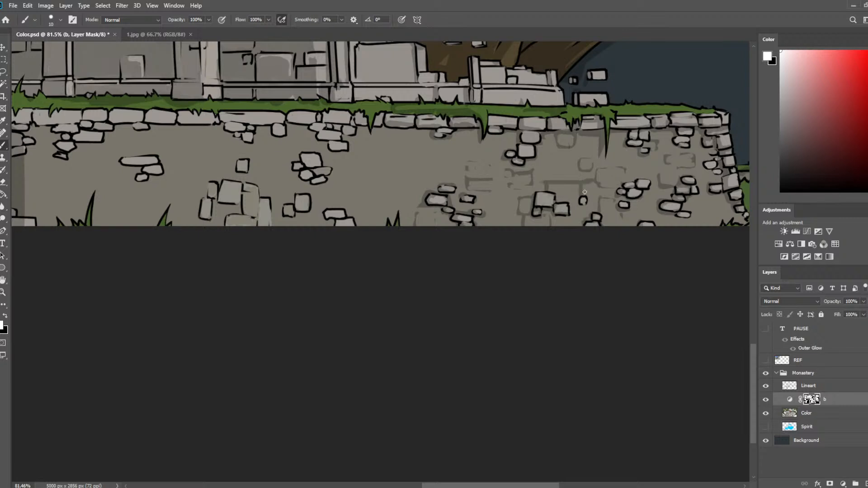
pyautogui.press('e')
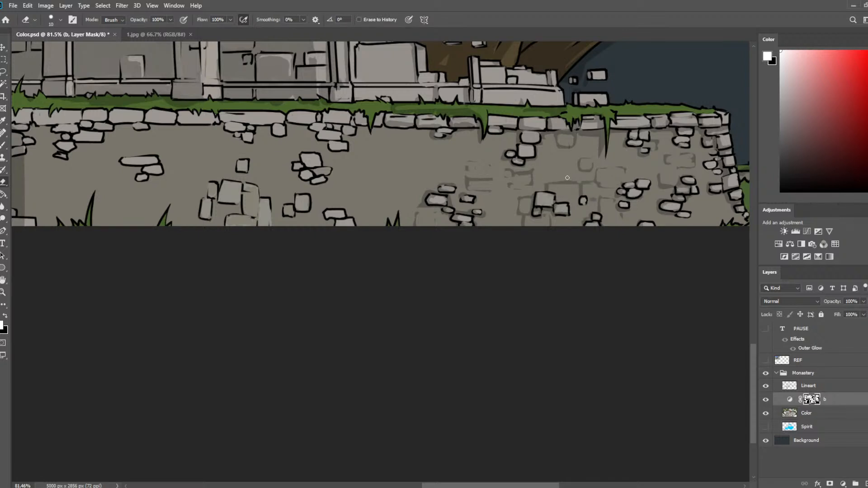
pyautogui.press('b')
pyautogui.press('e')
pyautogui.moveTo(580, 201)
pyautogui.mouseDown()
pyautogui.moveTo(569, 201)
pyautogui.moveTo(578, 180)
pyautogui.moveTo(568, 166)
pyautogui.moveTo(553, 168)
pyautogui.mouseUp()
pyautogui.press('b')
pyautogui.press('e')
pyautogui.moveTo(554, 169)
pyautogui.mouseDown()
pyautogui.moveTo(556, 176)
pyautogui.moveTo(560, 168)
pyautogui.moveTo(554, 174)
pyautogui.moveTo(617, 159)
pyautogui.moveTo(528, 197)
pyautogui.moveTo(531, 190)
pyautogui.mouseUp()
# Shade the undersides of the isolated loose stone cluster in the middle of the retaining wall.
pyautogui.press('b')
pyautogui.moveTo(379, 158)
pyautogui.mouseDown()
pyautogui.moveTo(376, 168)
pyautogui.moveTo(339, 164)
pyautogui.moveTo(349, 180)
pyautogui.moveTo(366, 183)
pyautogui.moveTo(348, 175)
pyautogui.mouseUp()
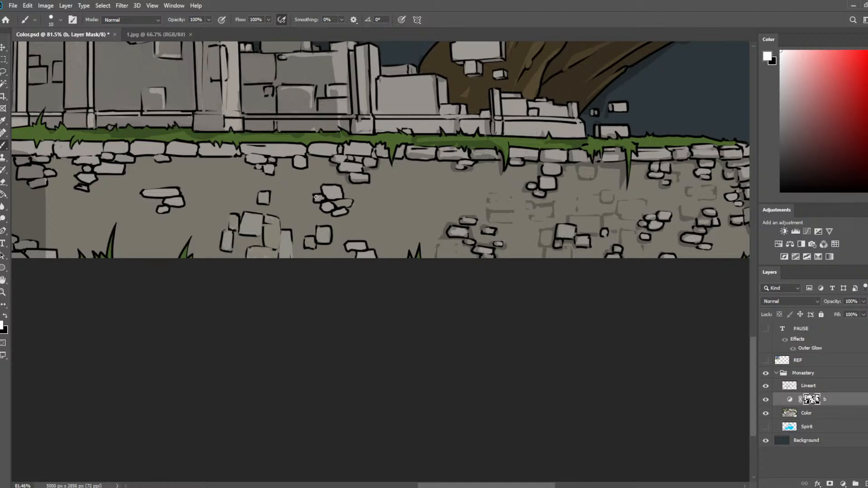
pyautogui.moveTo(316, 198)
pyautogui.mouseDown()
pyautogui.moveTo(322, 215)
pyautogui.moveTo(340, 219)
pyautogui.moveTo(324, 198)
pyautogui.moveTo(350, 215)
pyautogui.mouseUp()
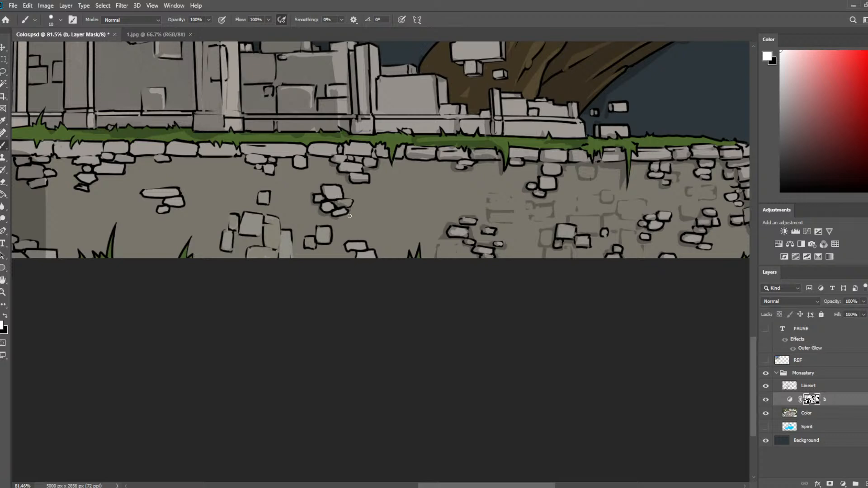